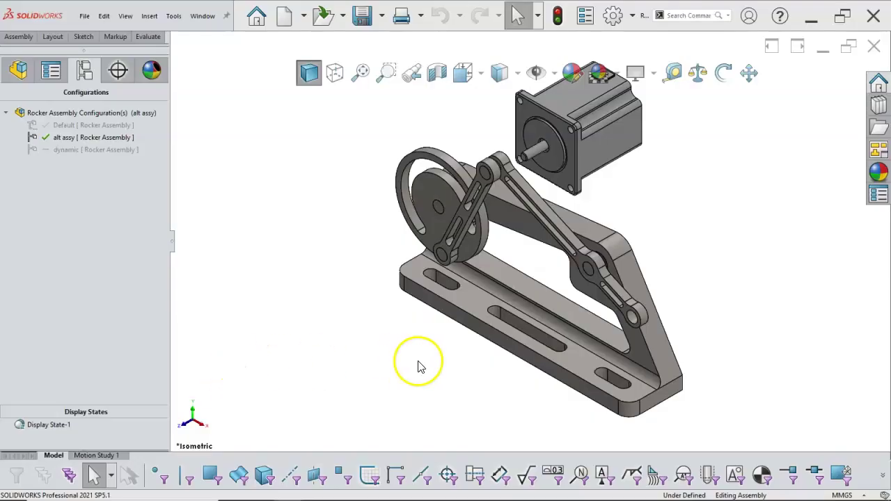
# Step: Open the Housing component from the rocker assembly as a standalone part
pyautogui.click(472, 307)
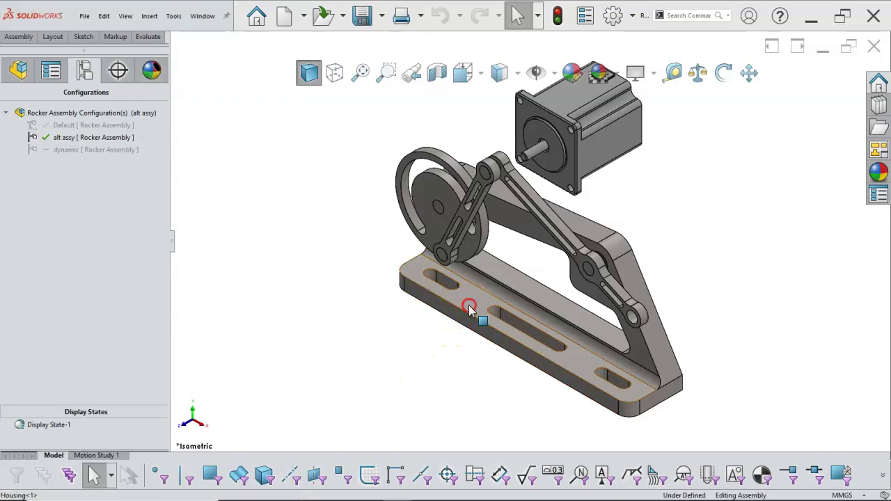
pyautogui.rightClick(489, 276)
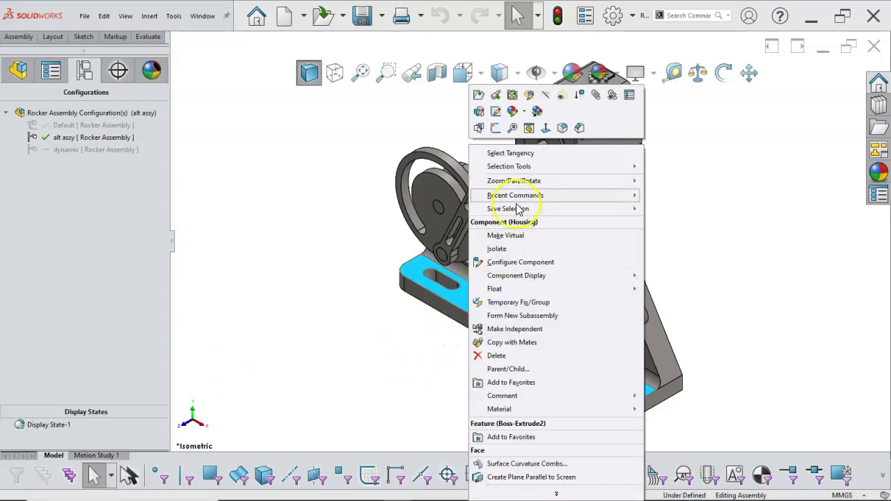
pyautogui.click(480, 97)
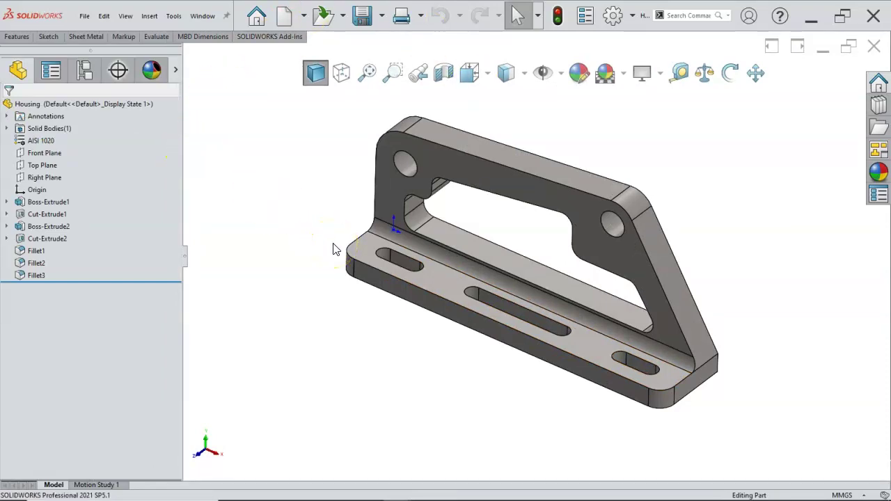
pyautogui.hotkey('ctrl', '1')
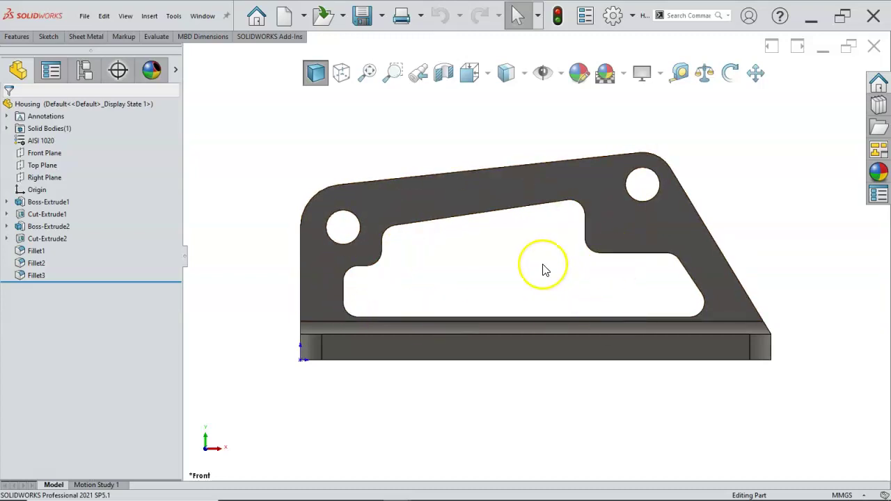
pyautogui.moveTo(541, 265); pyautogui.dragTo(495, 360, button='middle')
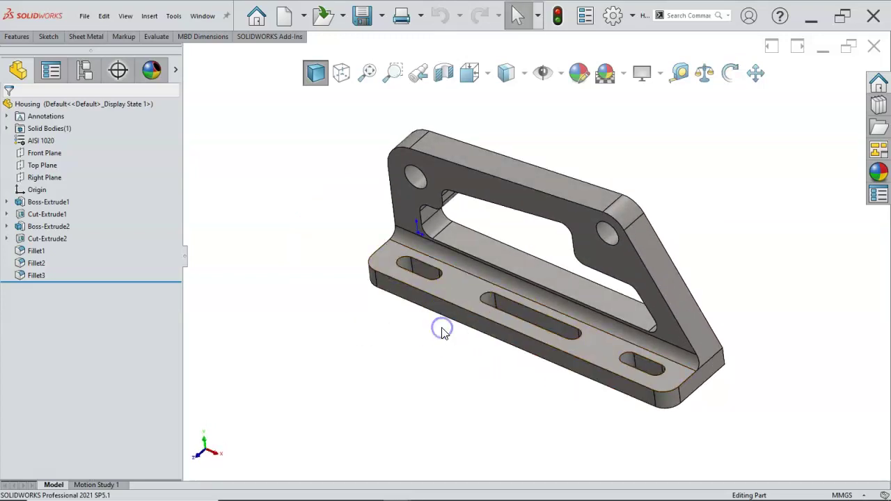
pyautogui.hotkey('ctrl', '1')
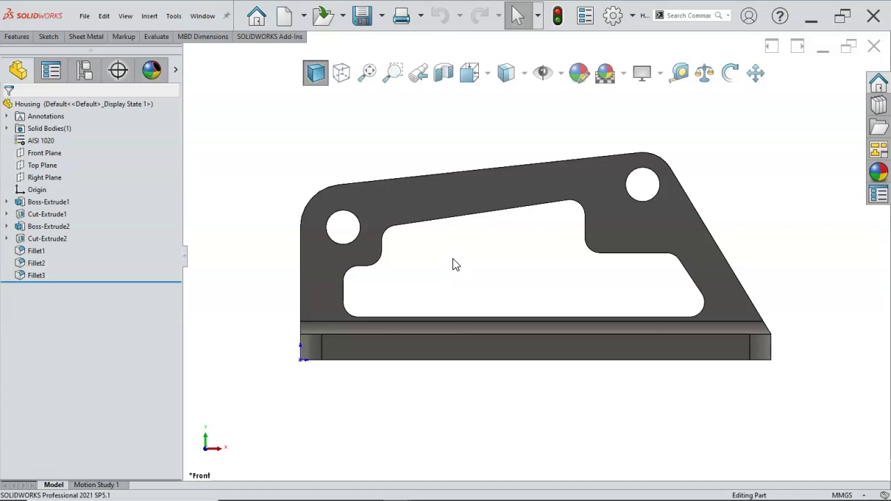
pyautogui.click(481, 243)
pyautogui.scroll(3, 495, 249)
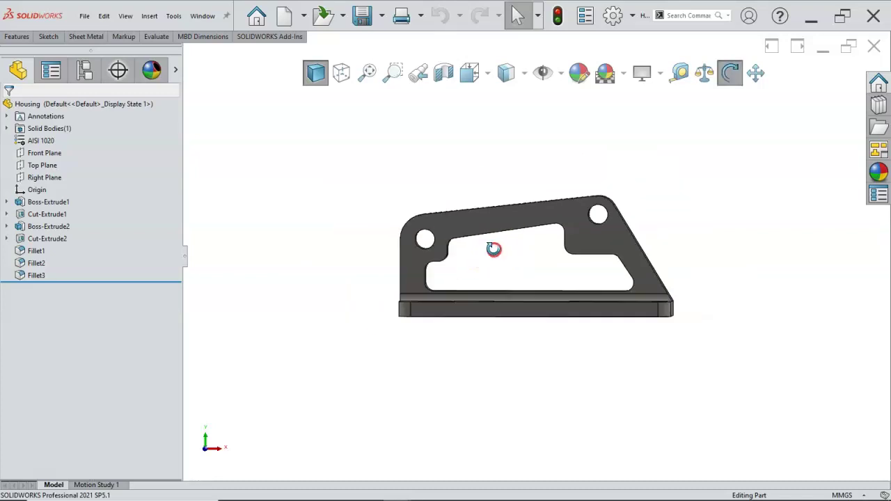
pyautogui.moveTo(493, 251); pyautogui.dragTo(449, 354, button='middle')
pyautogui.press('Escape')
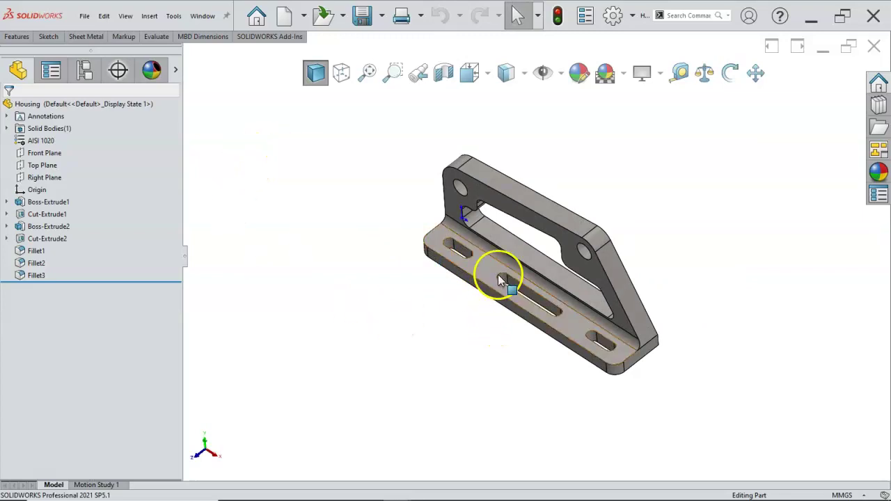
# Step: Suppress the Fillet3 fillet on the Housing part
pyautogui.click(493, 252)
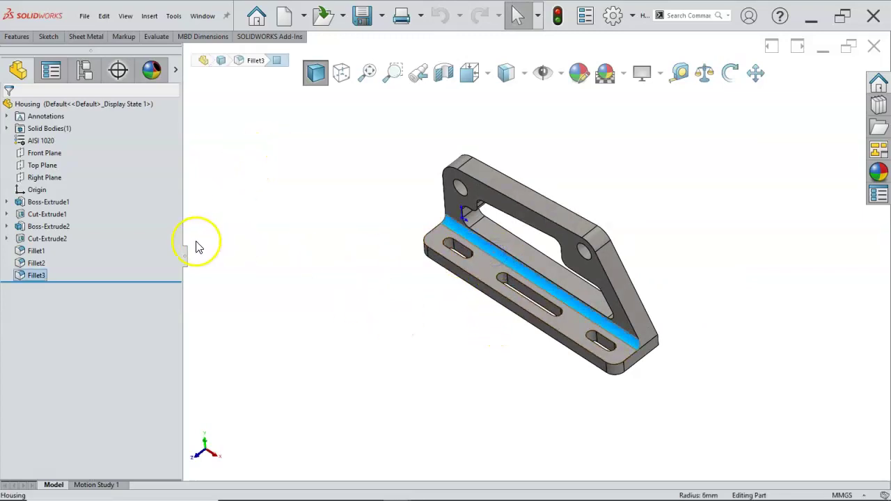
pyautogui.rightClick(43, 278)
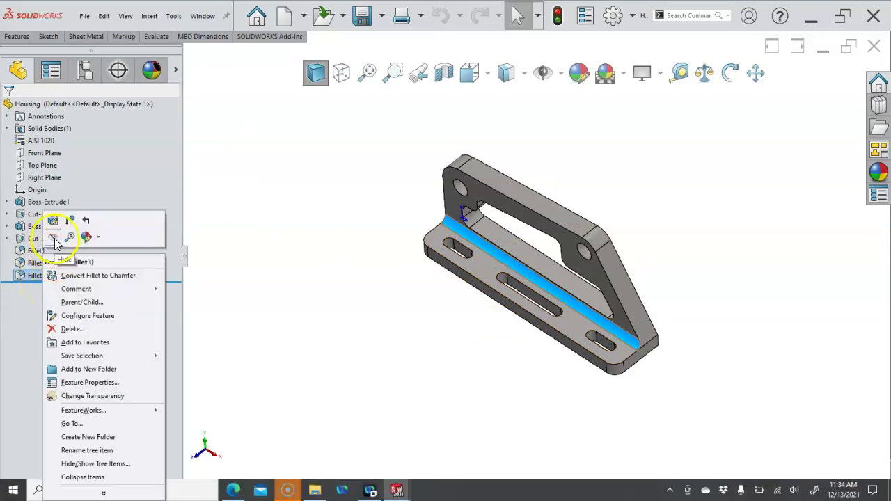
pyautogui.click(73, 220)
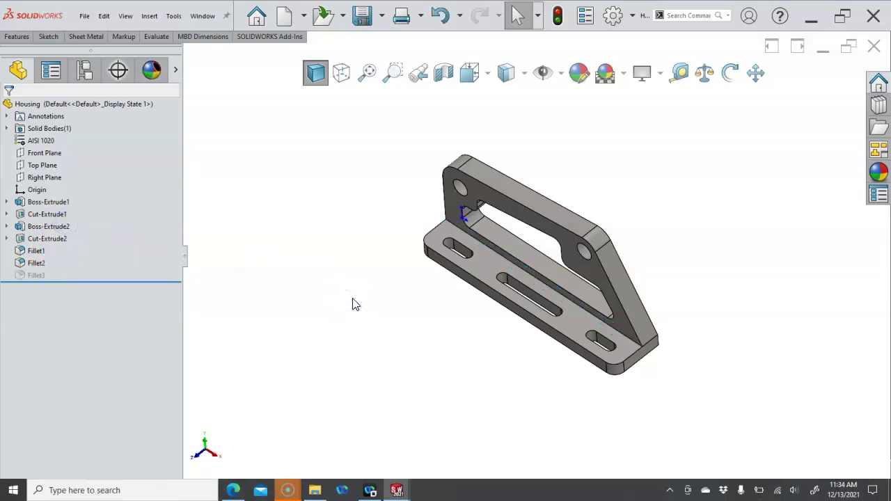
# Step: Start a new 3D sketch from the Sketch tab's sketch dropdown
pyautogui.click(15, 39)
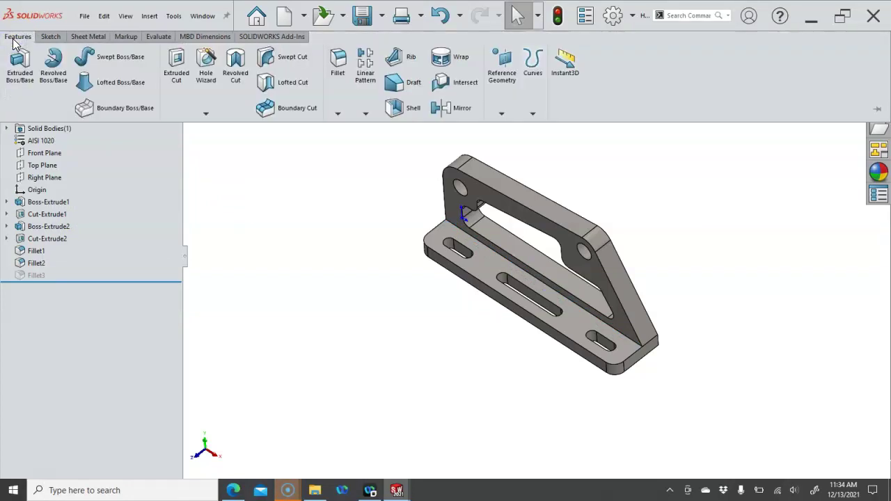
pyautogui.click(50, 39)
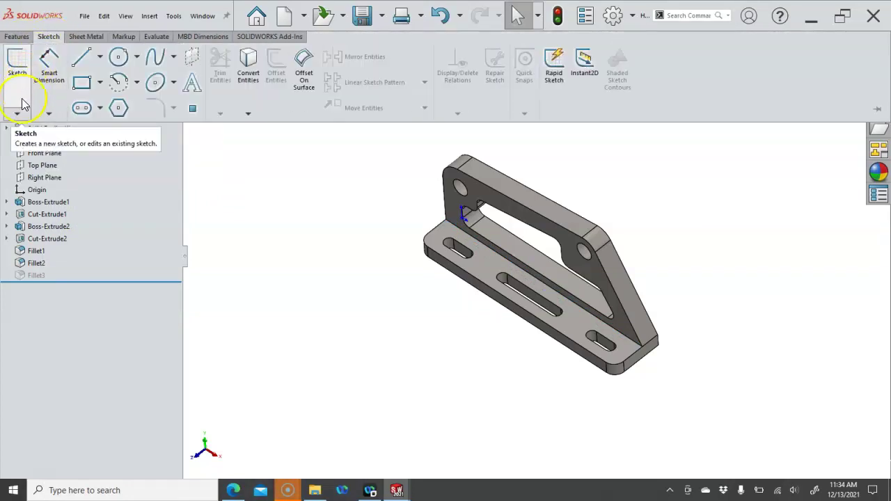
pyautogui.click(17, 113)
pyautogui.click(49, 113)
pyautogui.click(17, 113)
pyautogui.click(264, 229)
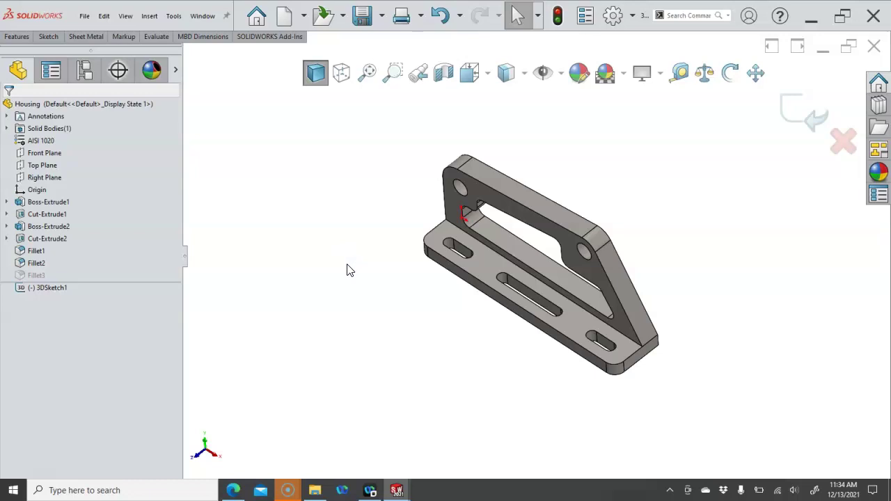
# Step: Draw a closed triangular line profile on the YZ plane at the bracket's angled end
pyautogui.press('s')
pyautogui.click(388, 305)
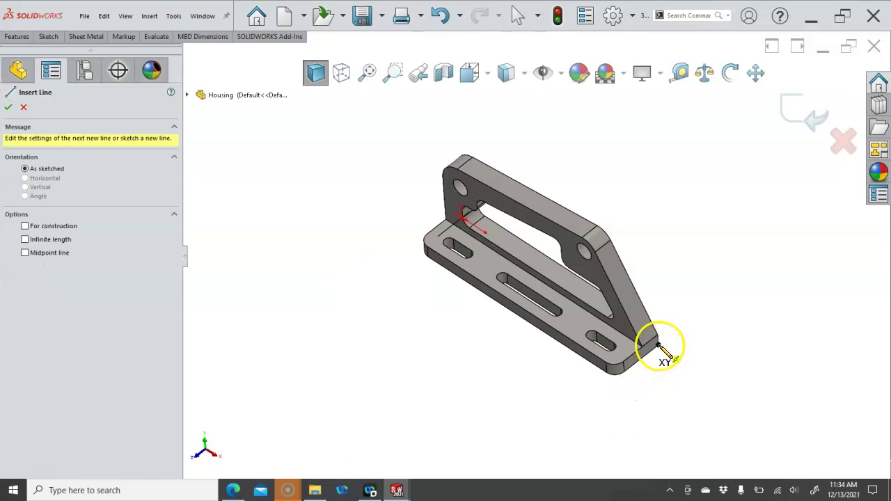
pyautogui.click(640, 364)
pyautogui.moveTo(642, 363); pyautogui.dragTo(616, 385)
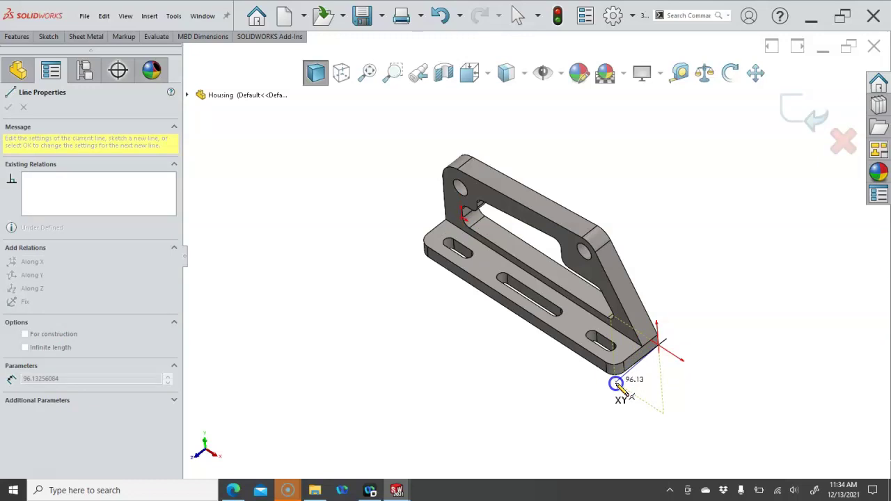
pyautogui.press('Tab')
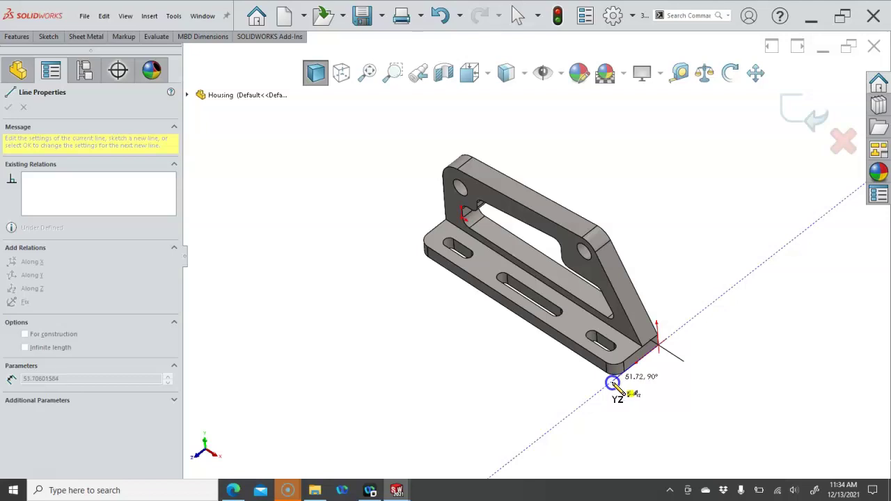
pyautogui.click(613, 383)
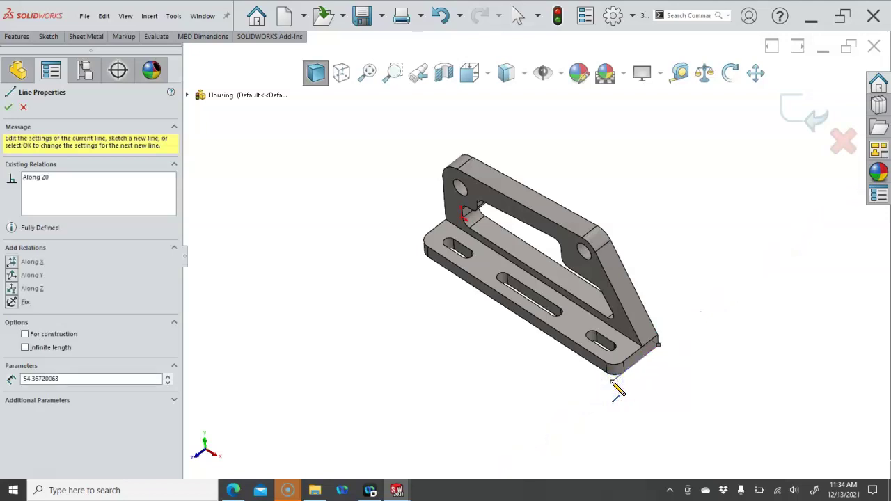
pyautogui.click(601, 238)
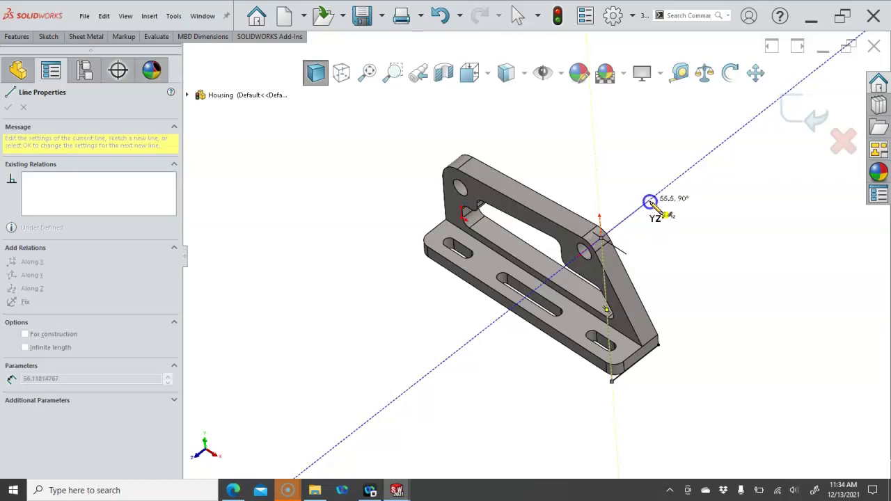
pyautogui.click(649, 201)
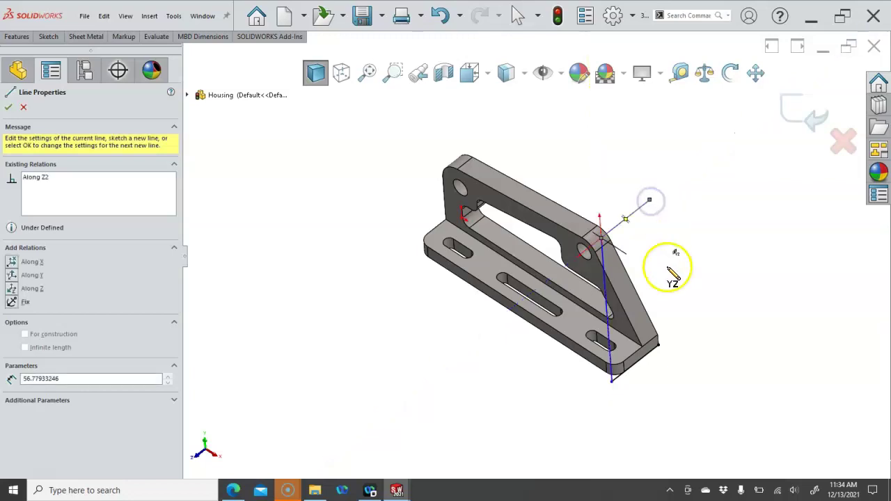
pyautogui.click(659, 344)
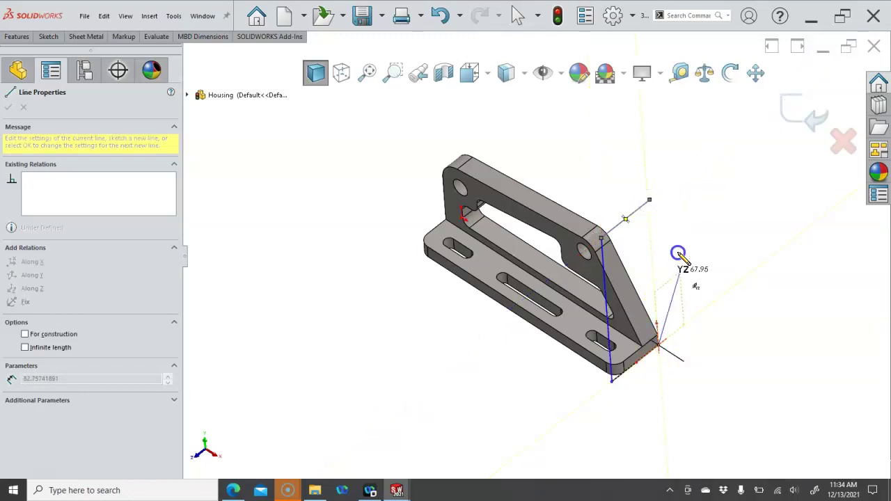
pyautogui.click(650, 201)
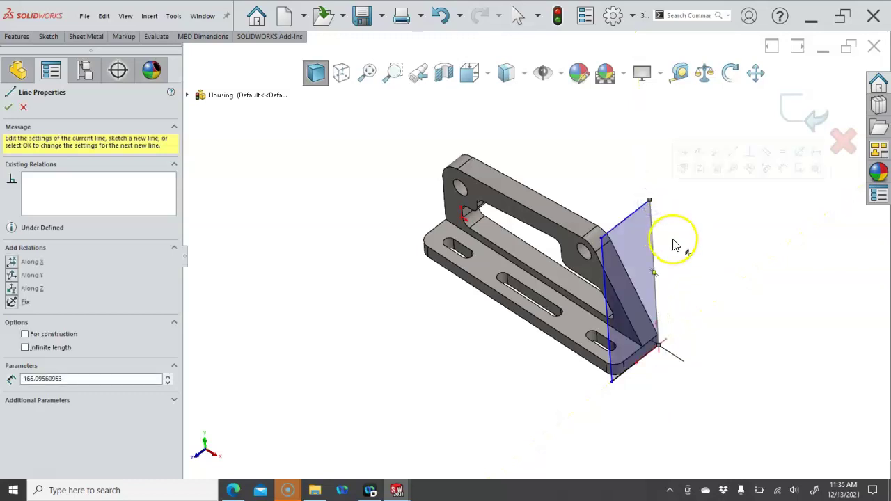
pyautogui.rightClick(675, 206)
pyautogui.click(688, 247)
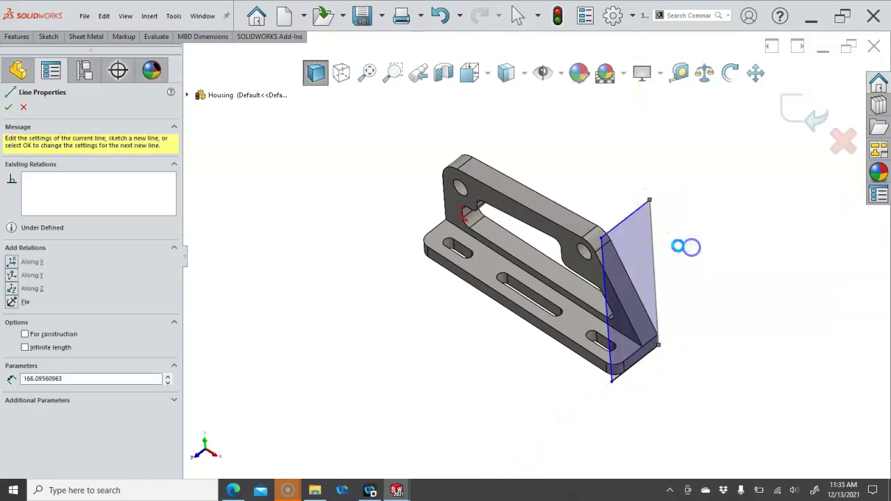
# Step: Constrain the triangle's right upright line Along Y and check the relation
pyautogui.click(655, 248)
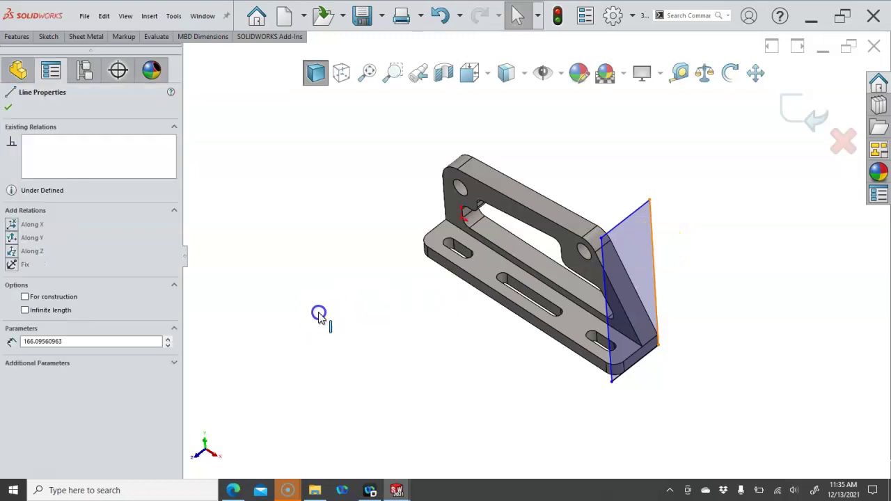
pyautogui.click(319, 315)
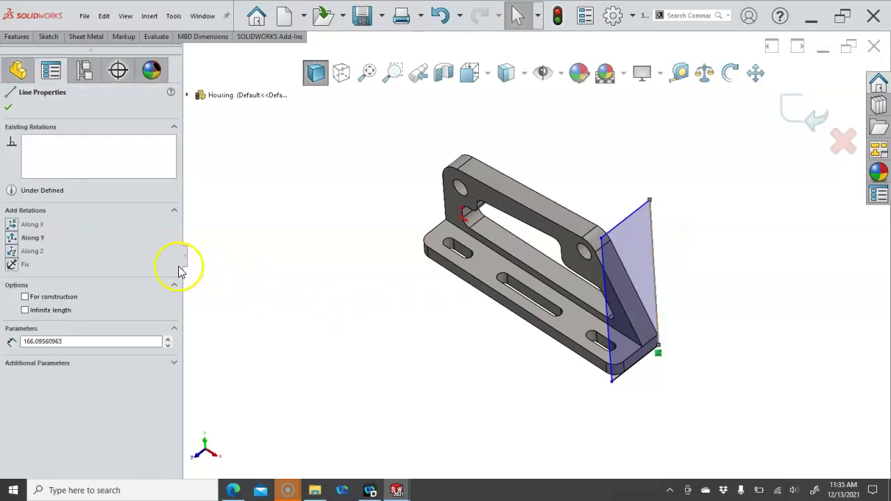
pyautogui.click(15, 240)
pyautogui.click(343, 306)
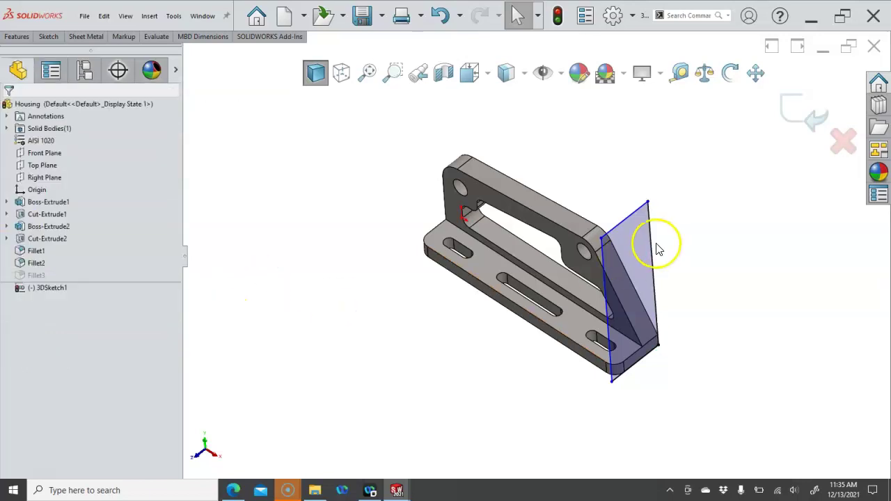
pyautogui.scroll(-1, 659, 252)
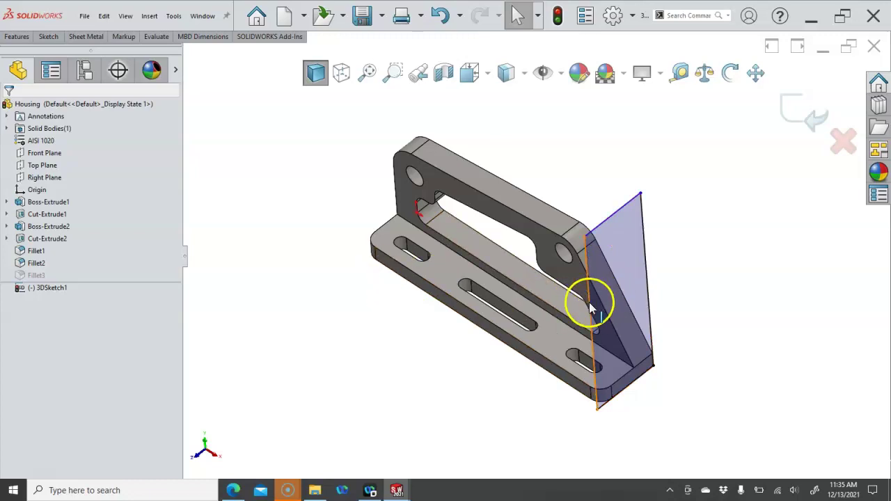
pyautogui.click(550, 310)
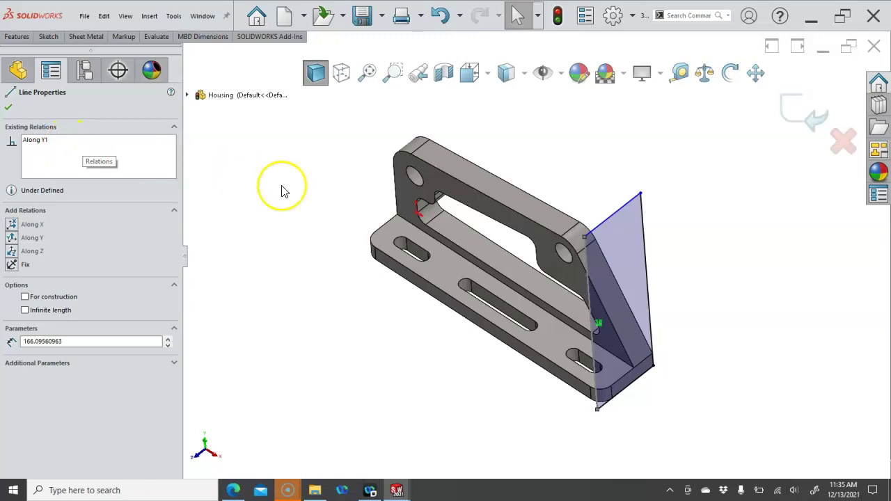
pyautogui.click(587, 171)
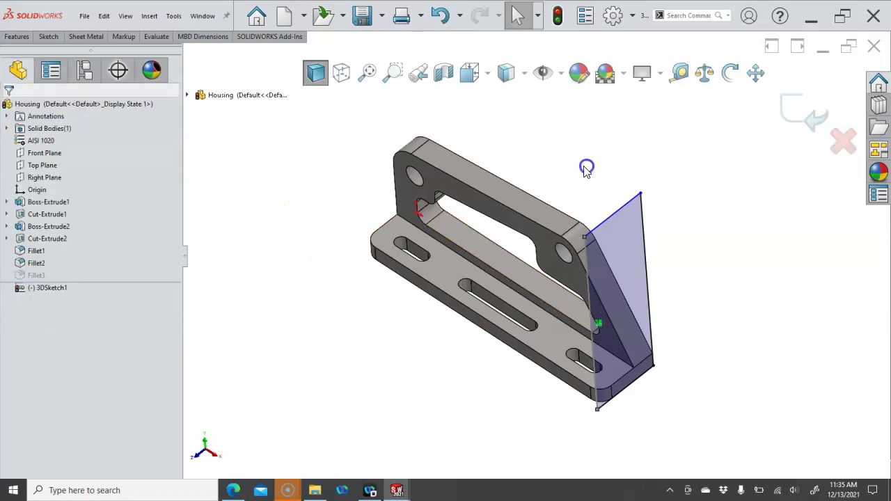
# Step: Draw lines from the top endpoint to the top-back corner, one constrained Along X
pyautogui.click(640, 194)
pyautogui.press('l')
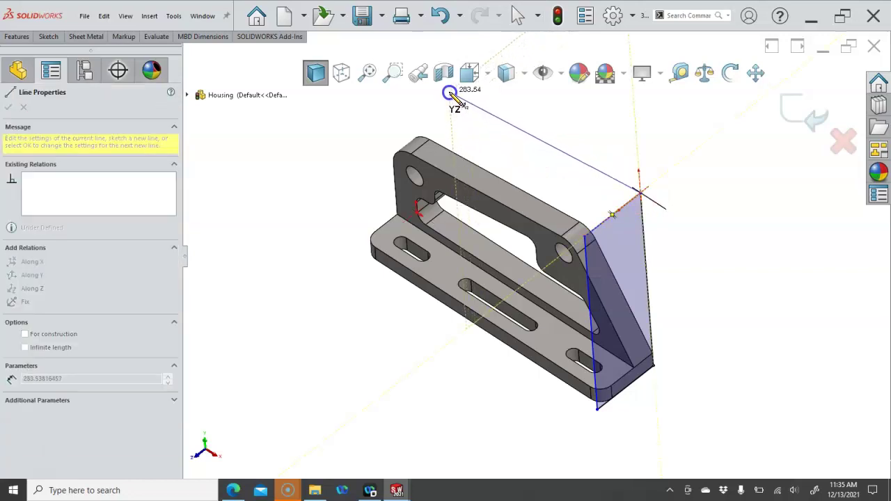
pyautogui.doubleClick(451, 94)
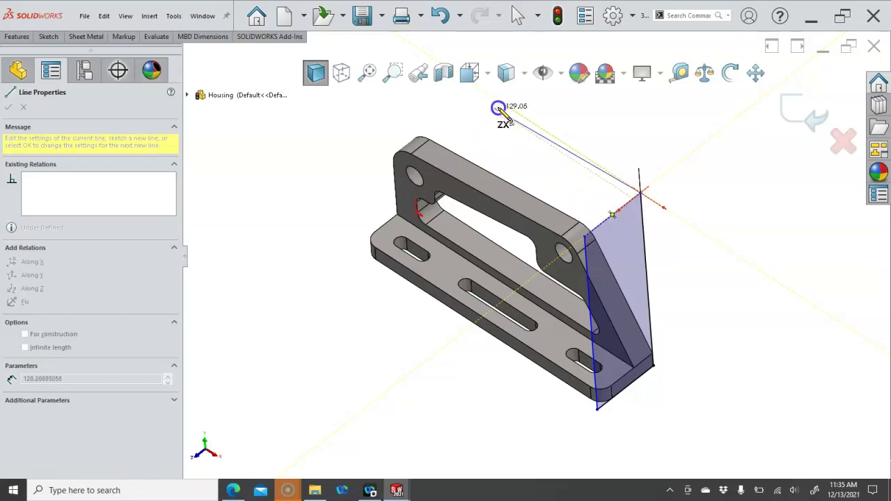
pyautogui.scroll(2, 467, 101)
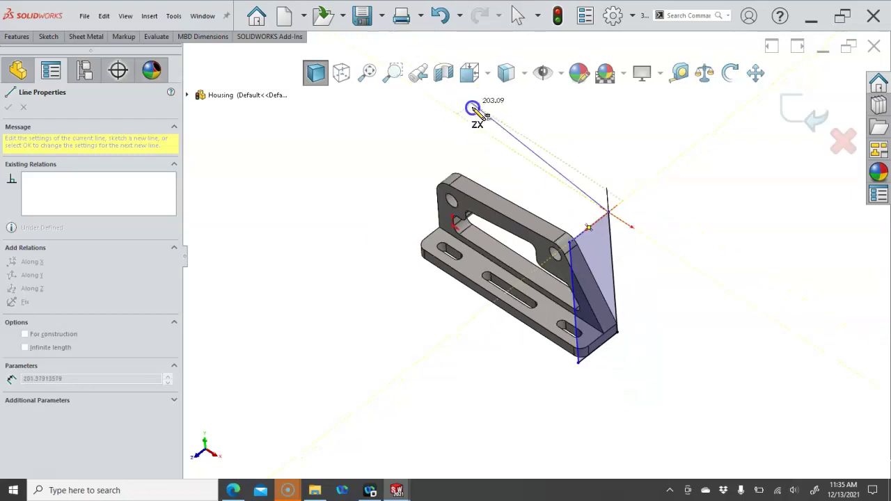
pyautogui.click(463, 119)
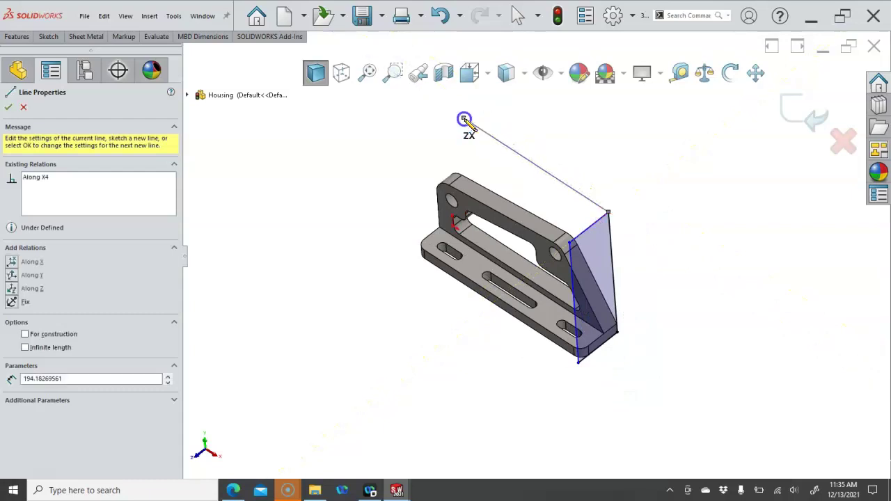
pyautogui.doubleClick(411, 159)
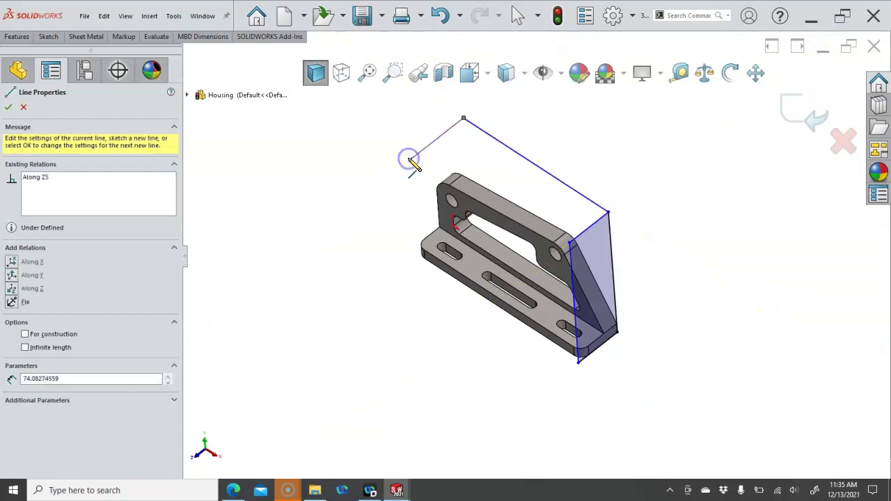
pyautogui.click(557, 237)
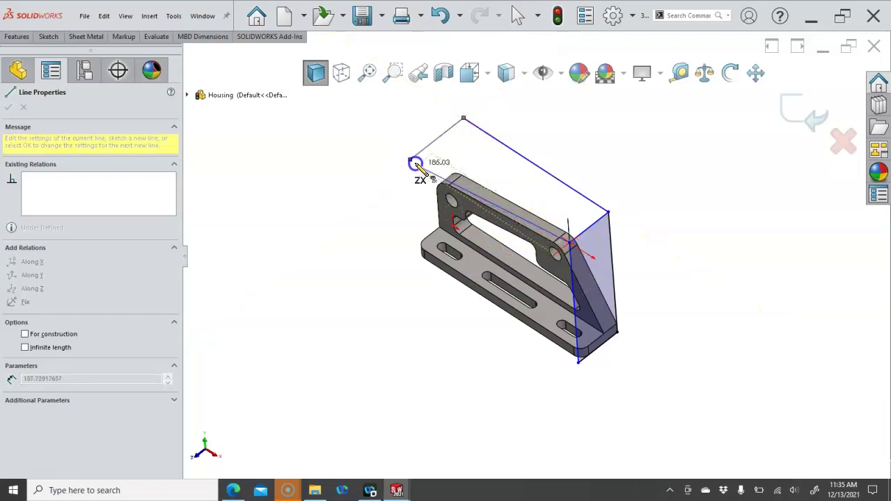
pyautogui.click(410, 159)
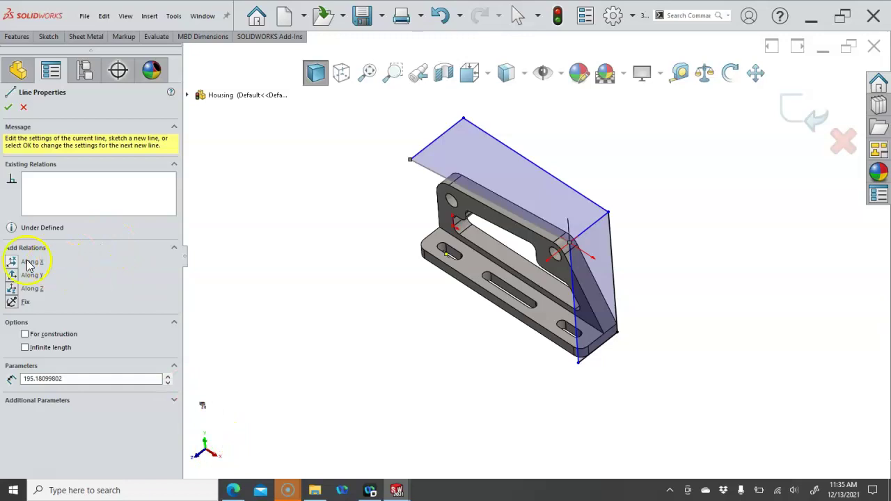
pyautogui.click(11, 262)
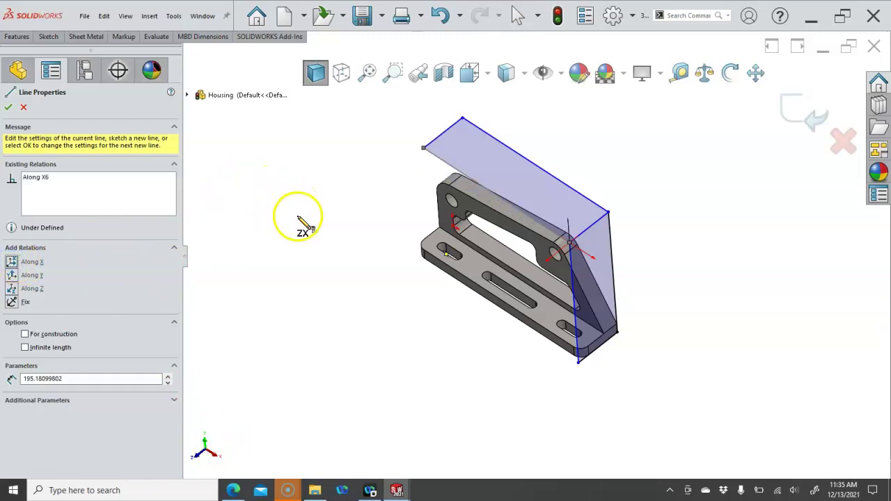
# Step: Draw a 167.94 mm line from the bracket's corner upward, constrained Along Y
pyautogui.moveTo(314, 247)
pyautogui.mouseDown(button='middle')
pyautogui.moveTo(330, 269)
pyautogui.moveTo(340, 225)
pyautogui.moveTo(392, 207)
pyautogui.moveTo(422, 225)
pyautogui.moveTo(632, 281)
pyautogui.moveTo(624, 292)
pyautogui.moveTo(318, 239)
pyautogui.mouseUp(button='middle')
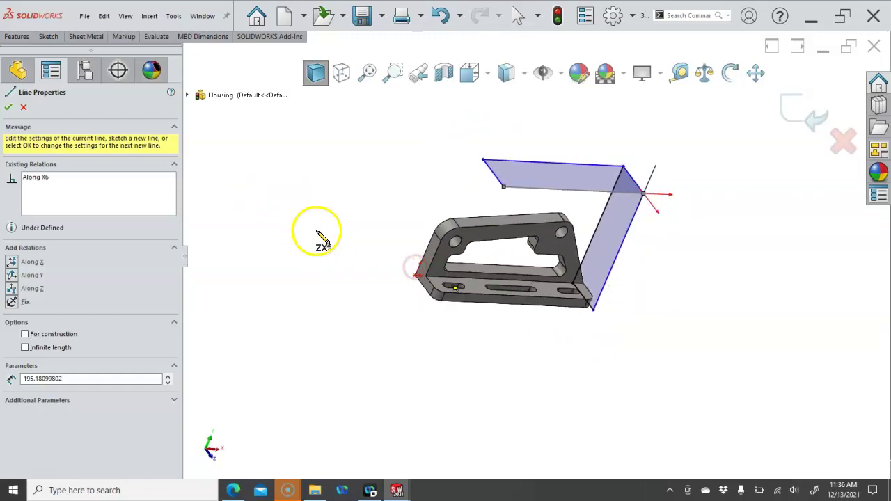
pyautogui.click(416, 276)
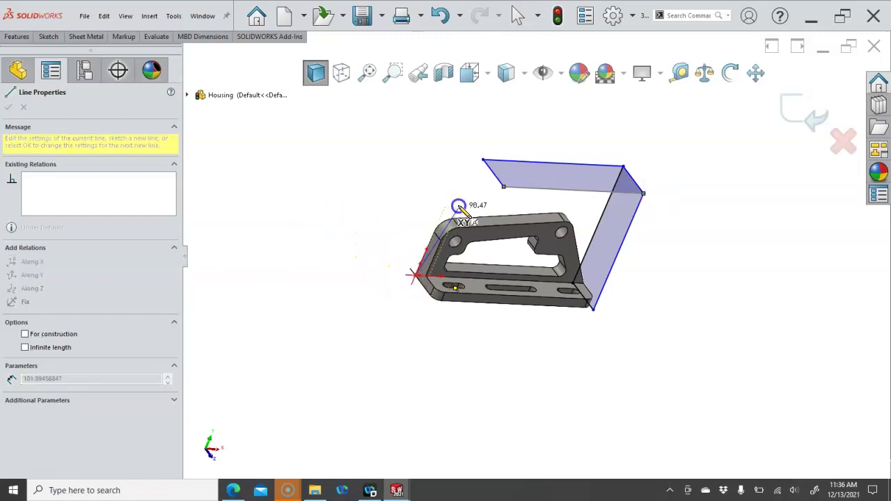
pyautogui.doubleClick(483, 160)
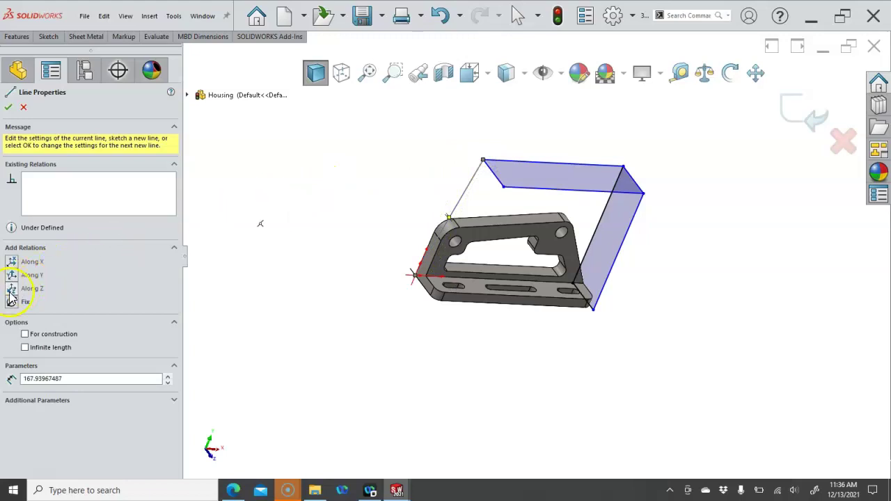
pyautogui.click(28, 275)
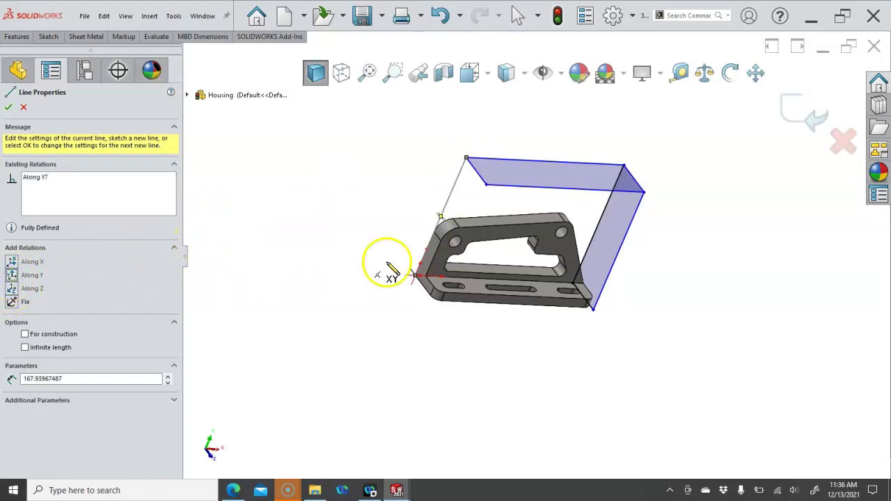
# Step: Make the sketch's top line tangent to the bracket's top edge
pyautogui.doubleClick(404, 215)
pyautogui.press('Escape')
pyautogui.scroll(-2, 536, 222)
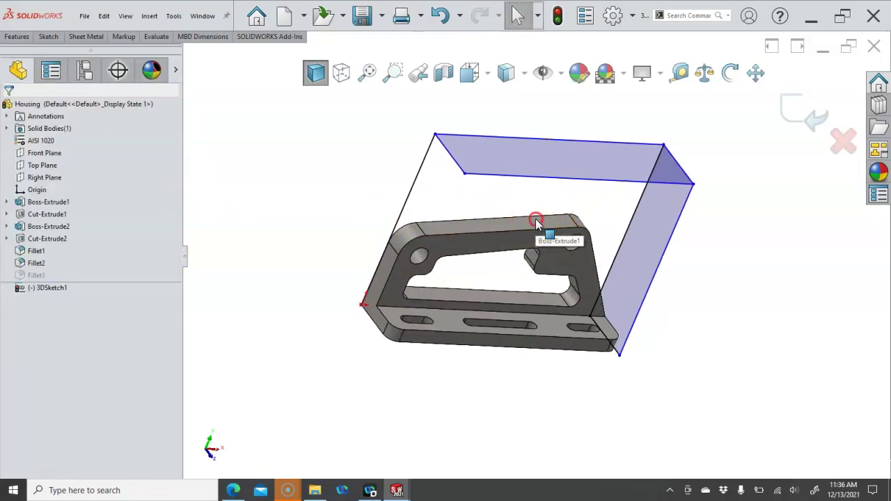
pyautogui.moveTo(535, 223); pyautogui.dragTo(520, 228, button='middle')
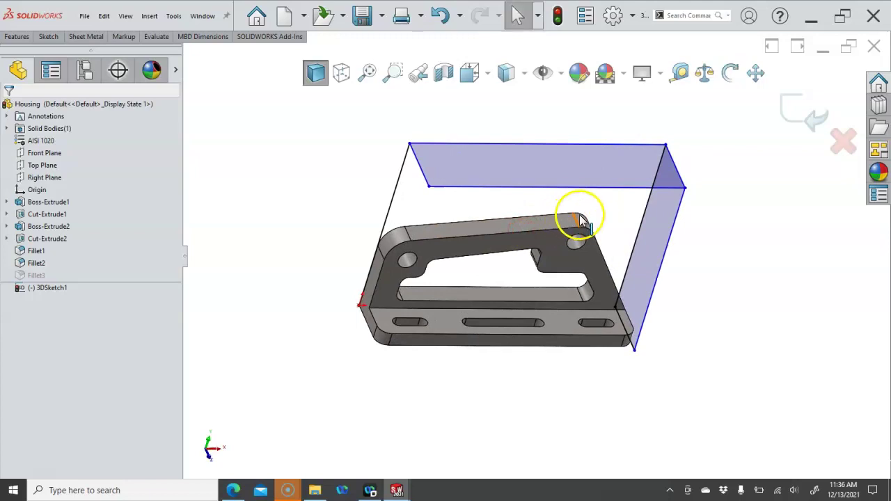
pyautogui.click(581, 145)
pyautogui.keyDown('ctrl'); pyautogui.click(581, 144); pyautogui.keyUp('ctrl')
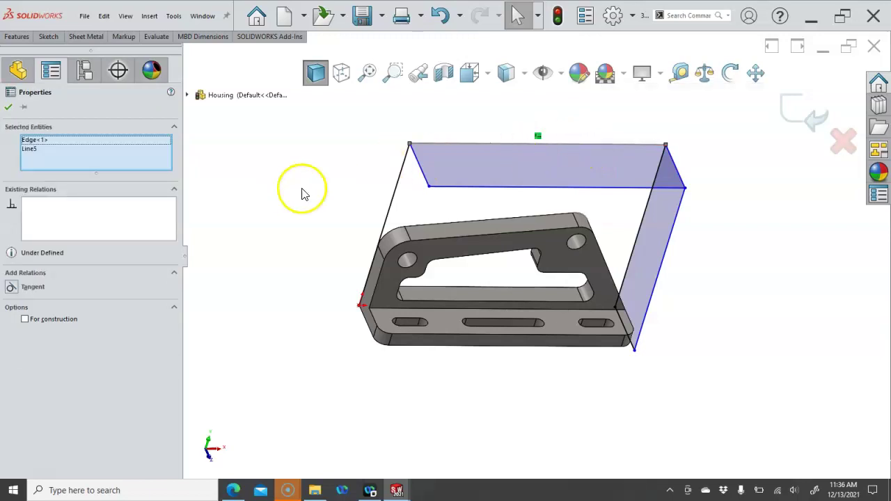
pyautogui.click(12, 287)
pyautogui.click(265, 280)
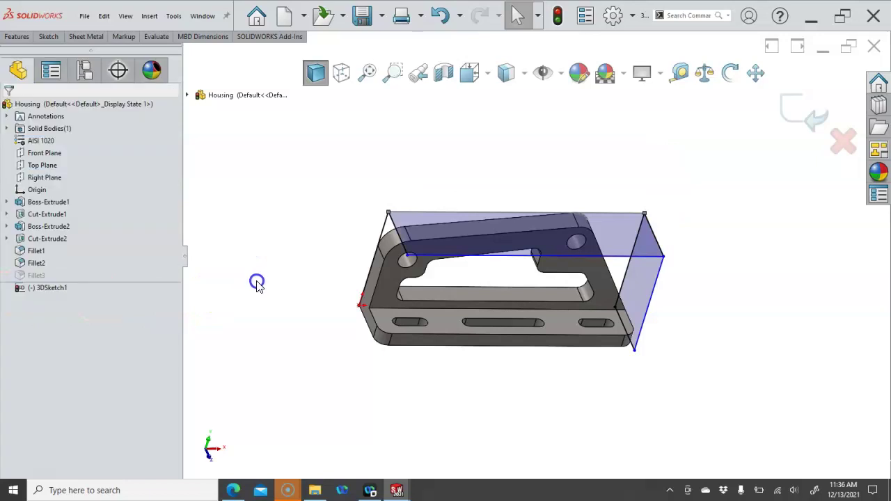
# Step: Make the sketch's lower corner endpoint coincident with the bracket's bottom edge
pyautogui.click(615, 350)
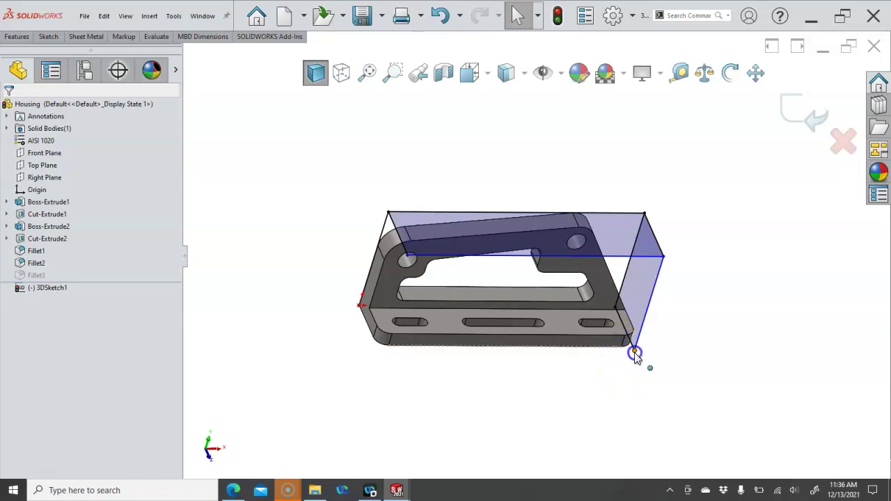
pyautogui.click(635, 354)
pyautogui.keyDown('ctrl'); pyautogui.click(635, 353); pyautogui.keyUp('ctrl')
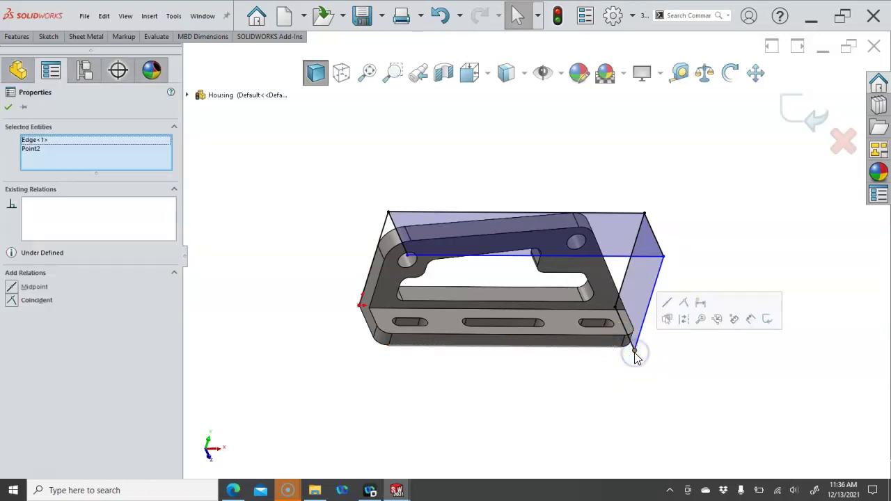
pyautogui.click(685, 304)
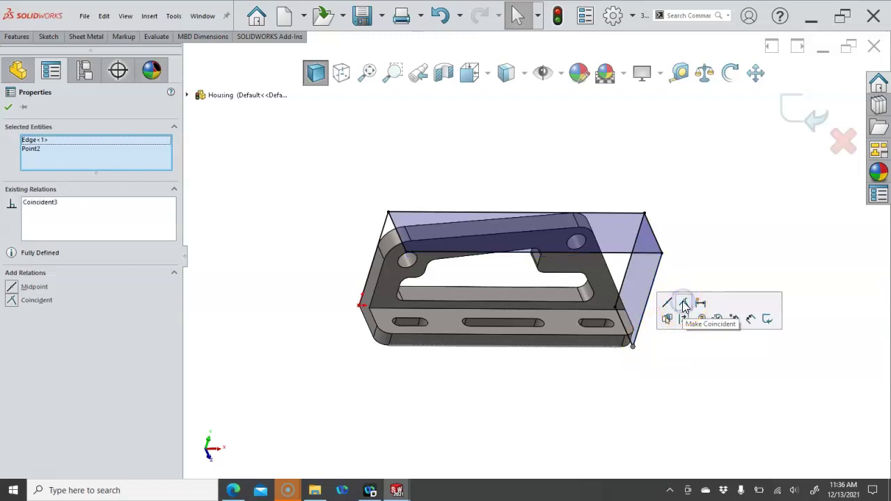
pyautogui.click(667, 372)
pyautogui.moveTo(667, 369); pyautogui.dragTo(616, 361, button='middle')
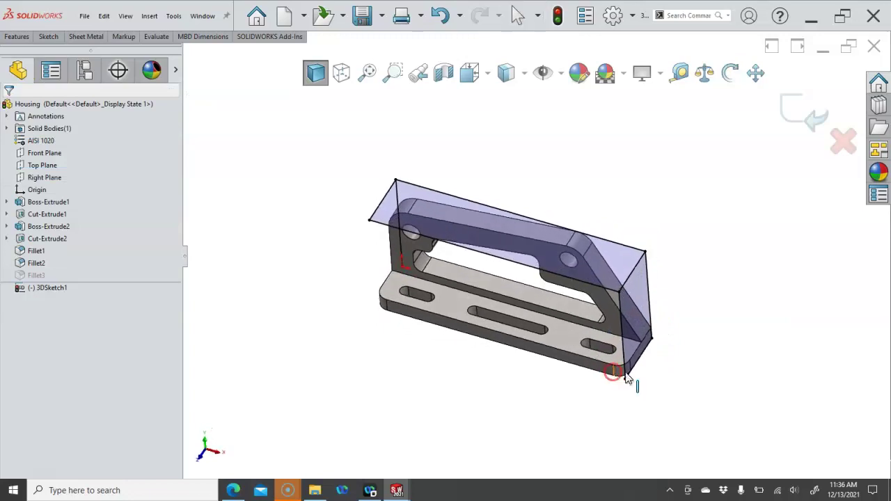
# Step: Verify the 3D sketch line lengths of 50, 97 and 220 mm, then exit 3DSketch1
pyautogui.click(661, 379)
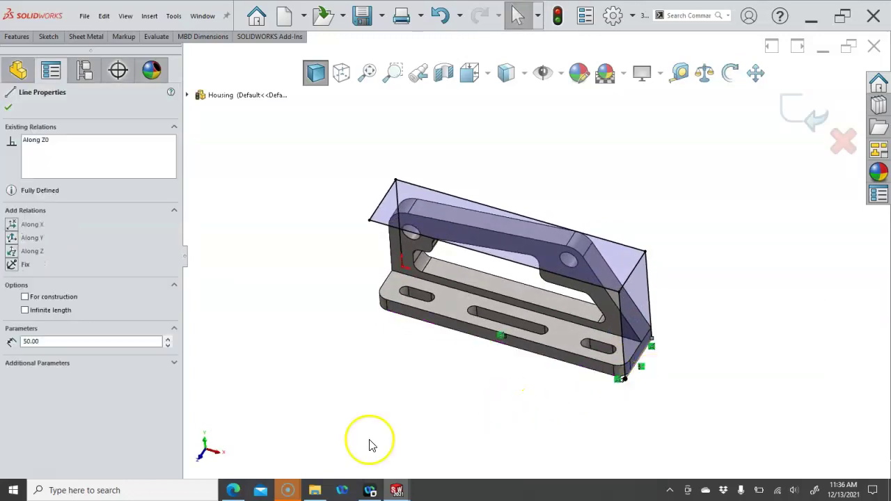
pyautogui.moveTo(283, 493)
pyautogui.click(338, 440)
pyautogui.click(418, 429)
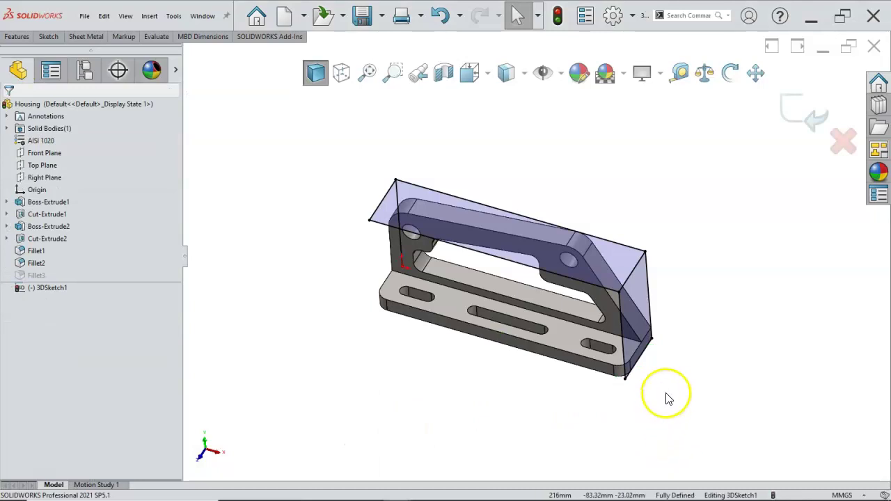
pyautogui.click(638, 367)
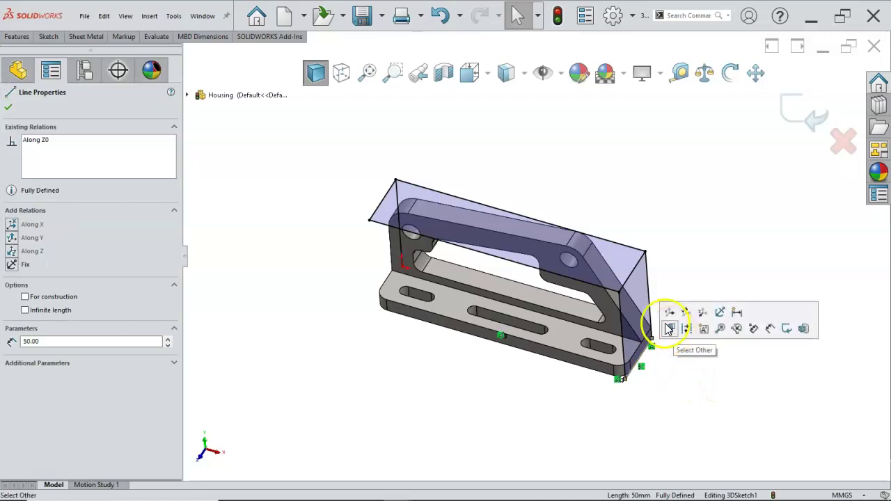
pyautogui.click(650, 293)
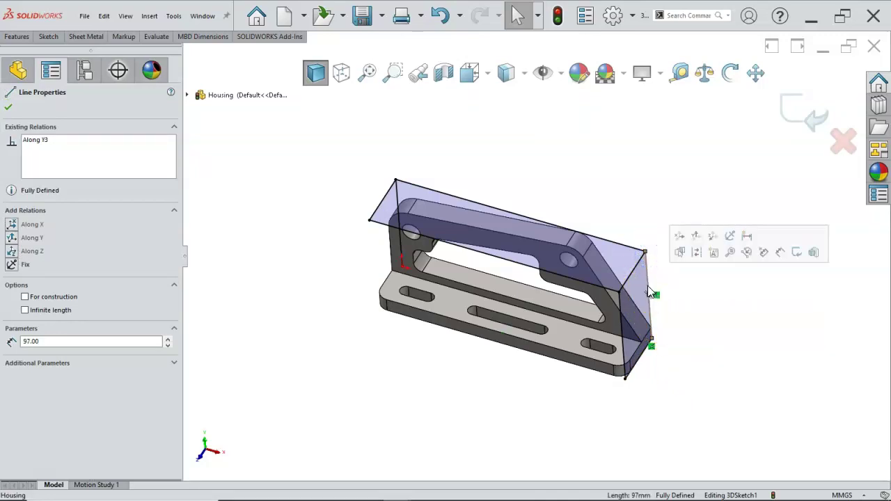
pyautogui.click(671, 287)
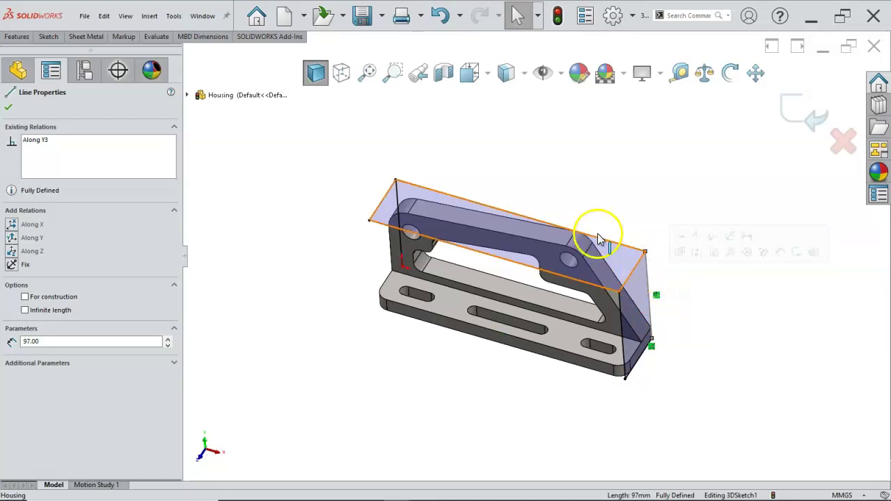
pyautogui.click(596, 236)
pyautogui.click(665, 303)
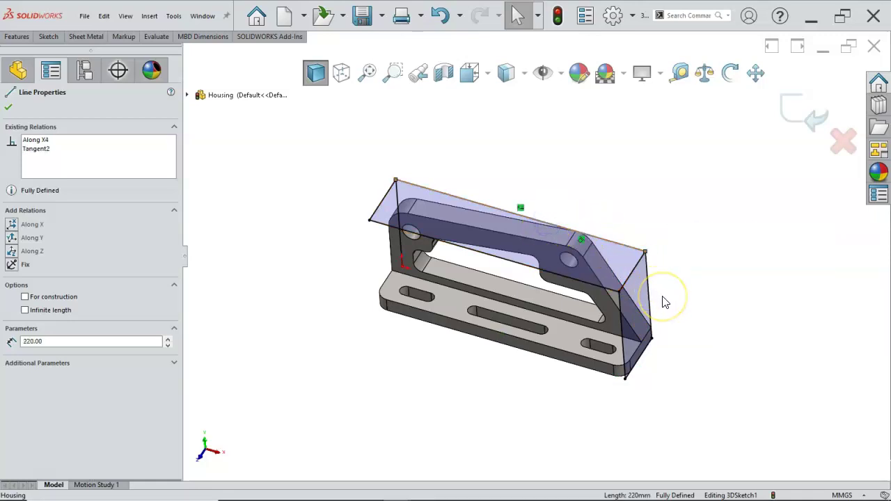
pyautogui.click(791, 115)
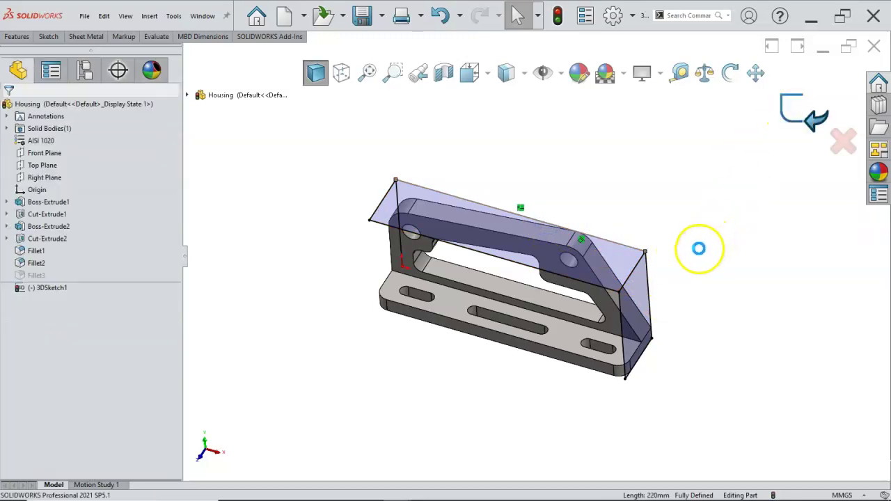
pyautogui.click(702, 255)
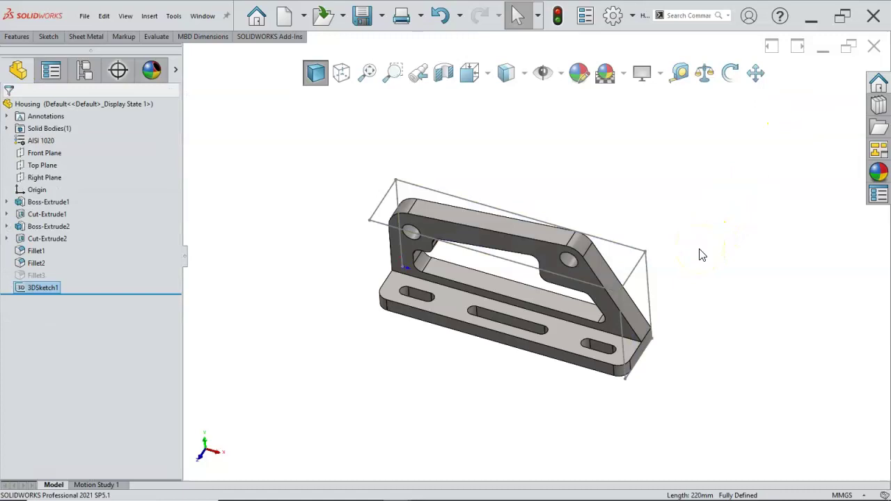
# Step: Sketch a 220 × 97 mm corner rectangle on Front Plane around the bracket outline
pyautogui.hotkey('ctrl', '7')
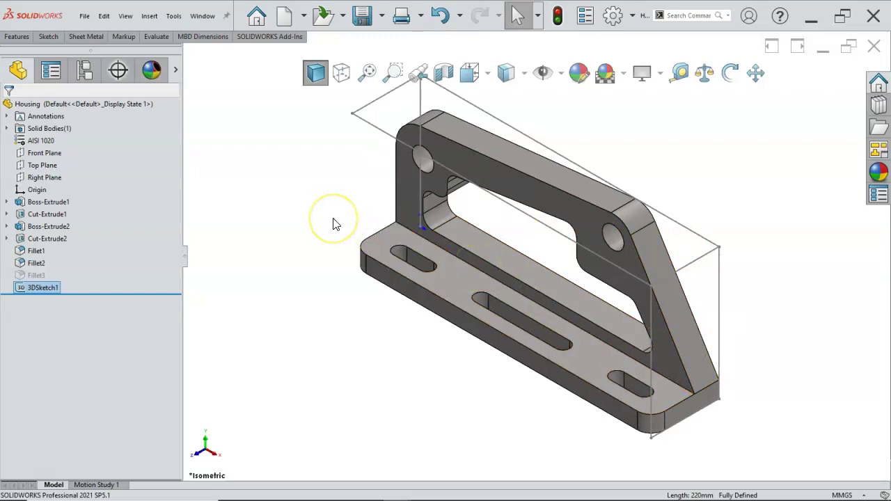
pyautogui.click(39, 159)
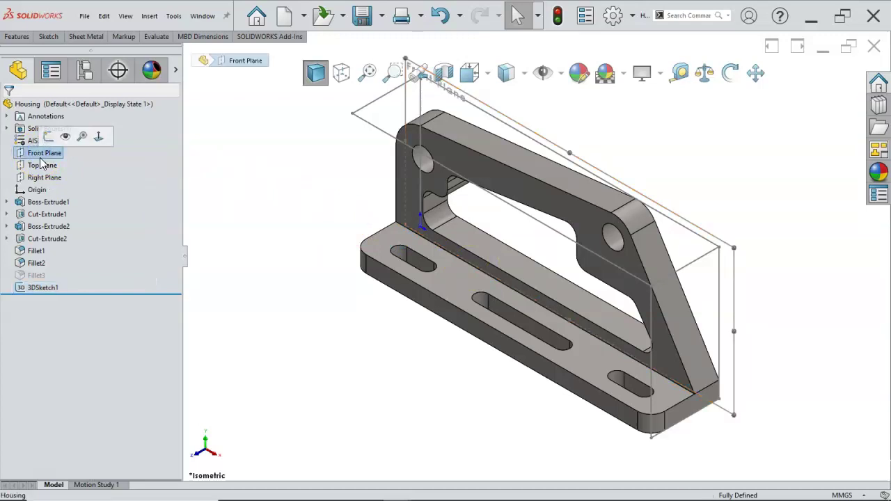
pyautogui.click(47, 139)
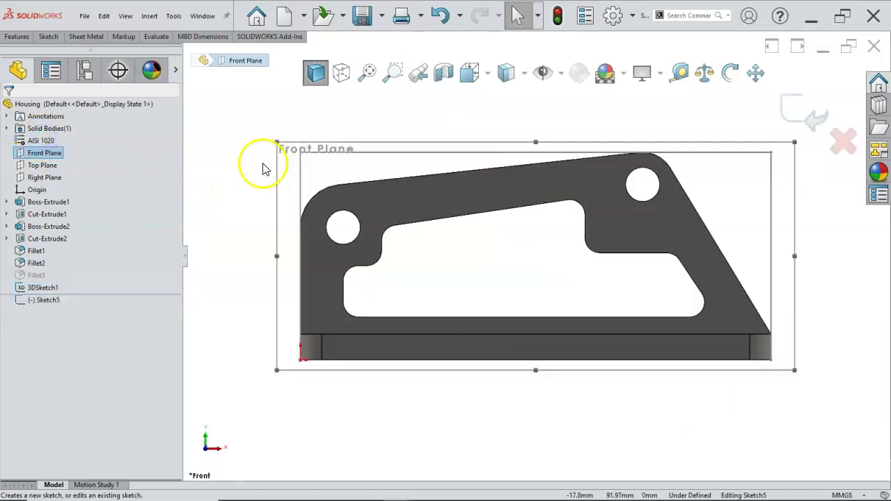
pyautogui.press('s')
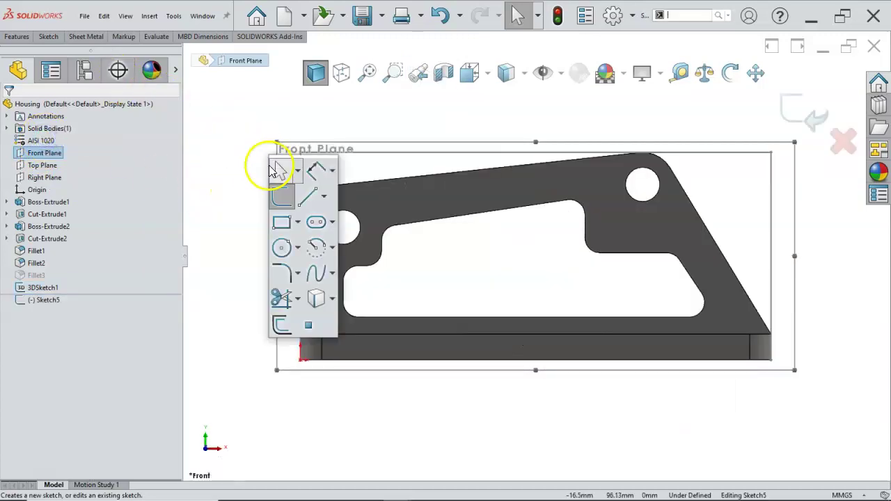
pyautogui.click(284, 222)
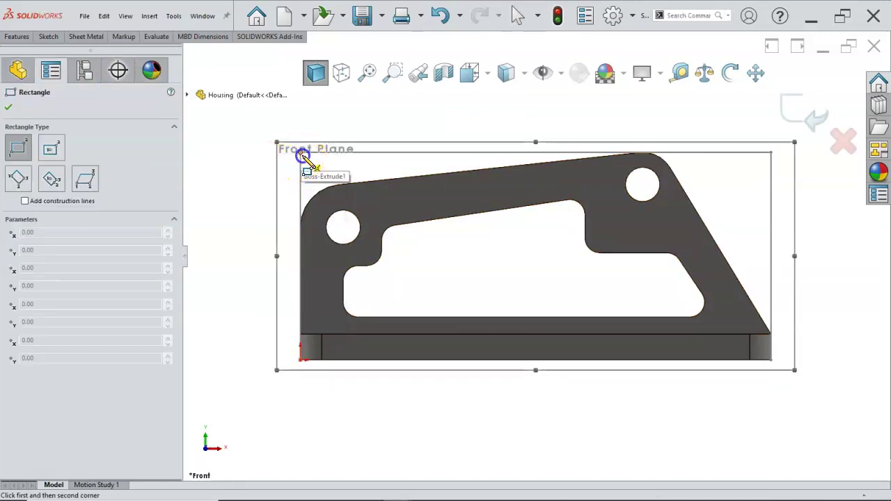
pyautogui.click(300, 152)
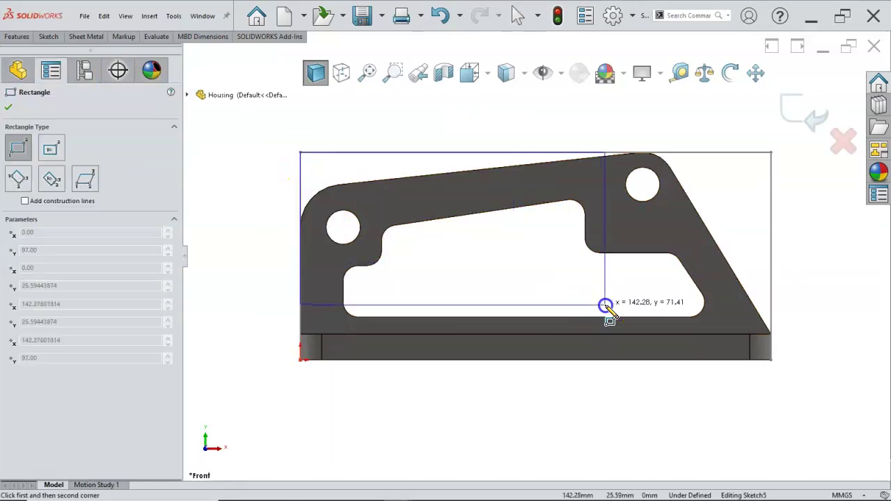
pyautogui.click(773, 360)
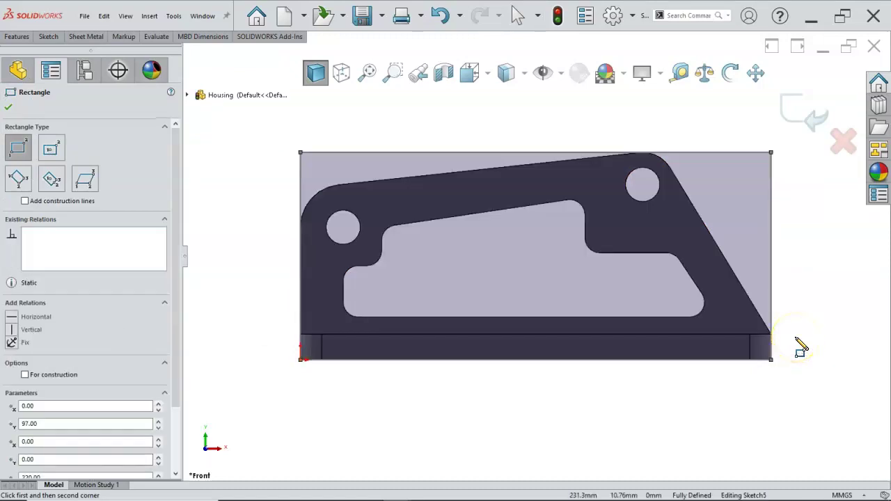
pyautogui.hotkey('ctrl', '7')
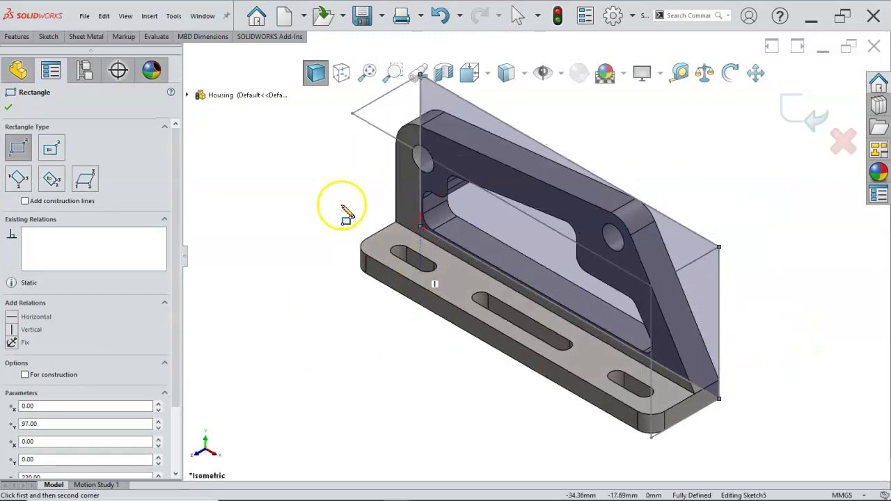
# Step: Extrude the rectangle as Boss-Extrude3 Up To Vertex at 3DSketch1's bottom vertex
pyautogui.click(309, 201)
pyautogui.click(446, 183)
pyautogui.click(341, 207)
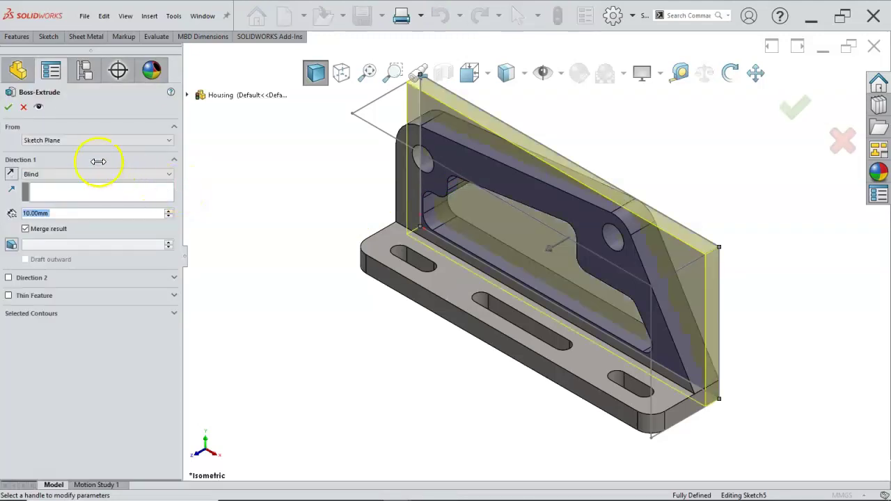
pyautogui.click(69, 174)
pyautogui.click(72, 195)
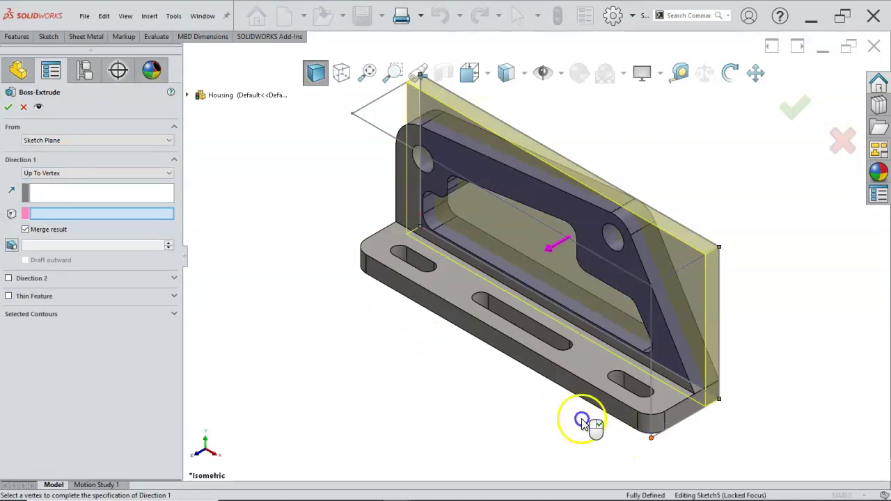
pyautogui.click(651, 437)
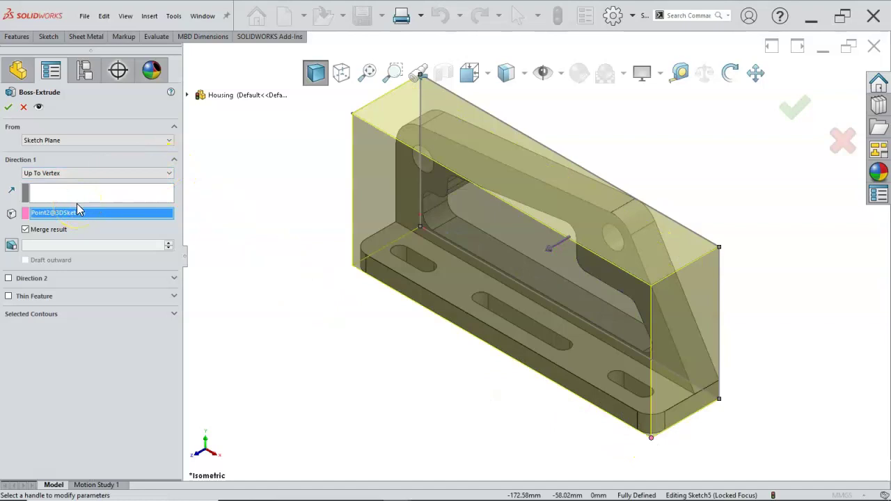
pyautogui.click(8, 108)
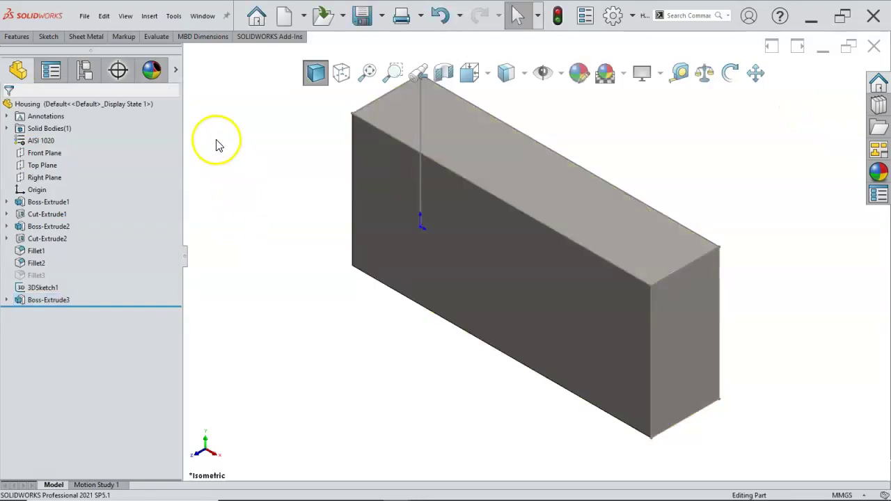
pyautogui.click(154, 38)
pyautogui.click(156, 39)
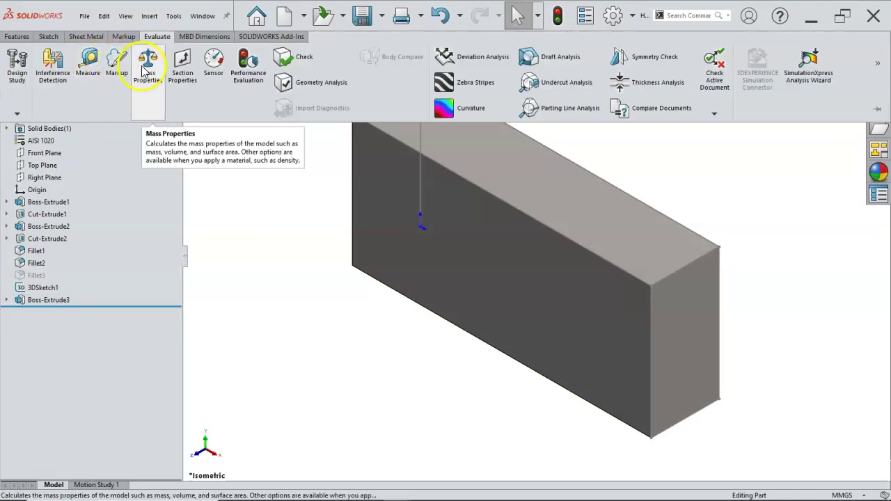
pyautogui.click(148, 69)
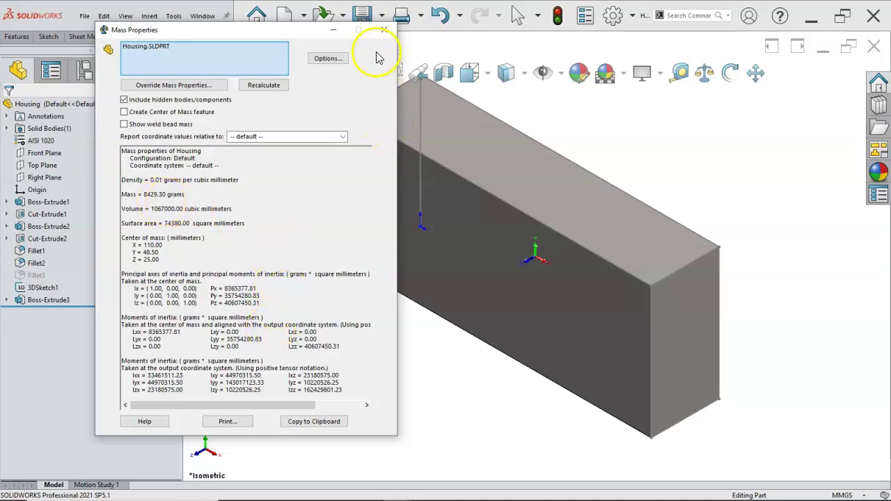
pyautogui.click(383, 29)
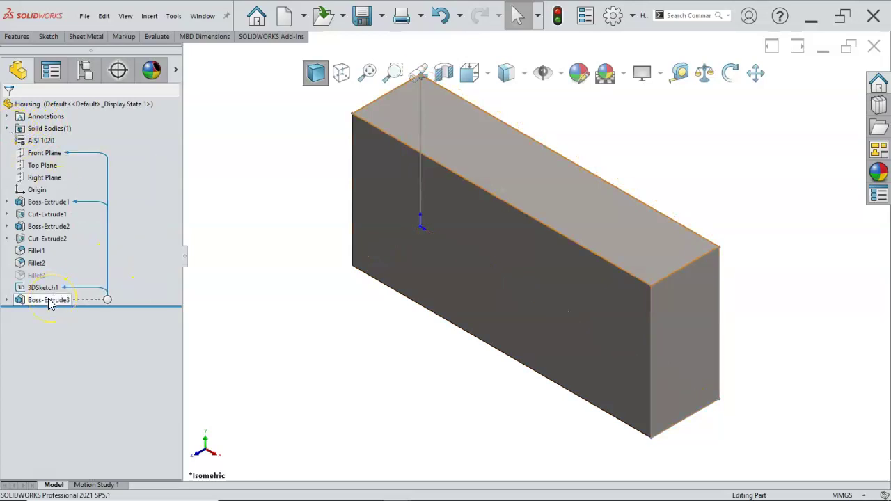
# Step: Edit Sketch5 and add a 220 mm line from the base's left corner to its right
pyautogui.click(7, 299)
pyautogui.click(42, 312)
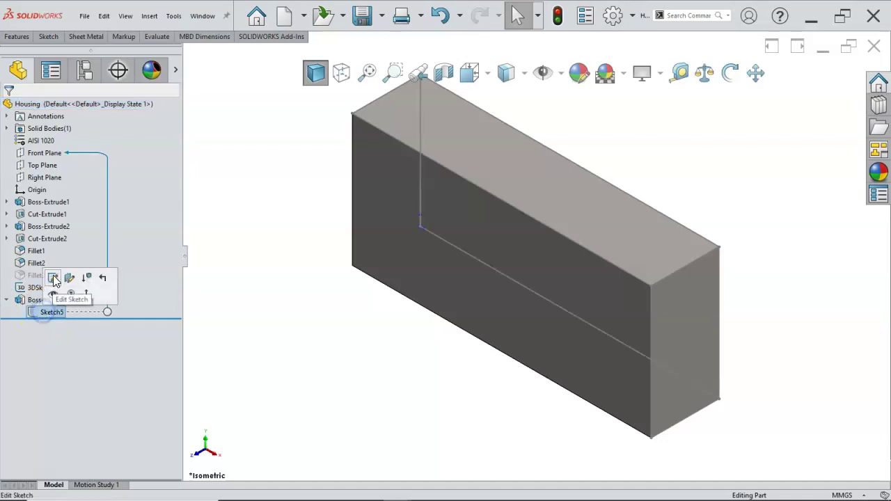
pyautogui.click(55, 279)
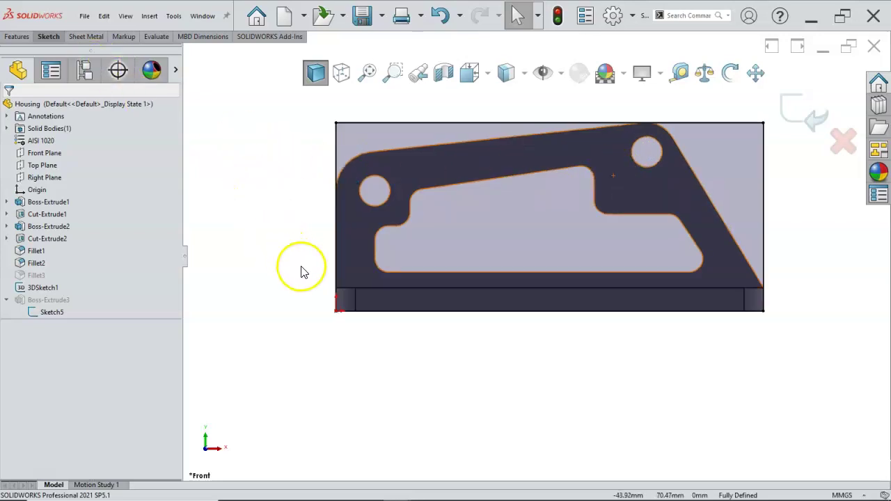
pyautogui.press('l')
pyautogui.click(336, 289)
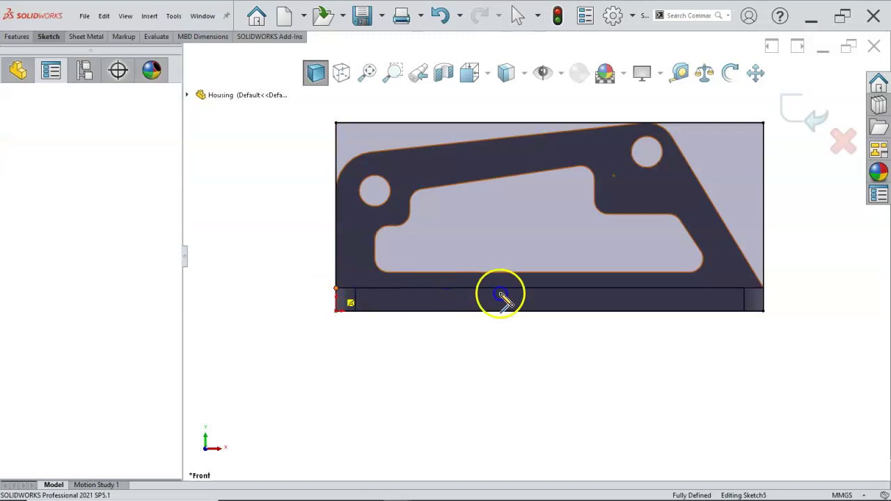
pyautogui.click(765, 290)
pyautogui.rightClick(745, 395)
pyautogui.click(748, 395)
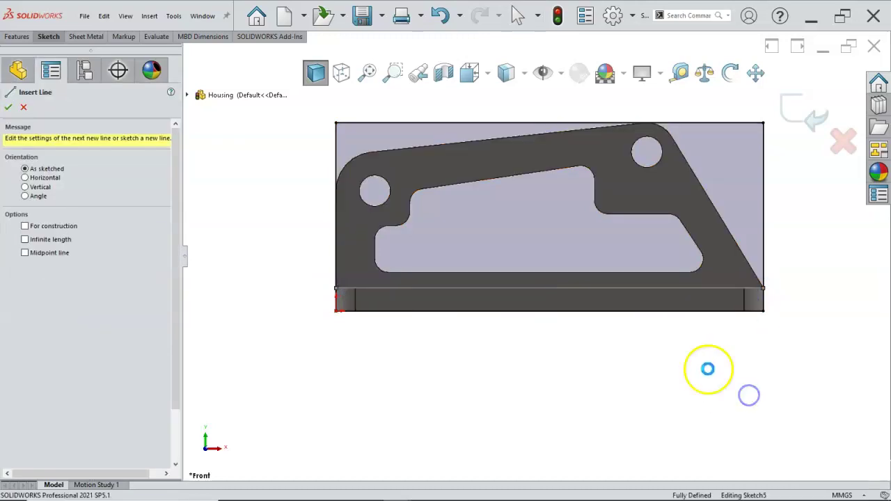
pyautogui.press('Escape')
# Step: Exit Sketch5 and rebuild despite the open-contour error
pyautogui.hotkey('ctrl', '7')
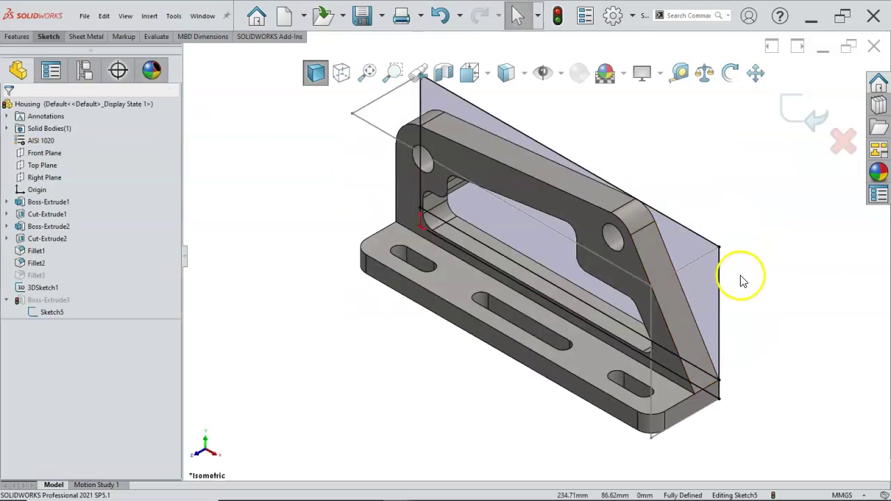
pyautogui.click(805, 112)
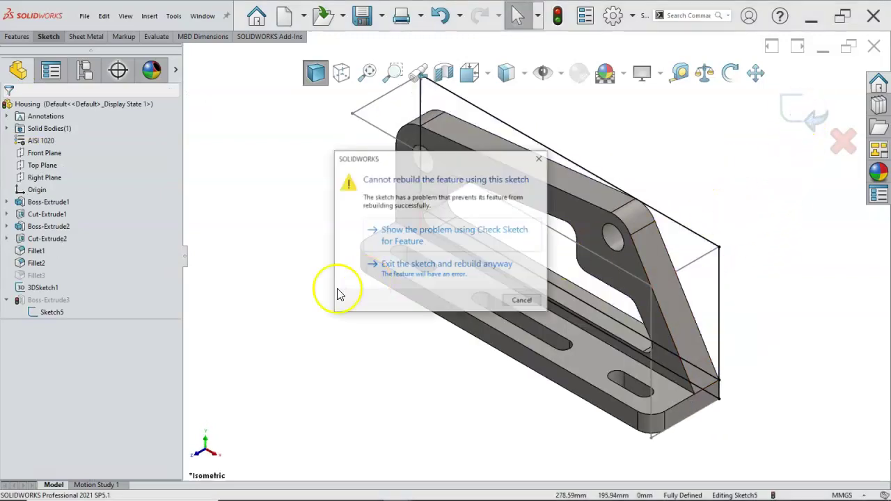
pyautogui.click(433, 266)
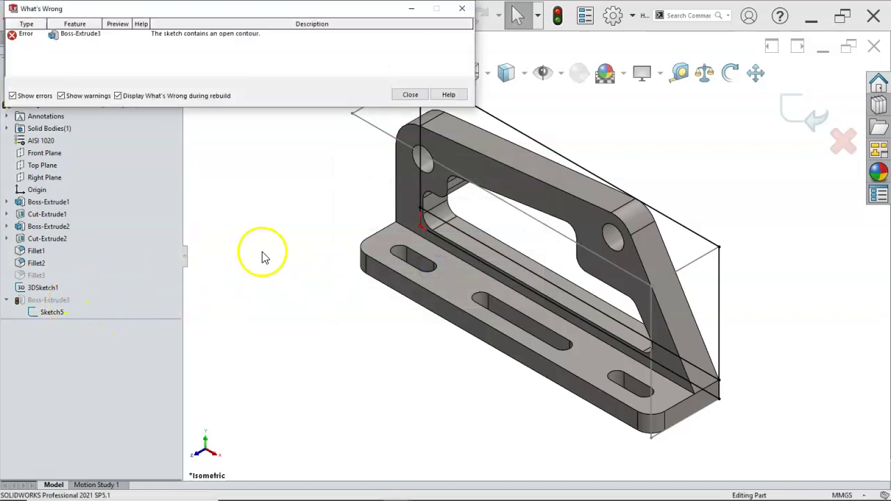
# Step: Edit Boss-Extrude3 so only the upper Sketch5 region is a selected contour
pyautogui.click(410, 95)
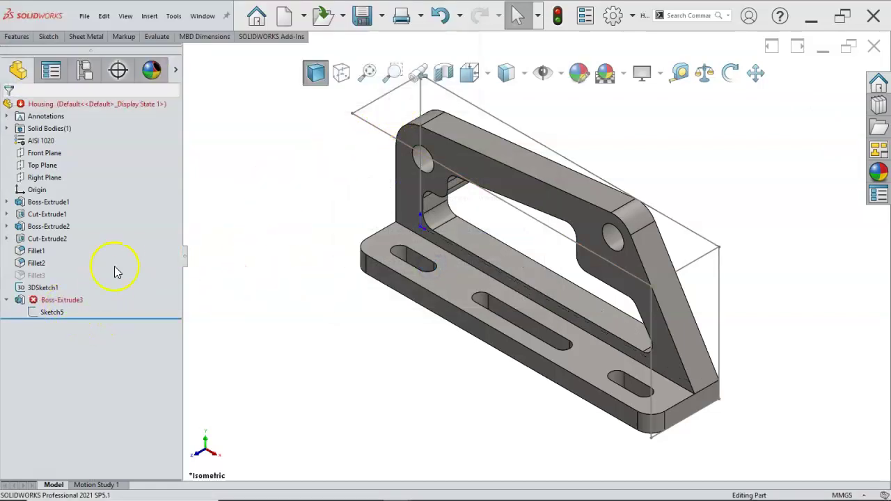
pyautogui.click(66, 299)
pyautogui.rightClick(64, 260)
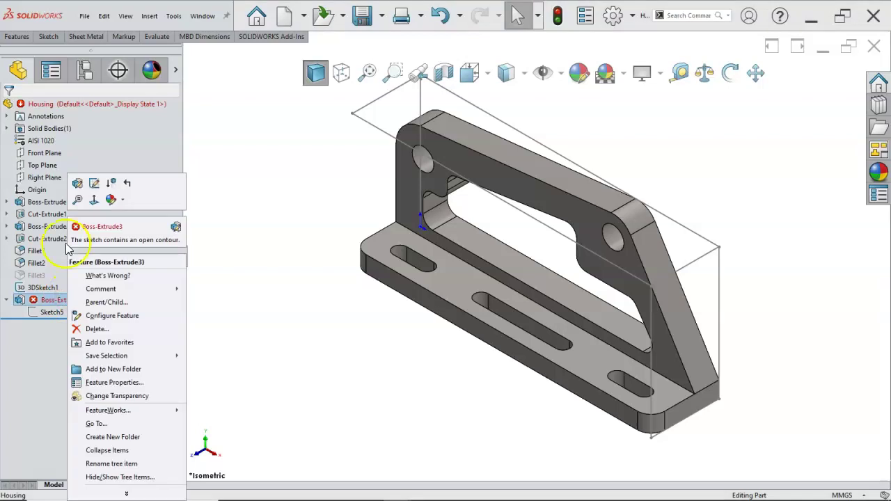
pyautogui.click(80, 186)
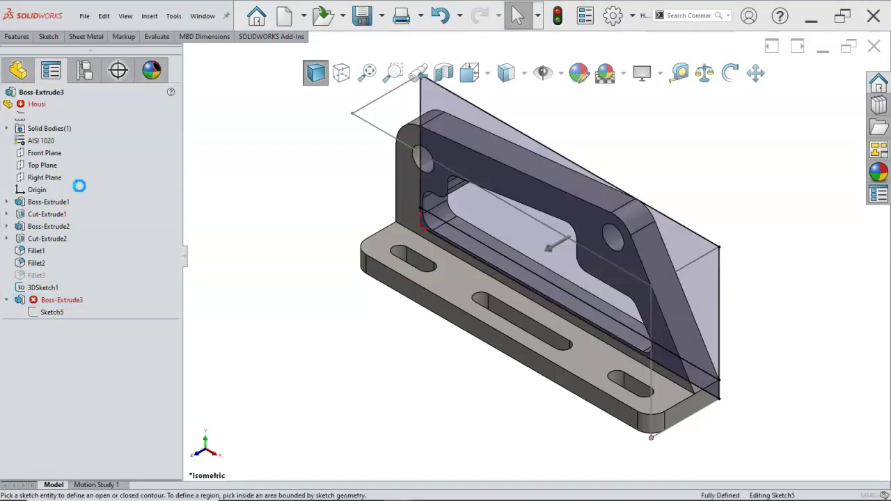
pyautogui.click(89, 198)
pyautogui.click(86, 287)
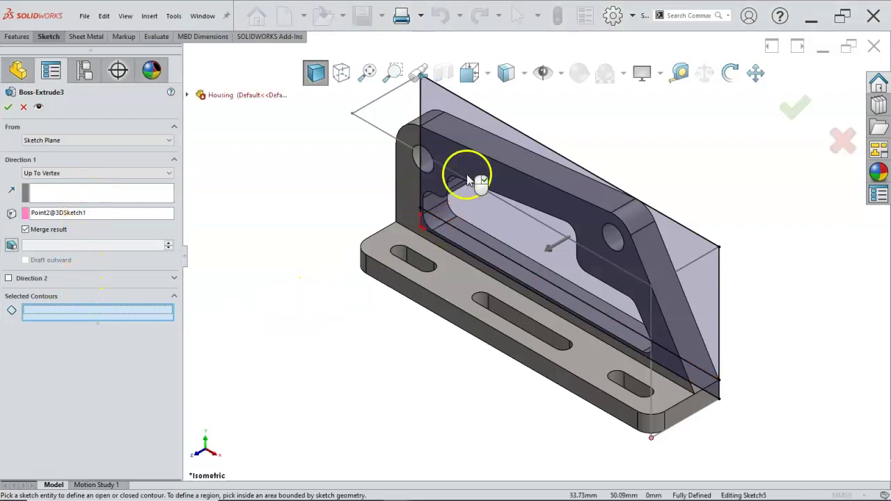
pyautogui.click(440, 99)
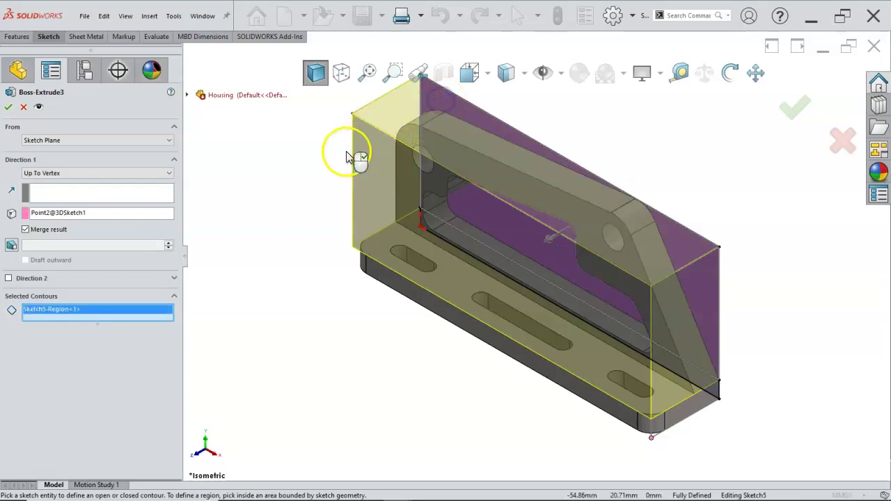
# Step: Start the extrusion from the bracket's face, uncheck Merge result, and confirm
pyautogui.click(115, 143)
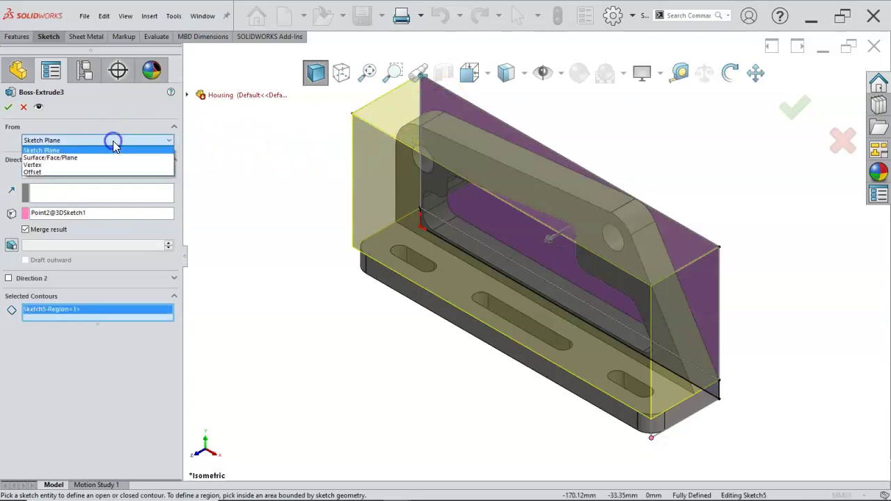
pyautogui.click(74, 158)
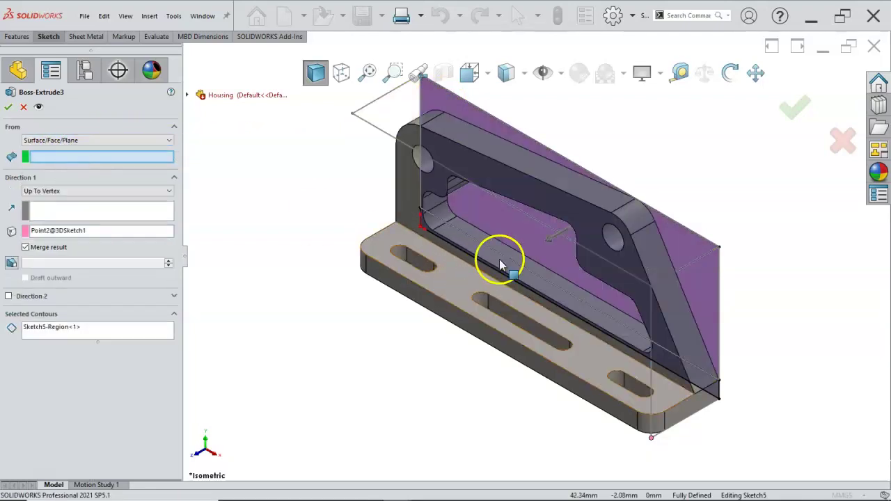
pyautogui.click(628, 265)
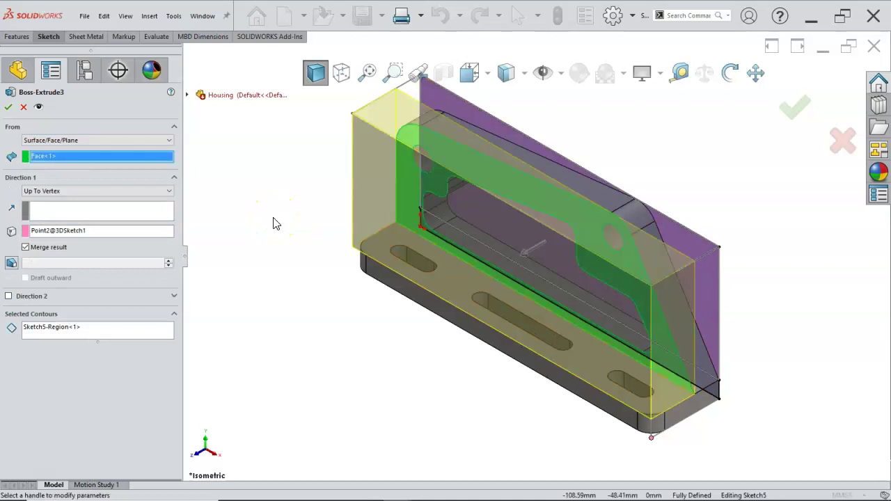
pyautogui.click(49, 250)
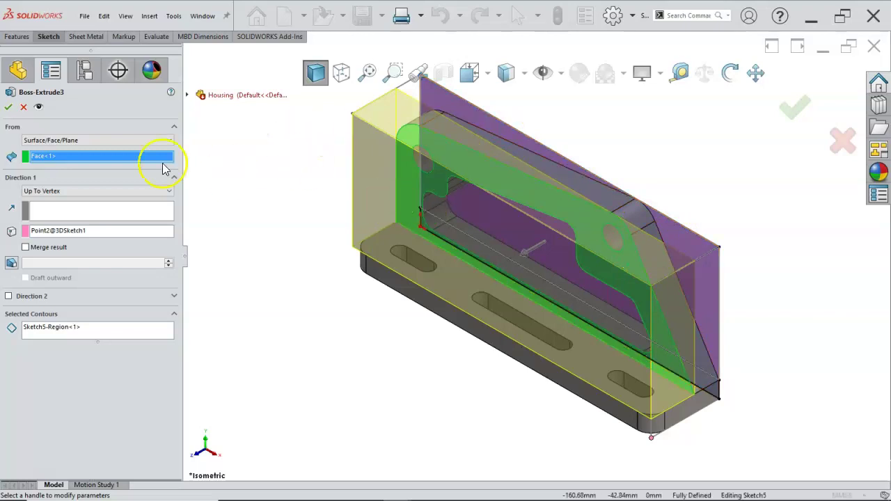
pyautogui.click(8, 107)
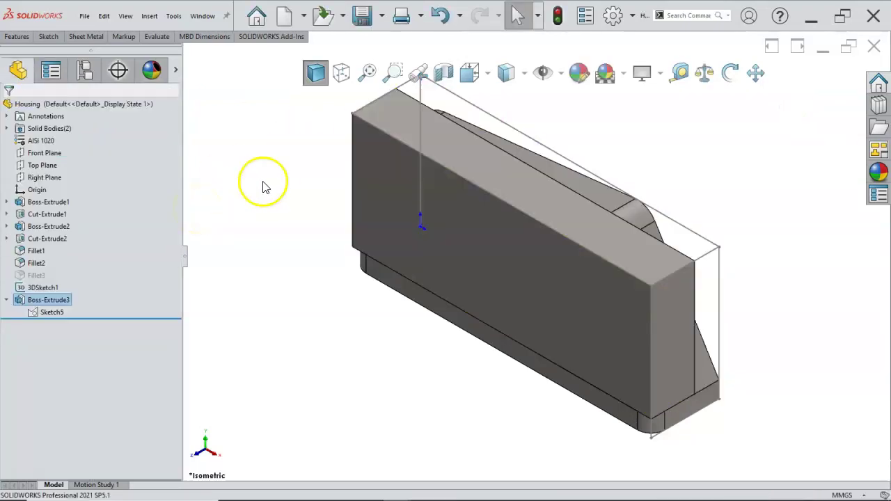
# Step: Check the Boss-Extrude3 body's mass properties: 598400 cubic millimetres and 4727.36 grams
pyautogui.click(369, 164)
pyautogui.rightClick(369, 165)
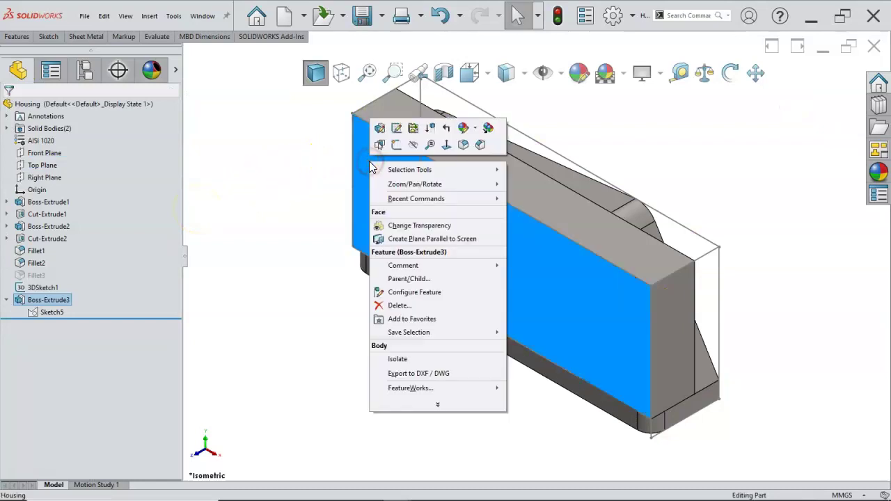
pyautogui.click(257, 141)
pyautogui.click(6, 129)
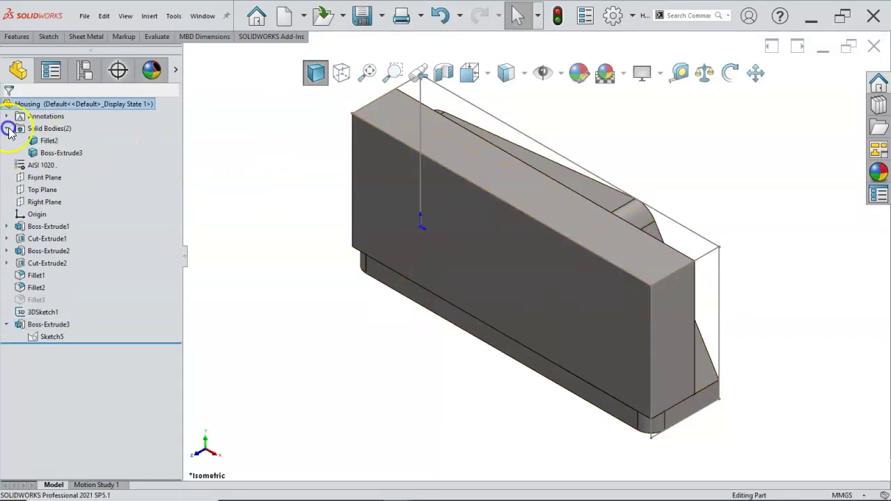
pyautogui.click(74, 152)
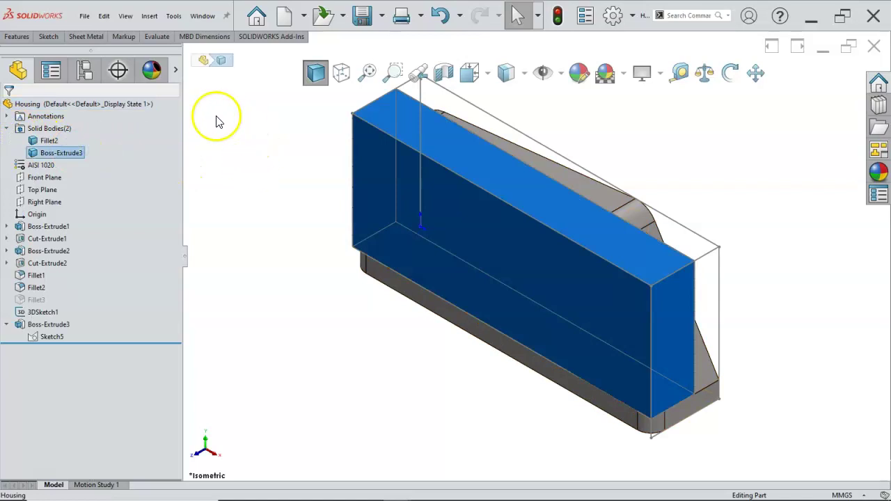
pyautogui.click(157, 36)
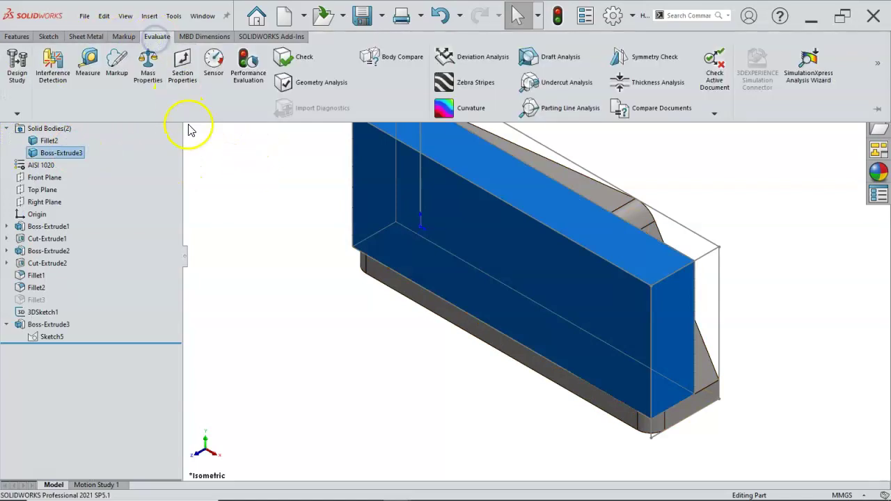
pyautogui.click(149, 70)
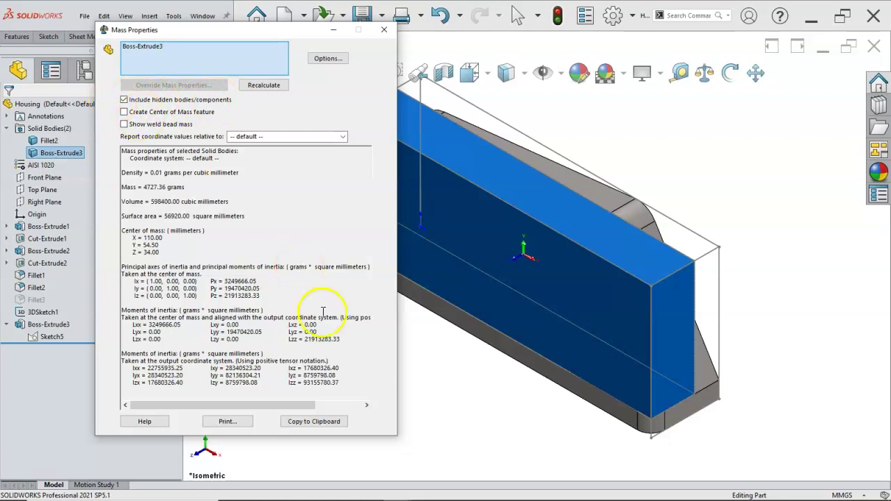
pyautogui.click(384, 29)
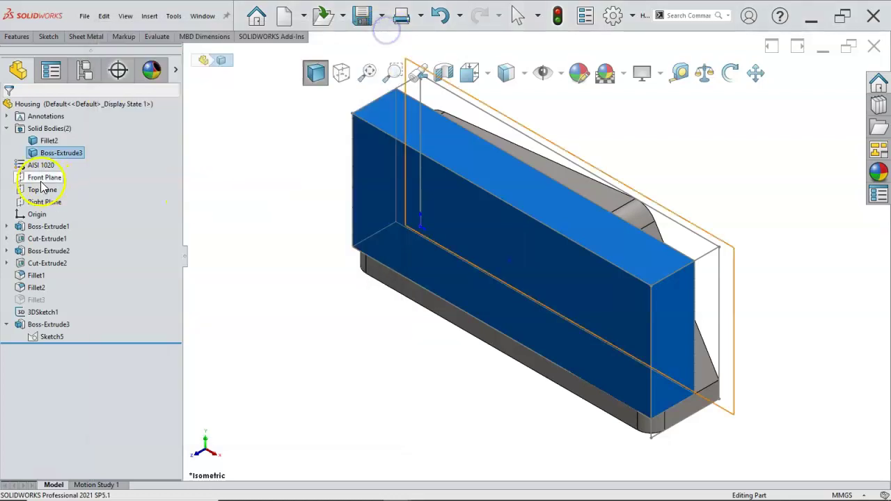
# Step: Hide the Fillet2 bracket body so only the Boss-Extrude3 block is visible
pyautogui.rightClick(50, 143)
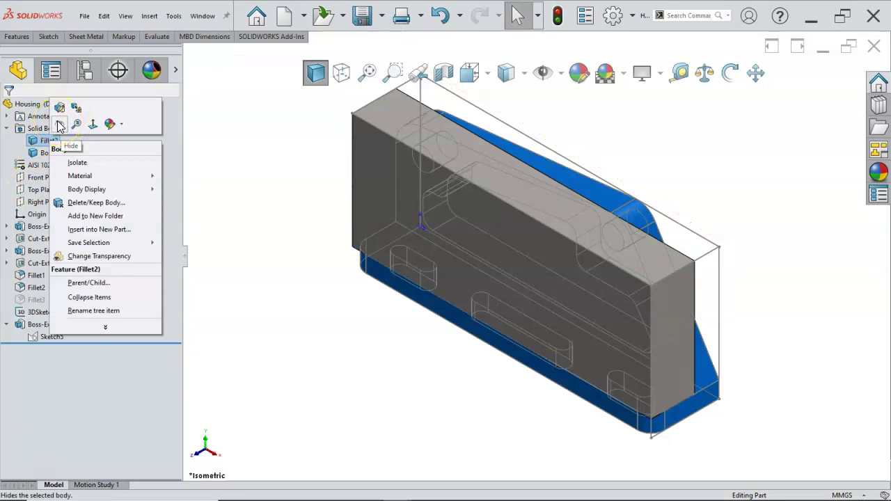
pyautogui.click(59, 125)
pyautogui.click(288, 219)
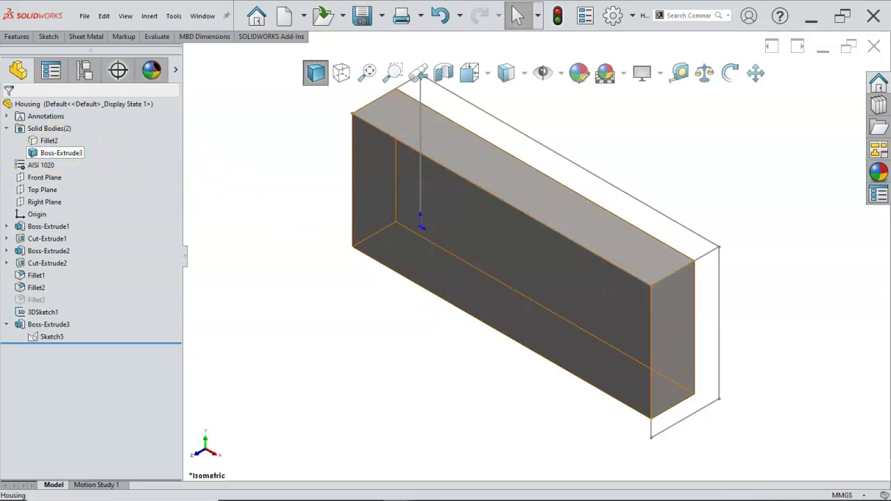
pyautogui.click(96, 155)
pyautogui.click(217, 149)
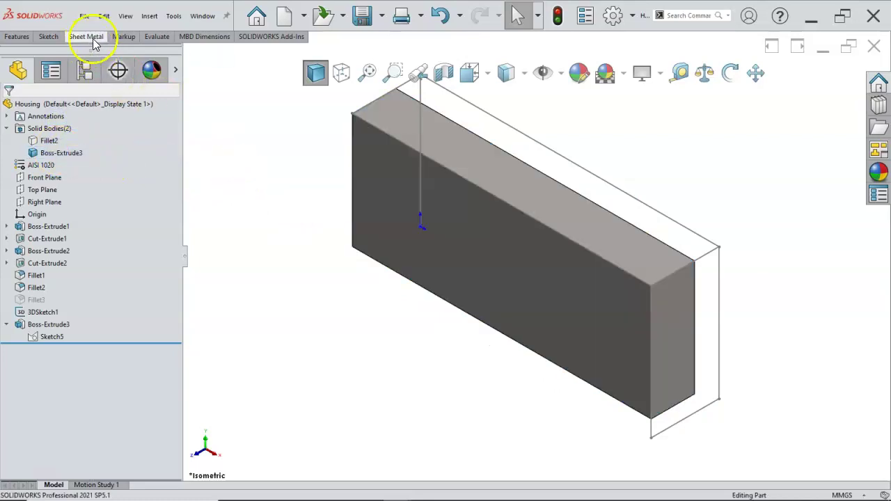
# Step: Measure mass properties with hidden bodies excluded, reading 4727.36 grams for the block
pyautogui.click(154, 36)
pyautogui.click(161, 78)
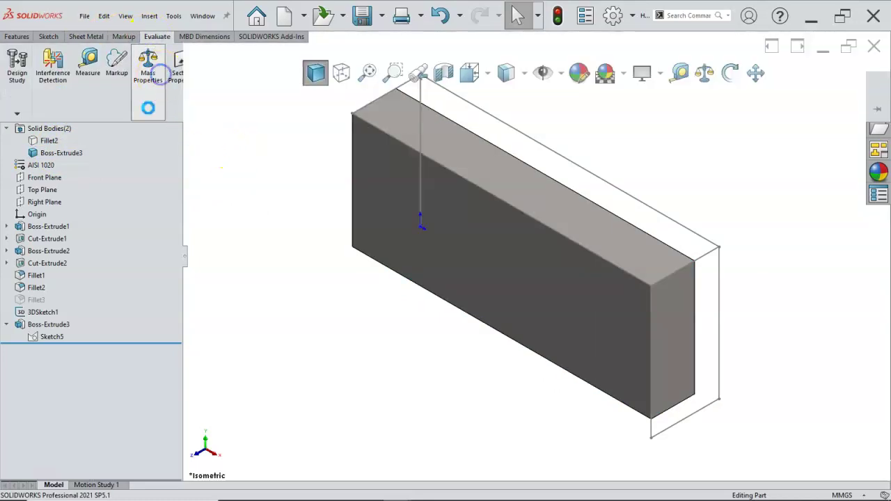
pyautogui.click(124, 100)
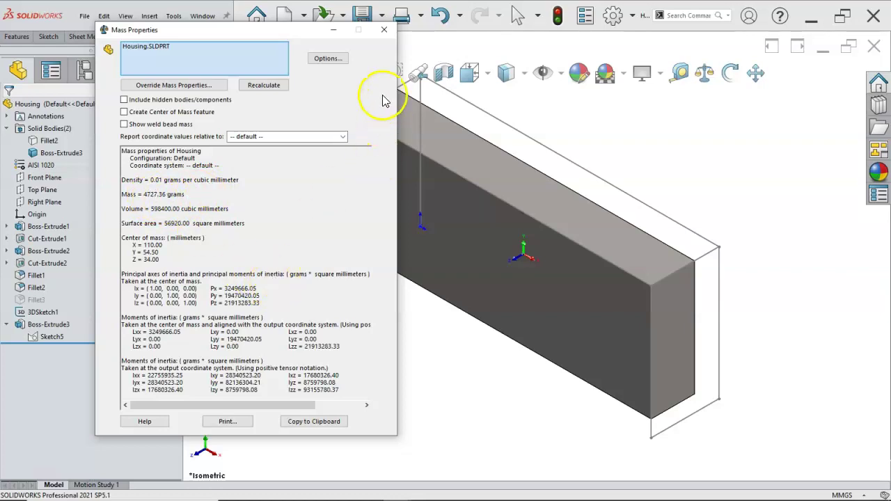
pyautogui.click(384, 29)
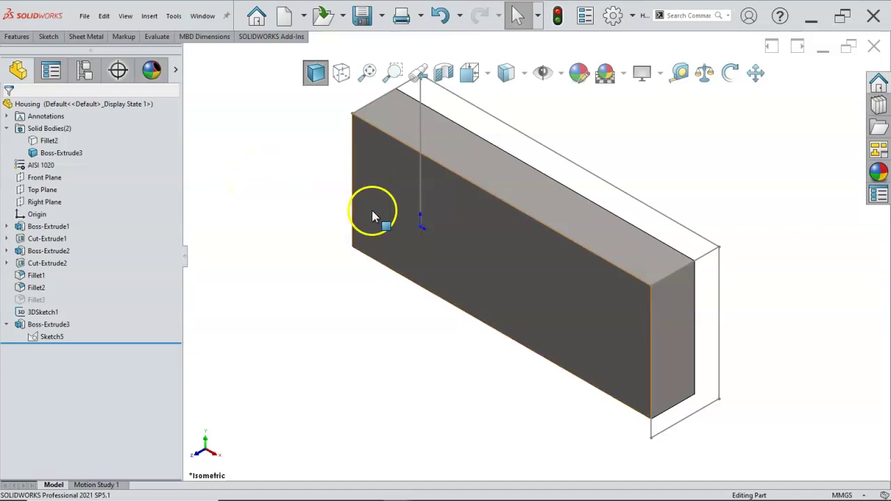
# Step: Show the Fillet2 bracket body again and hide the Boss-Extrude3 block
pyautogui.rightClick(58, 143)
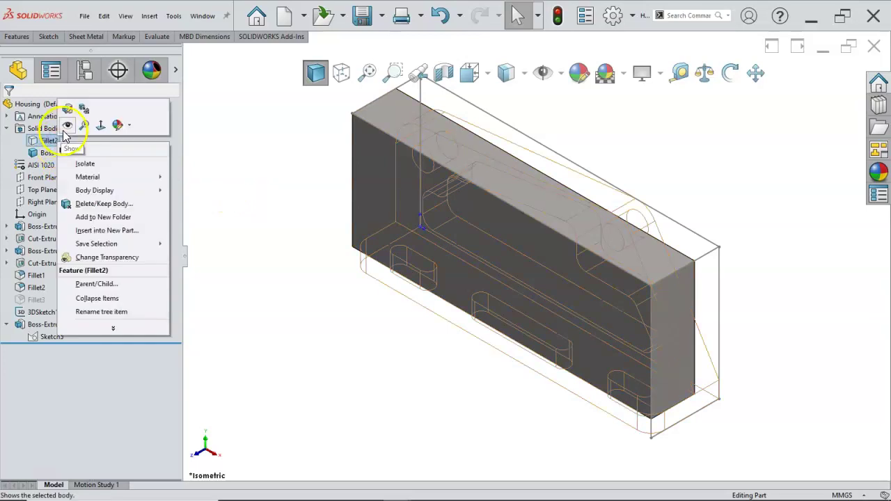
pyautogui.click(68, 126)
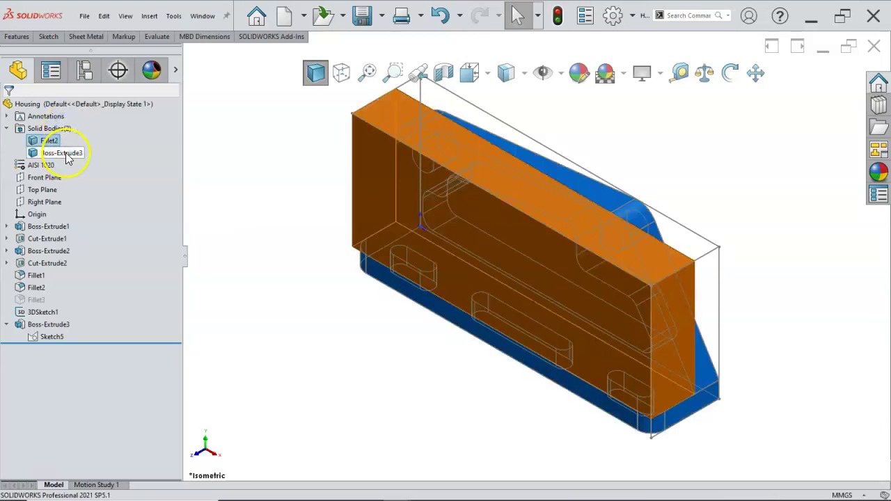
pyautogui.rightClick(68, 155)
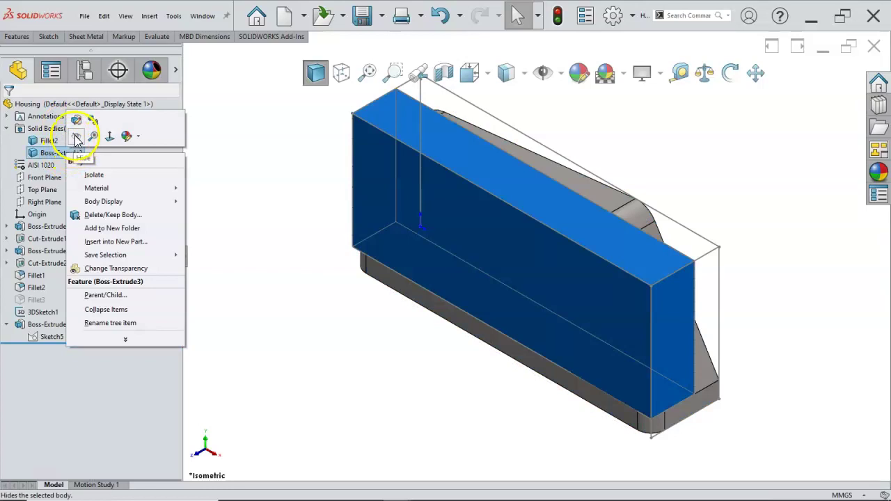
pyautogui.click(77, 138)
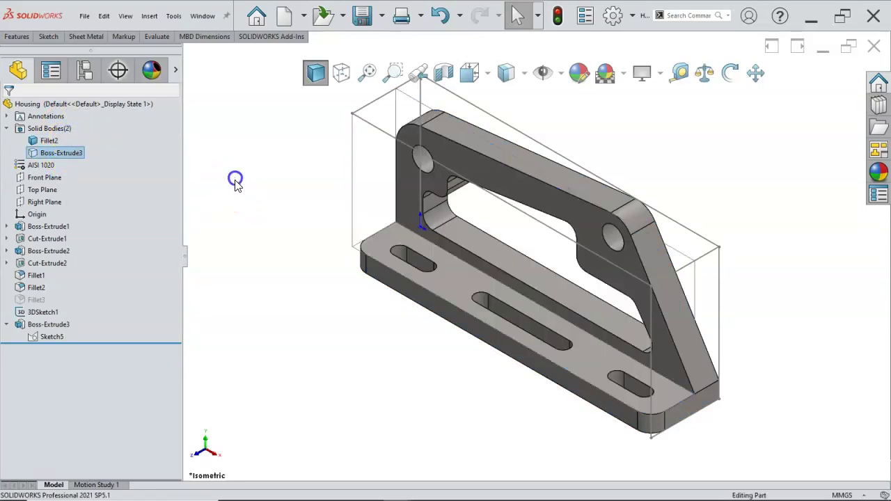
pyautogui.click(235, 181)
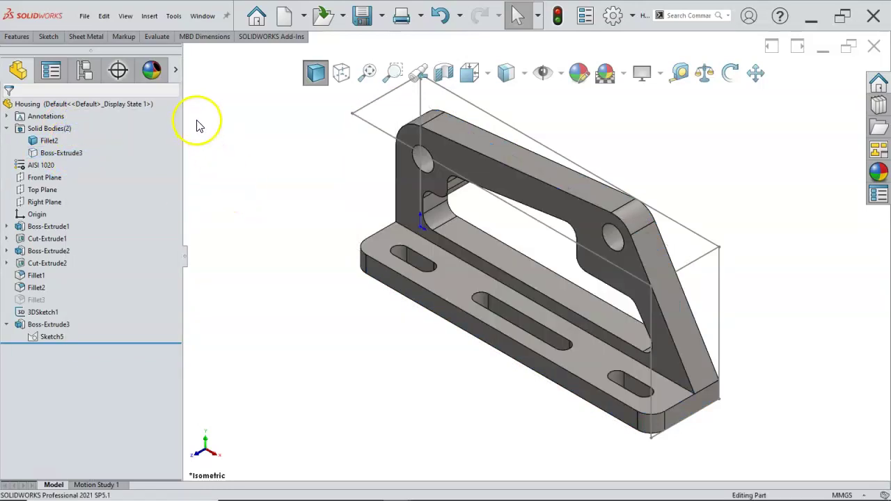
# Step: Read the bracket's mass properties: 262269.85 cubic millimetres and 2071.93 grams
pyautogui.click(156, 39)
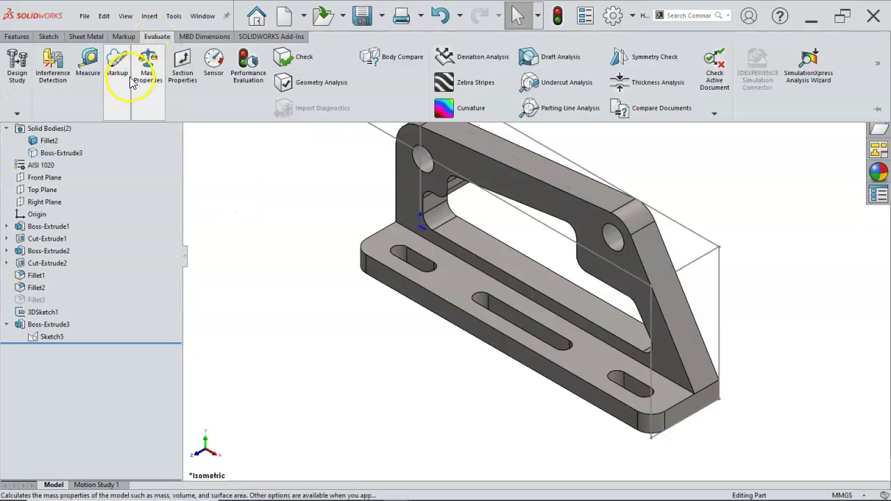
pyautogui.click(147, 64)
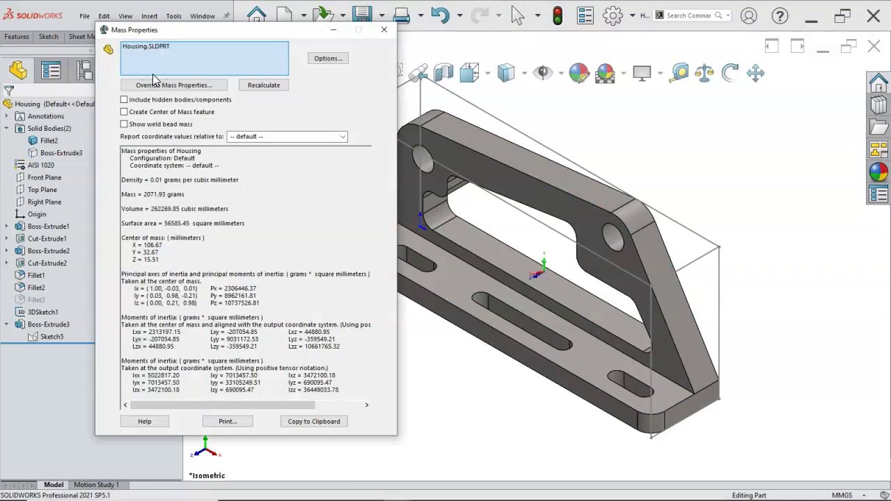
pyautogui.click(184, 179)
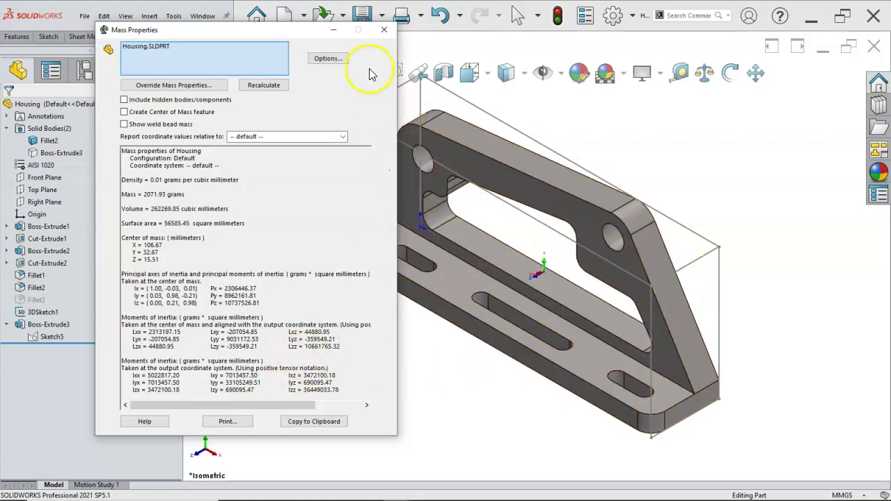
pyautogui.click(382, 32)
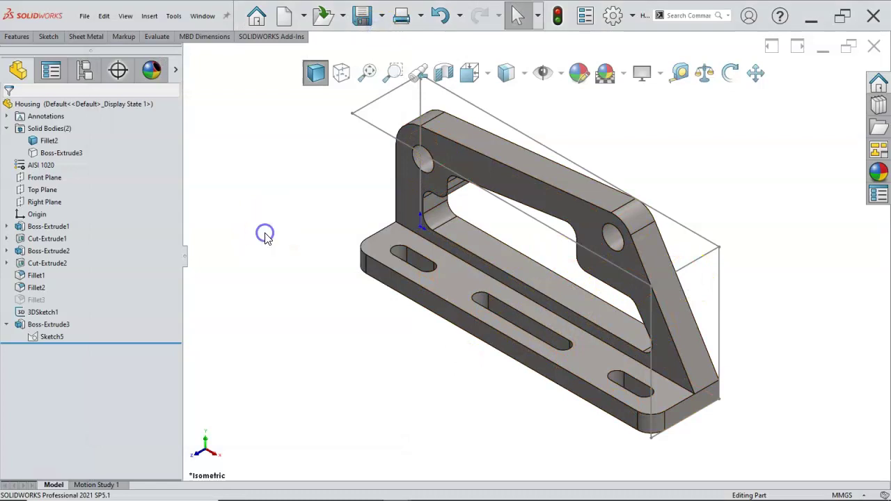
# Step: Recheck the part's mass properties after looking at the AISI 1020 material options
pyautogui.rightClick(50, 167)
pyautogui.click(229, 183)
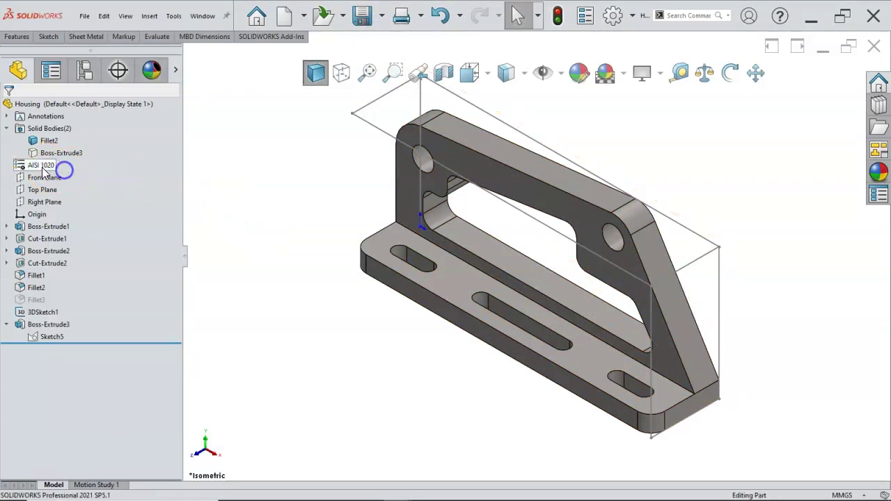
pyautogui.click(157, 37)
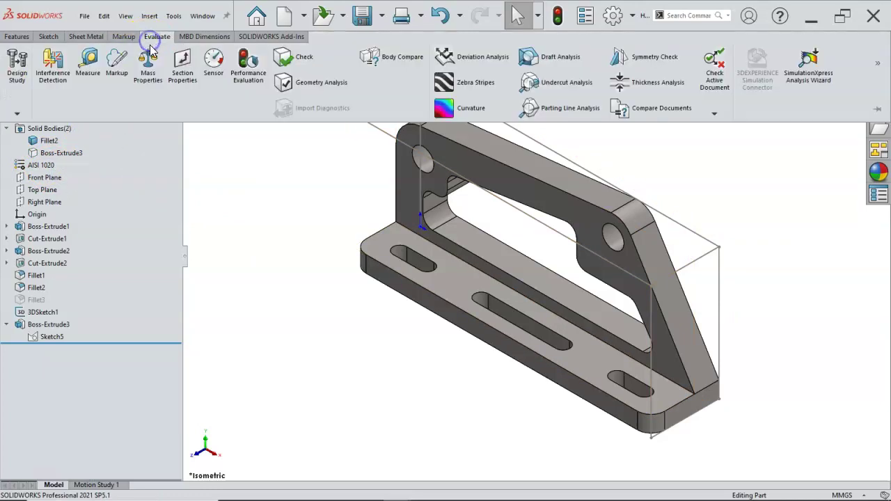
pyautogui.click(148, 73)
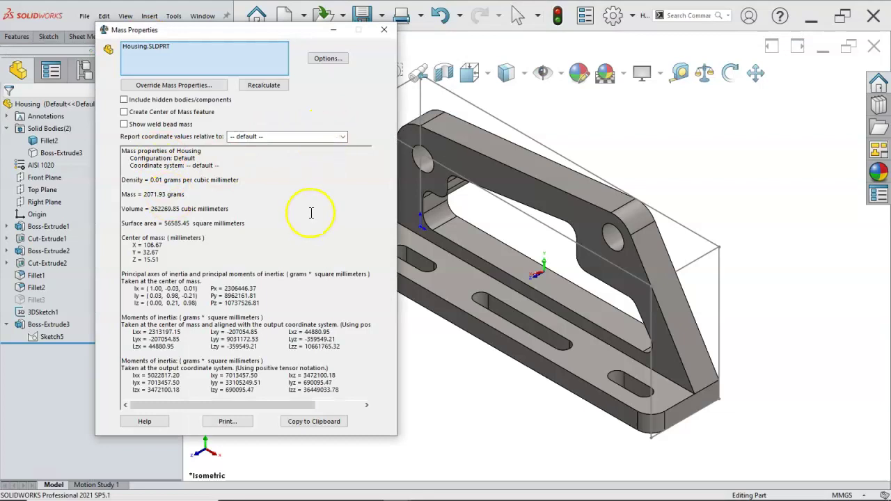
pyautogui.click(384, 31)
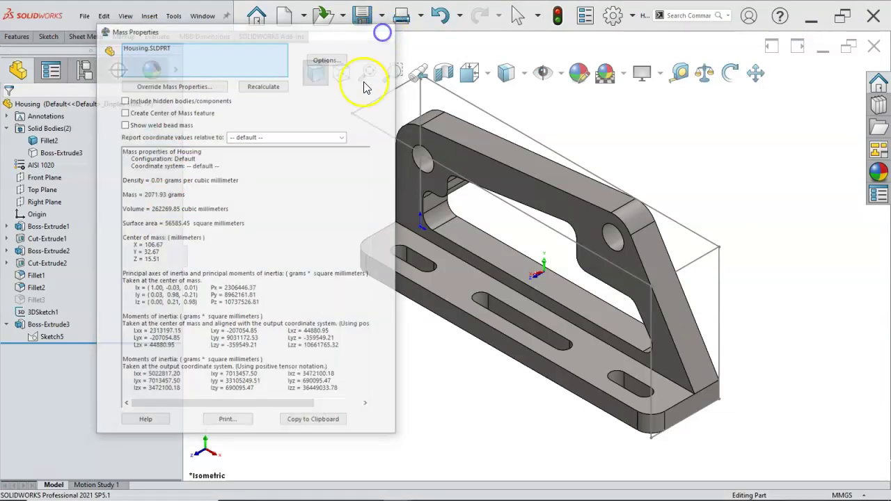
# Step: Open the material editor for AISI 1020, collapsing Steel and expanding Aluminium Alloys
pyautogui.rightClick(46, 167)
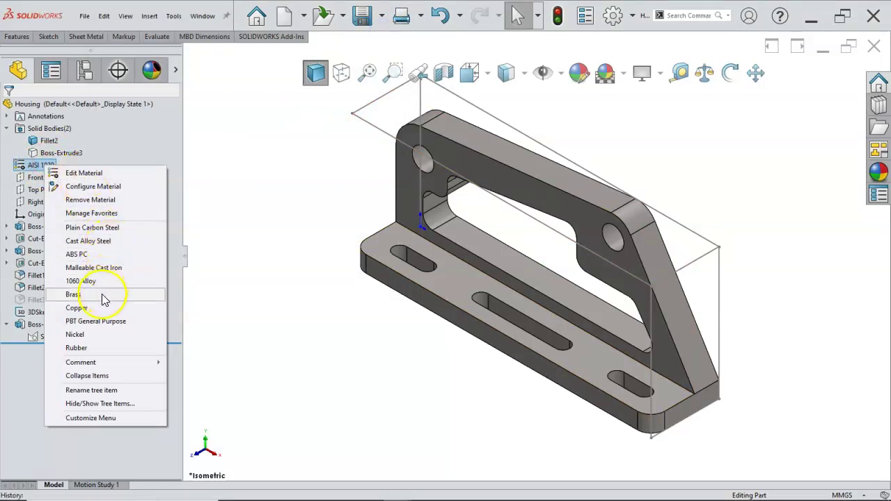
pyautogui.click(86, 173)
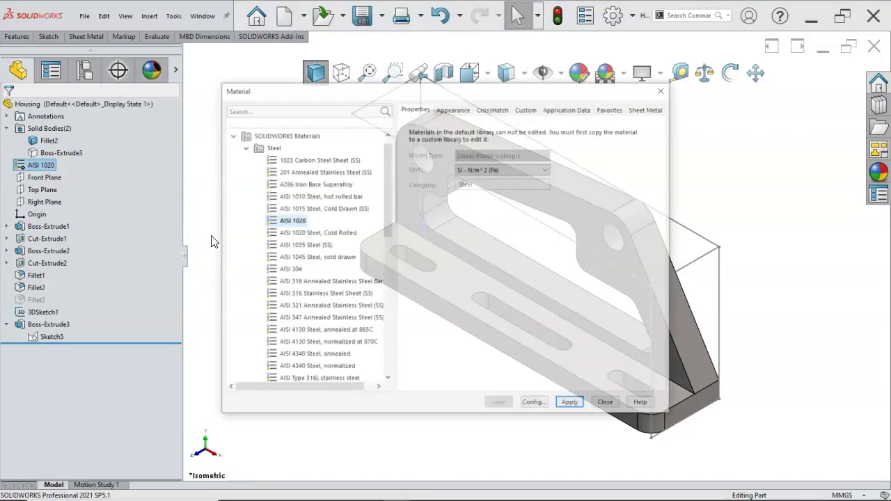
pyautogui.click(244, 148)
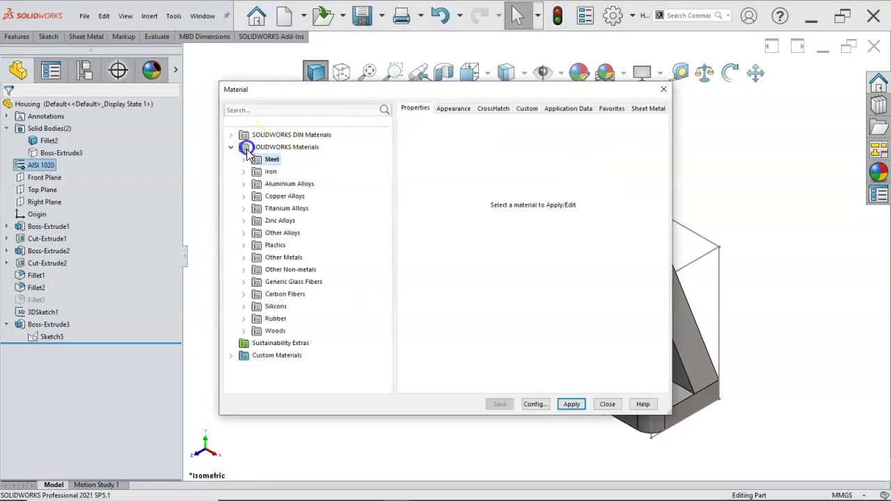
pyautogui.click(243, 184)
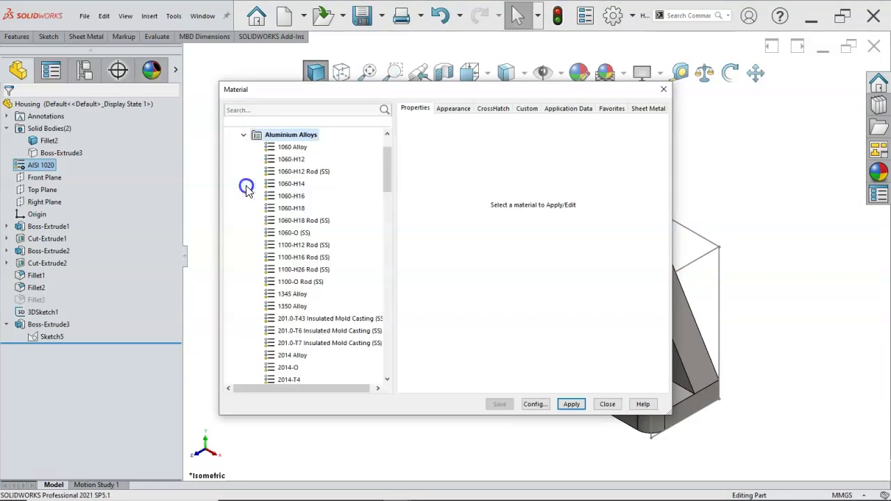
# Step: Select 6061 Alloy from the Aluminium Alloys list to view its properties
pyautogui.scroll(-1, 288, 235)
pyautogui.scroll(1, 295, 230)
pyautogui.scroll(-15, 291, 234)
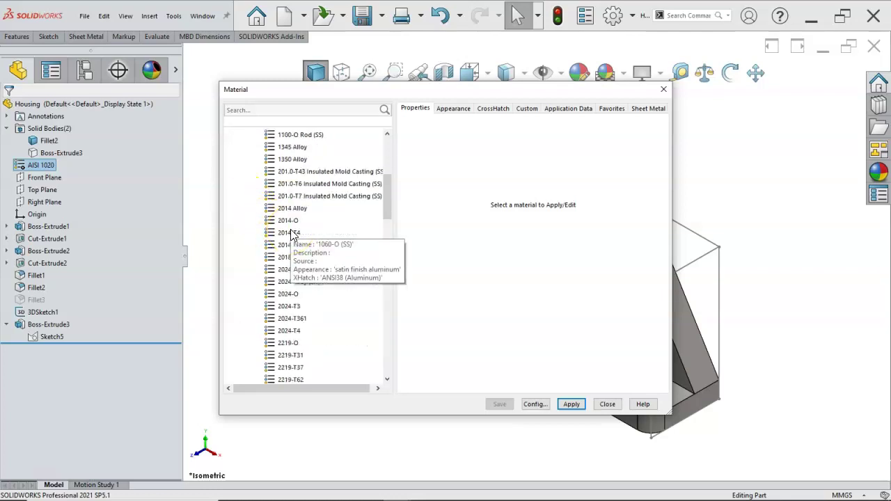
pyautogui.scroll(-6, 291, 235)
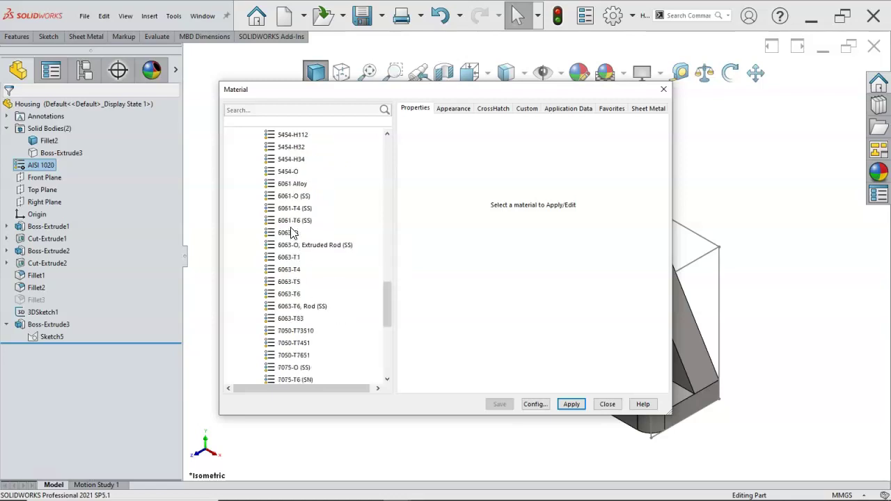
pyautogui.scroll(1, 291, 233)
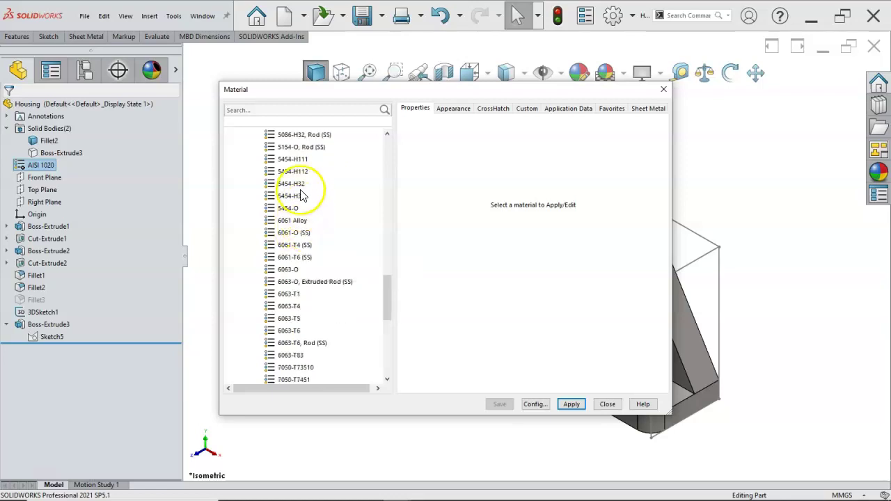
pyautogui.scroll(5, 306, 187)
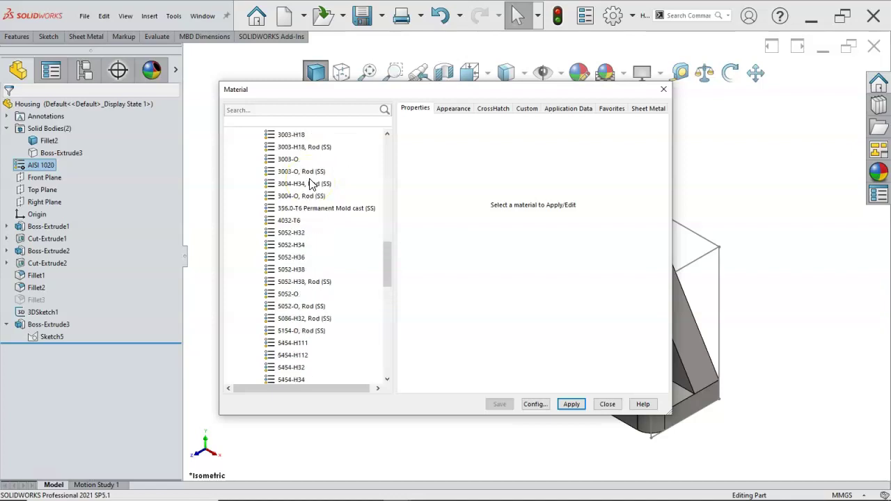
pyautogui.scroll(1, 311, 184)
pyautogui.scroll(-4, 311, 184)
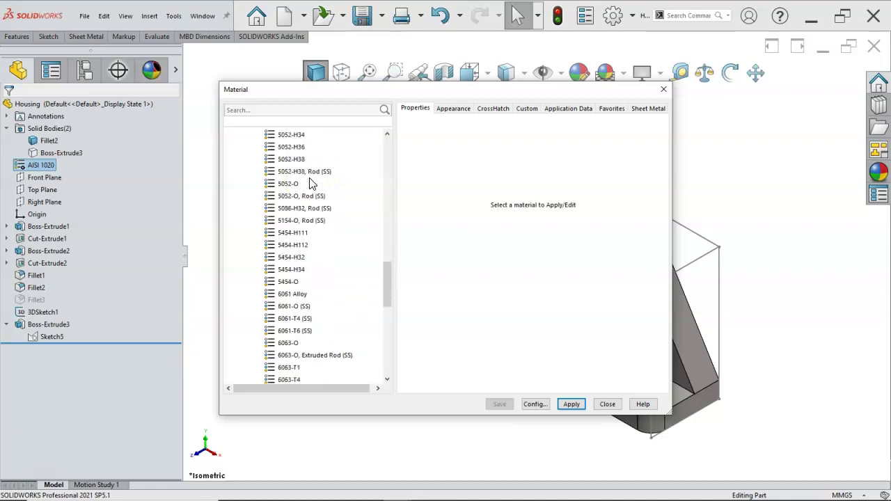
pyautogui.scroll(-1, 311, 184)
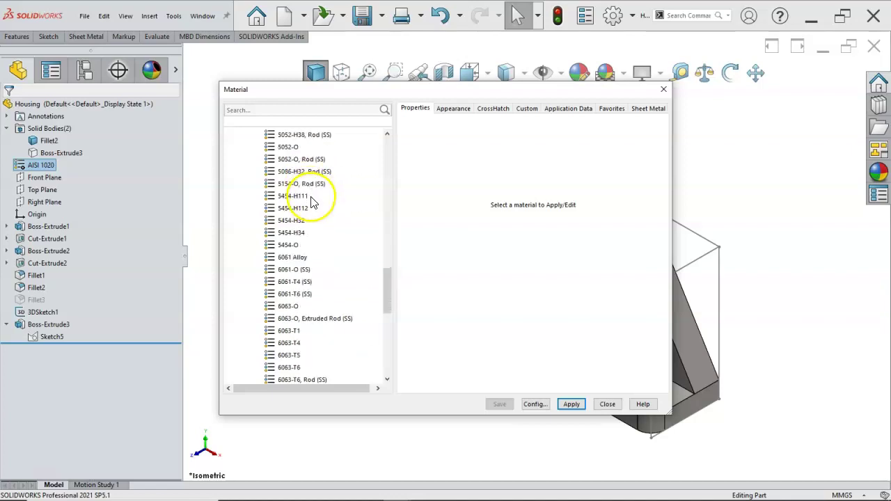
pyautogui.scroll(-1, 312, 202)
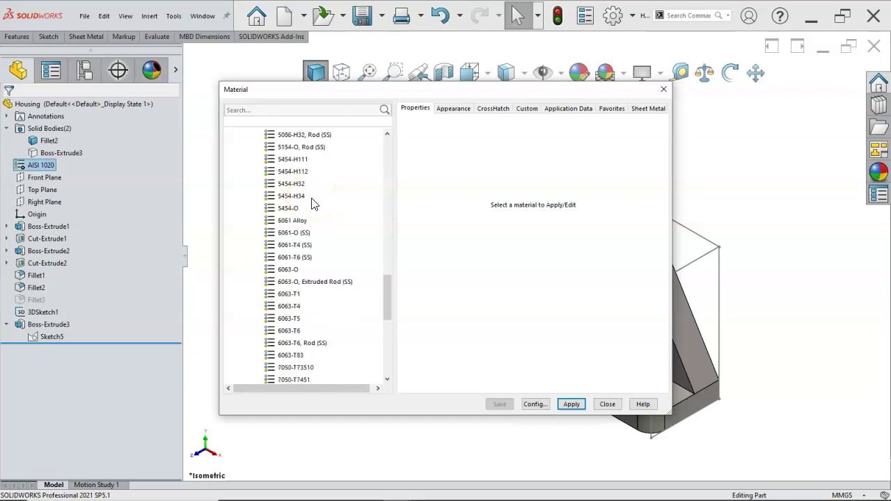
pyautogui.click(285, 220)
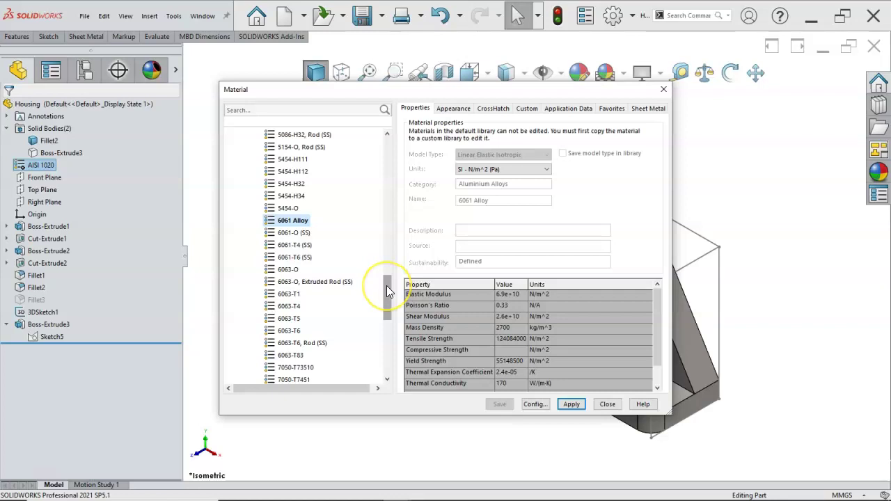
# Step: Add 6061 Alloy to the favourite materials and close the Material dialog
pyautogui.moveTo(386, 285); pyautogui.dragTo(385, 306)
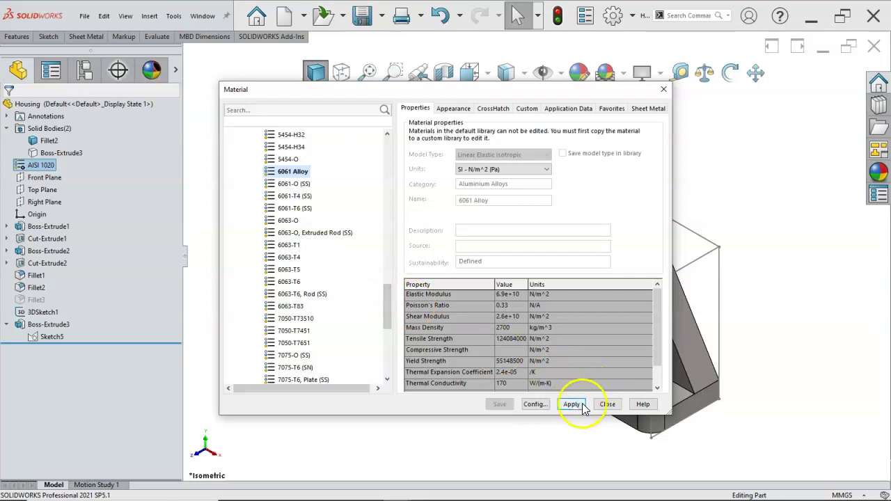
pyautogui.click(612, 109)
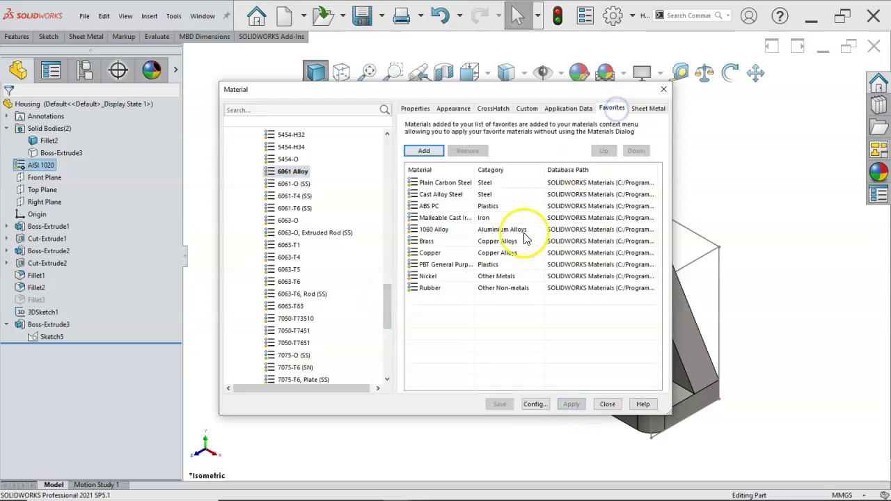
pyautogui.click(424, 151)
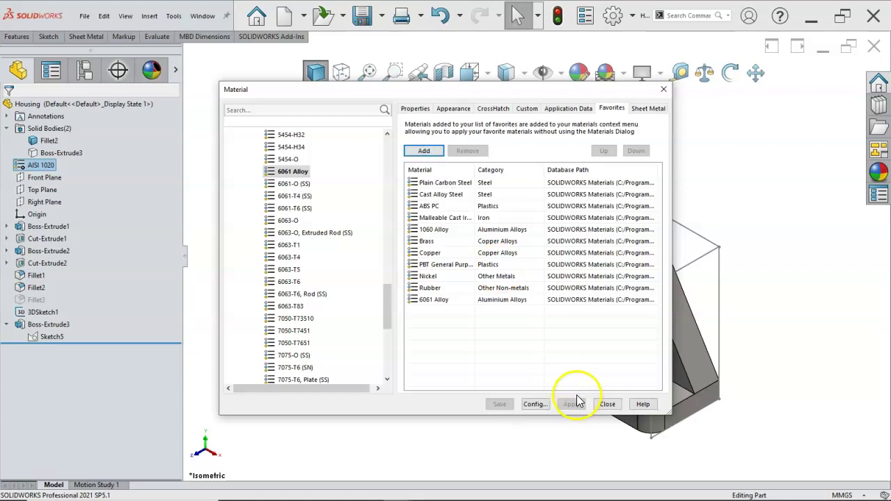
pyautogui.click(578, 406)
pyautogui.click(606, 404)
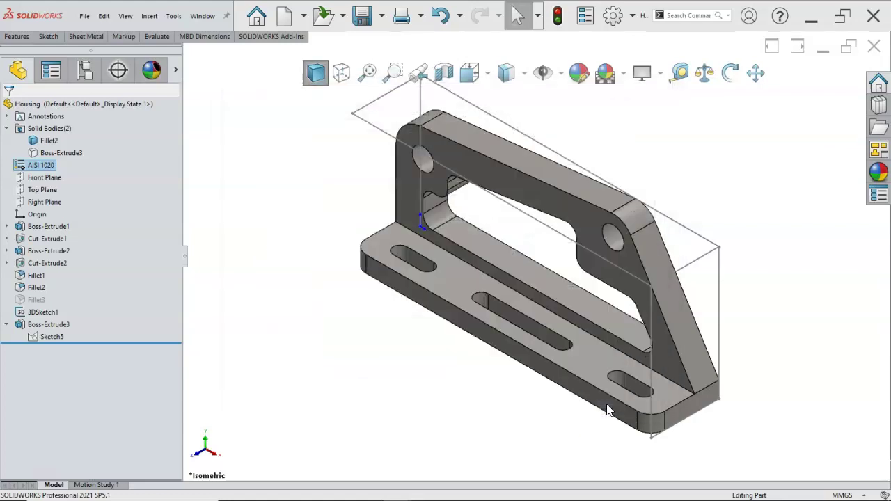
# Step: Apply 6061 Alloy to the Housing part and review its mass: 708.13 grams
pyautogui.rightClick(46, 167)
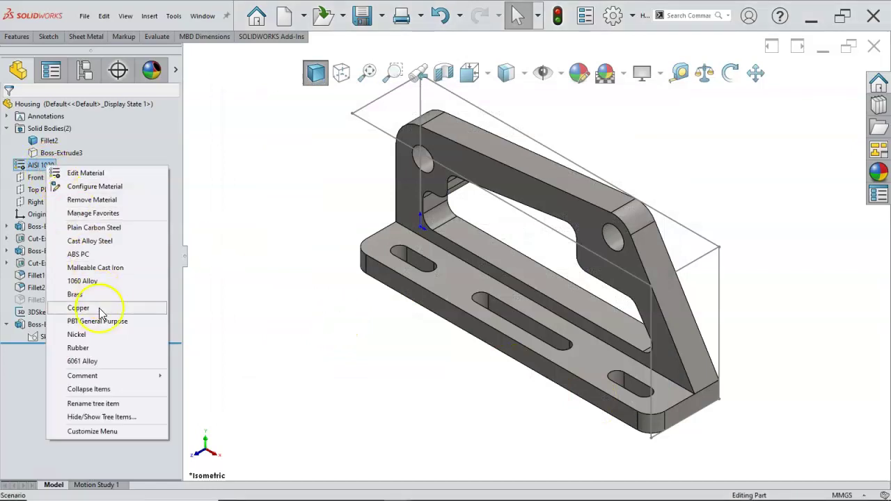
pyautogui.click(98, 361)
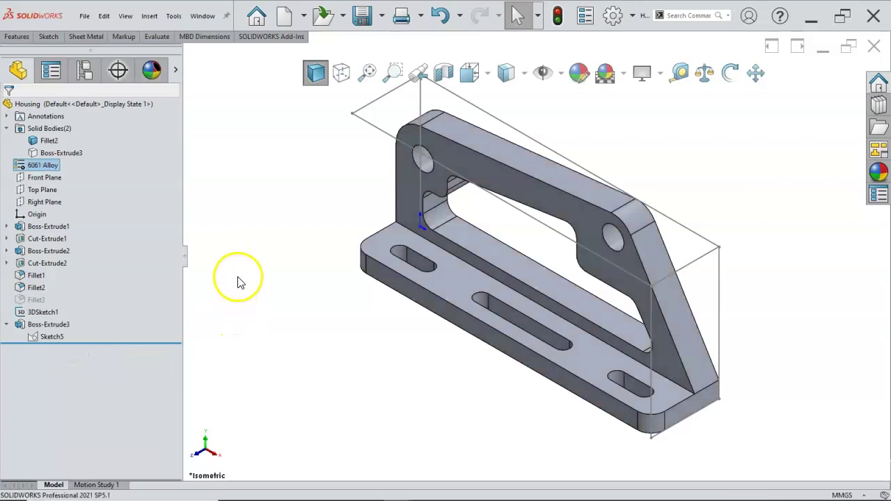
pyautogui.click(156, 38)
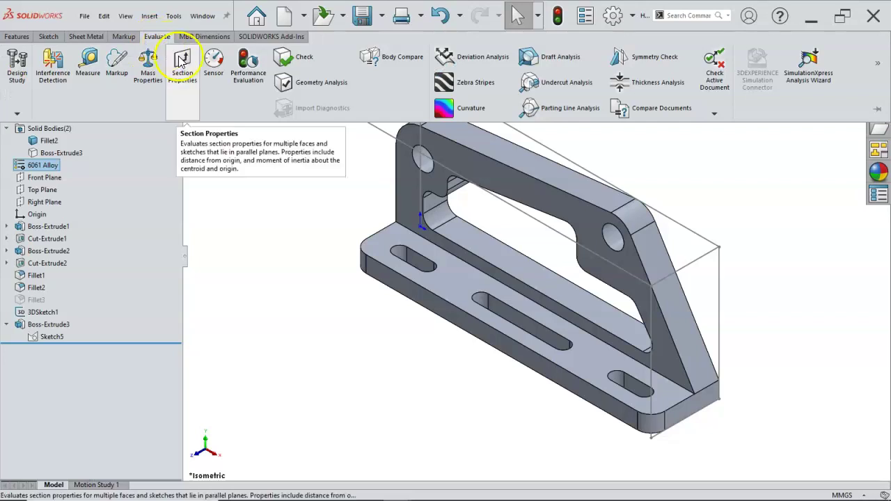
pyautogui.click(147, 64)
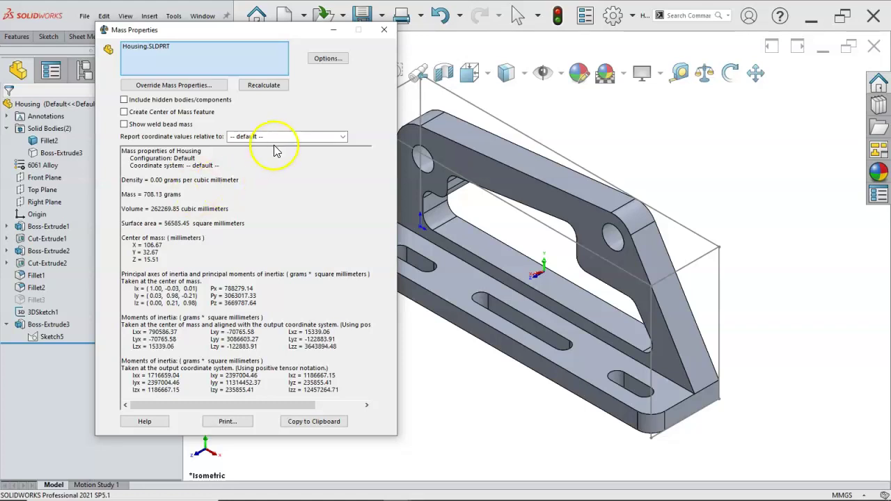
pyautogui.click(384, 30)
pyautogui.click(332, 132)
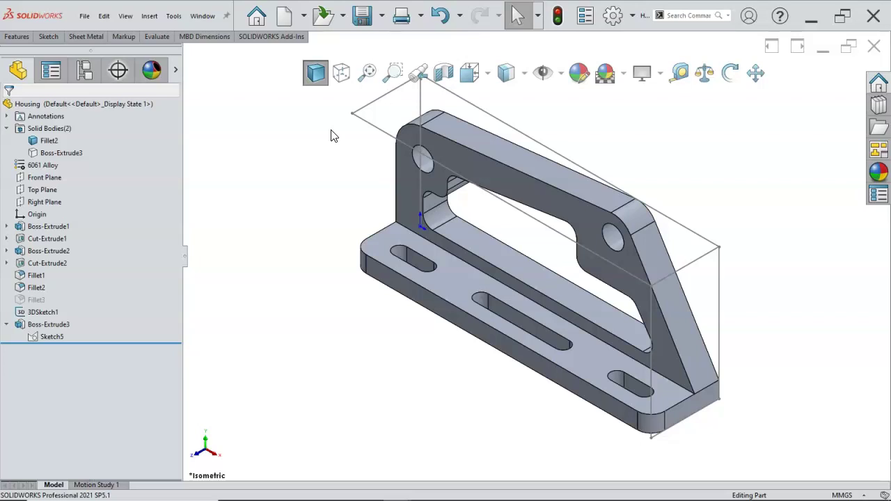
pyautogui.click(339, 170)
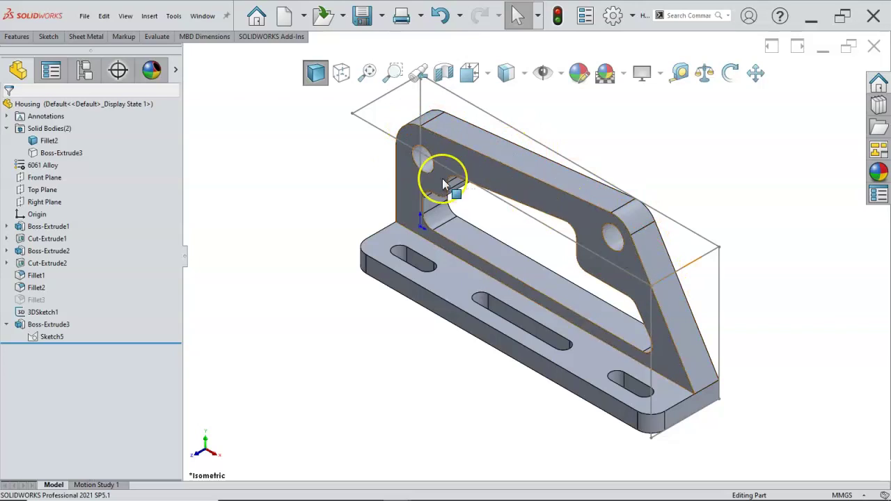
# Step: View the bracket from the front with Ctrl+1, then orbit to an angled 3D view
pyautogui.hotkey('ctrl', '1')
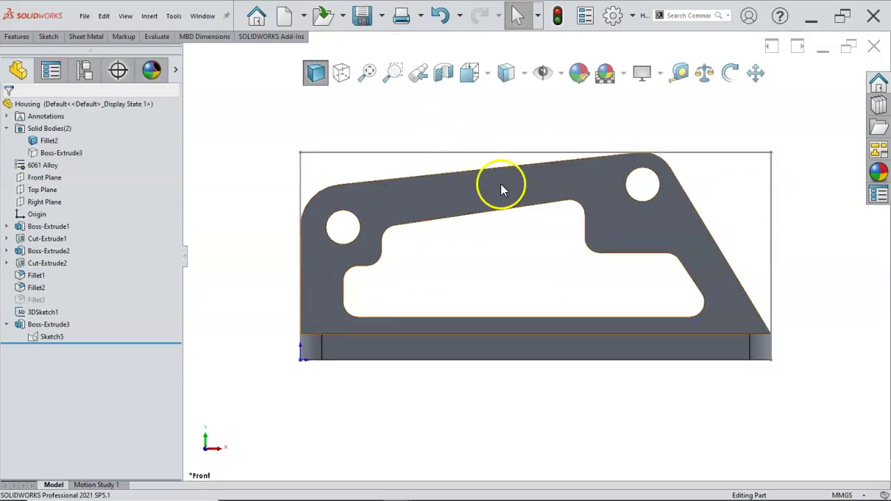
pyautogui.moveTo(523, 190); pyautogui.dragTo(477, 249, button='middle')
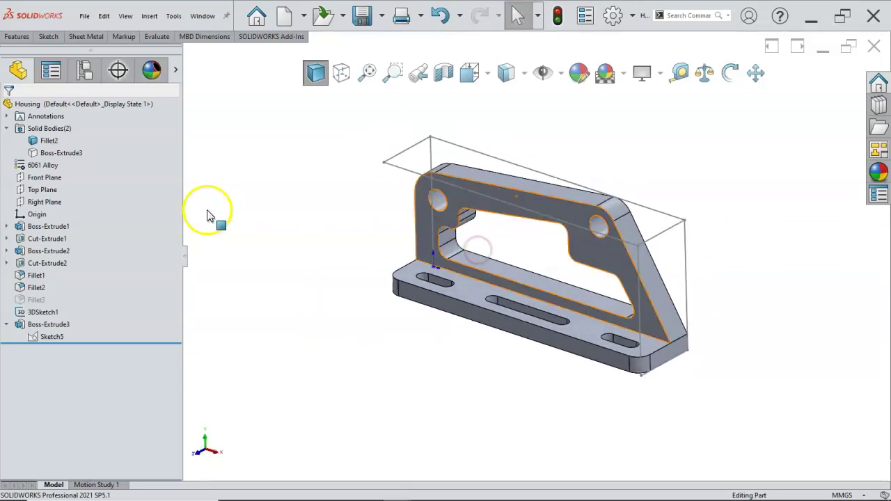
pyautogui.rightClick(46, 325)
pyautogui.click(84, 232)
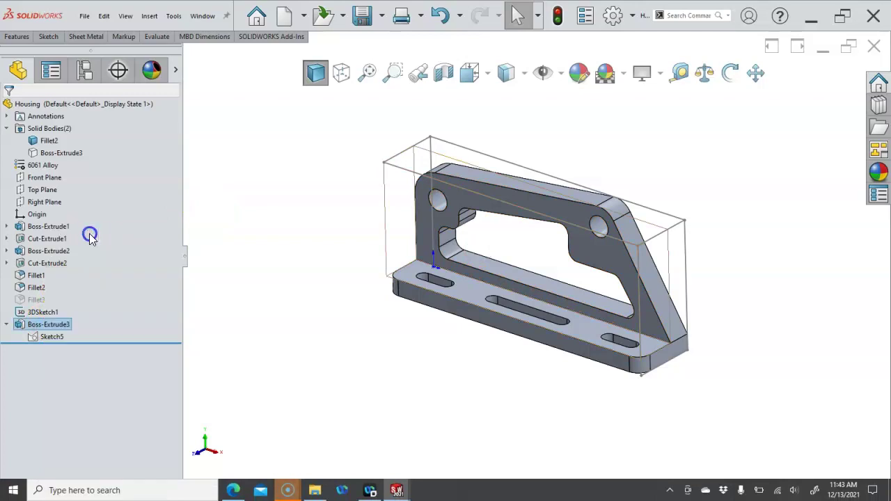
pyautogui.click(45, 320)
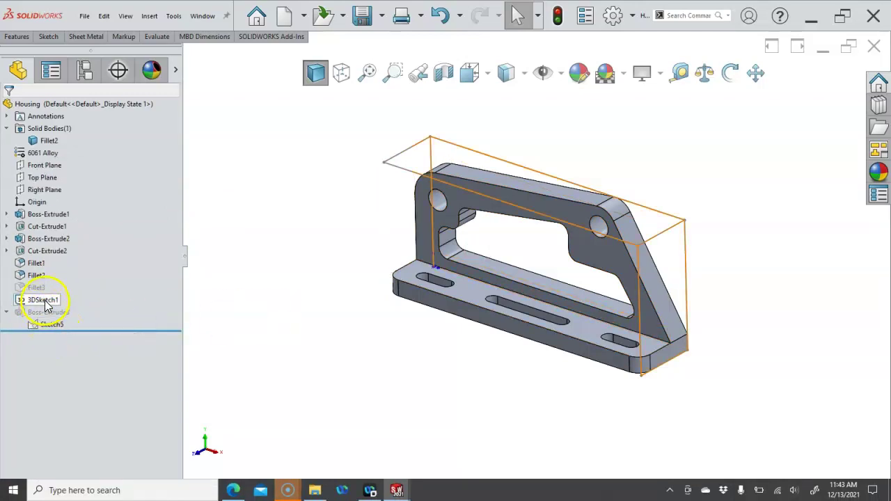
pyautogui.click(46, 304)
pyautogui.click(50, 304)
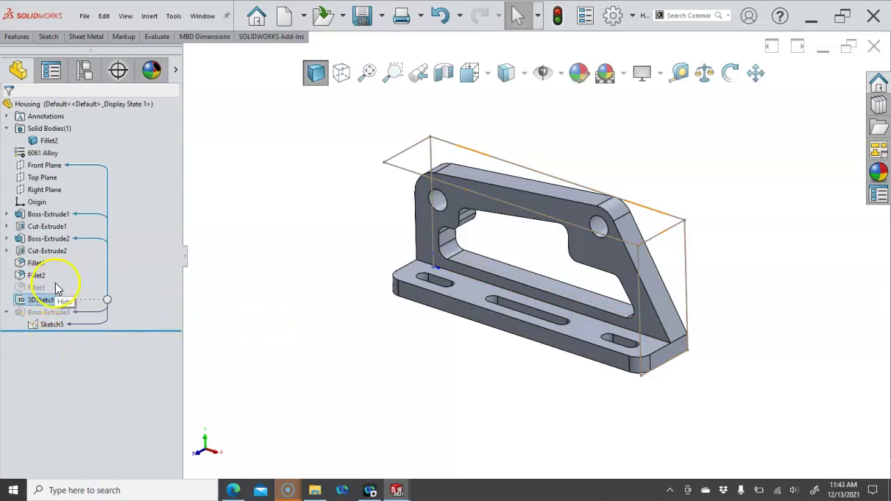
pyautogui.press('Escape')
pyautogui.rightClick(52, 325)
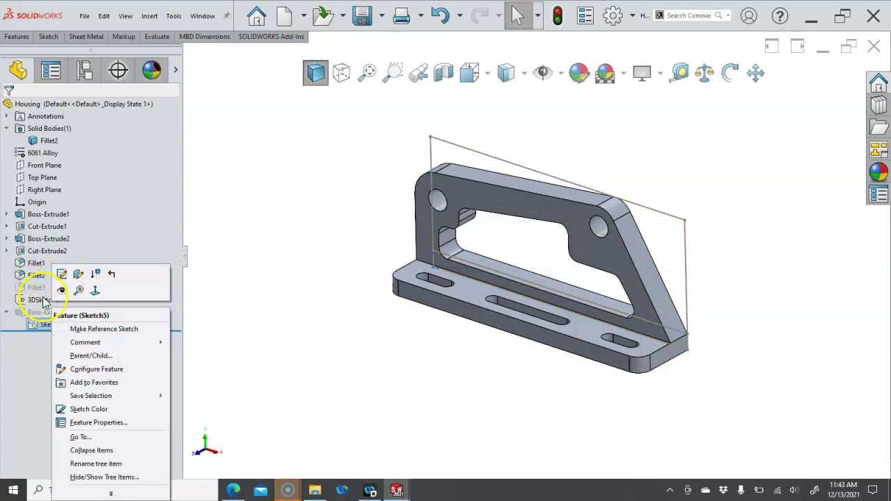
pyautogui.rightClick(33, 312)
pyautogui.rightClick(35, 314)
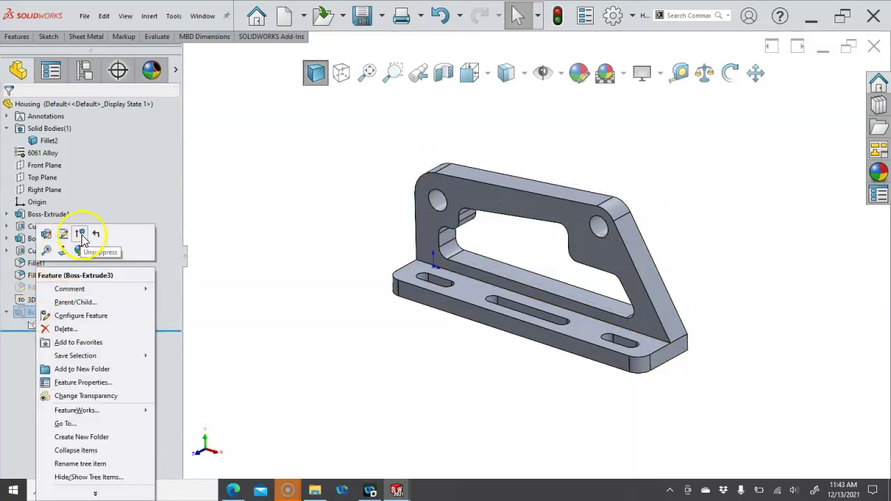
pyautogui.click(79, 233)
pyautogui.click(59, 324)
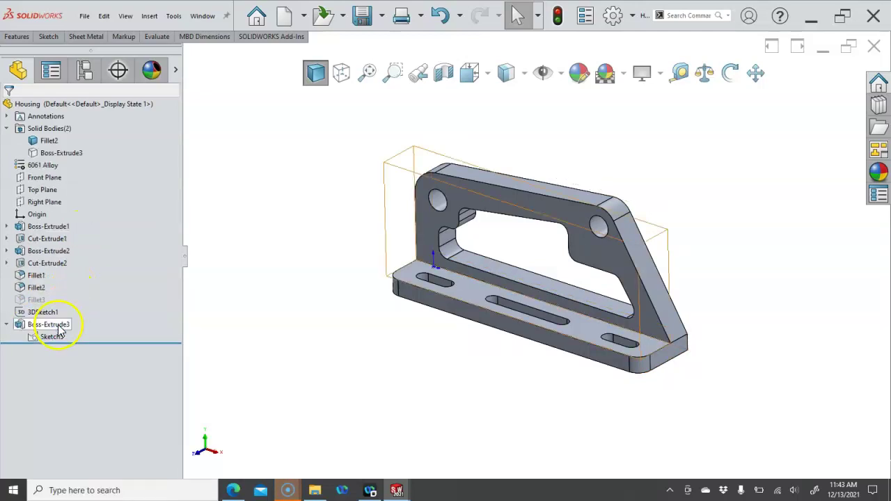
# Step: Reopen Sketch5 for editing and pick the upper plate's top and corner edges
pyautogui.rightClick(54, 335)
pyautogui.click(70, 273)
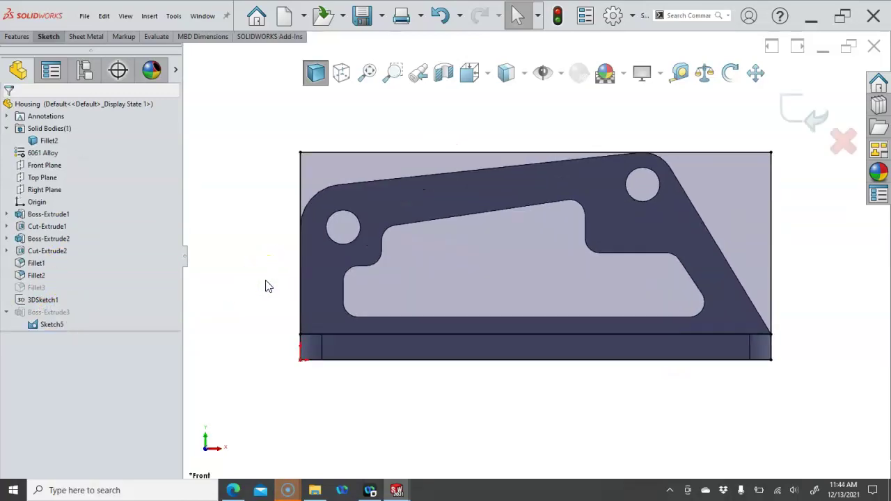
pyautogui.click(325, 197)
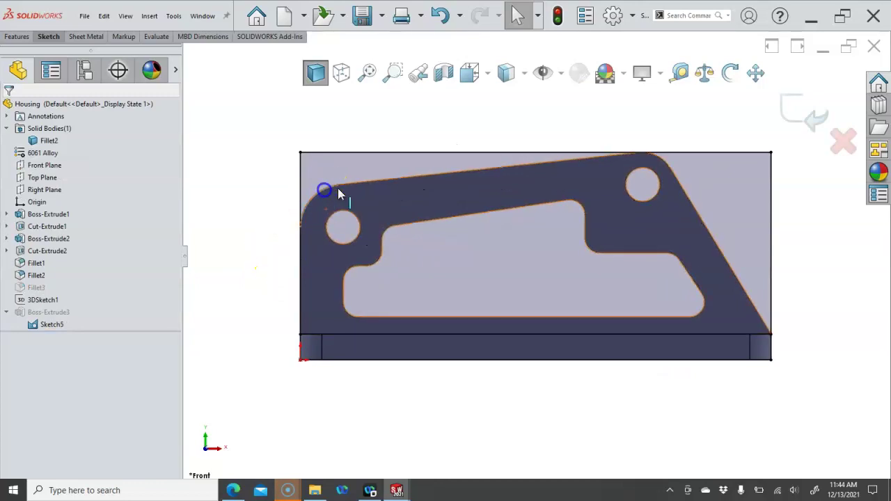
pyautogui.click(533, 179)
pyautogui.click(676, 185)
pyautogui.click(681, 165)
pyautogui.click(653, 154)
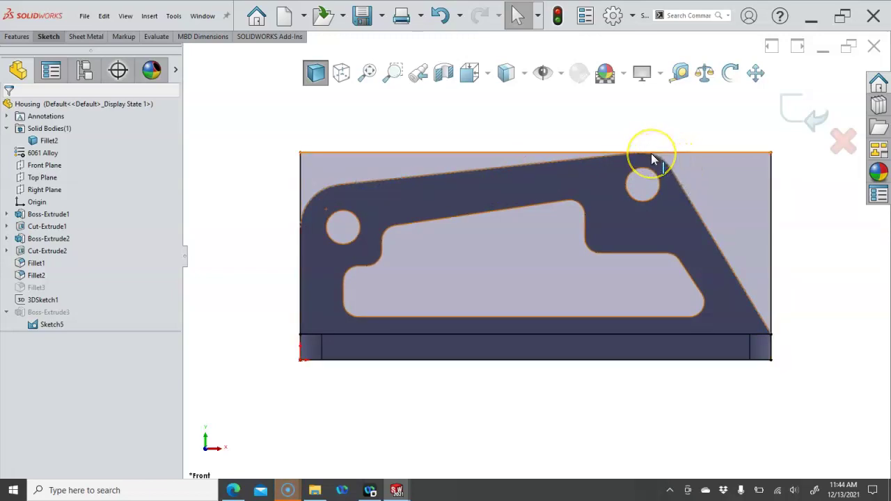
pyautogui.click(634, 148)
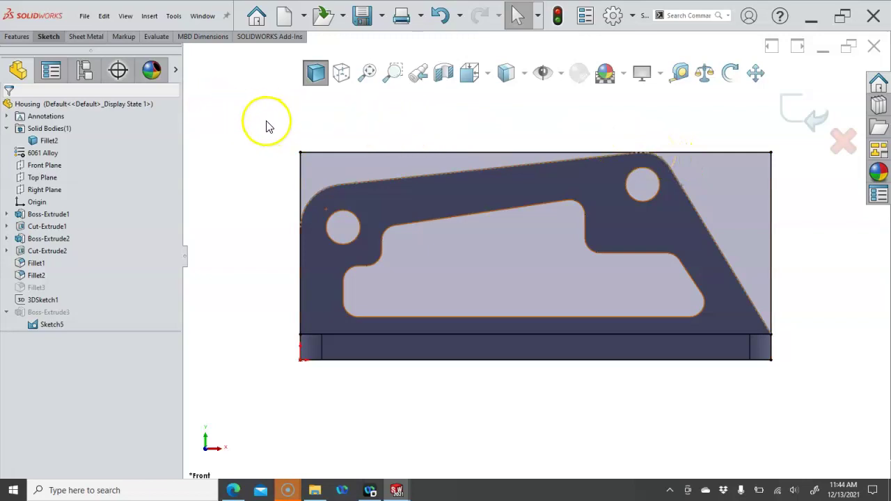
# Step: Convert the plate's model edges into Sketch5 lines with Convert Entities
pyautogui.press('s')
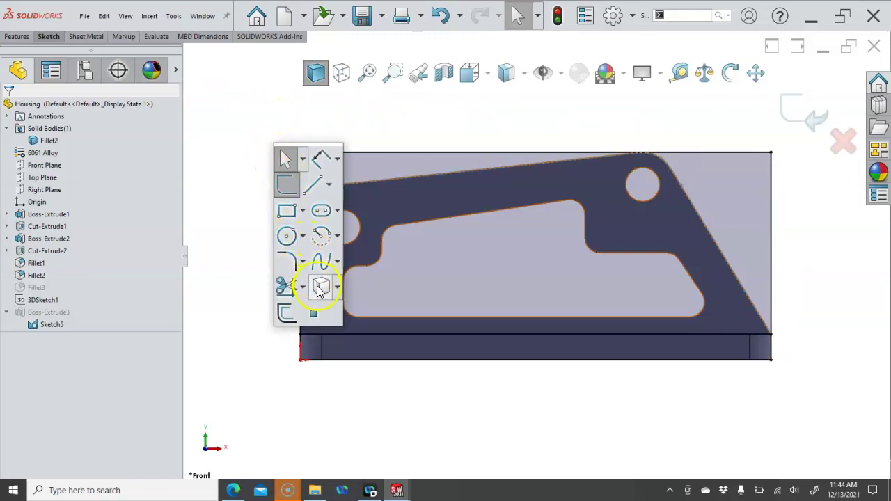
pyautogui.click(319, 288)
pyautogui.moveTo(284, 197); pyautogui.dragTo(255, 258, button='middle')
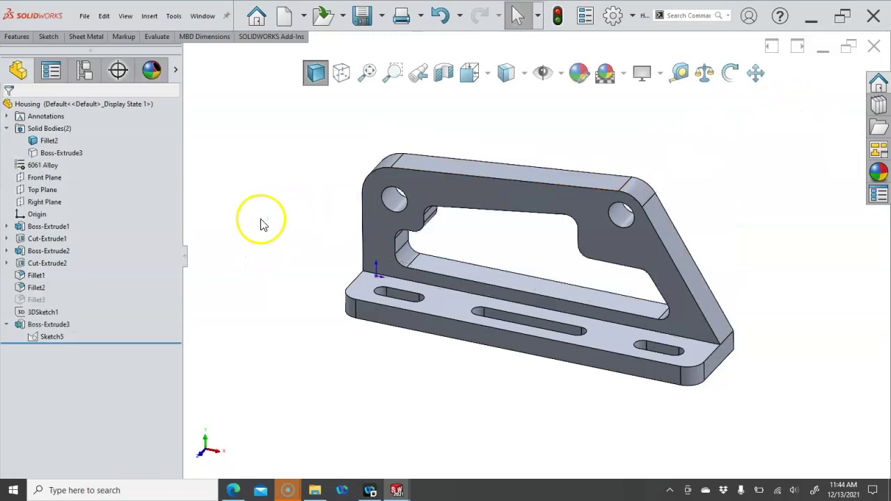
# Step: Edit Boss-Extrude3 to start from the sketch plane and end Up To Surface at the plate face
pyautogui.rightClick(52, 316)
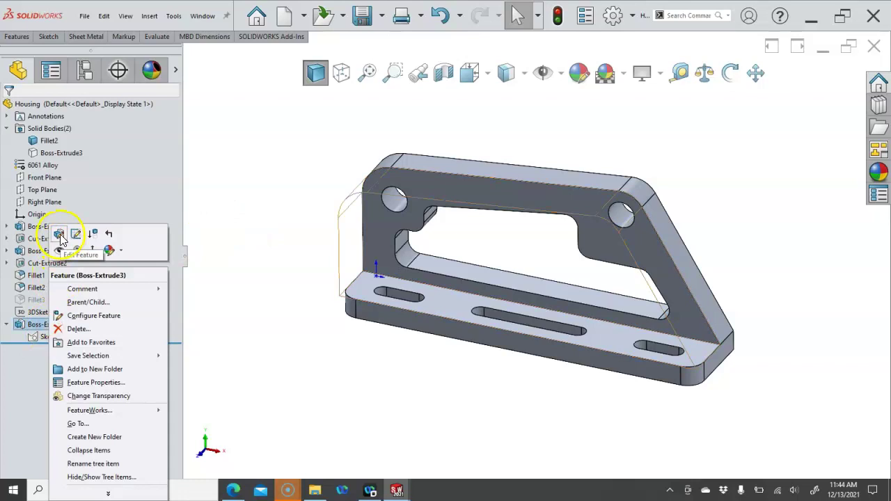
pyautogui.click(60, 232)
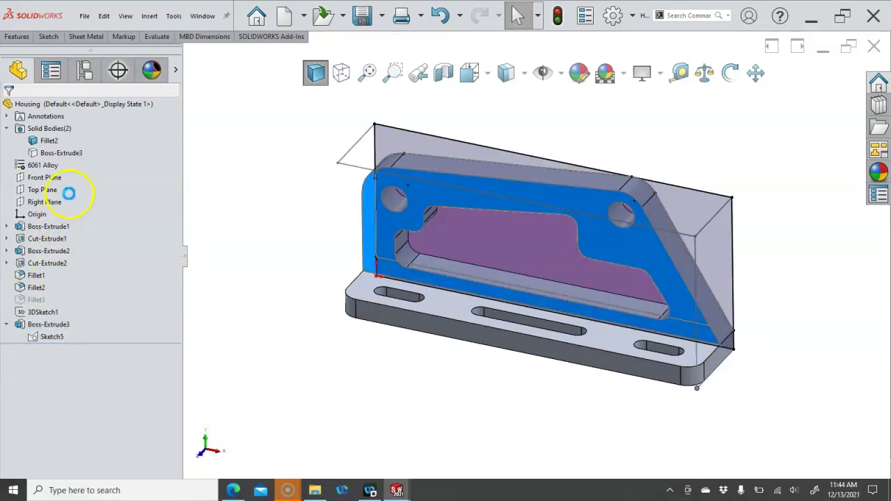
pyautogui.click(89, 140)
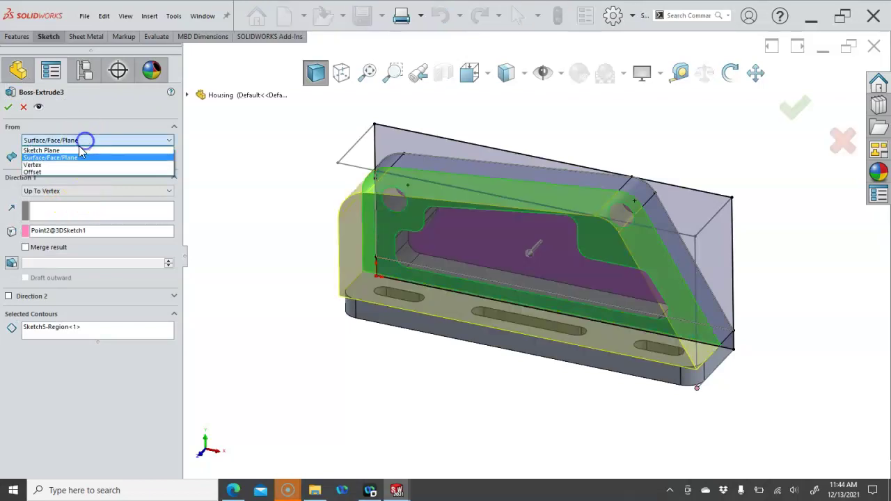
pyautogui.click(72, 150)
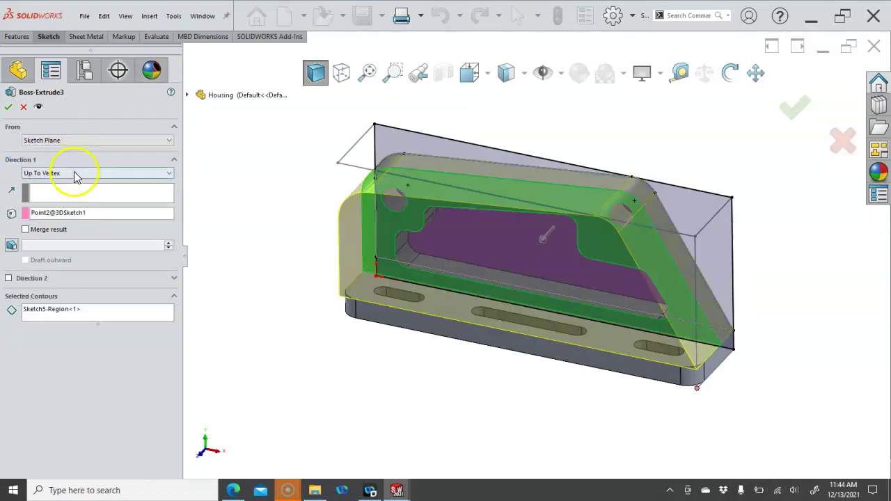
pyautogui.click(74, 174)
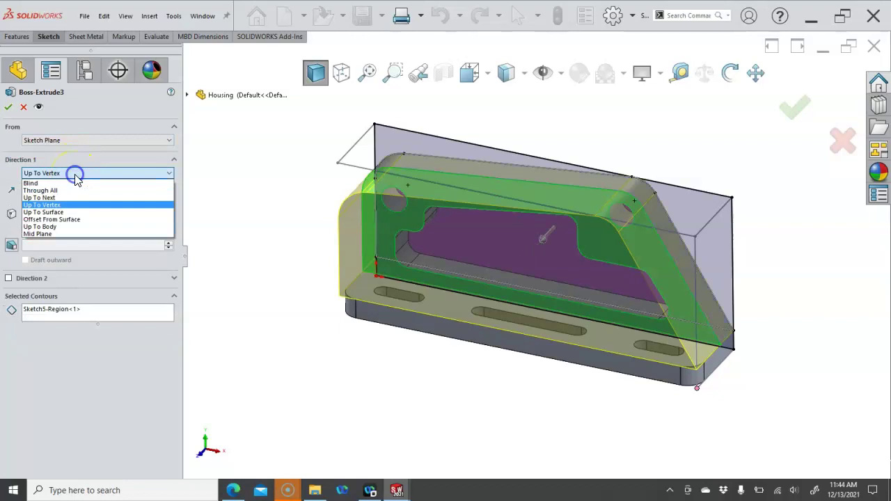
pyautogui.click(69, 212)
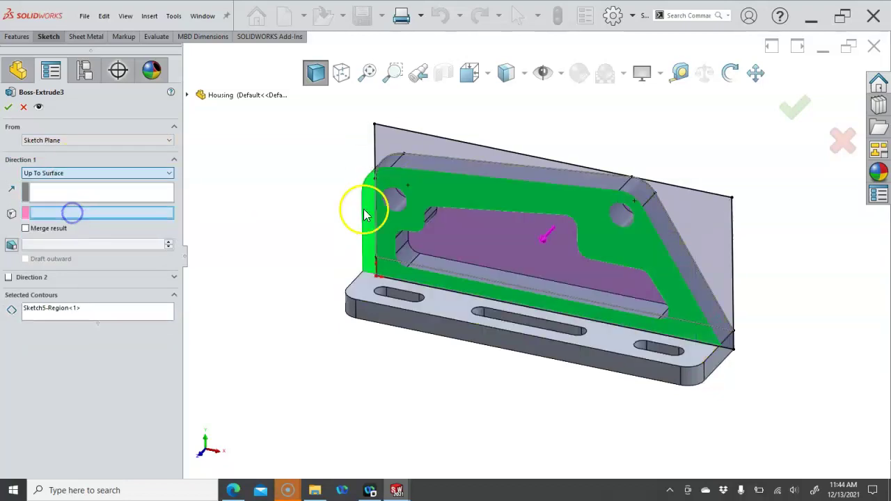
pyautogui.click(418, 196)
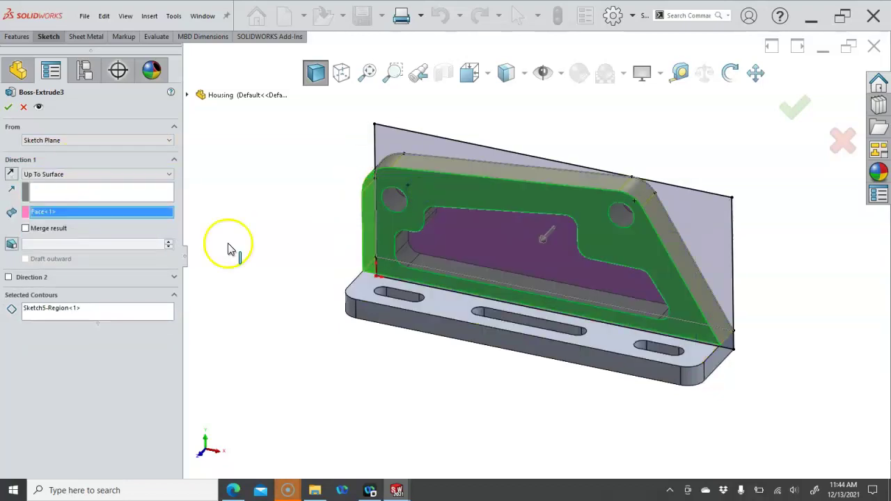
# Step: Reselect the extrusion contours: the main plate region and the right triangular region
pyautogui.rightClick(94, 313)
pyautogui.click(132, 316)
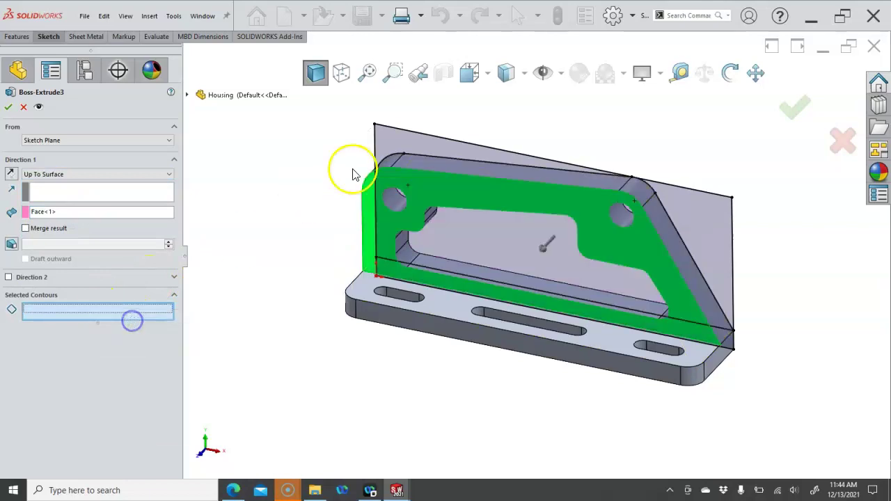
pyautogui.click(524, 170)
pyautogui.click(722, 221)
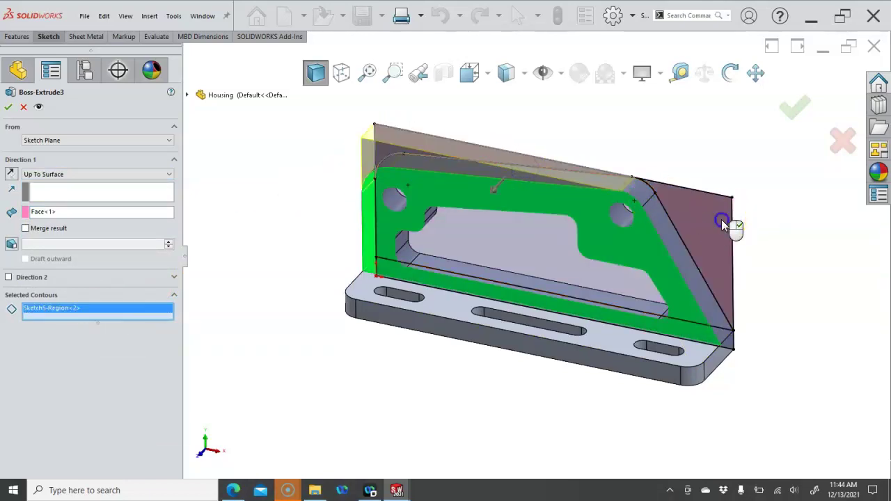
pyautogui.rightClick(729, 158)
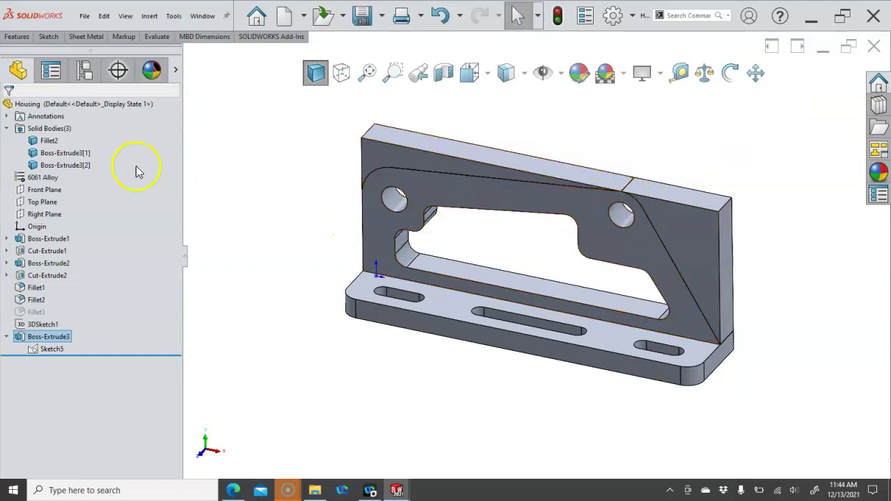
# Step: Reopen Boss-Extrude3, tick Merge result, and confirm the up-to-surface extrusion
pyautogui.click(48, 339)
pyautogui.rightClick(47, 339)
pyautogui.click(60, 235)
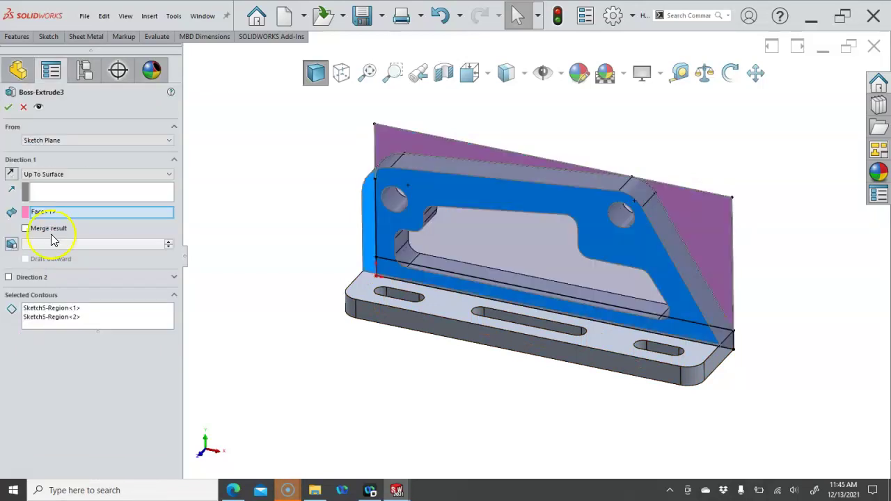
pyautogui.click(25, 228)
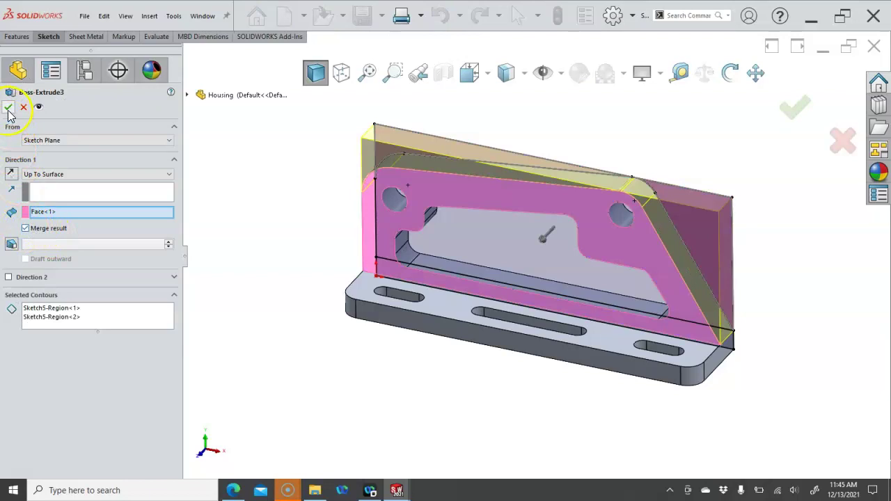
pyautogui.click(8, 109)
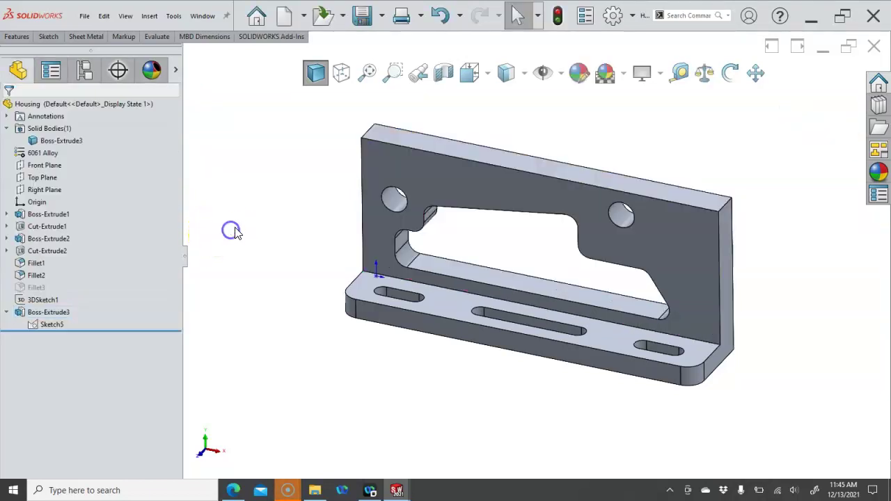
pyautogui.moveTo(233, 231); pyautogui.dragTo(259, 221, button='middle')
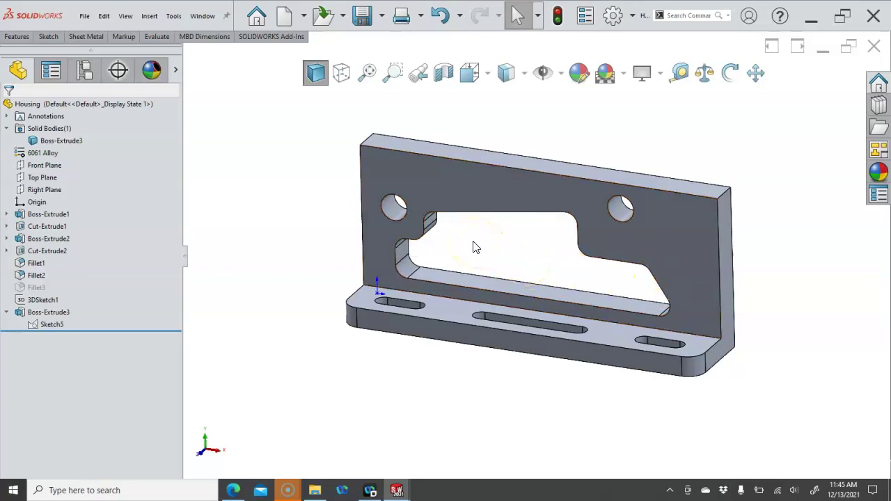
# Step: Suppress Cut-Extrude1, removing the large cut-out and its dependent Fillet1
pyautogui.click(435, 274)
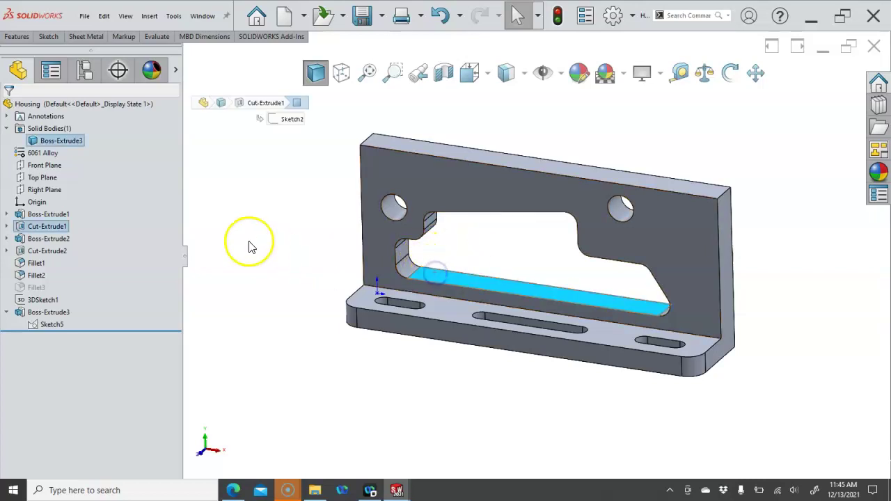
pyautogui.click(58, 228)
pyautogui.rightClick(58, 228)
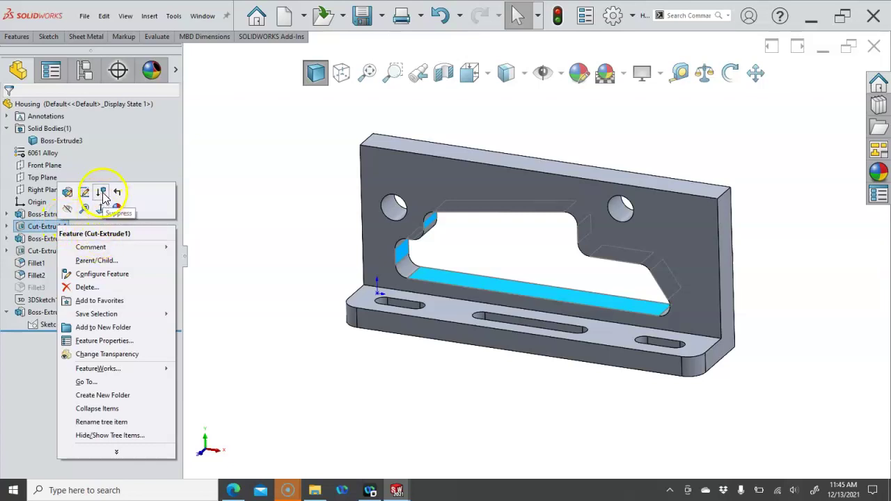
pyautogui.click(221, 213)
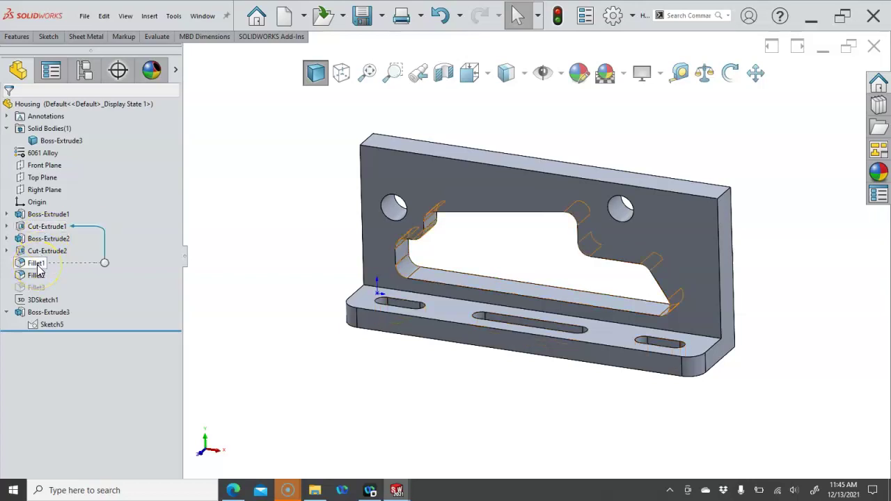
pyautogui.rightClick(46, 233)
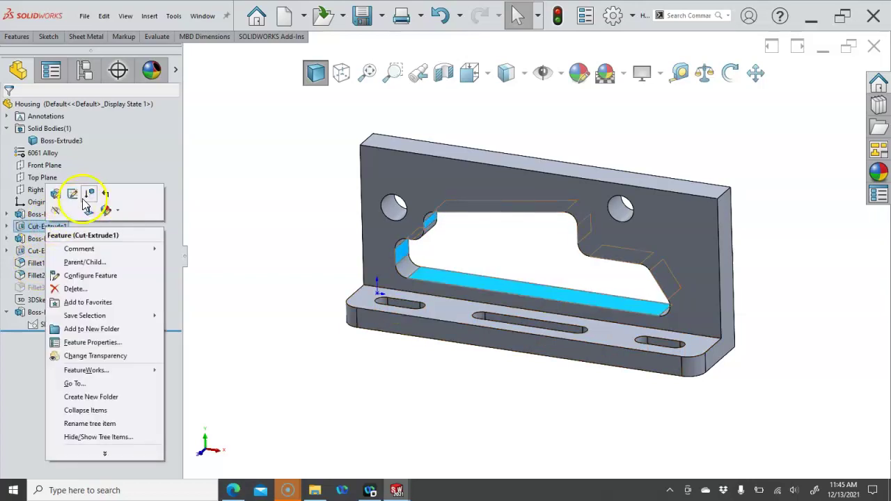
pyautogui.click(239, 188)
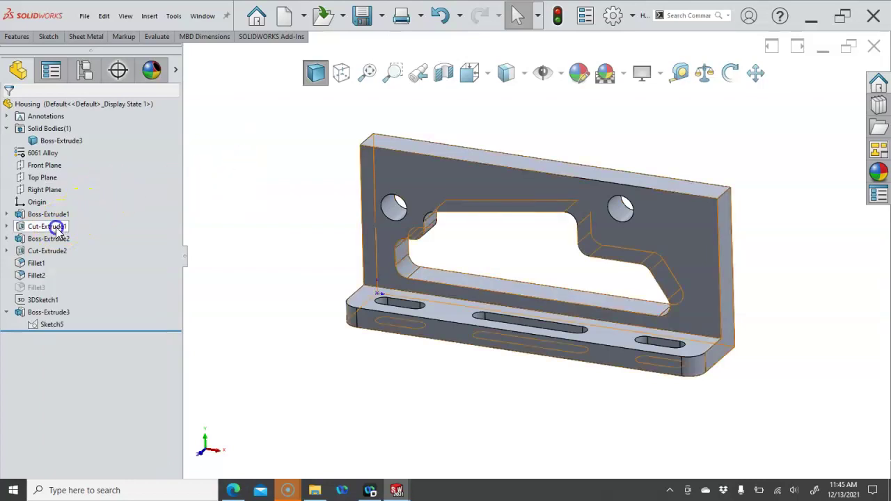
pyautogui.click(56, 230)
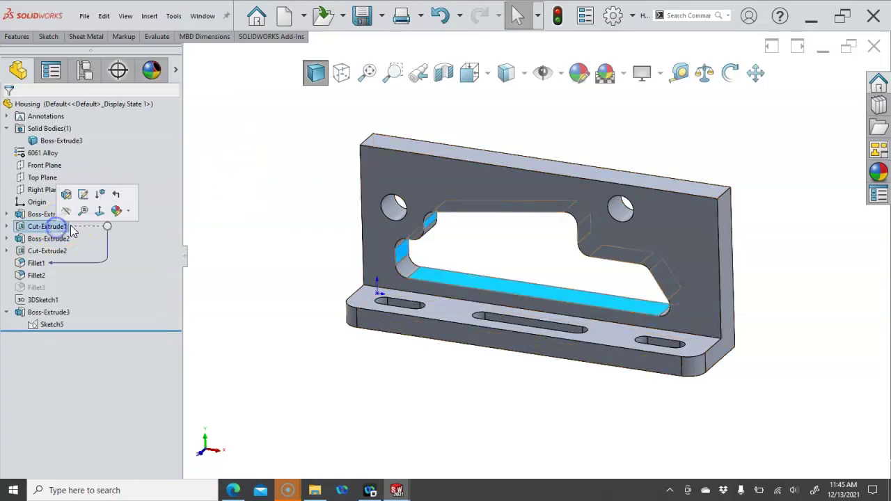
pyautogui.rightClick(88, 105)
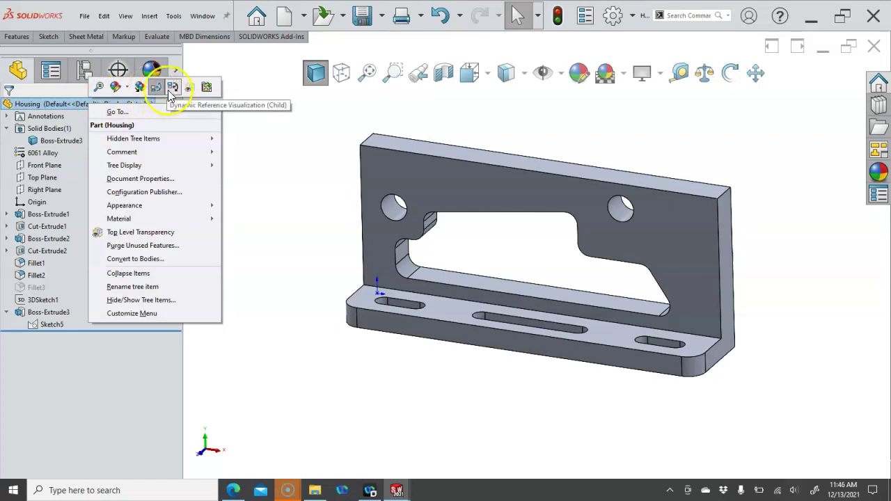
pyautogui.click(237, 162)
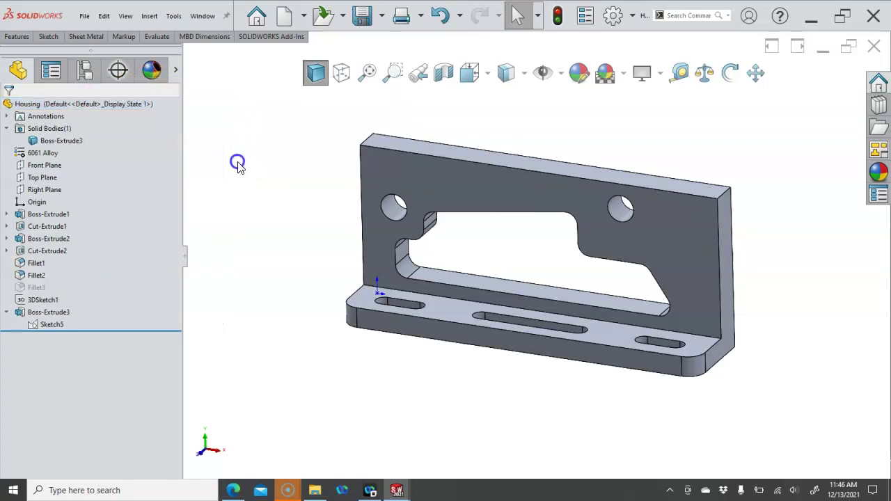
pyautogui.rightClick(47, 232)
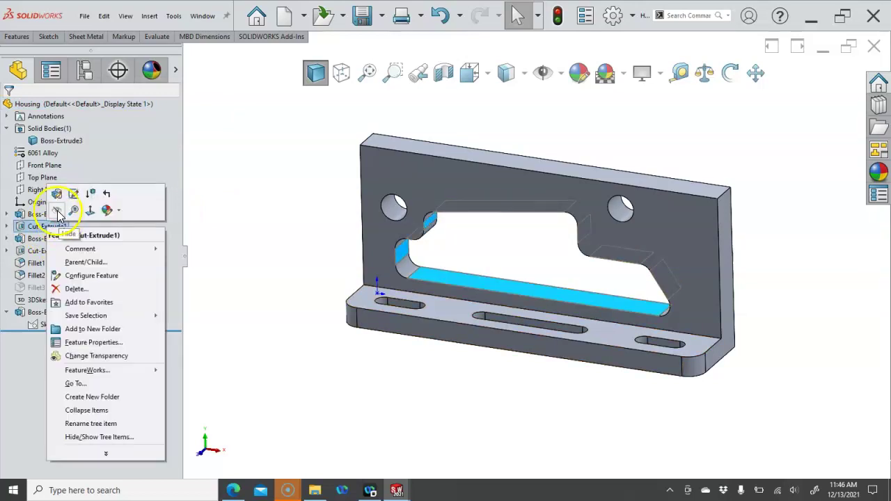
pyautogui.click(87, 195)
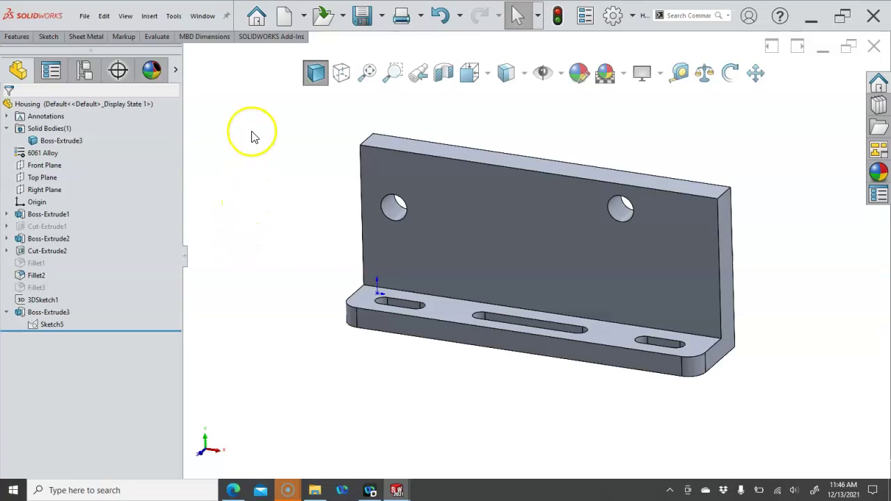
pyautogui.click(152, 39)
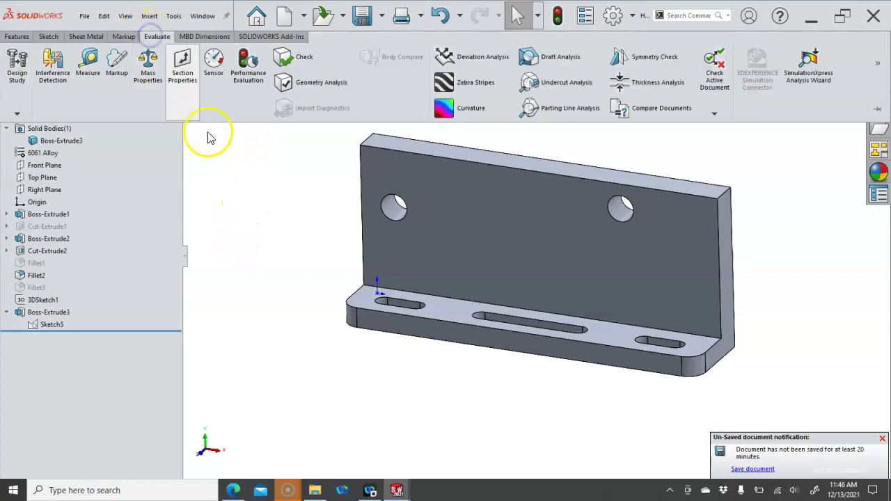
pyautogui.click(145, 72)
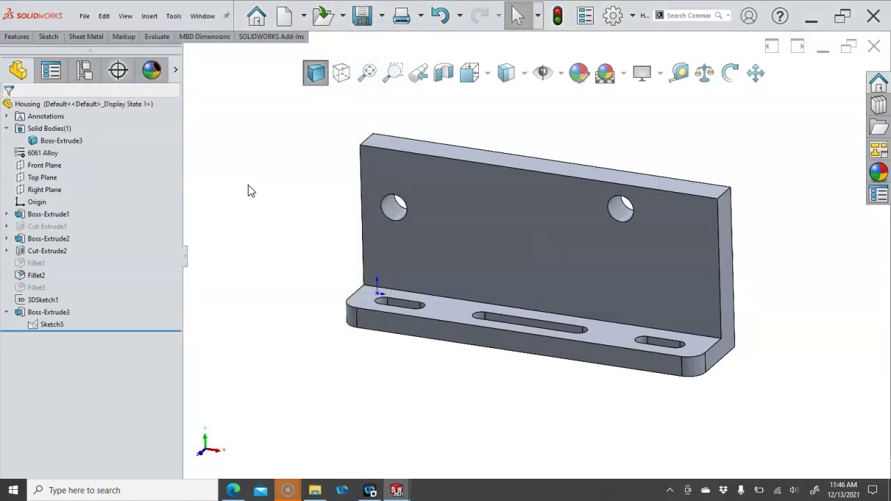
pyautogui.click(258, 195)
# Step: Unsuppress Cut-Extrude1 and Fillet1 to bring back the rounded window in the upright plate
pyautogui.rightClick(49, 232)
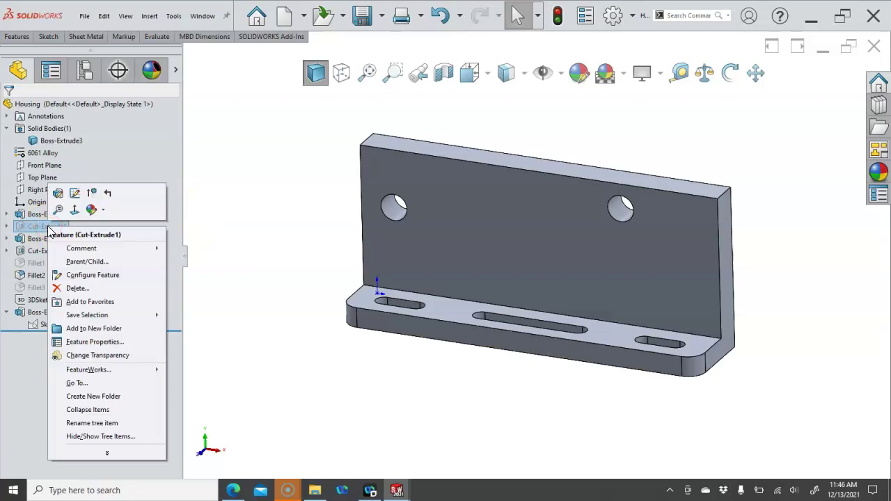
pyautogui.click(88, 193)
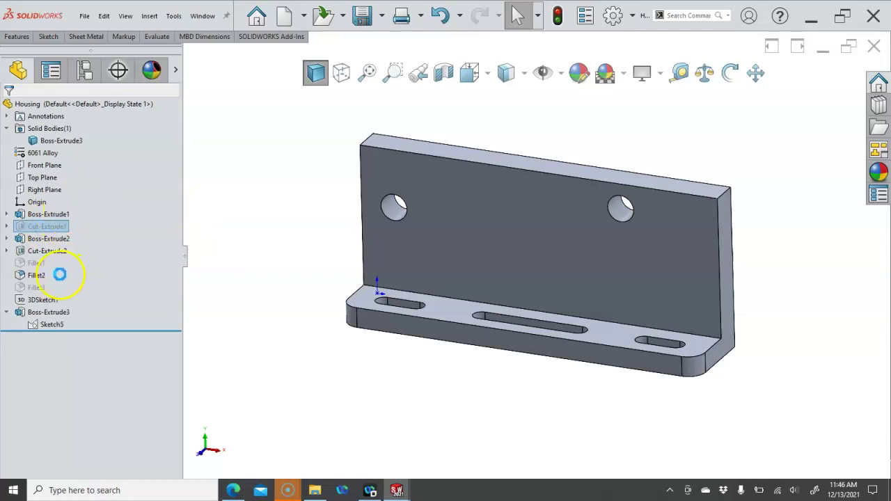
pyautogui.rightClick(39, 266)
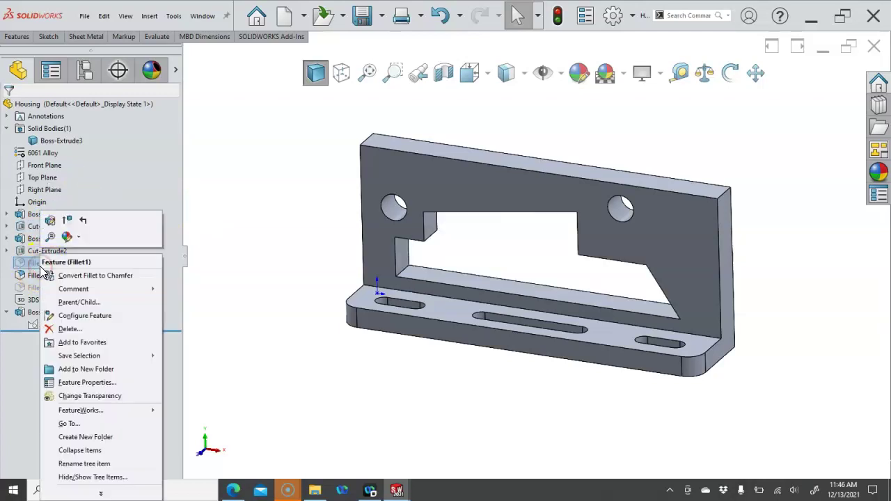
pyautogui.click(63, 221)
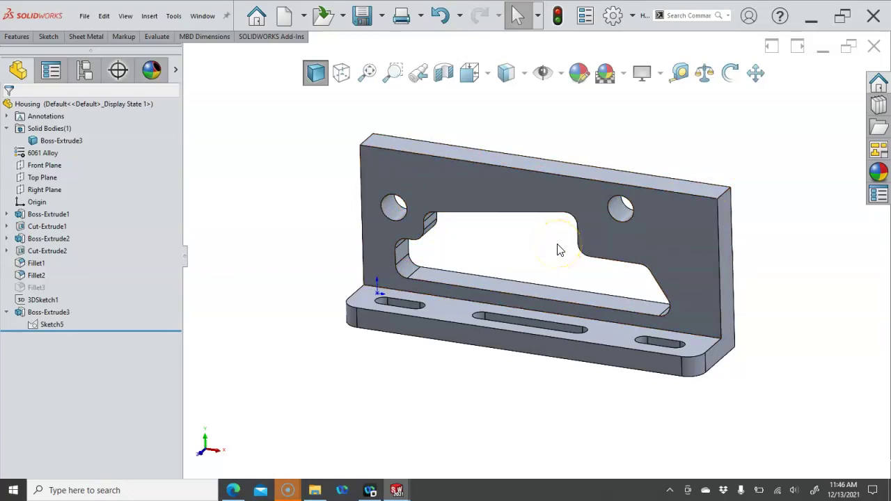
pyautogui.moveTo(557, 249)
pyautogui.mouseDown(button='middle')
pyautogui.moveTo(541, 244)
pyautogui.moveTo(541, 259)
pyautogui.mouseUp(button='middle')
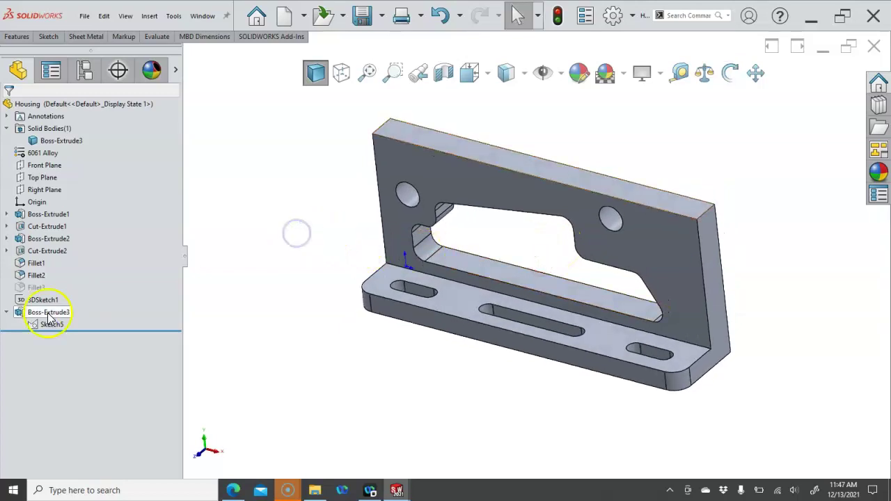
pyautogui.click(5, 316)
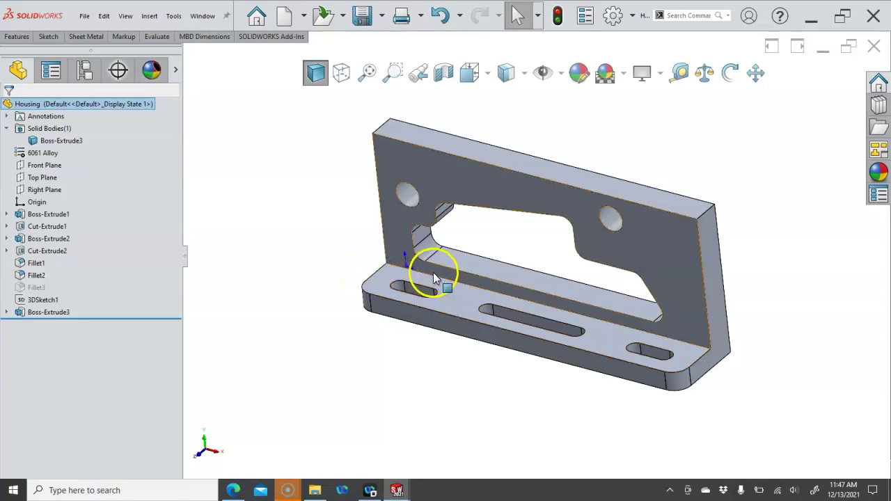
pyautogui.moveTo(433, 272); pyautogui.dragTo(351, 272, button='middle')
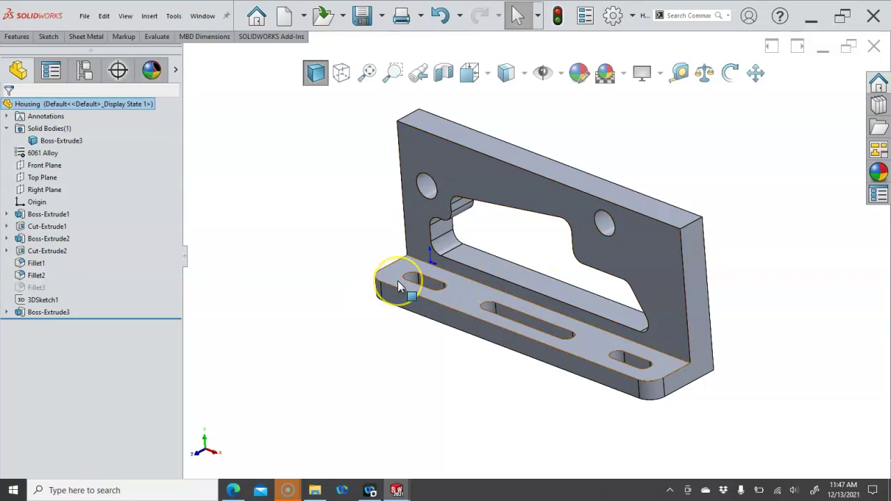
pyautogui.hotkey('ctrl', '7')
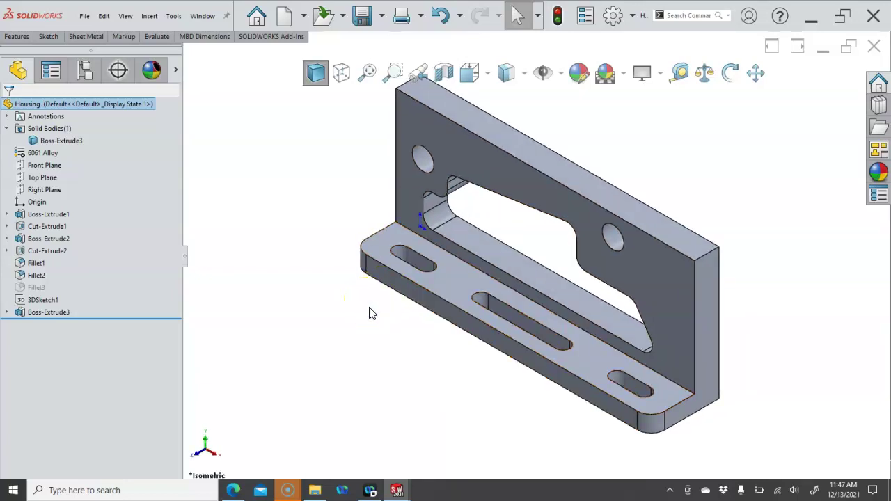
pyautogui.moveTo(287, 490)
pyautogui.click(336, 449)
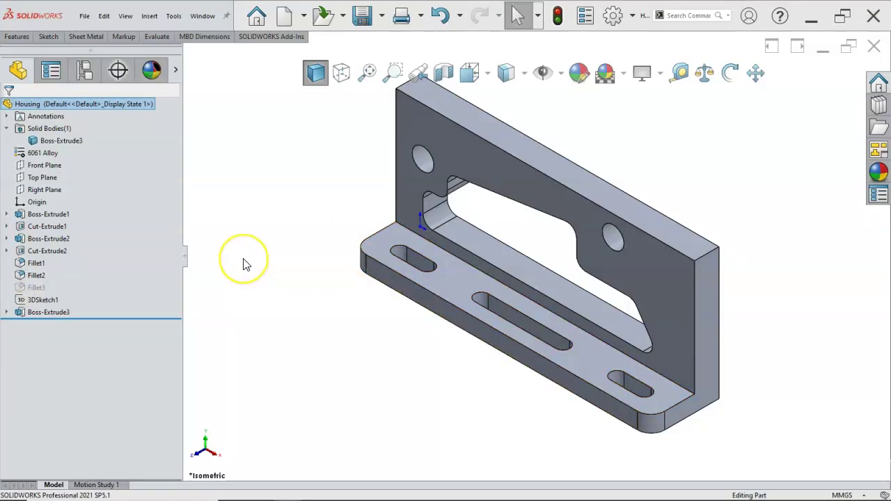
pyautogui.press('f')
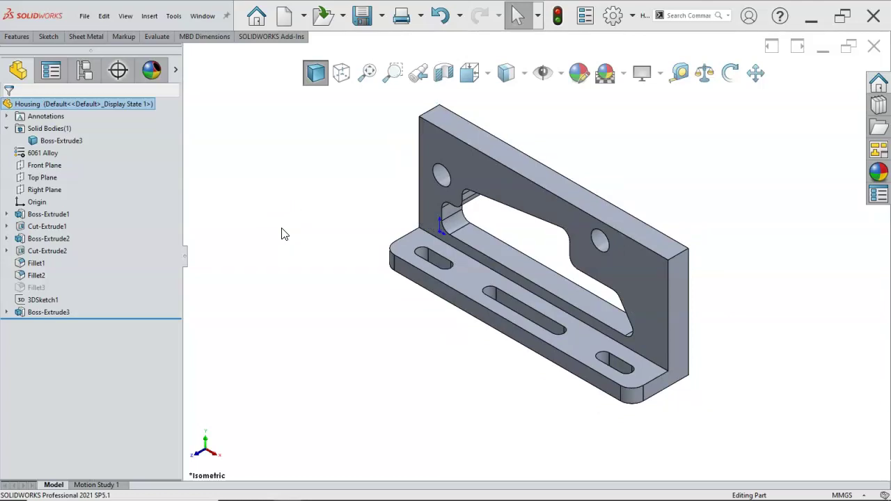
pyautogui.click(281, 206)
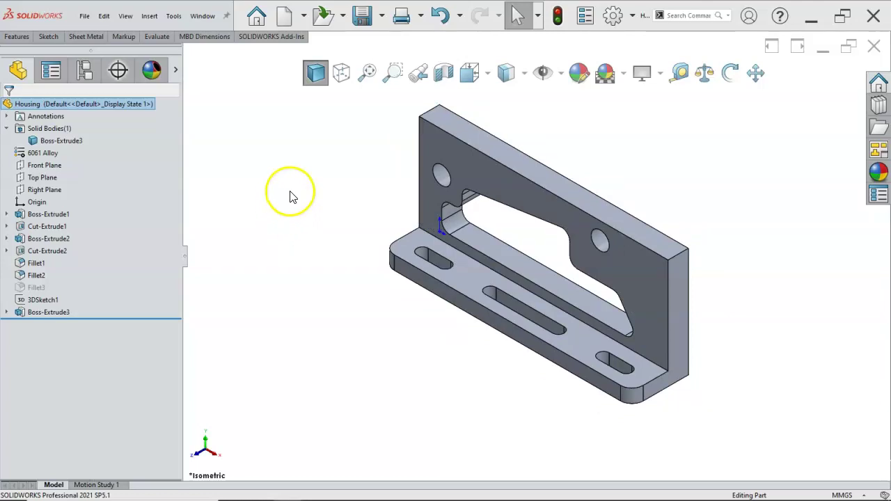
pyautogui.click(253, 174)
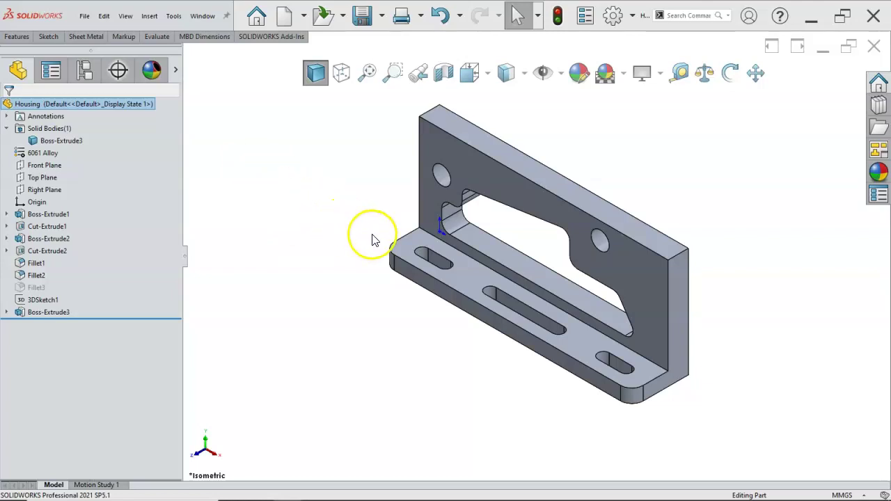
pyautogui.scroll(-2, 374, 239)
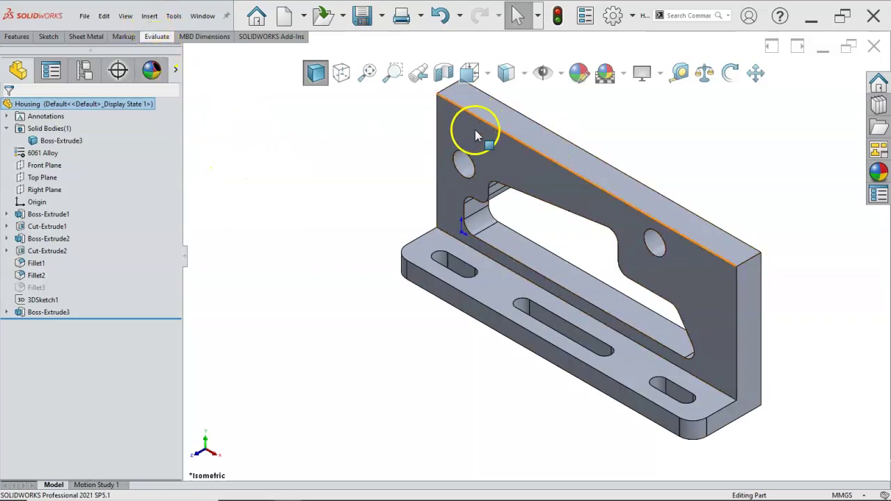
# Step: Start a new sketch on the base plate's top face
pyautogui.click(435, 236)
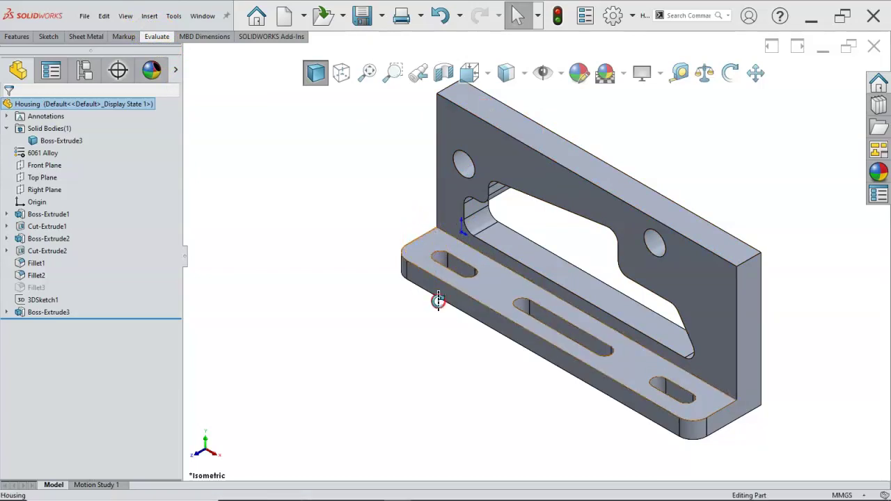
pyautogui.hotkey('ctrl', '8')
pyautogui.moveTo(446, 327); pyautogui.dragTo(478, 179, button='middle')
pyautogui.click(679, 272)
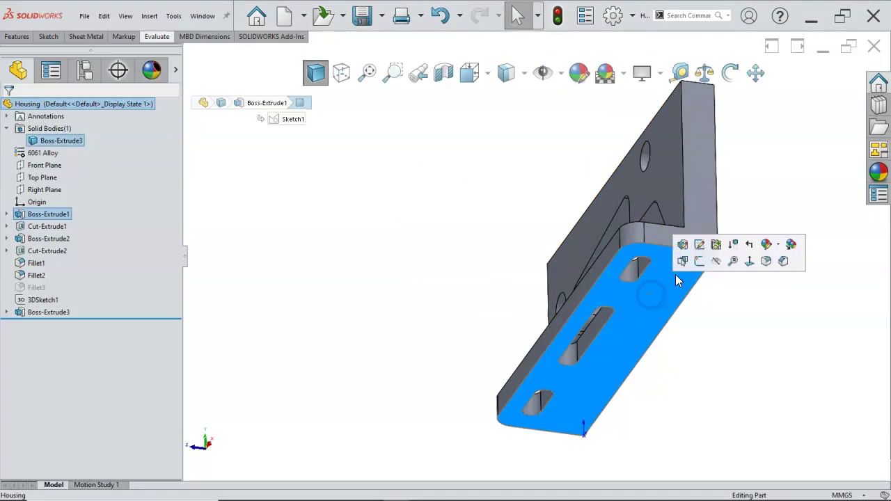
pyautogui.click(696, 261)
pyautogui.moveTo(696, 261)
pyautogui.mouseDown(button='middle')
pyautogui.moveTo(700, 269)
pyautogui.moveTo(651, 285)
pyautogui.moveTo(515, 295)
pyautogui.moveTo(517, 330)
pyautogui.mouseUp(button='middle')
# Step: Convert the base plate's 220 mm edge into a sketch line
pyautogui.click(350, 306)
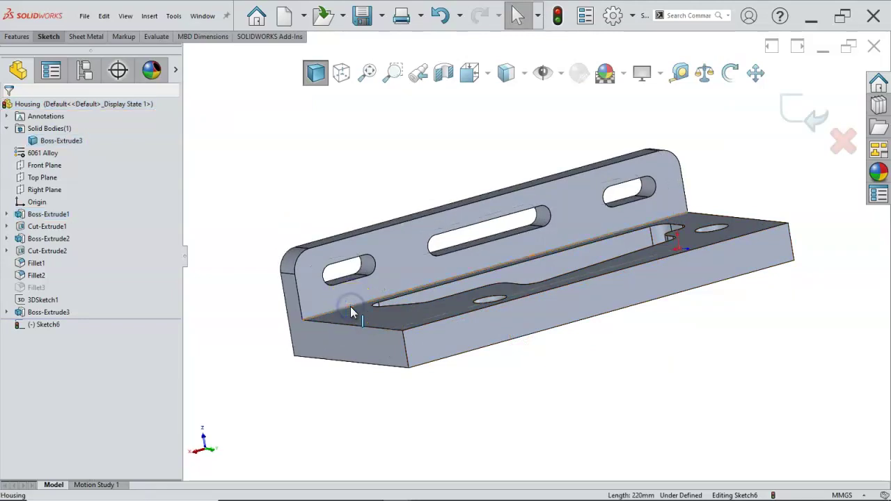
pyautogui.moveTo(199, 219); pyautogui.dragTo(268, 269, button='middle')
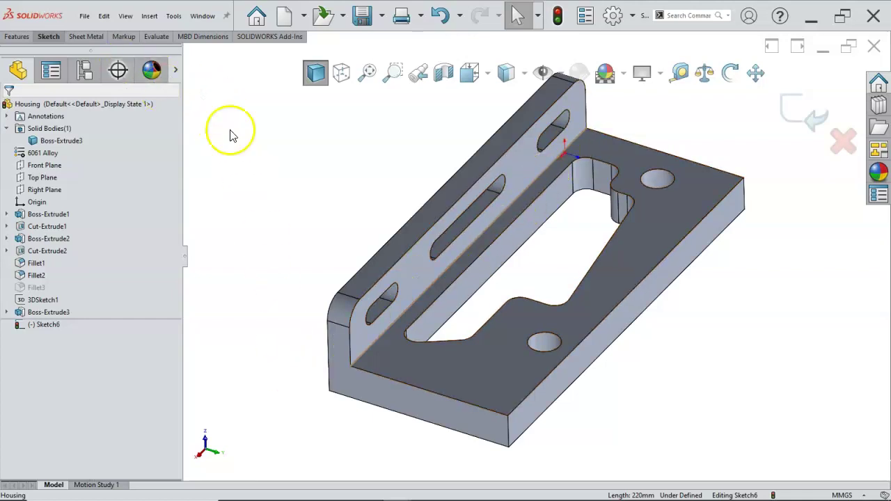
pyautogui.press('s')
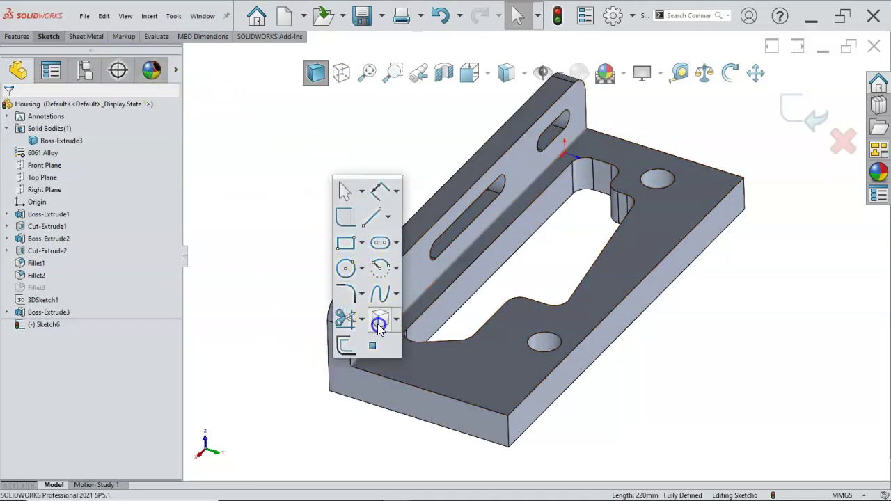
pyautogui.click(379, 321)
pyautogui.moveTo(261, 184); pyautogui.dragTo(279, 159, button='middle')
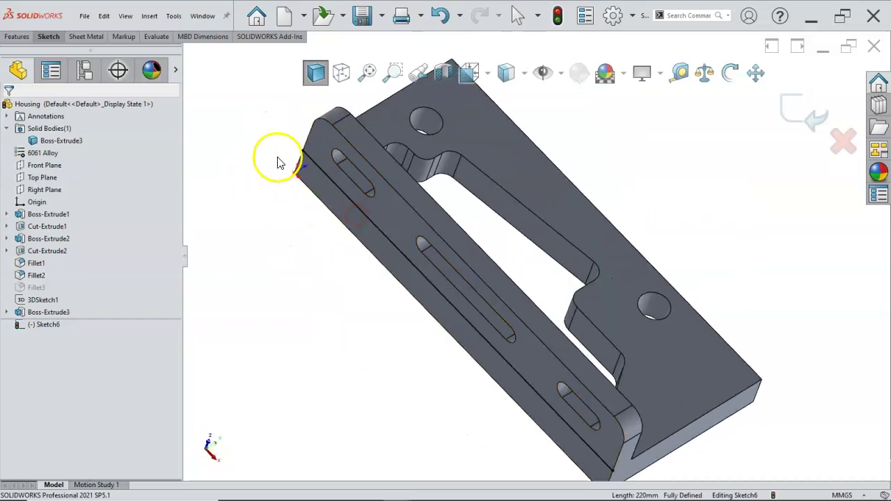
# Step: Trial a 10 mm blind extruded cut with flipped side, then cancel and discard Sketch6
pyautogui.click(16, 36)
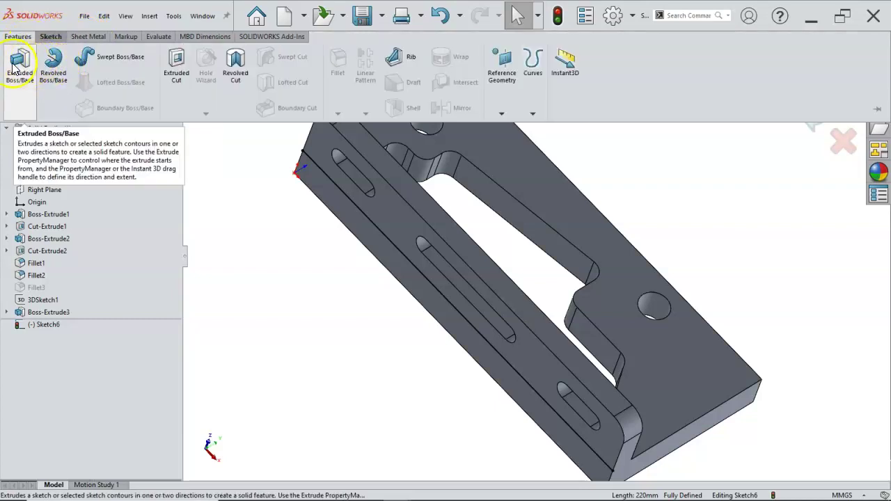
pyautogui.click(178, 74)
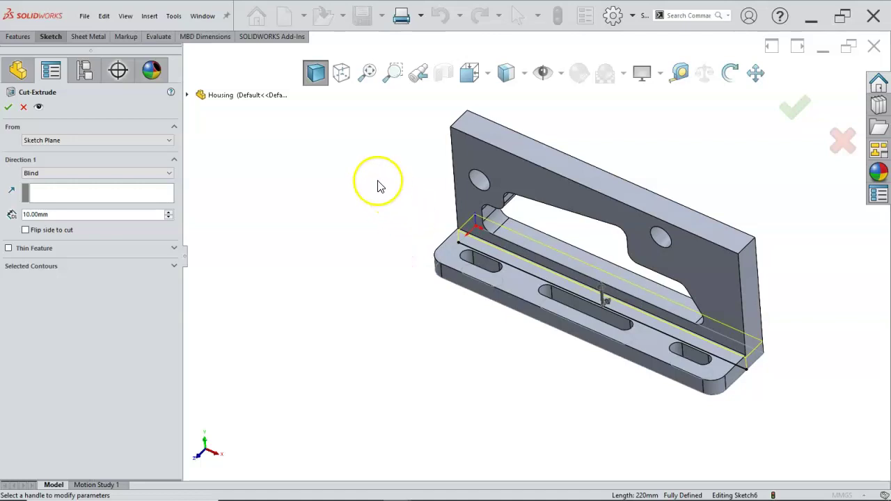
pyautogui.click(27, 230)
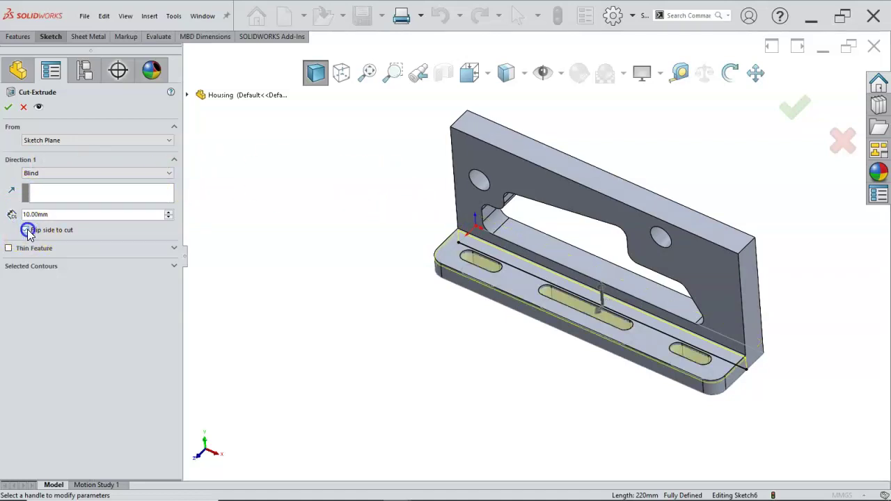
pyautogui.click(27, 229)
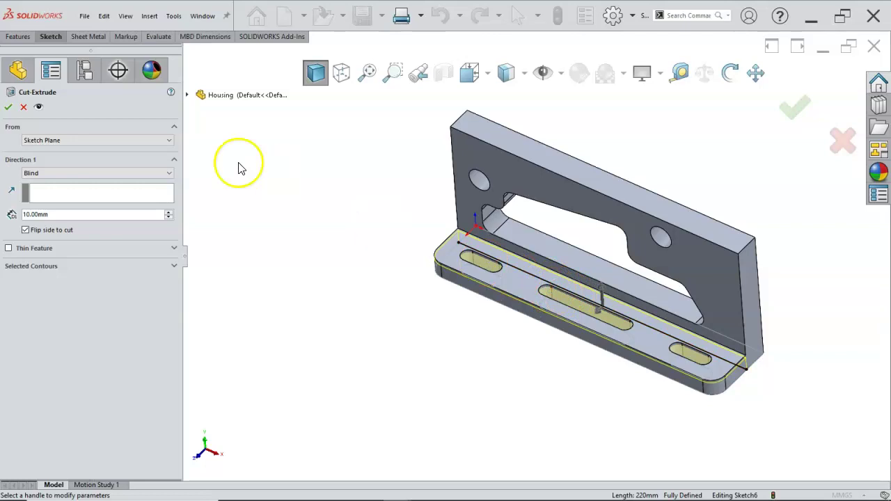
pyautogui.click(24, 108)
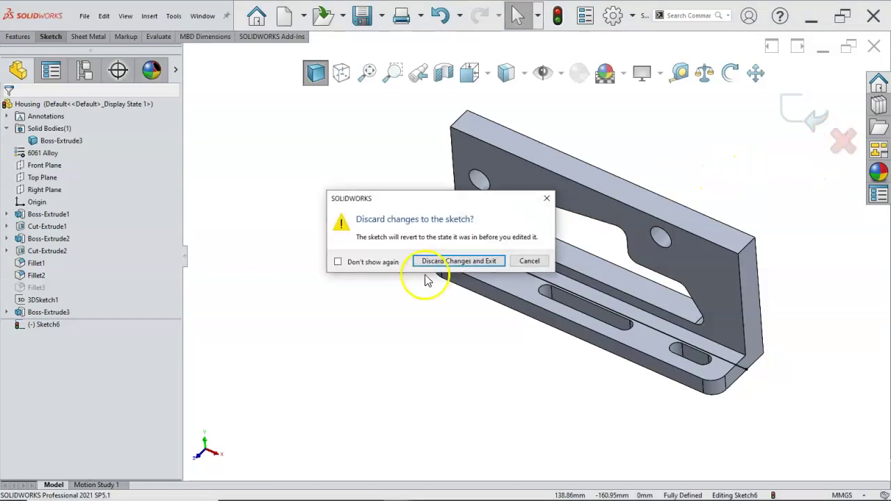
pyautogui.click(437, 261)
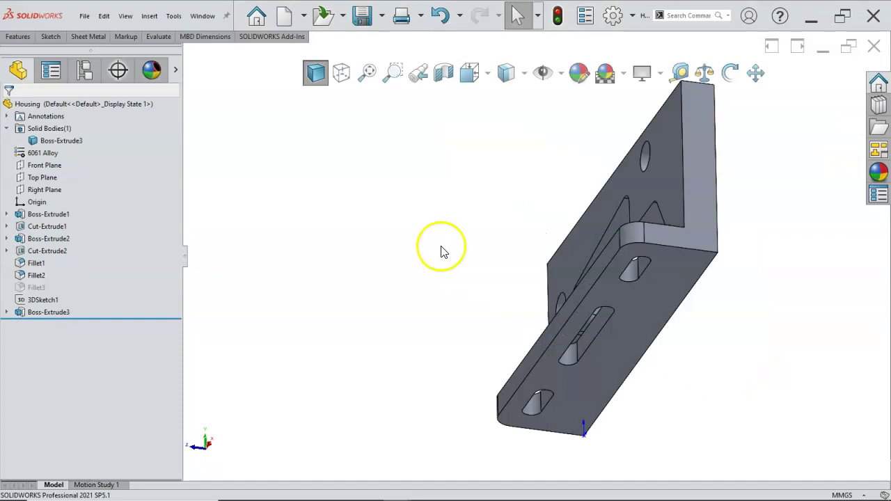
pyautogui.moveTo(441, 250); pyautogui.dragTo(487, 377, button='middle')
pyautogui.moveTo(390, 208); pyautogui.dragTo(404, 231, button='middle')
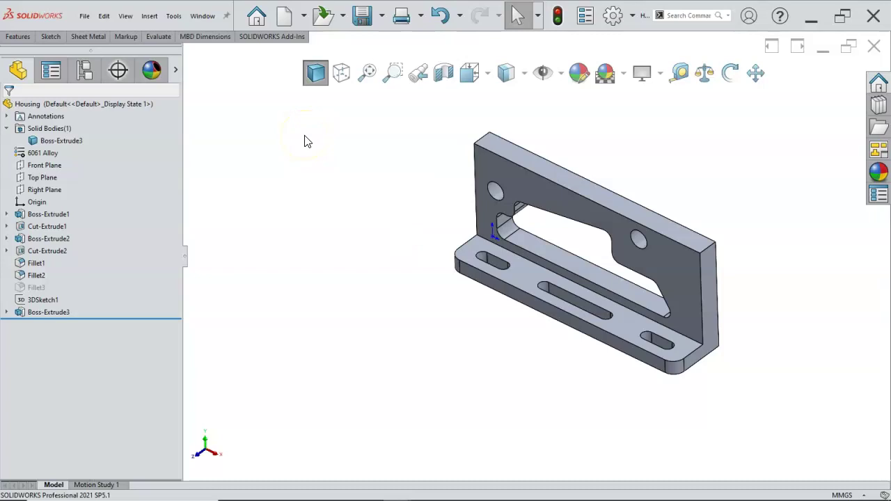
pyautogui.click(368, 216)
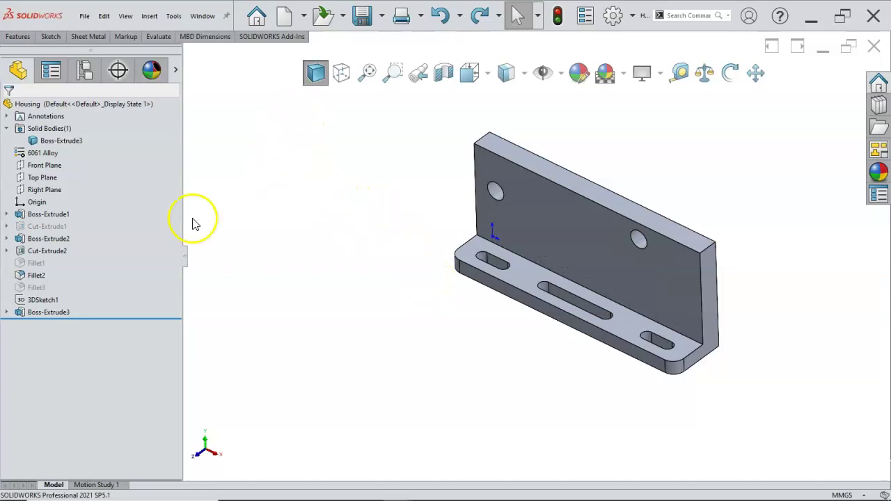
pyautogui.rightClick(39, 262)
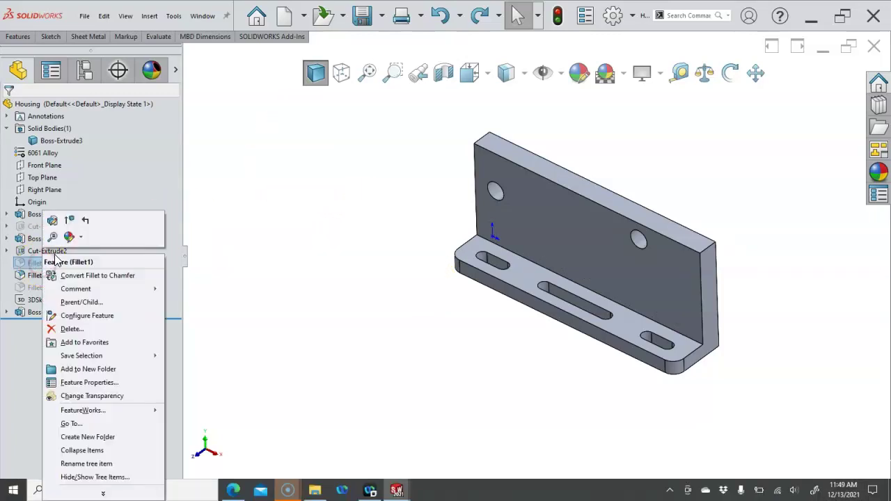
pyautogui.click(69, 221)
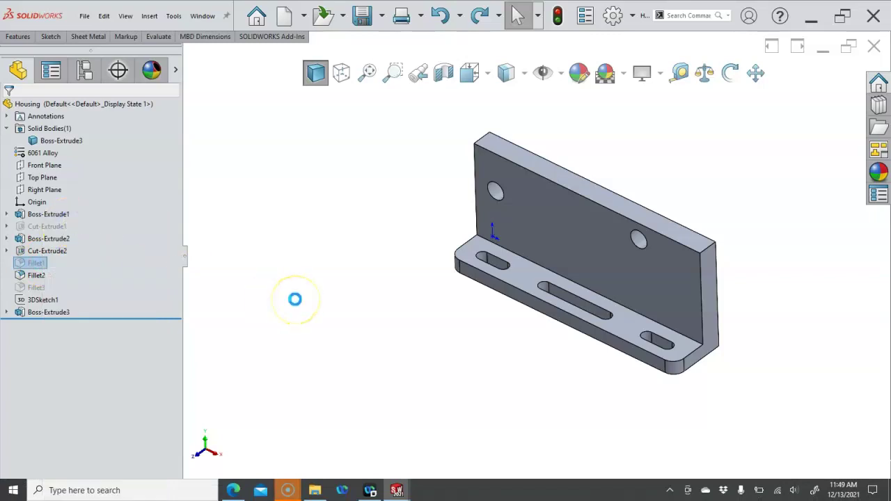
pyautogui.hotkey('ctrl', 'y')
pyautogui.moveTo(372, 312); pyautogui.dragTo(364, 160, button='middle')
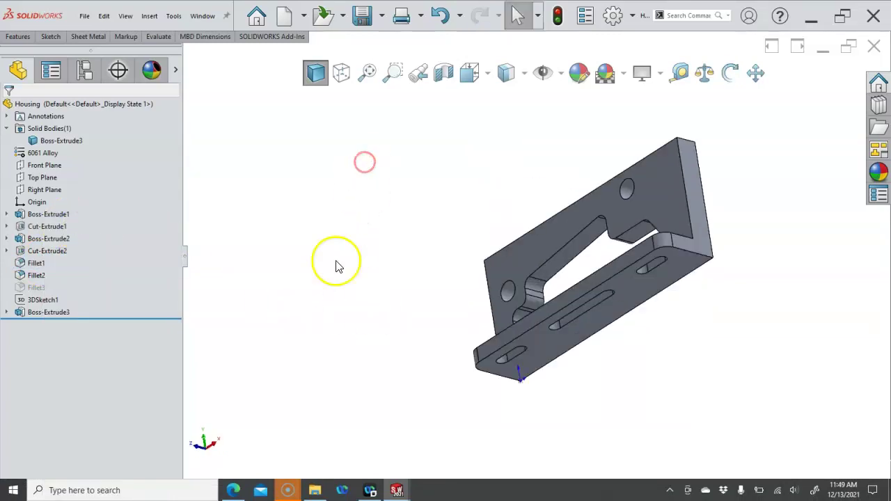
# Step: Open a sketch on the slotted flange's outer face, start a line, and leave the sketch
pyautogui.click(628, 304)
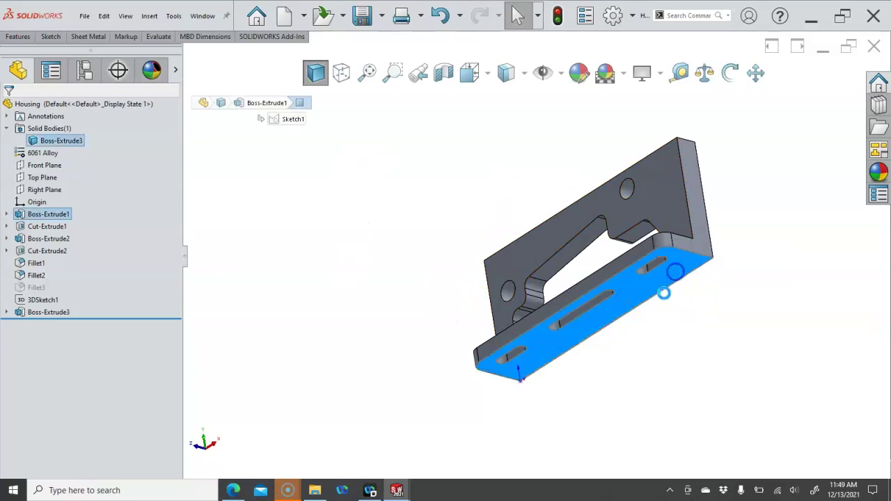
pyautogui.press('s')
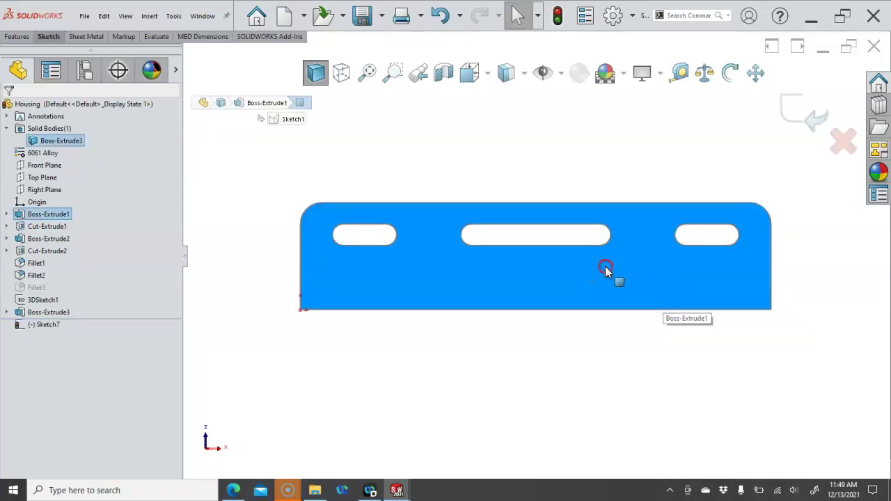
pyautogui.moveTo(603, 271); pyautogui.dragTo(488, 324, button='middle')
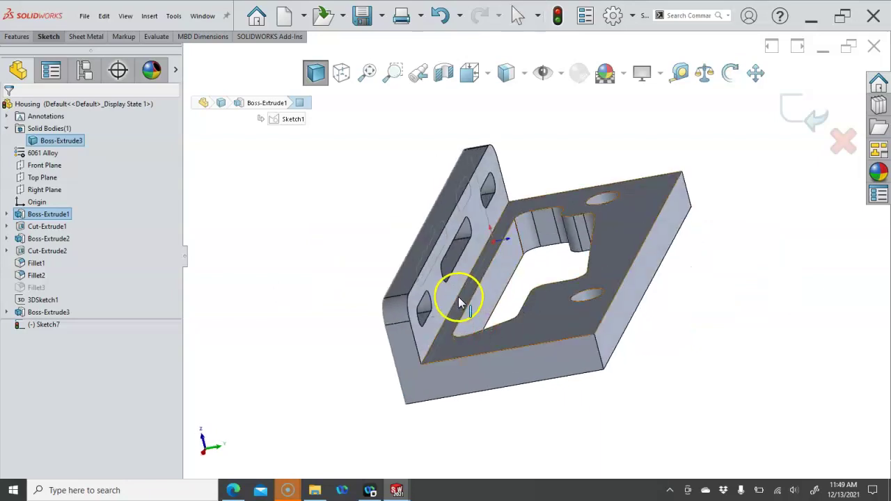
pyautogui.press('Escape')
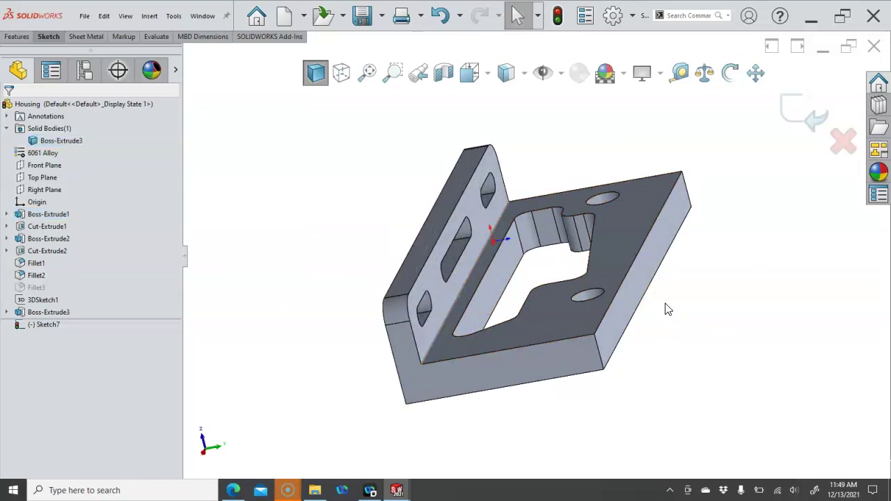
pyautogui.press('s')
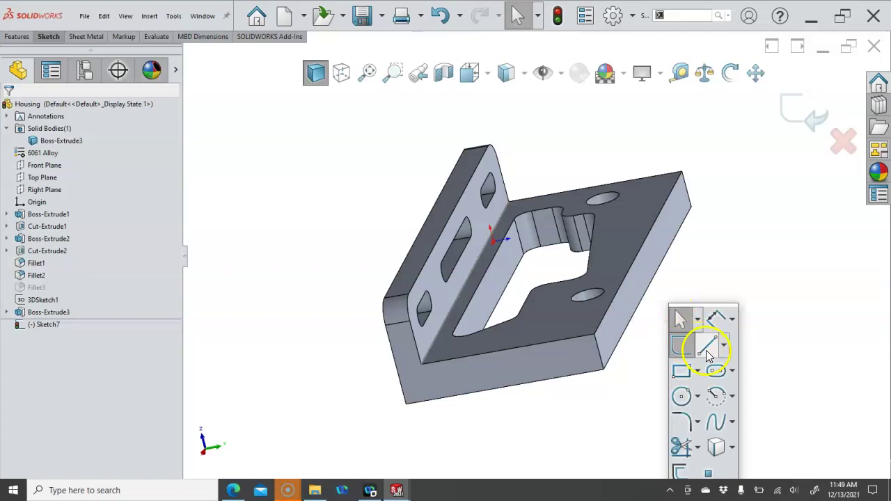
pyautogui.click(709, 352)
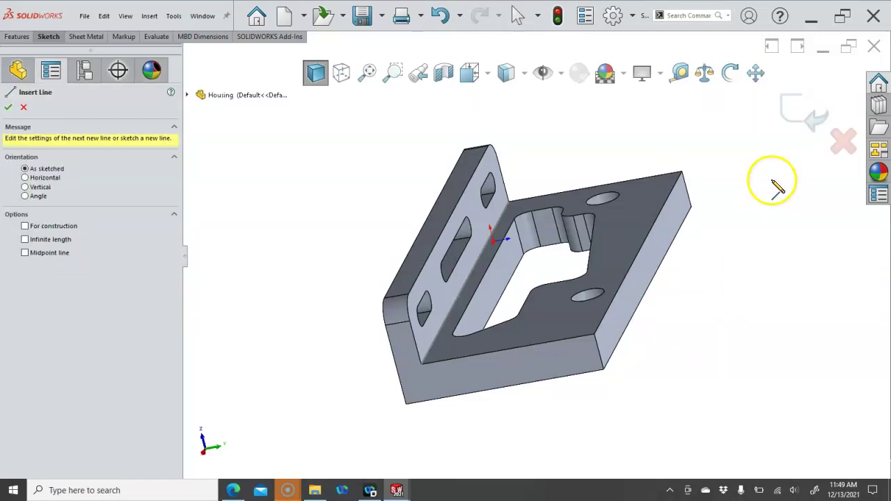
pyautogui.click(794, 109)
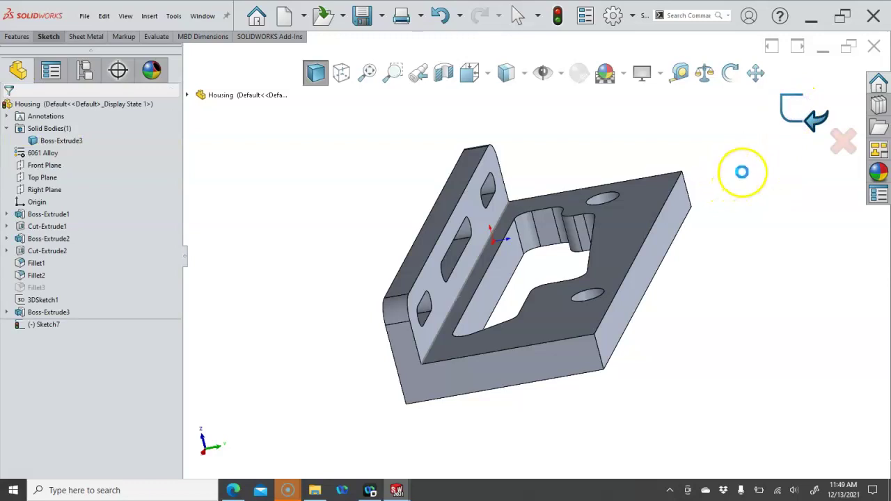
pyautogui.moveTo(732, 184); pyautogui.dragTo(766, 182, button='middle')
pyautogui.hotkey('ctrl', '7')
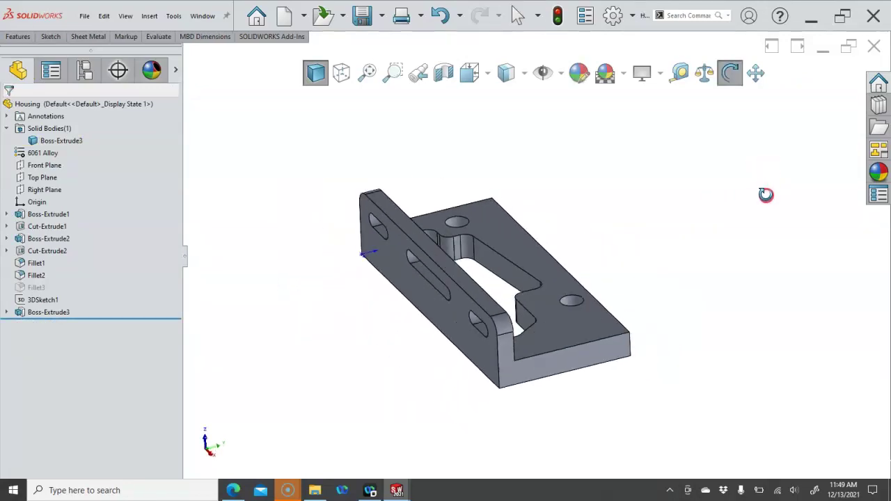
pyautogui.press('Escape')
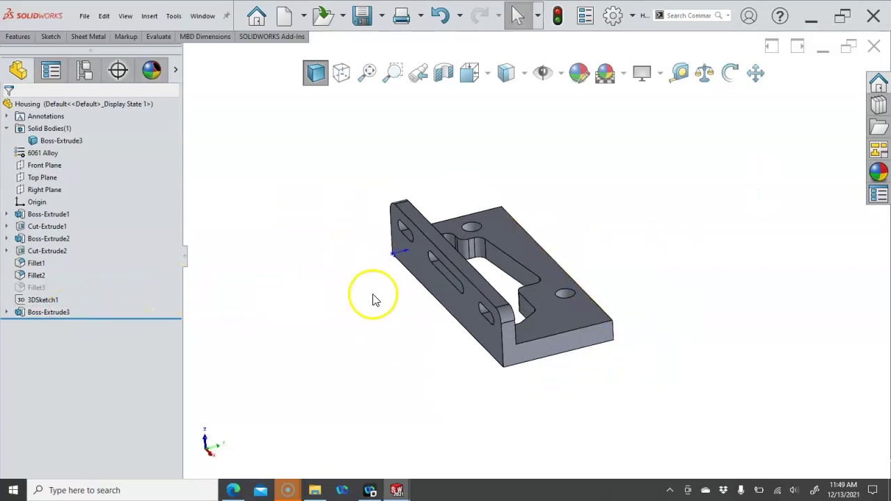
# Step: Sketch a line along the flange's outer face as Sketch8 and close it
pyautogui.click(450, 301)
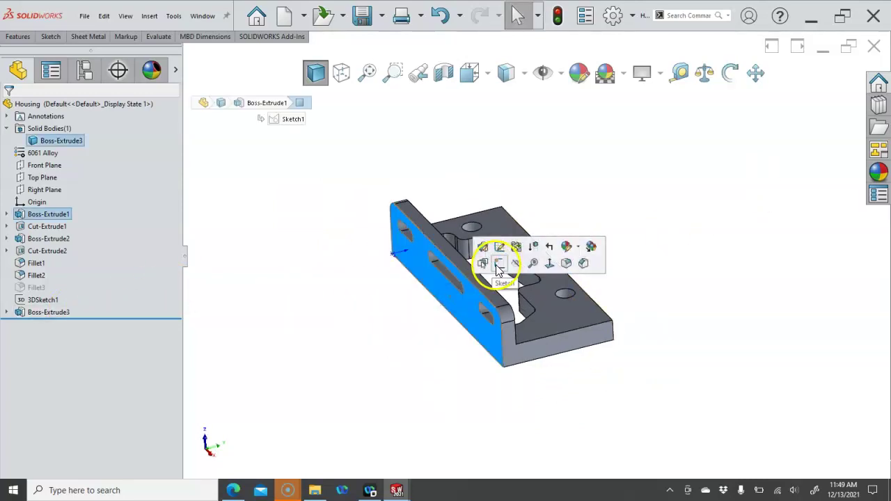
pyautogui.click(546, 259)
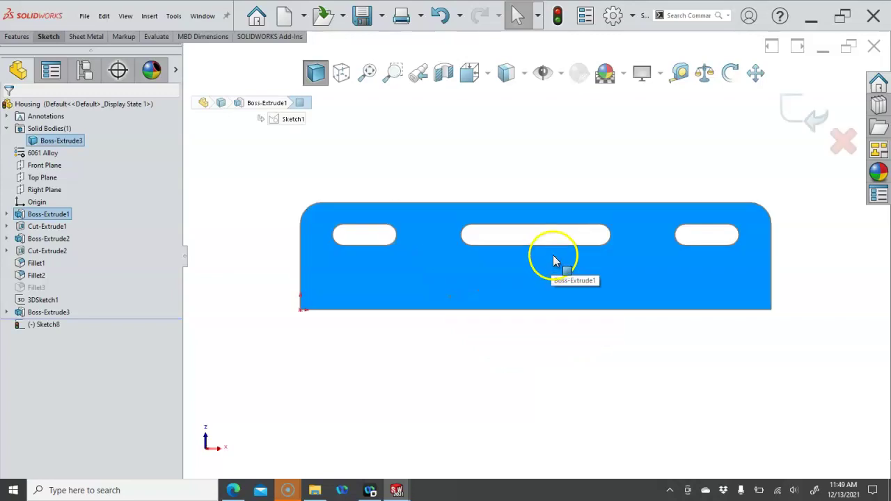
pyautogui.moveTo(523, 281); pyautogui.dragTo(383, 297, button='middle')
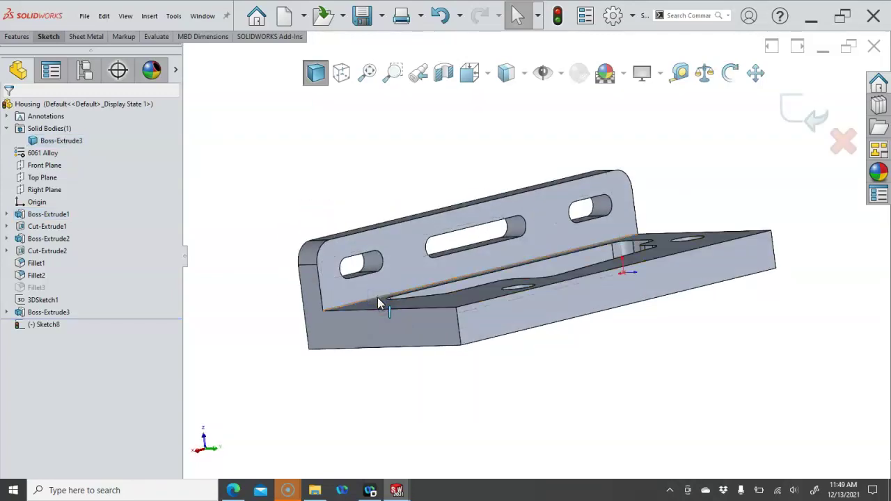
pyautogui.press('s')
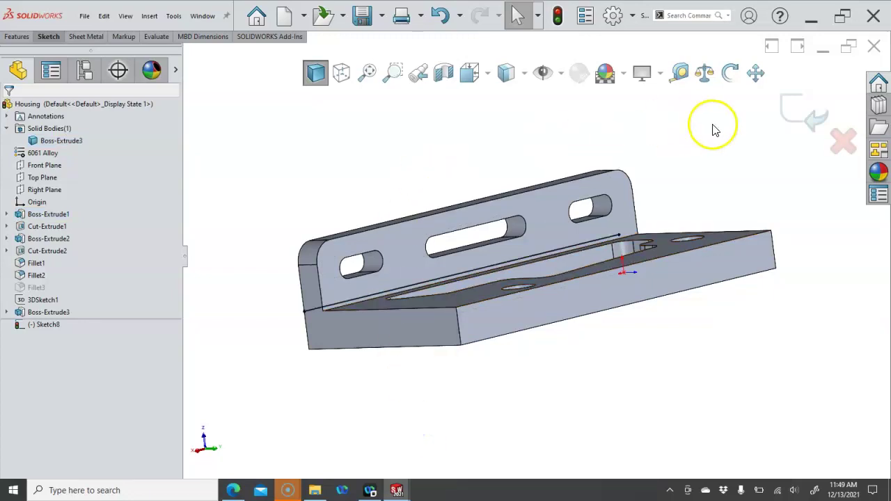
pyautogui.click(801, 114)
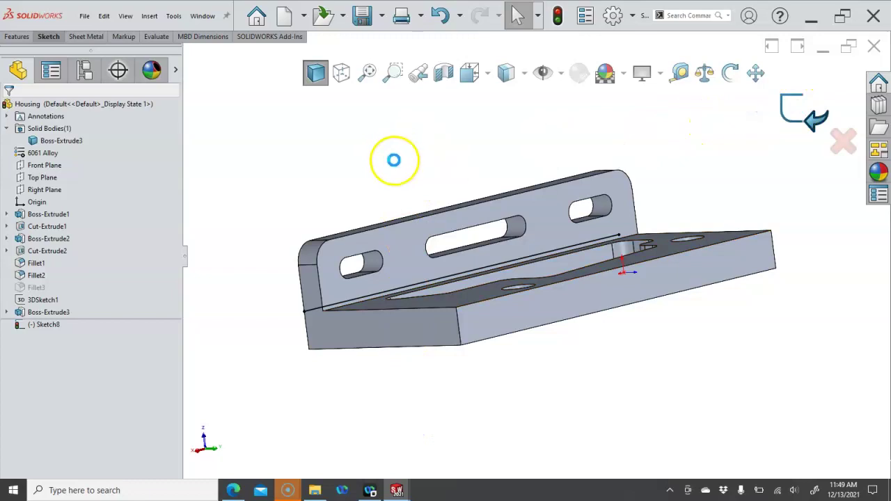
pyautogui.moveTo(408, 181)
pyautogui.mouseDown(button='middle')
pyautogui.moveTo(462, 153)
pyautogui.moveTo(503, 179)
pyautogui.moveTo(530, 220)
pyautogui.moveTo(541, 215)
pyautogui.mouseUp(button='middle')
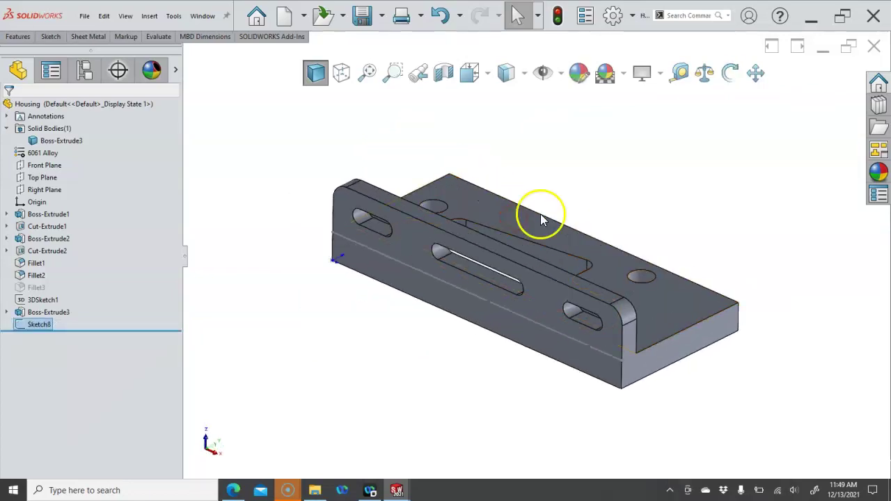
# Step: Project Sketch8 onto the flange's front face as Split Line1
pyautogui.click(27, 38)
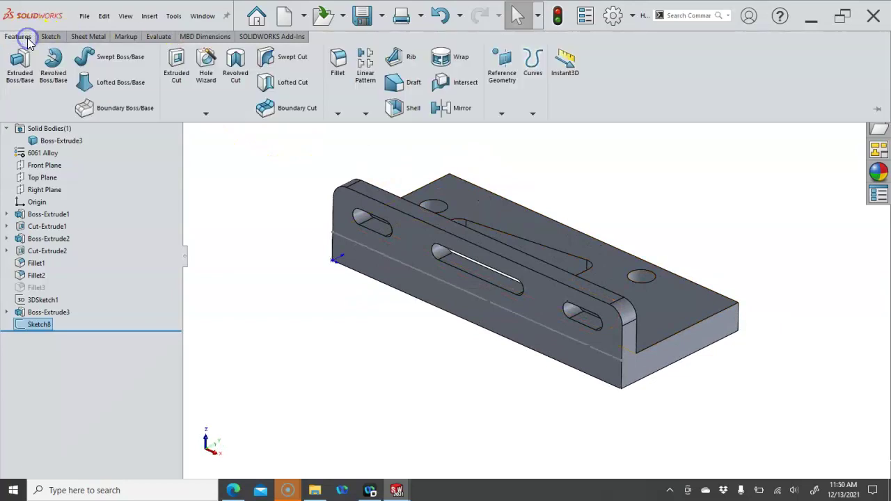
pyautogui.click(533, 116)
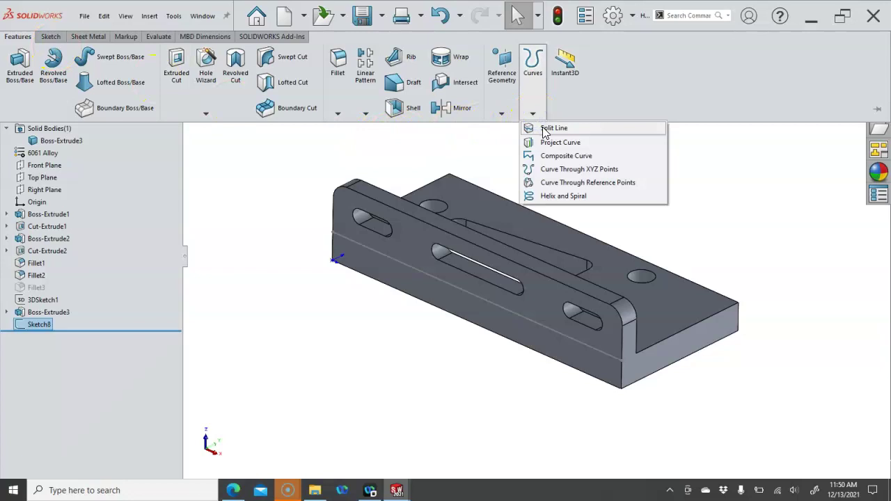
pyautogui.click(554, 128)
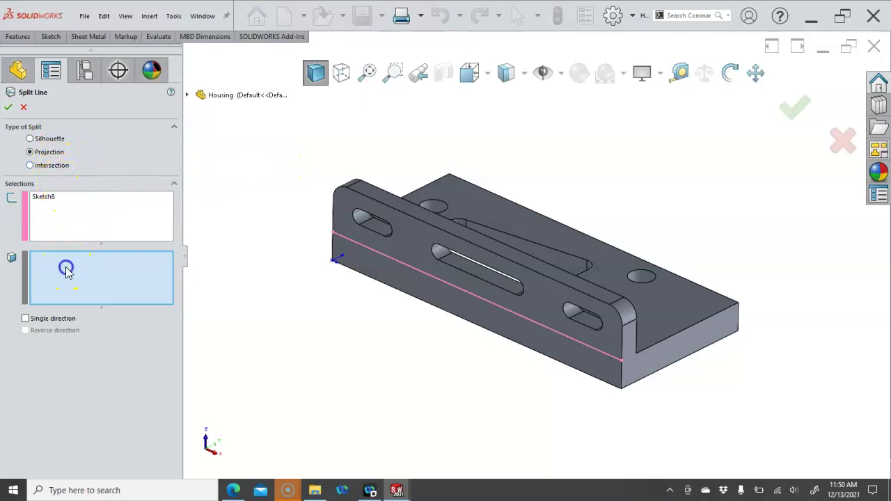
pyautogui.click(409, 242)
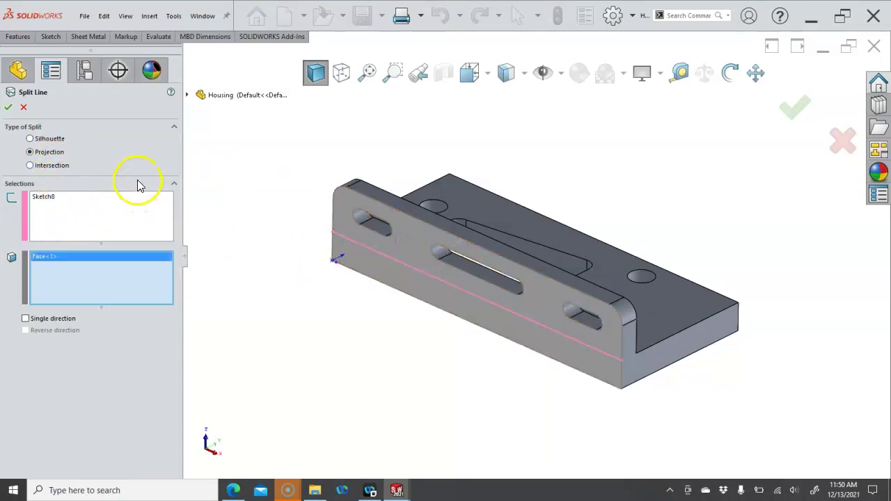
pyautogui.press('Return')
# Step: Check the upper and lower split faces, then suppress Split Line1
pyautogui.click(409, 255)
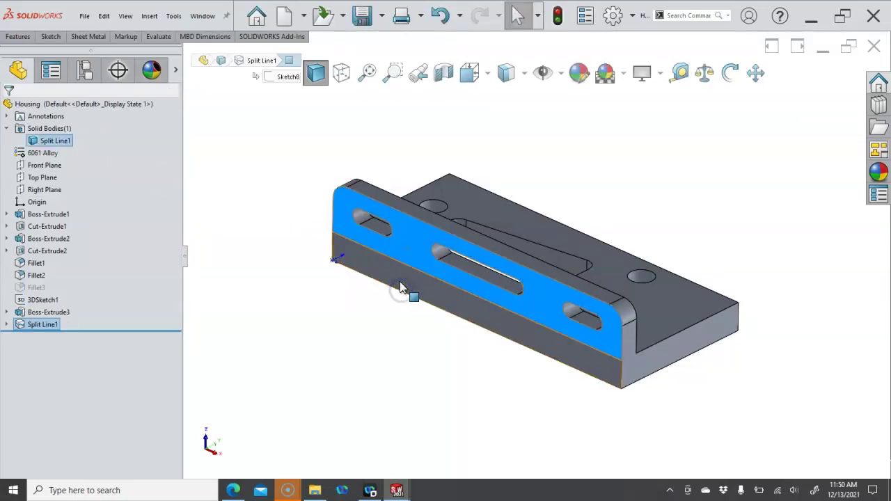
pyautogui.click(399, 286)
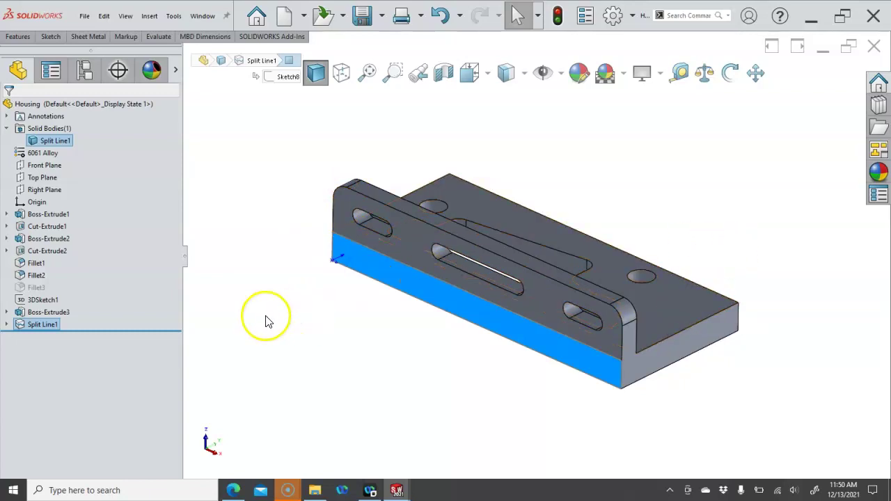
pyautogui.rightClick(49, 329)
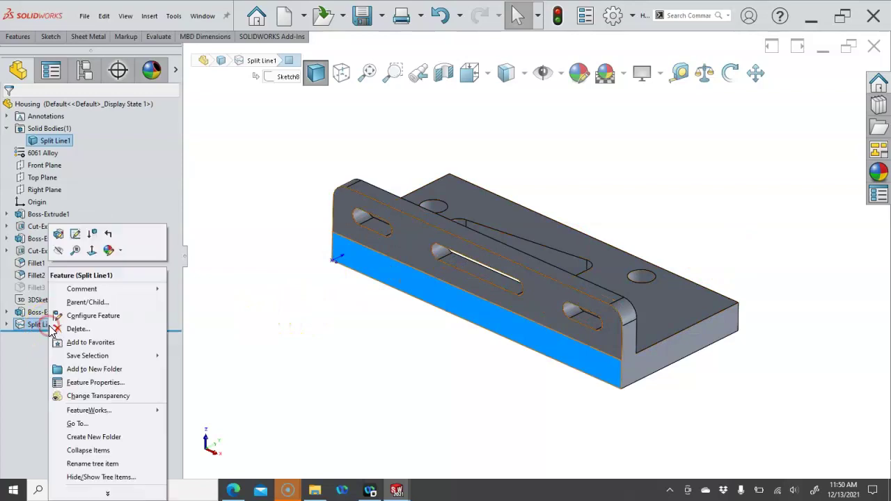
pyautogui.click(94, 235)
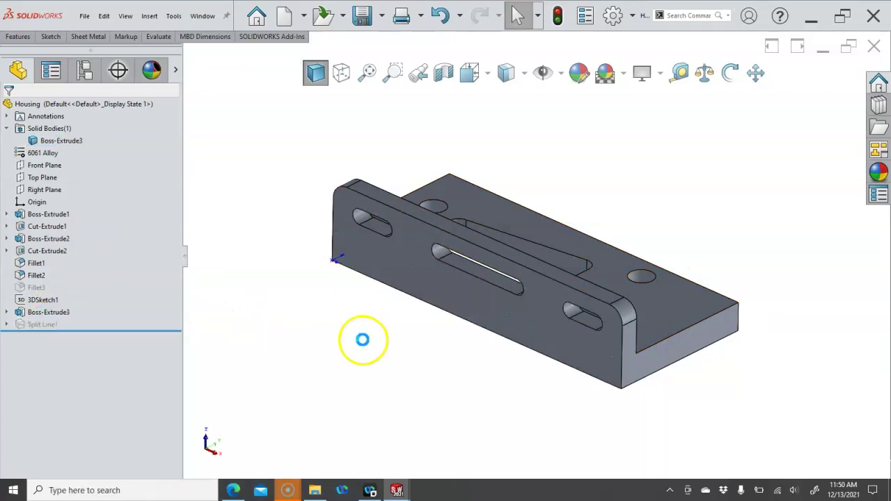
pyautogui.moveTo(364, 342); pyautogui.dragTo(338, 282, button='middle')
pyautogui.press('Escape')
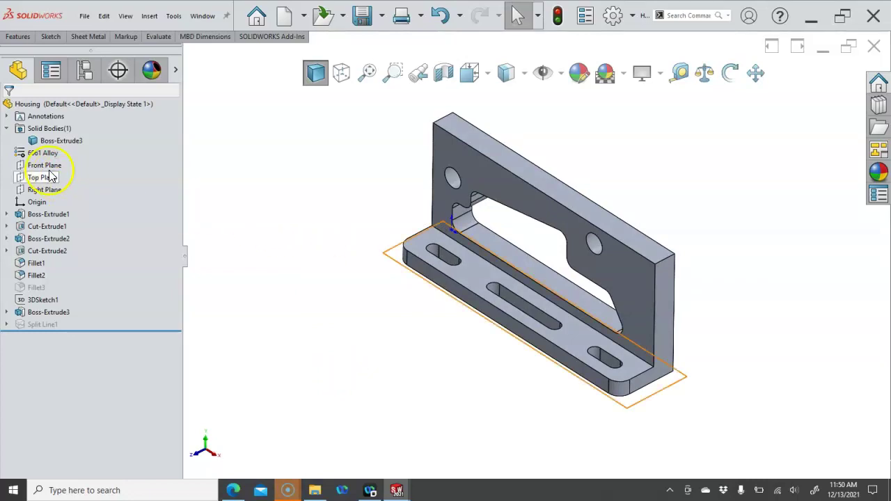
# Step: Create Plane1 parallel to the Front Plane through the base's corner vertex
pyautogui.click(45, 166)
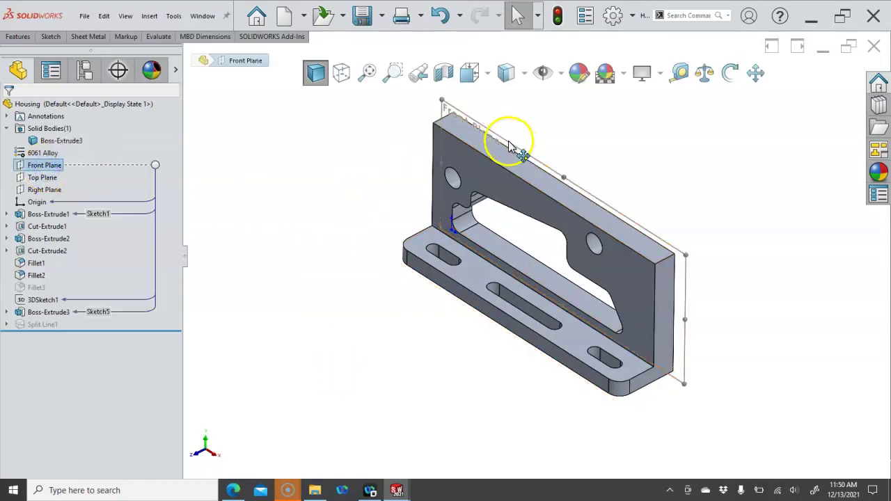
pyautogui.keyDown('ctrl'); pyautogui.moveTo(458, 164); pyautogui.dragTo(411, 177); pyautogui.keyUp('ctrl')
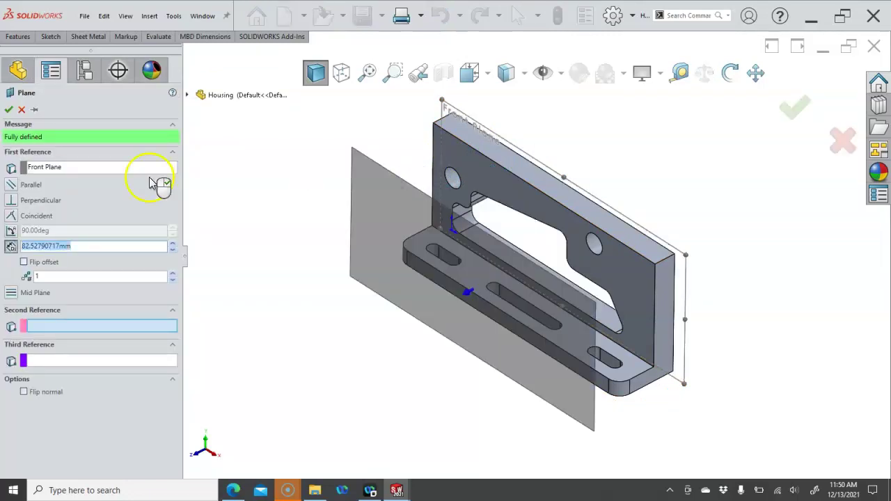
pyautogui.click(11, 185)
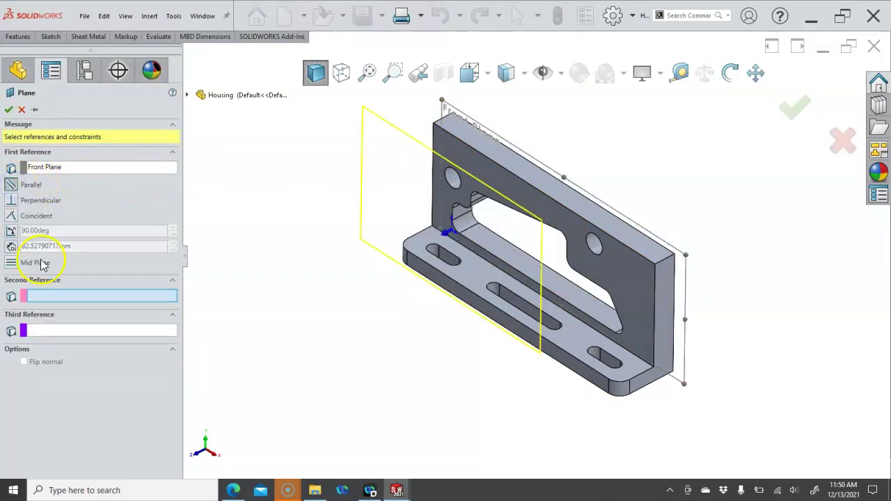
pyautogui.click(433, 230)
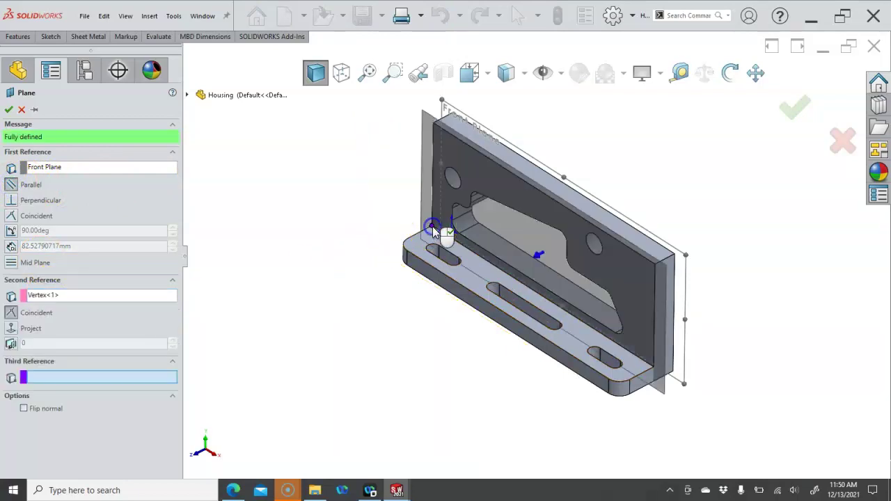
pyautogui.click(221, 205)
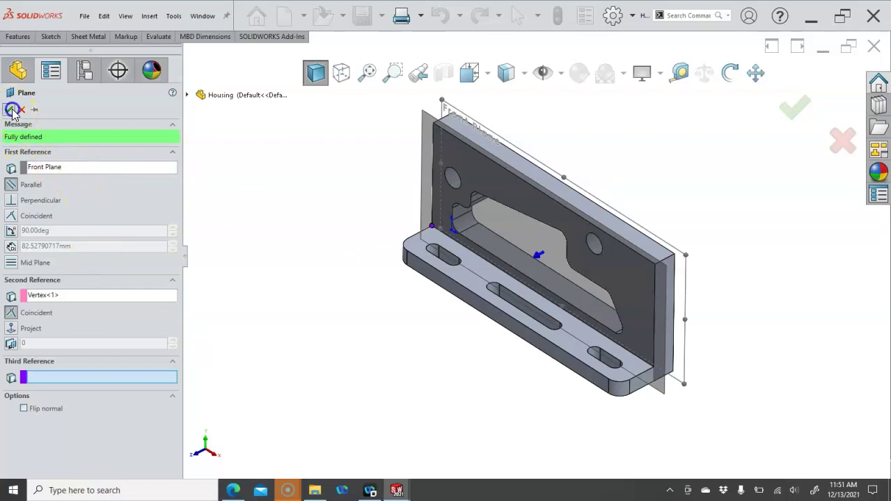
pyautogui.click(252, 228)
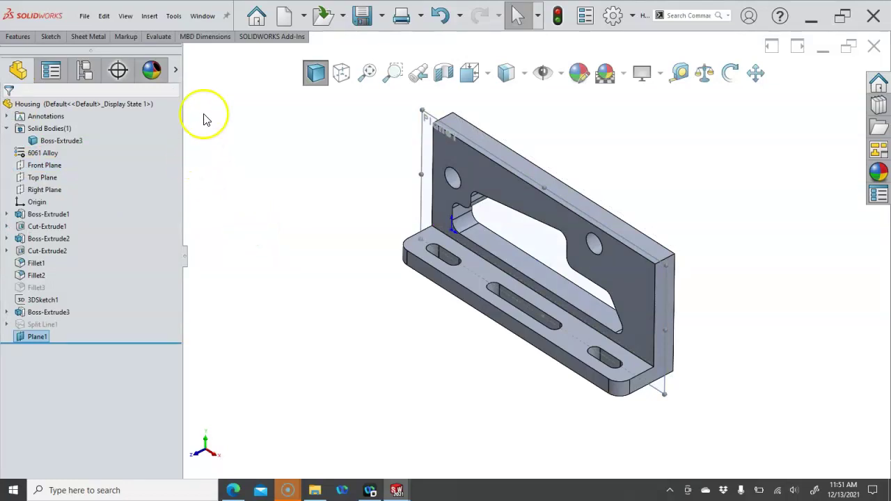
pyautogui.click(152, 24)
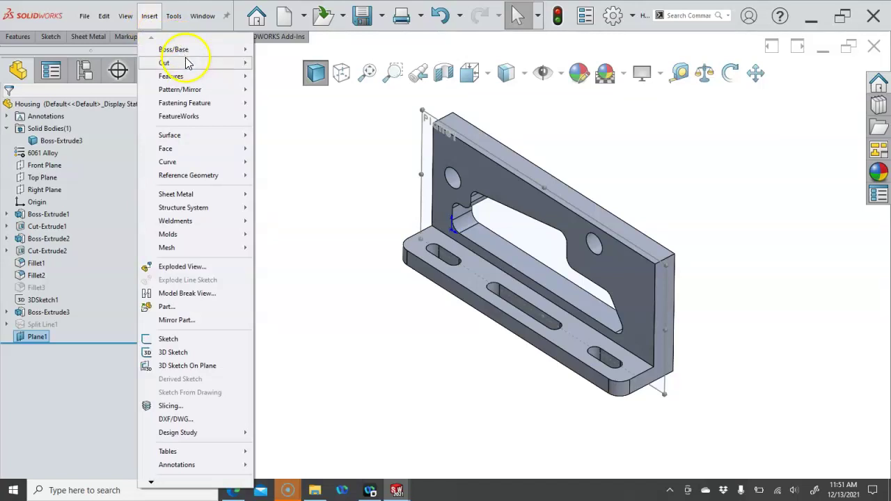
pyautogui.moveTo(213, 65)
pyautogui.click(289, 144)
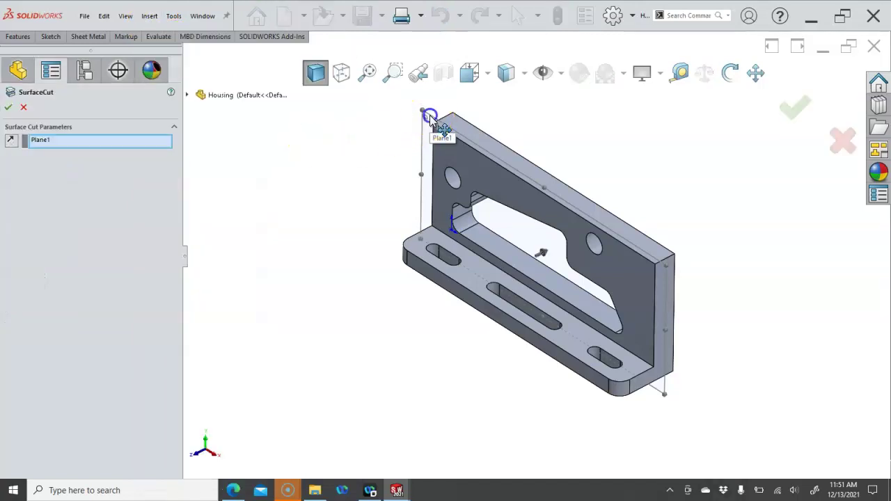
pyautogui.click(355, 160)
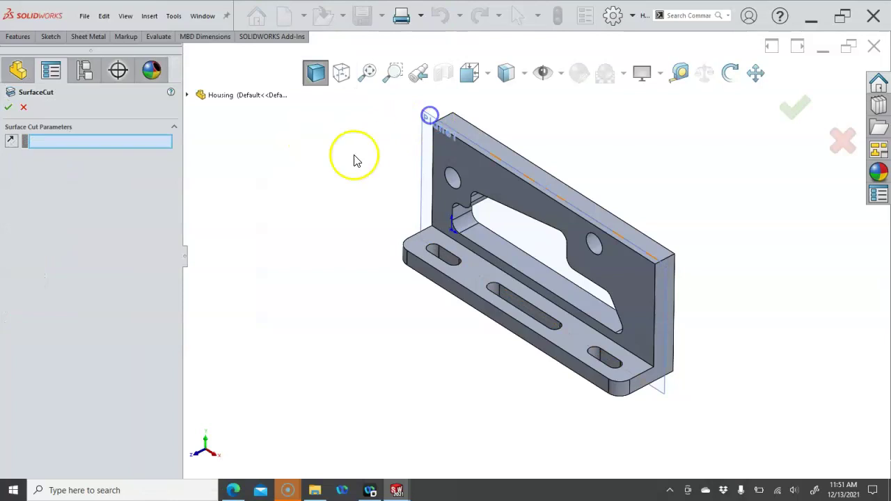
pyautogui.click(420, 174)
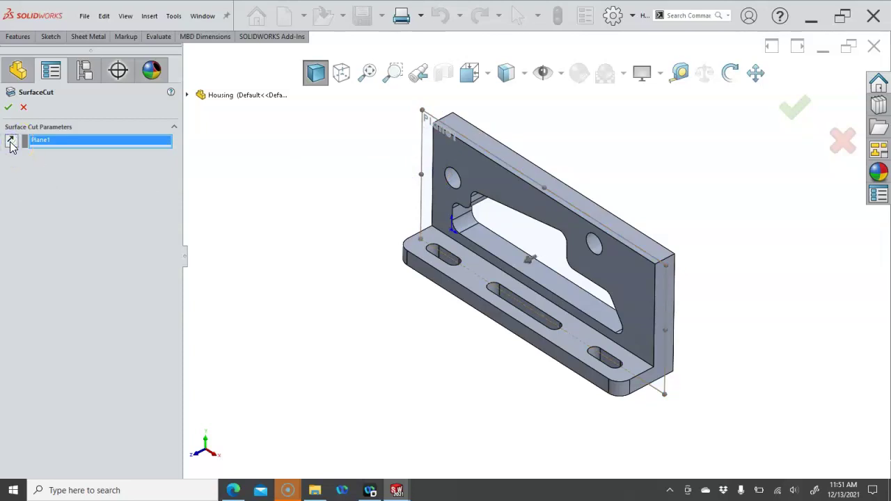
pyautogui.click(23, 108)
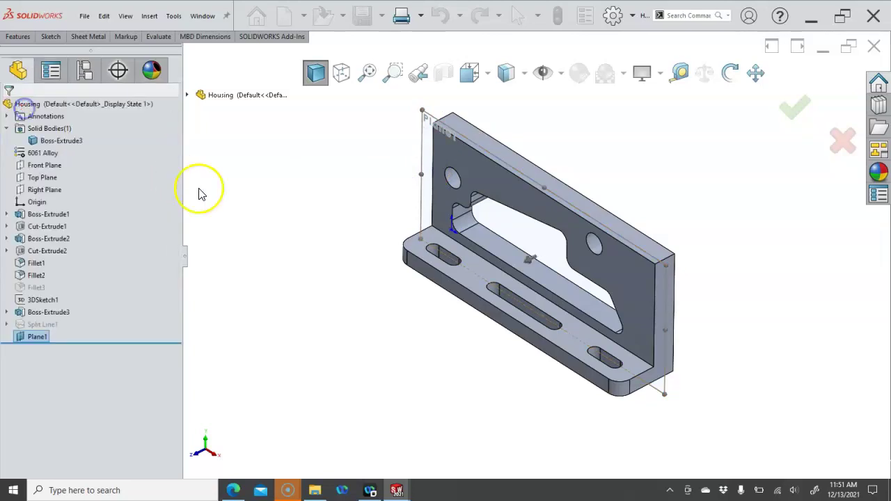
pyautogui.click(232, 207)
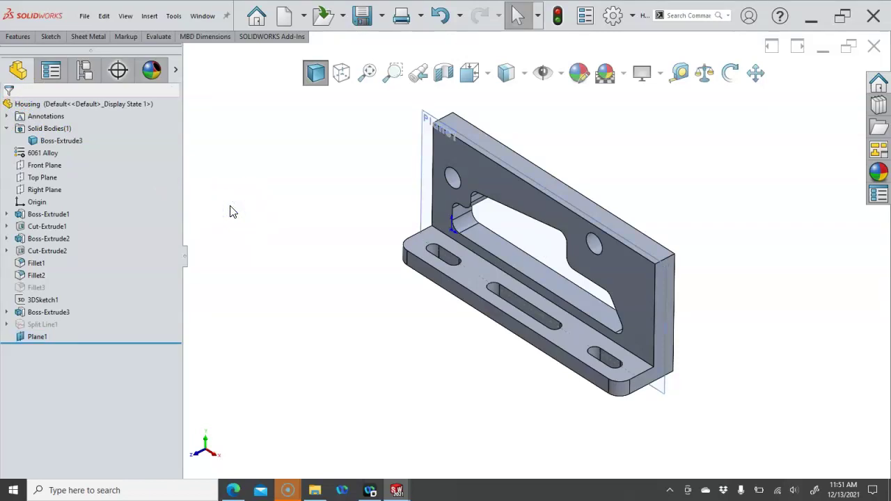
pyautogui.click(422, 171)
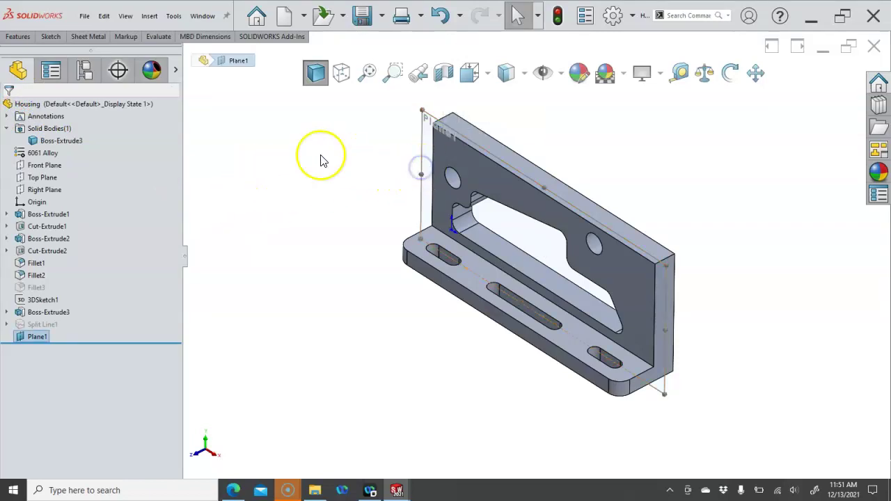
# Step: Start the Intersect feature from the Insert > Features menu
pyautogui.click(151, 16)
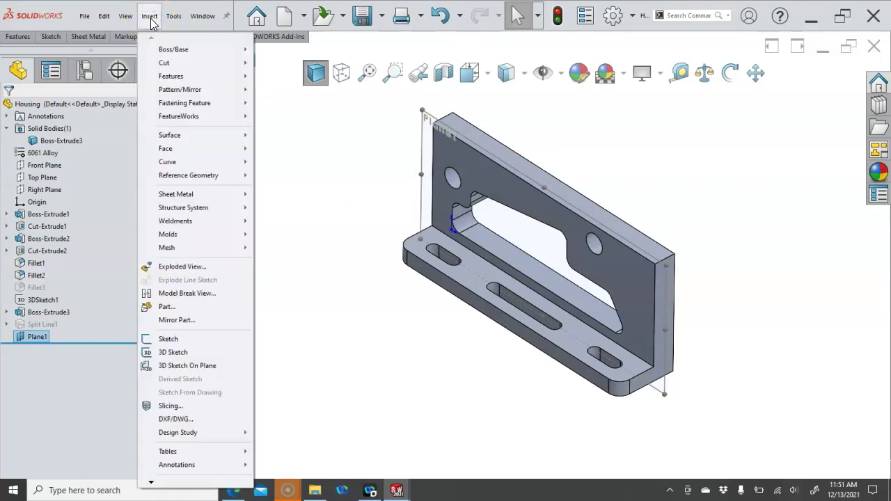
pyautogui.click(151, 19)
pyautogui.click(173, 19)
pyautogui.moveTo(149, 19)
pyautogui.moveTo(167, 213)
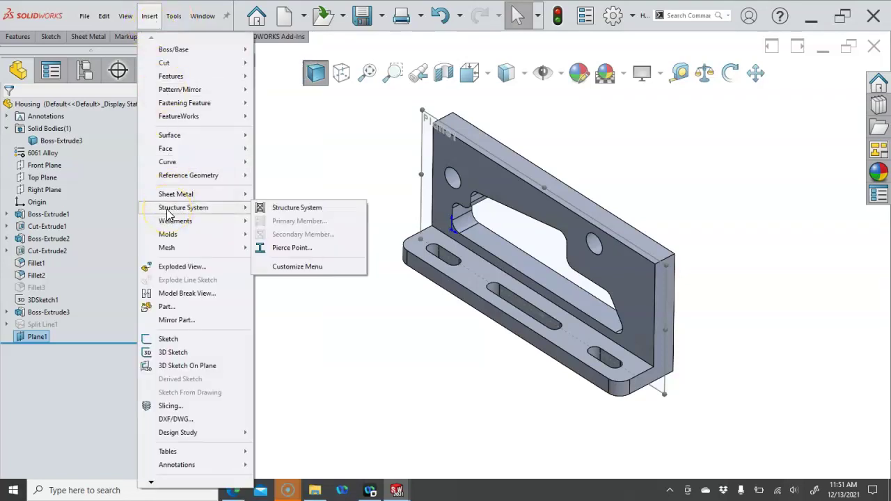
pyautogui.moveTo(179, 196)
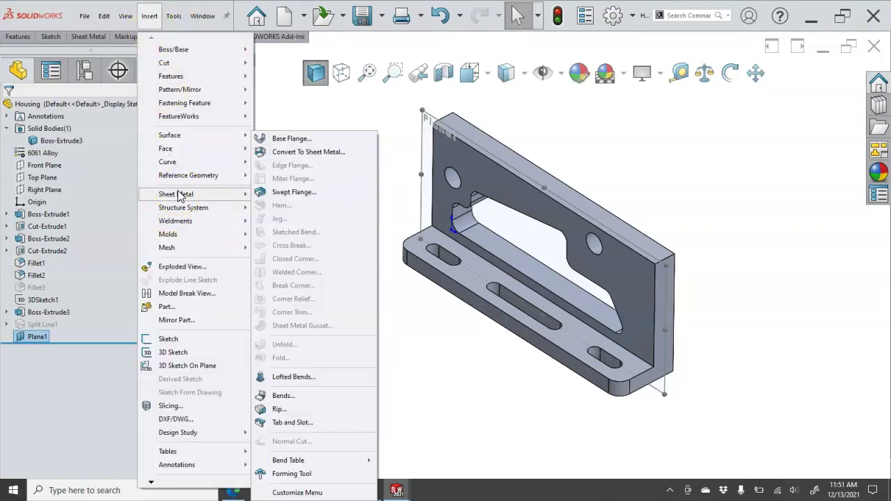
pyautogui.moveTo(172, 85)
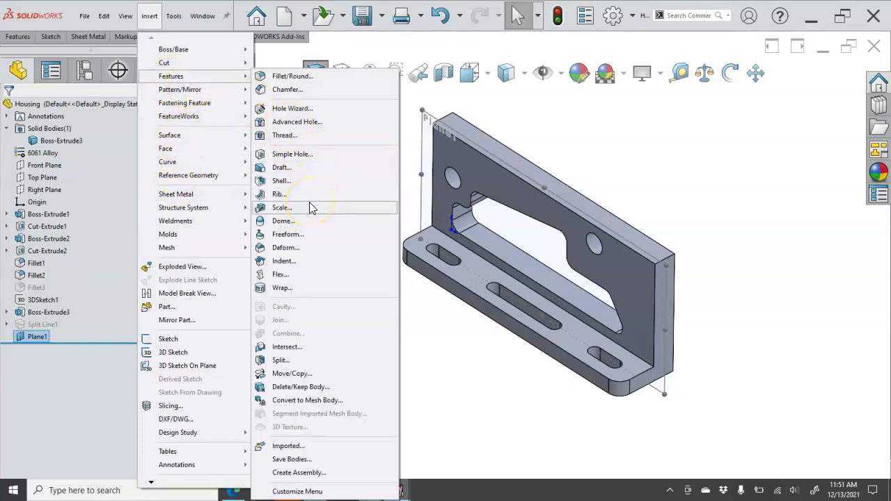
pyautogui.click(283, 347)
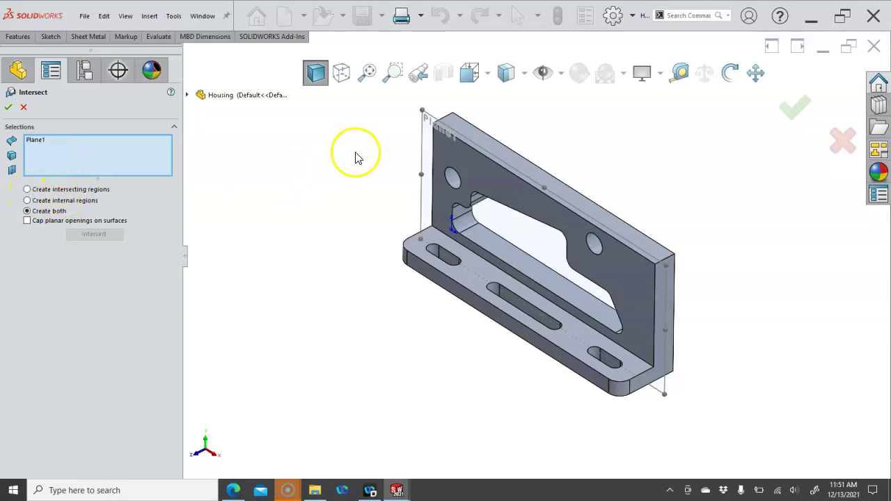
# Step: Intersect Plane1 with the bracket body, keep both regions, and confirm
pyautogui.click(437, 266)
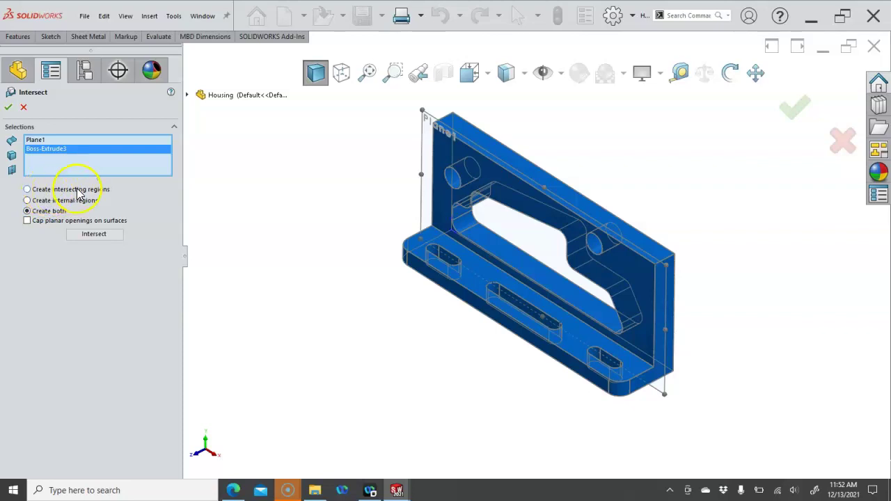
pyautogui.click(95, 237)
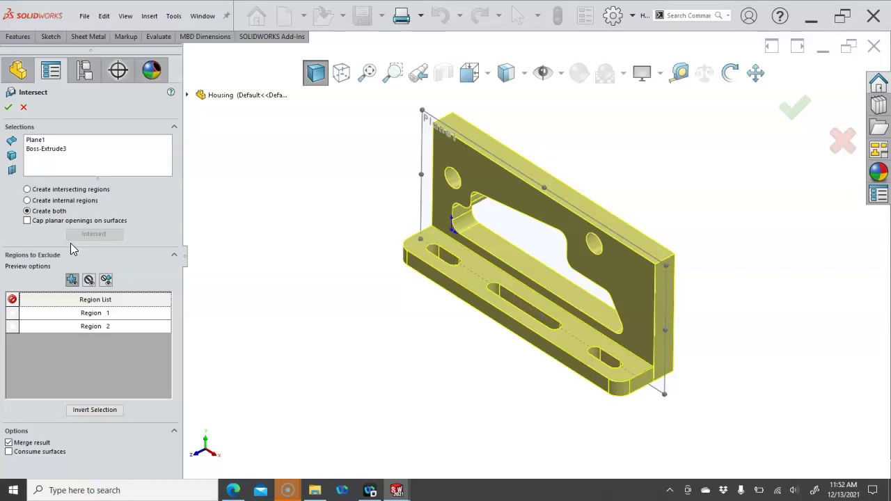
pyautogui.click(11, 312)
pyautogui.click(12, 326)
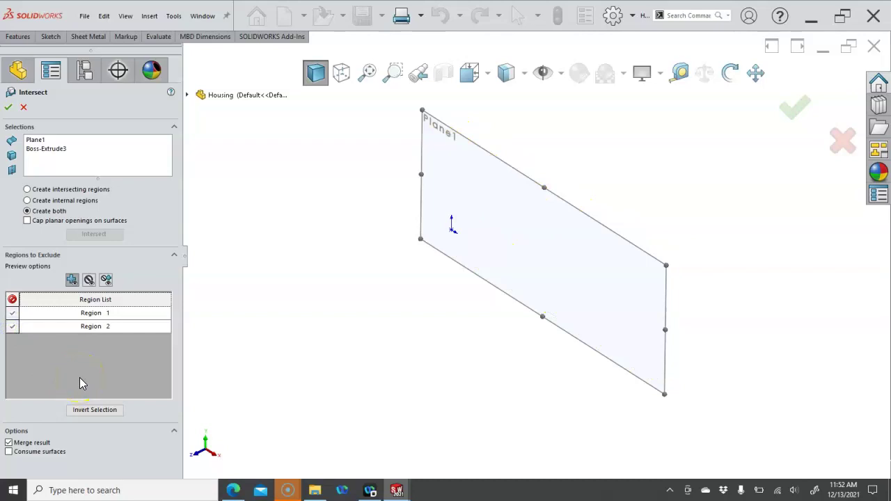
pyautogui.click(15, 320)
pyautogui.click(12, 326)
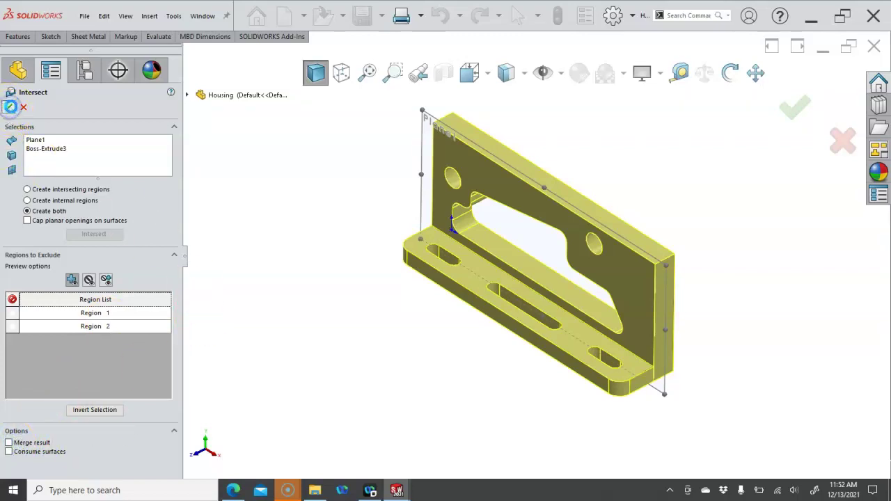
pyautogui.click(8, 108)
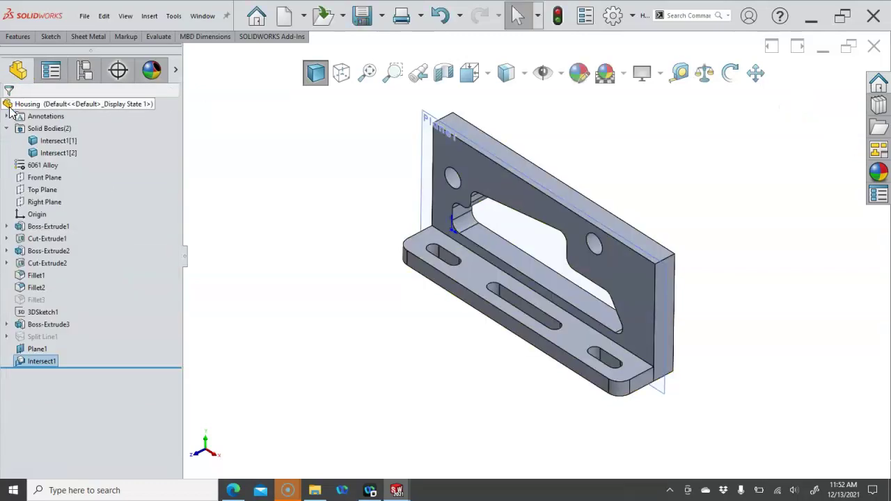
# Step: Check the base and upright Intersect1 bodies, then orbit to face the plate
pyautogui.click(70, 144)
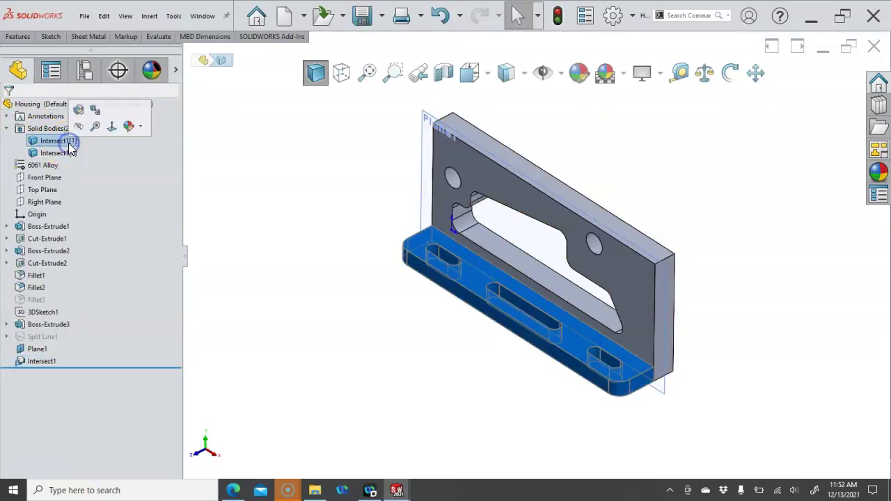
pyautogui.click(69, 152)
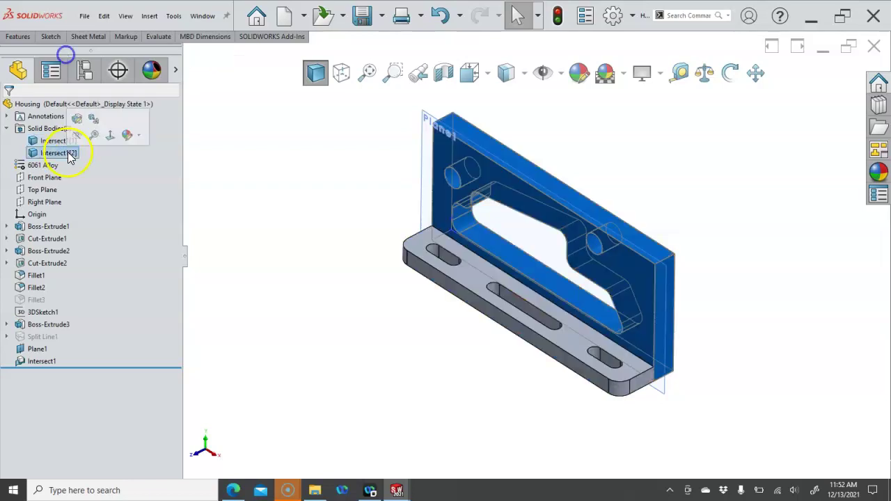
pyautogui.moveTo(375, 247)
pyautogui.mouseDown(button='middle')
pyautogui.moveTo(364, 237)
pyautogui.moveTo(362, 243)
pyautogui.mouseUp(button='middle')
pyautogui.press('Escape')
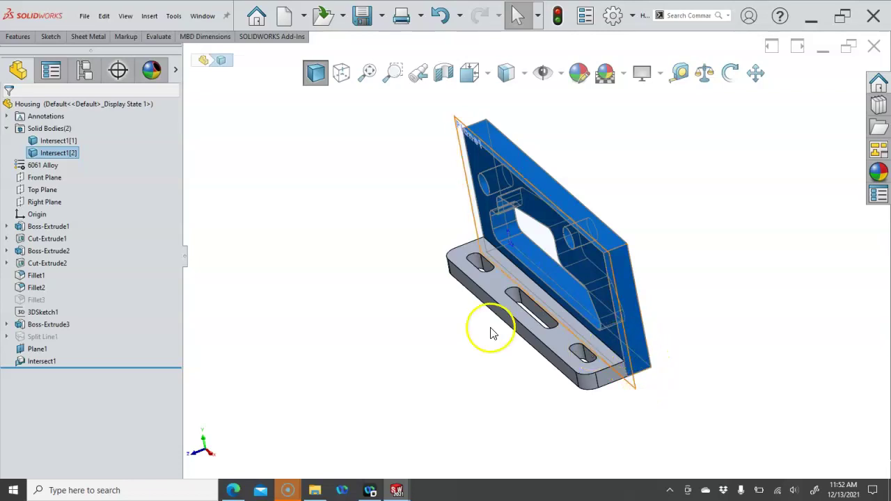
pyautogui.moveTo(424, 292)
pyautogui.mouseDown(button='middle')
pyautogui.moveTo(431, 280)
pyautogui.moveTo(441, 284)
pyautogui.mouseUp(button='middle')
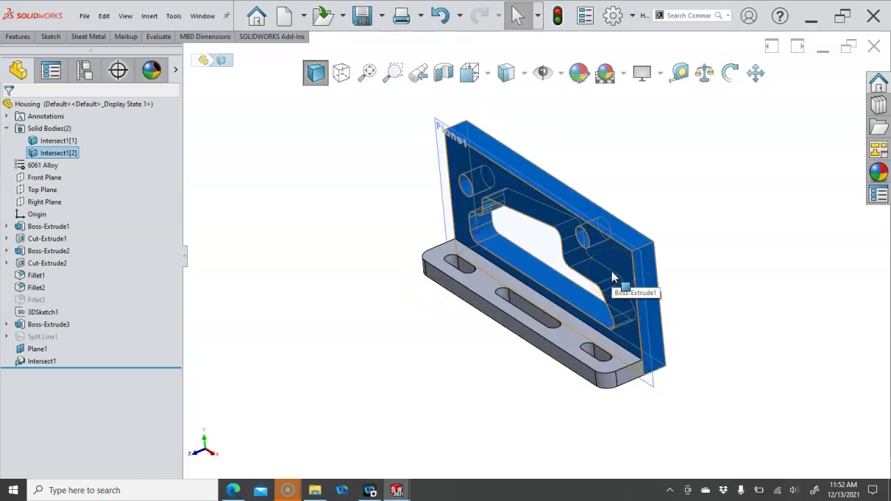
pyautogui.moveTo(610, 242)
pyautogui.mouseDown()
pyautogui.moveTo(671, 287)
pyautogui.moveTo(676, 360)
pyautogui.moveTo(664, 340)
pyautogui.mouseUp()
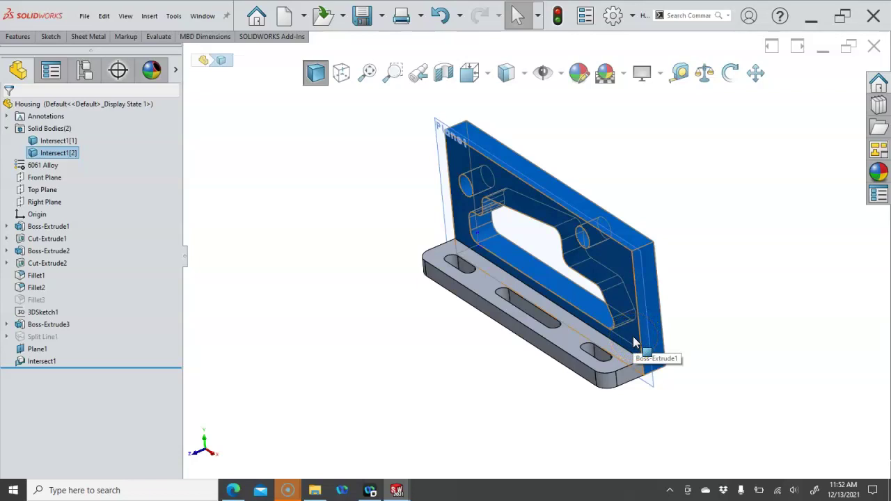
pyautogui.moveTo(633, 337); pyautogui.dragTo(585, 252)
pyautogui.moveTo(587, 251); pyautogui.dragTo(678, 371)
pyautogui.moveTo(678, 367); pyautogui.dragTo(698, 327, button='middle')
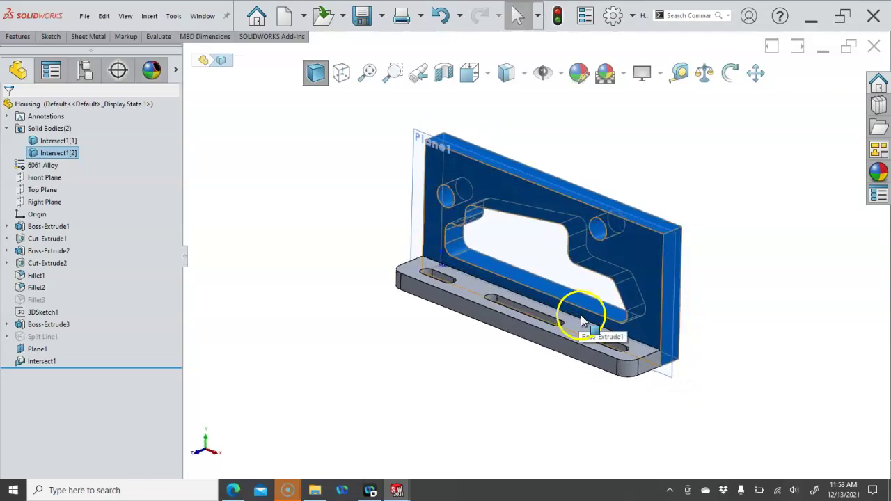
# Step: Hide Plane1 and the upright plate body, then select the base bar's long side face
pyautogui.rightClick(672, 369)
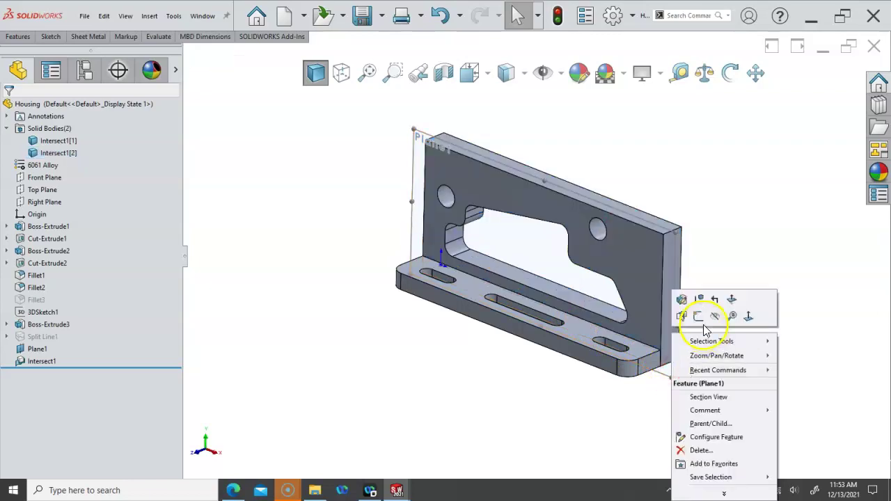
pyautogui.click(714, 315)
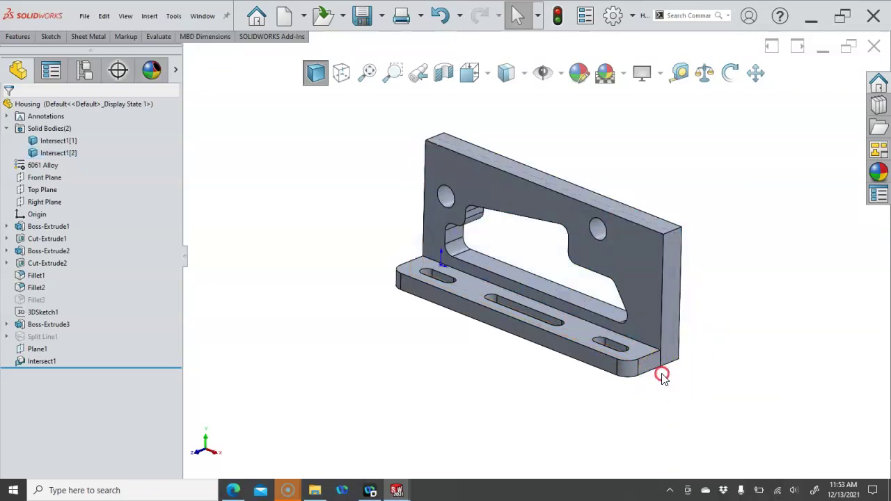
pyautogui.moveTo(662, 377); pyautogui.dragTo(654, 383, button='middle')
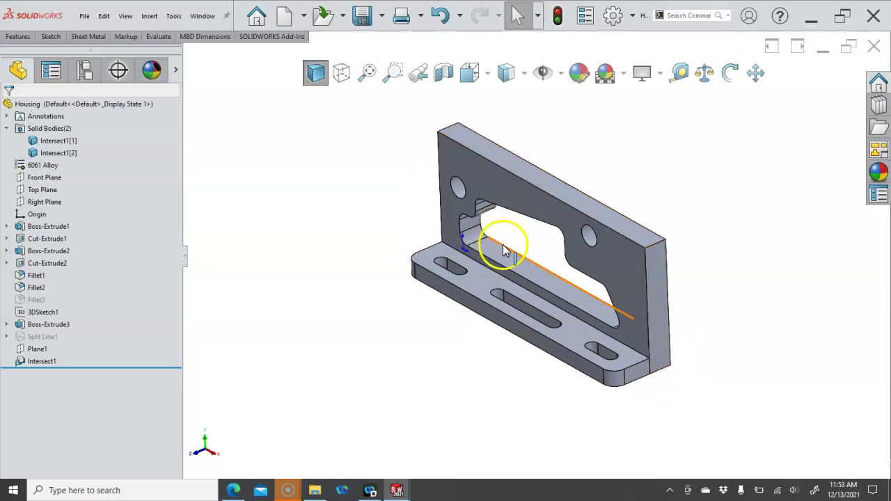
pyautogui.moveTo(629, 300); pyautogui.dragTo(521, 329, button='middle')
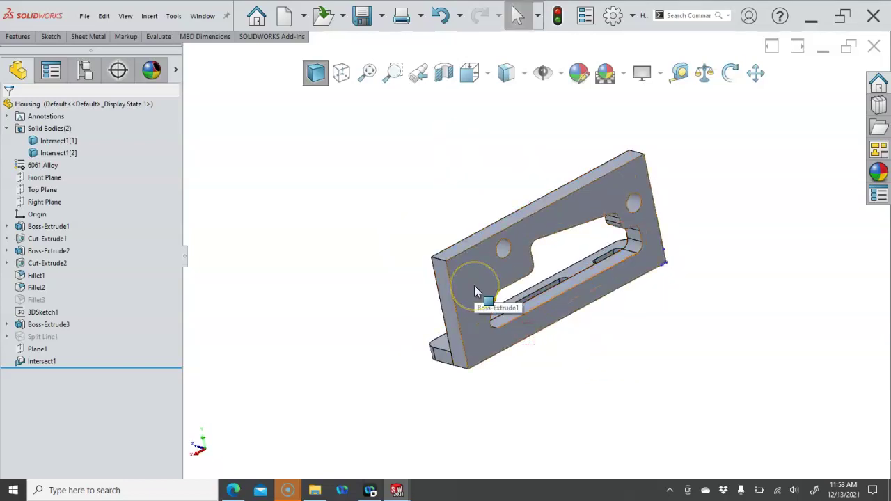
pyautogui.press('Tab')
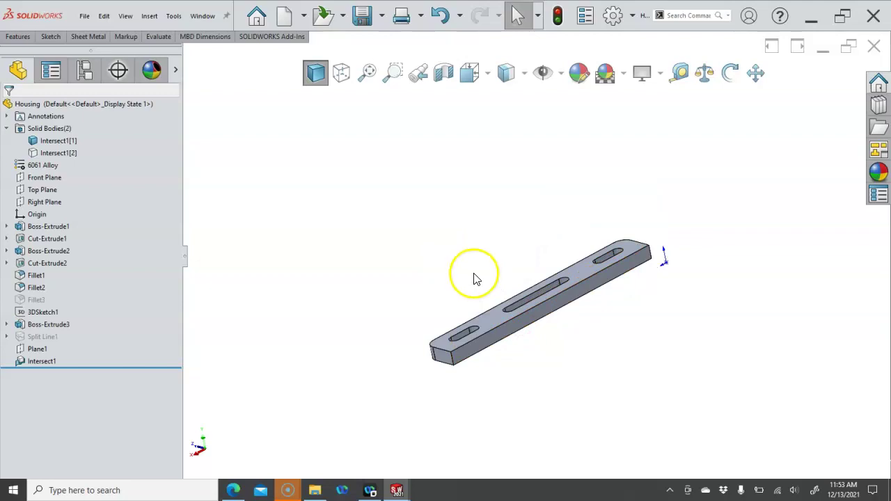
pyautogui.scroll(-2, 535, 322)
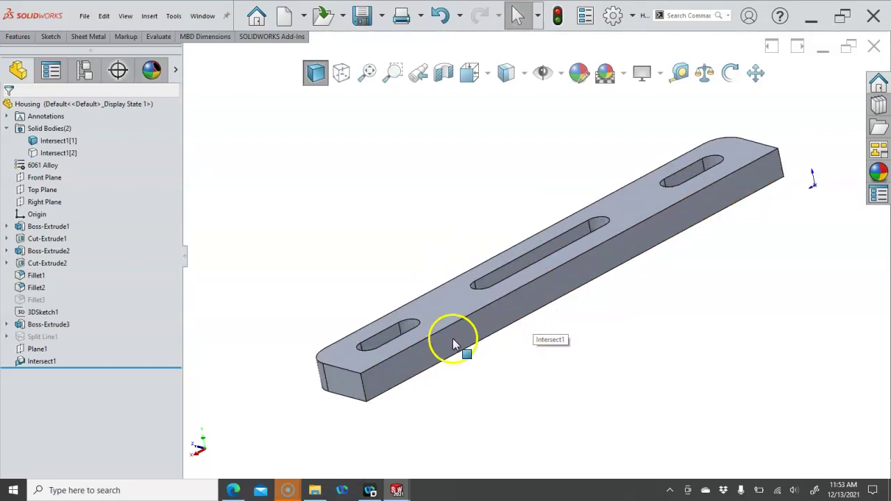
pyautogui.click(480, 331)
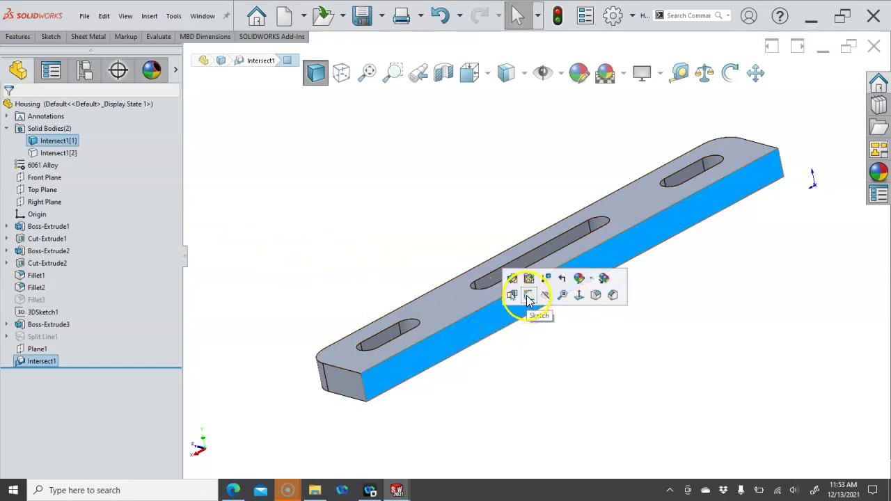
# Step: Start a new sketch on the bar's long side face
pyautogui.click(527, 296)
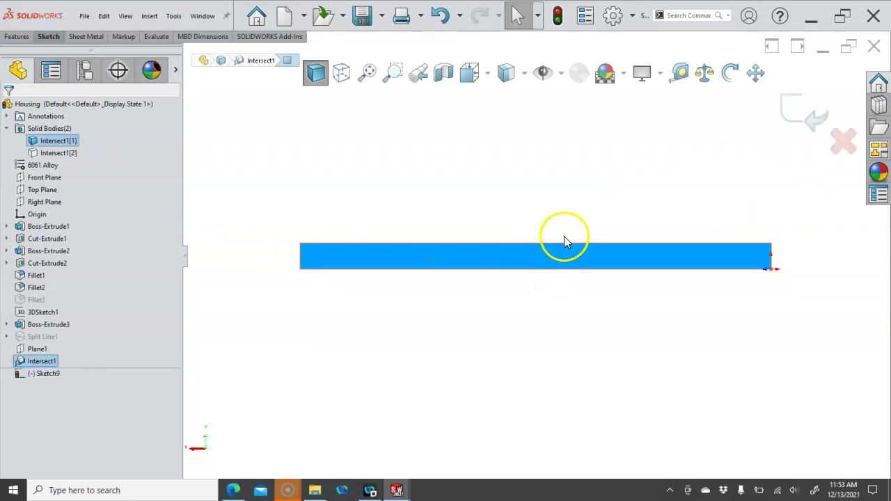
pyautogui.scroll(-2, 564, 243)
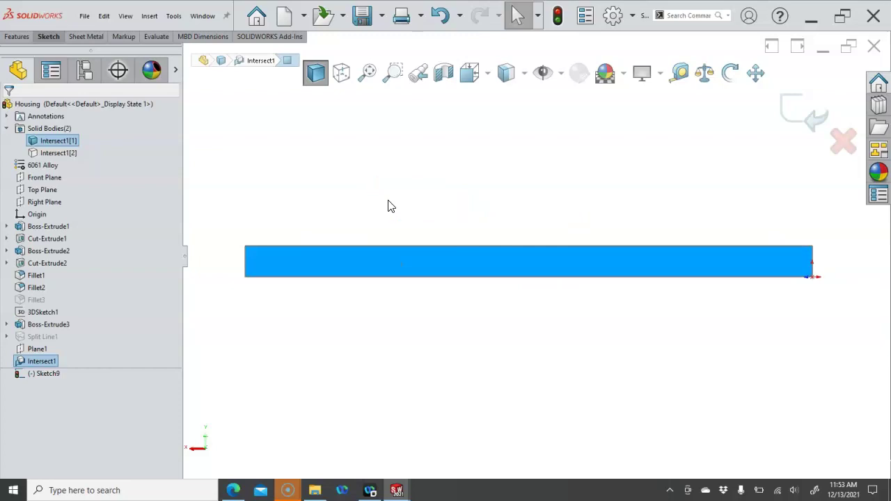
pyautogui.scroll(-1, 376, 189)
pyautogui.scroll(1, 377, 190)
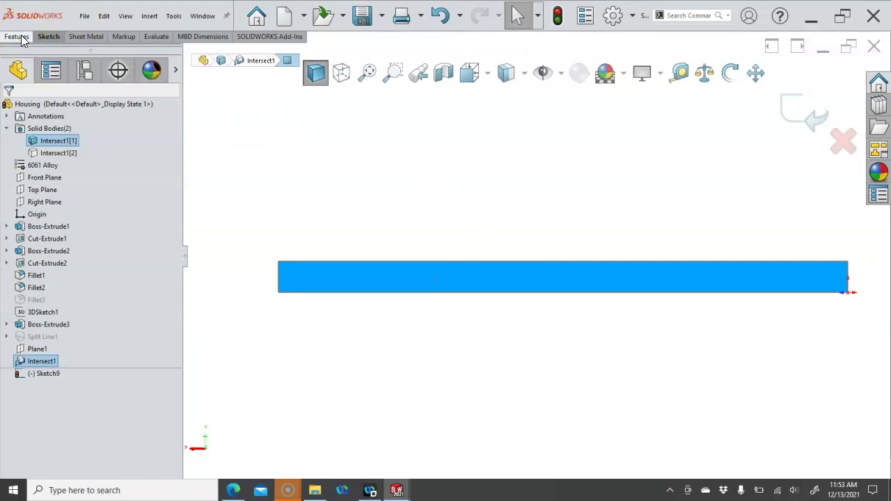
# Step: Draw a 220 mm horizontal construction centerline corner to corner across the face
pyautogui.click(46, 36)
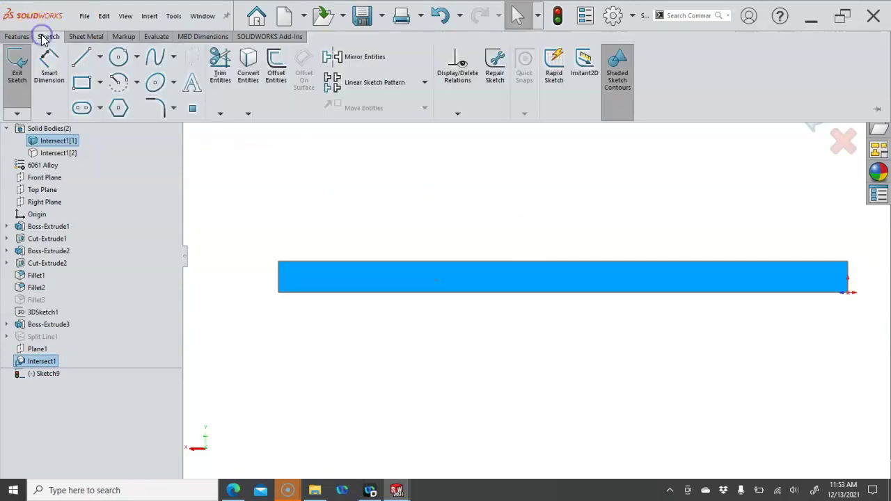
pyautogui.click(99, 60)
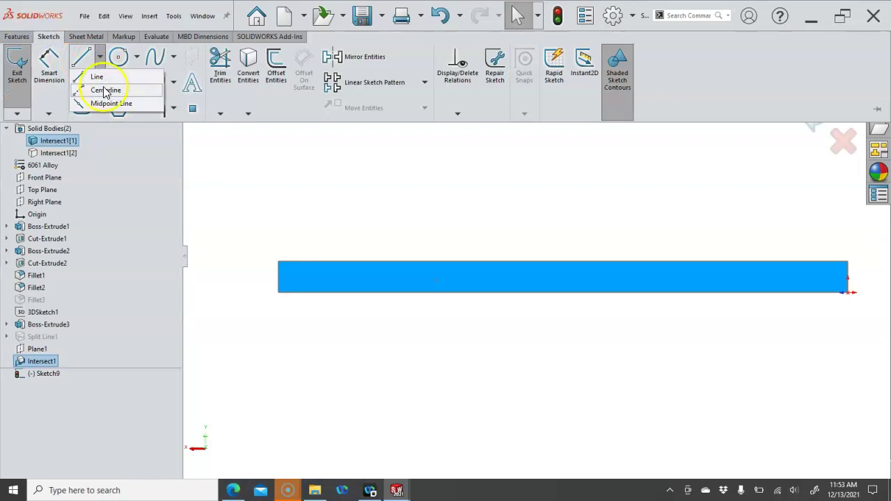
pyautogui.click(279, 278)
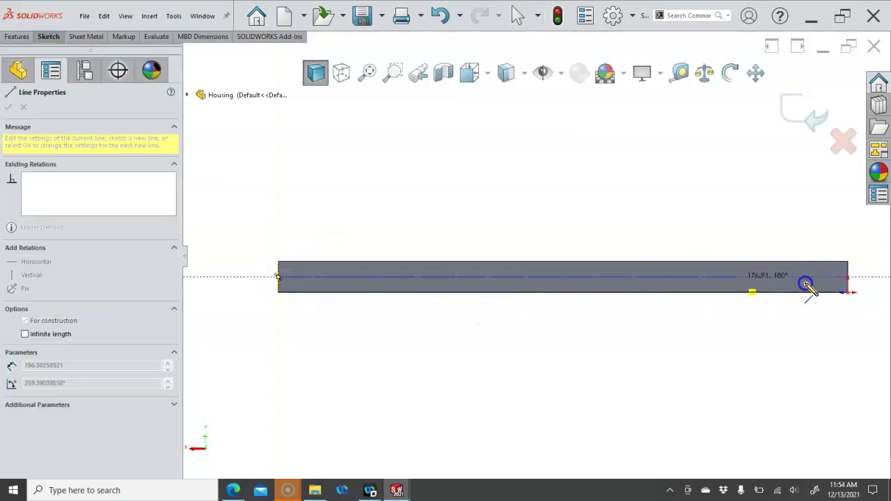
pyautogui.click(848, 277)
pyautogui.rightClick(575, 223)
pyautogui.click(582, 222)
pyautogui.rightClick(528, 224)
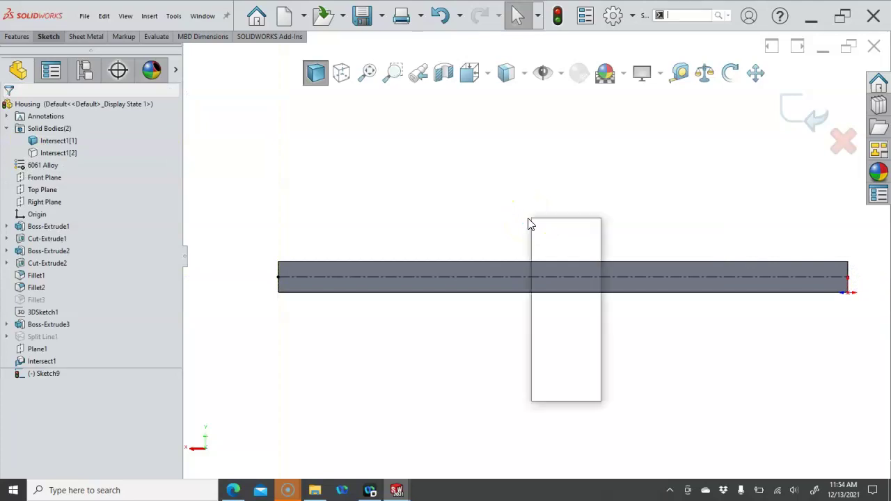
pyautogui.click(574, 385)
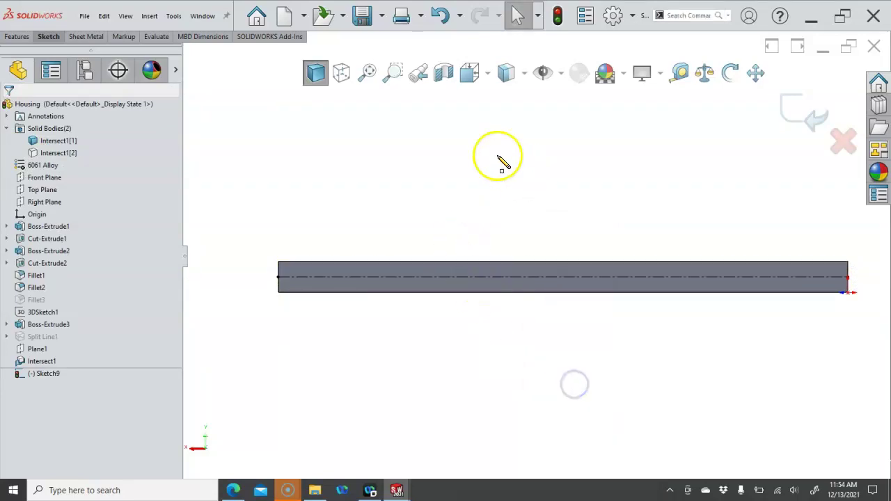
# Step: Switch the part display to Hidden Lines Visible and adjust the view
pyautogui.click(341, 73)
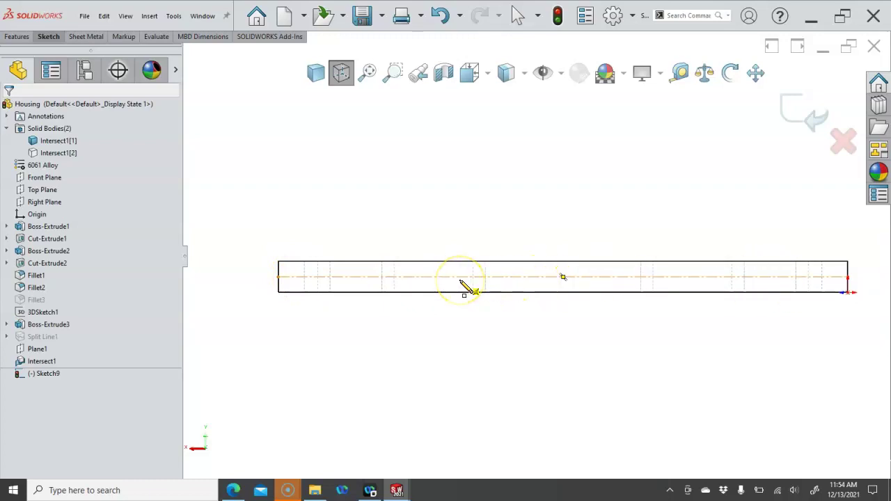
pyautogui.click(416, 279)
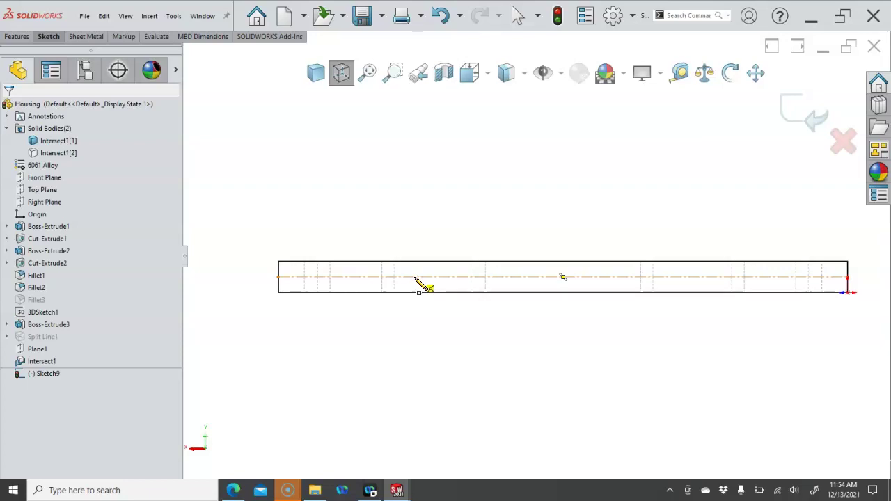
pyautogui.moveTo(416, 278); pyautogui.dragTo(433, 281)
pyautogui.click(422, 276)
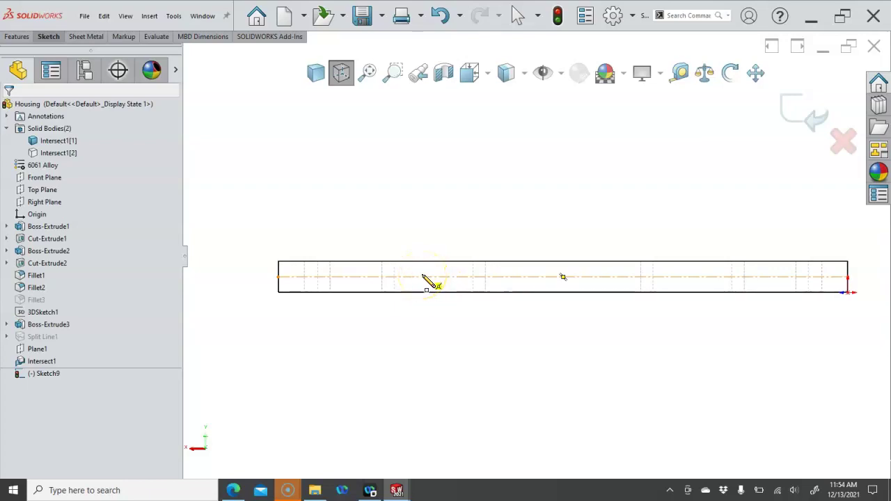
pyautogui.moveTo(386, 260)
pyautogui.mouseDown()
pyautogui.moveTo(362, 255)
pyautogui.moveTo(292, 278)
pyautogui.mouseUp()
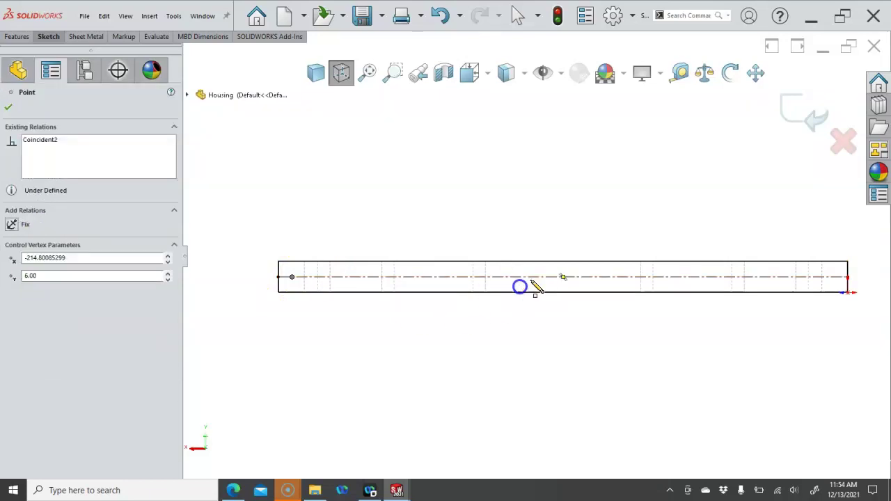
# Step: Place four sketch points spaced along the construction centerline, from left to right
pyautogui.moveTo(483, 243); pyautogui.dragTo(500, 318, button='middle')
pyautogui.moveTo(464, 322); pyautogui.dragTo(465, 321)
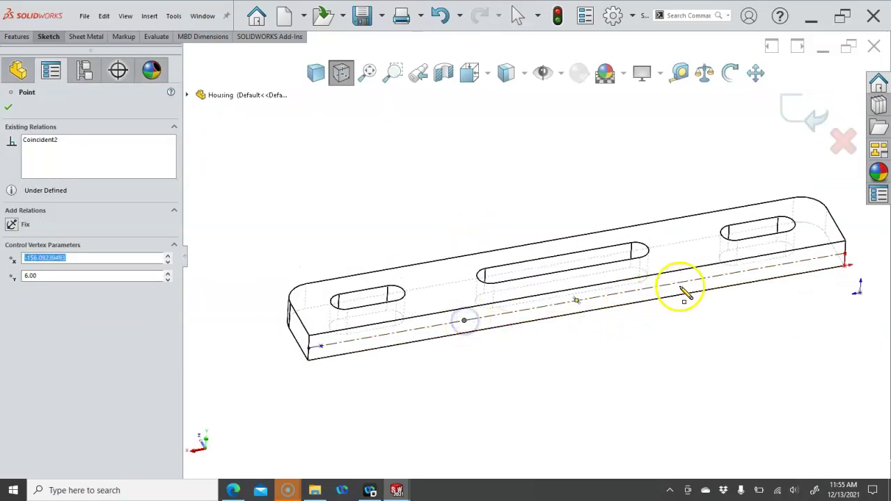
pyautogui.moveTo(705, 284); pyautogui.dragTo(705, 281)
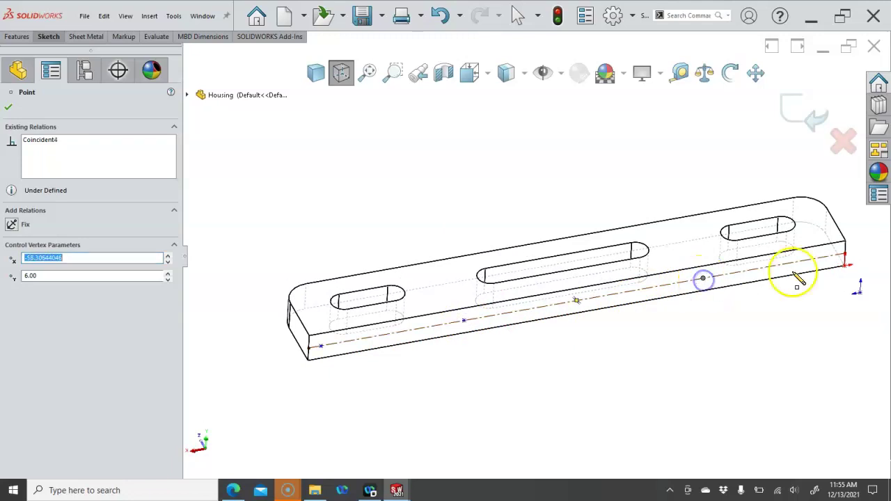
pyautogui.click(830, 261)
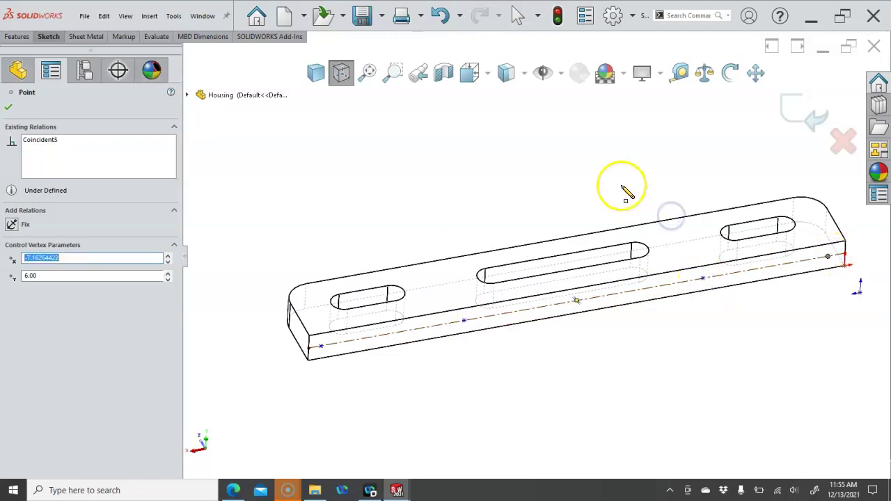
pyautogui.moveTo(597, 202); pyautogui.dragTo(593, 211, button='middle')
pyautogui.rightClick(593, 184)
# Step: In Front view, draw a vertical construction centerline across the bar at its midpoint
pyautogui.click(626, 196)
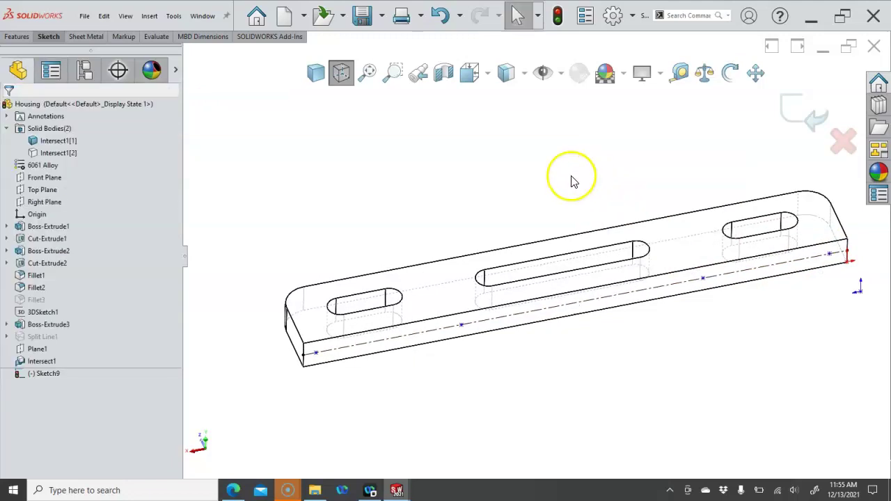
pyautogui.hotkey('ctrl', '1')
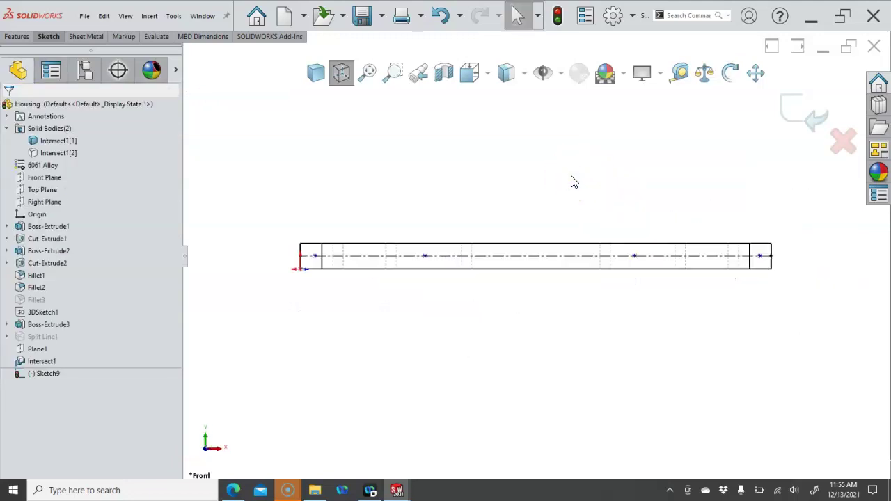
pyautogui.click(559, 183)
pyautogui.click(39, 38)
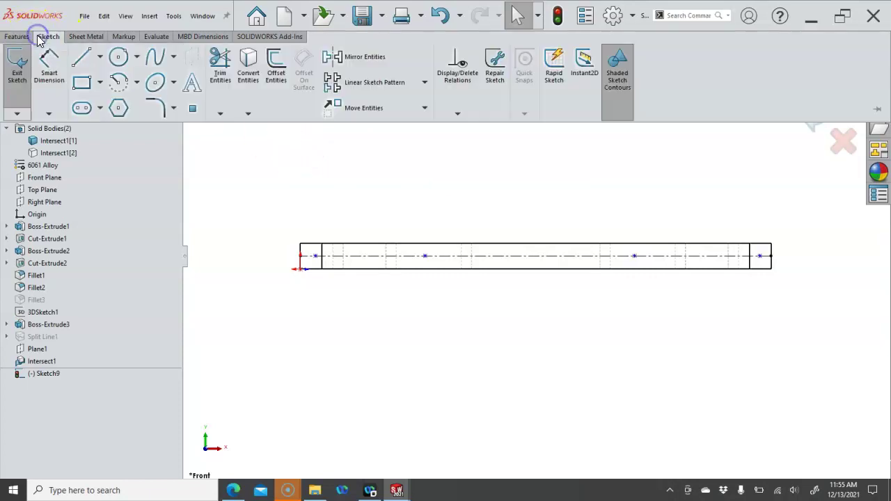
pyautogui.click(100, 57)
pyautogui.click(106, 94)
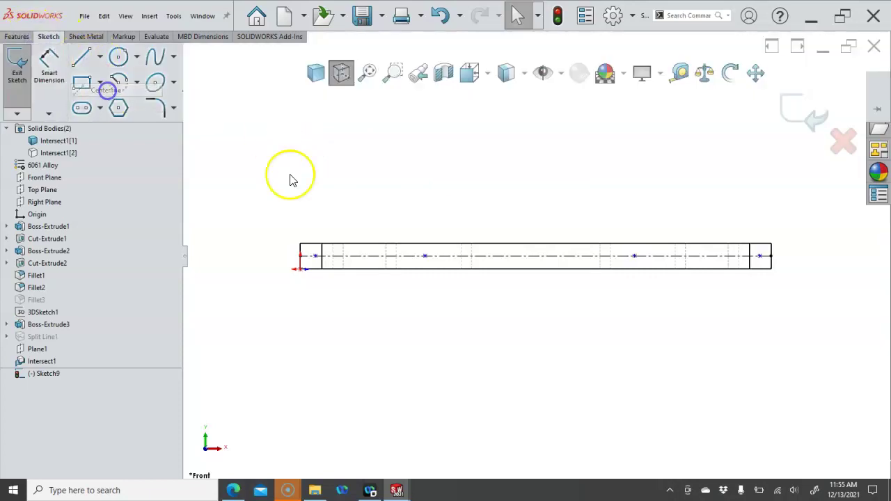
pyautogui.click(535, 242)
pyautogui.click(536, 269)
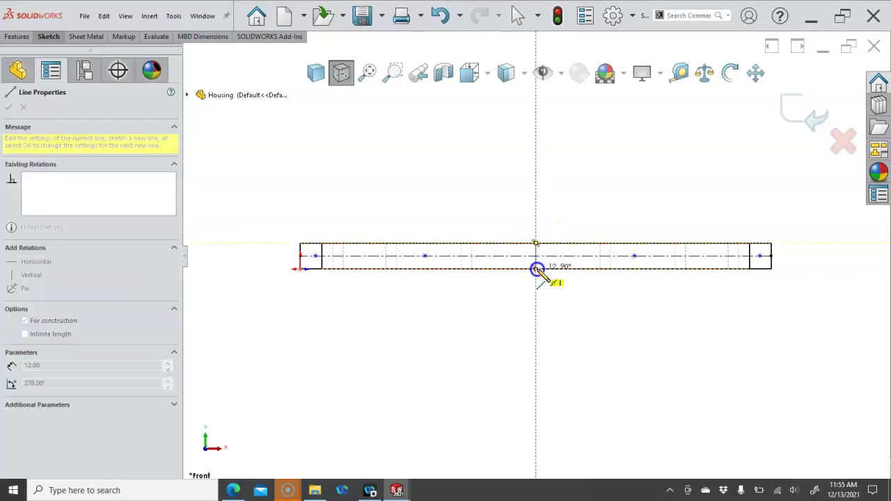
pyautogui.rightClick(571, 231)
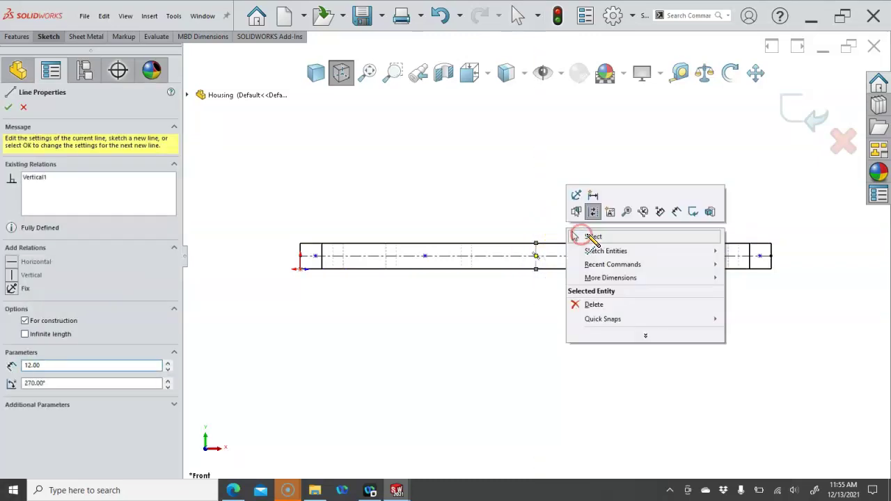
pyautogui.click(591, 235)
pyautogui.click(628, 252)
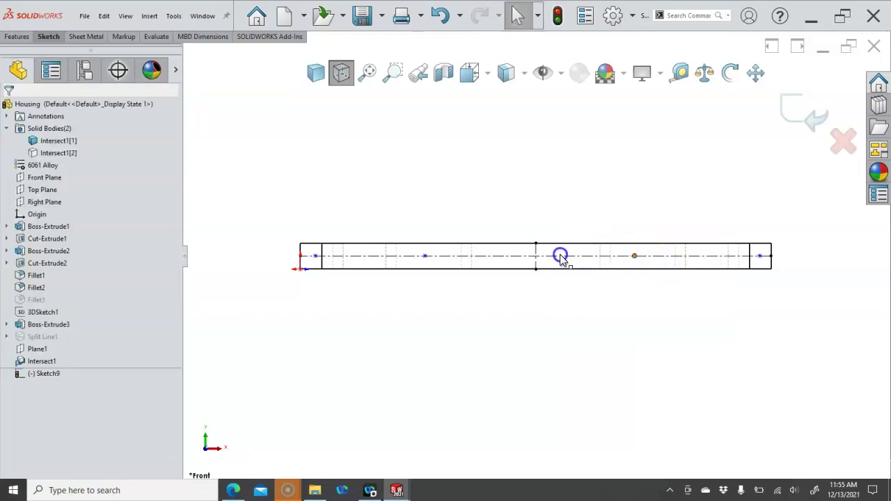
# Step: Make the two inner hole points symmetric about the vertical centreline
pyautogui.moveTo(561, 258); pyautogui.dragTo(425, 258)
pyautogui.keyDown('ctrl'); pyautogui.click(466, 262); pyautogui.keyUp('ctrl')
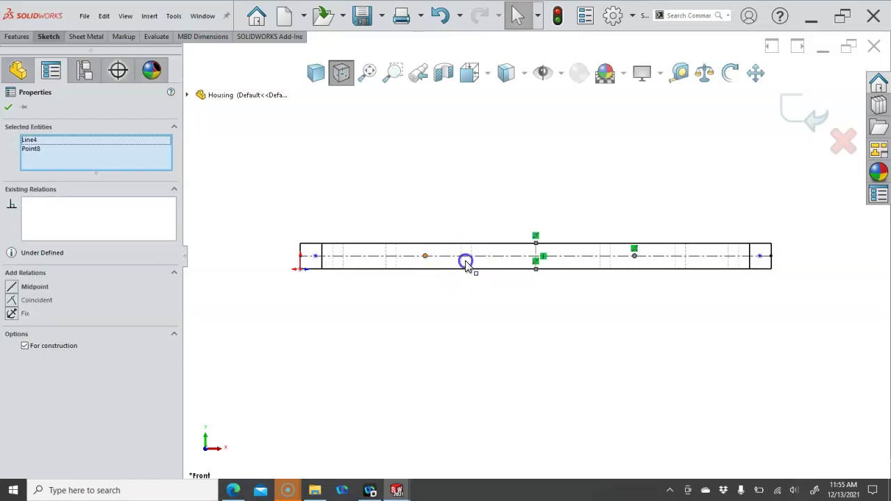
pyautogui.keyDown('ctrl'); pyautogui.click(509, 213); pyautogui.keyUp('ctrl')
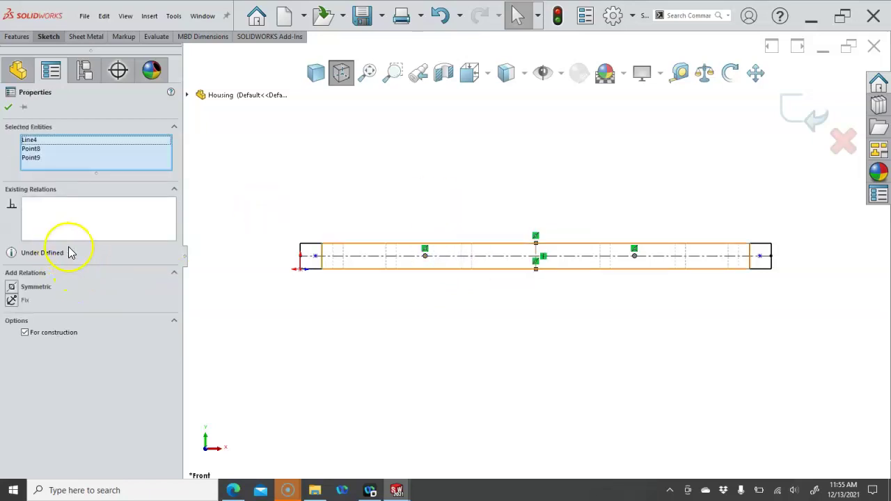
pyautogui.click(12, 292)
pyautogui.click(348, 250)
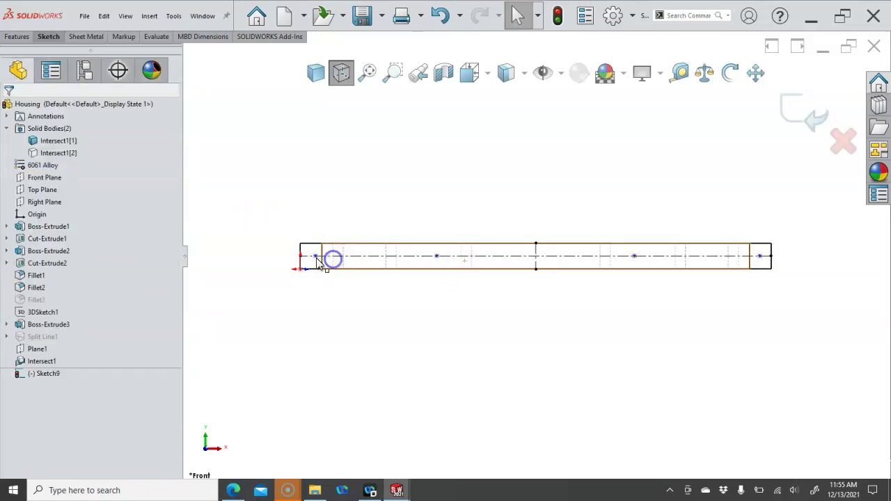
# Step: Make the two outer end points symmetric about the vertical centreline
pyautogui.moveTo(396, 265)
pyautogui.mouseDown()
pyautogui.moveTo(525, 267)
pyautogui.moveTo(534, 255)
pyautogui.mouseUp()
pyautogui.click(761, 259)
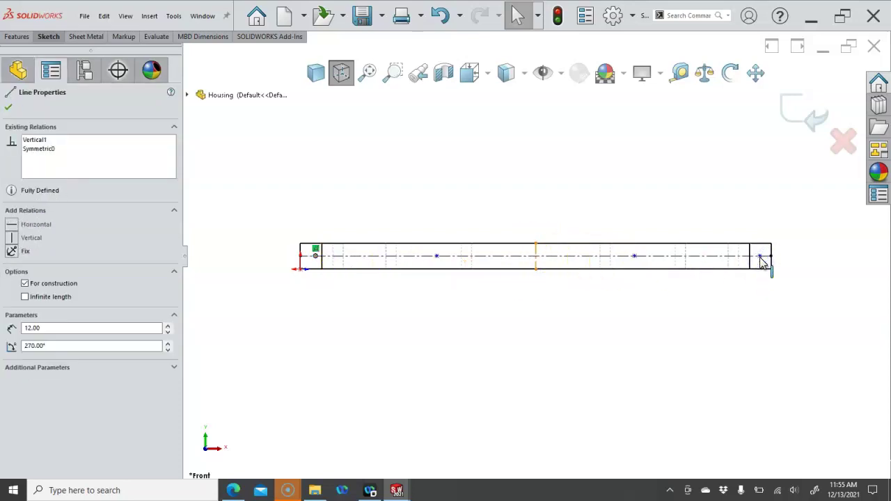
pyautogui.keyDown('ctrl'); pyautogui.click(760, 257); pyautogui.keyUp('ctrl')
pyautogui.keyDown('ctrl'); pyautogui.click(759, 247); pyautogui.keyUp('ctrl')
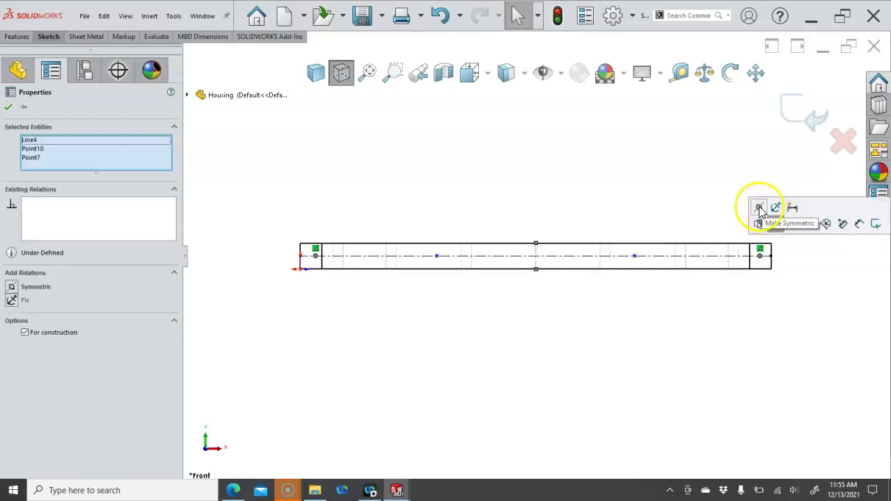
pyautogui.click(760, 211)
pyautogui.rightClick(638, 208)
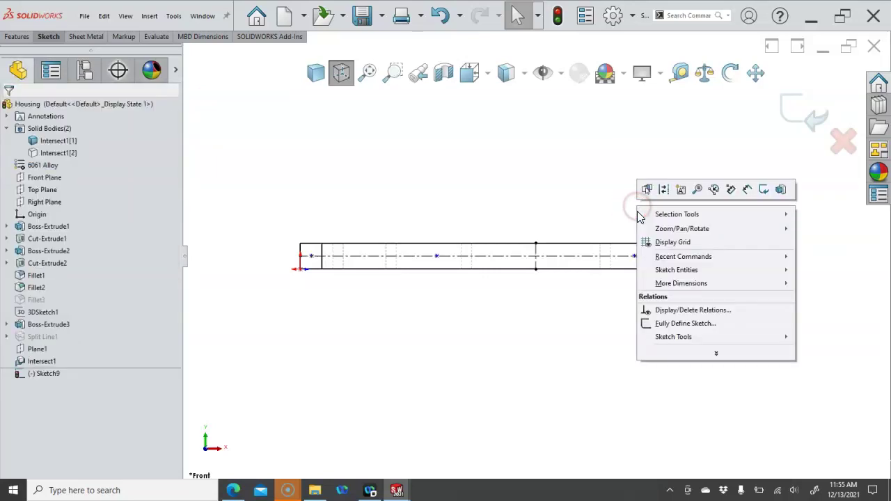
# Step: Dimension the outer right point 5.00 mm from the bar's right edge
pyautogui.click(747, 189)
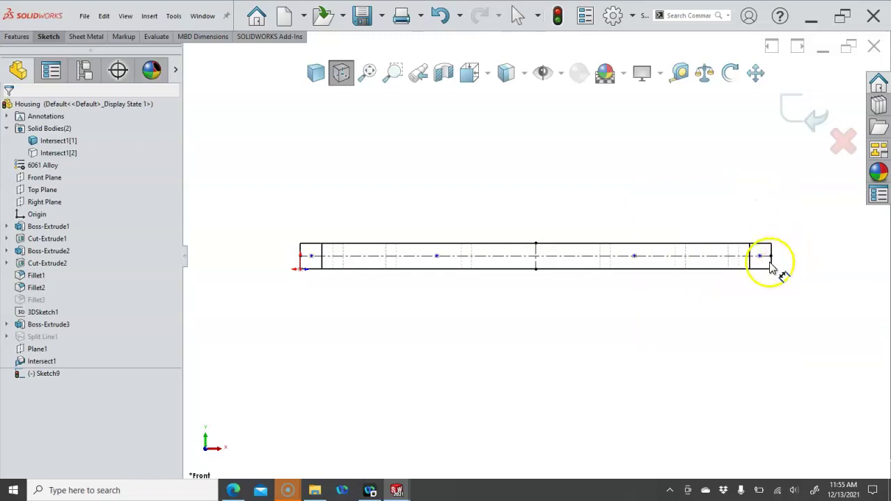
pyautogui.click(772, 269)
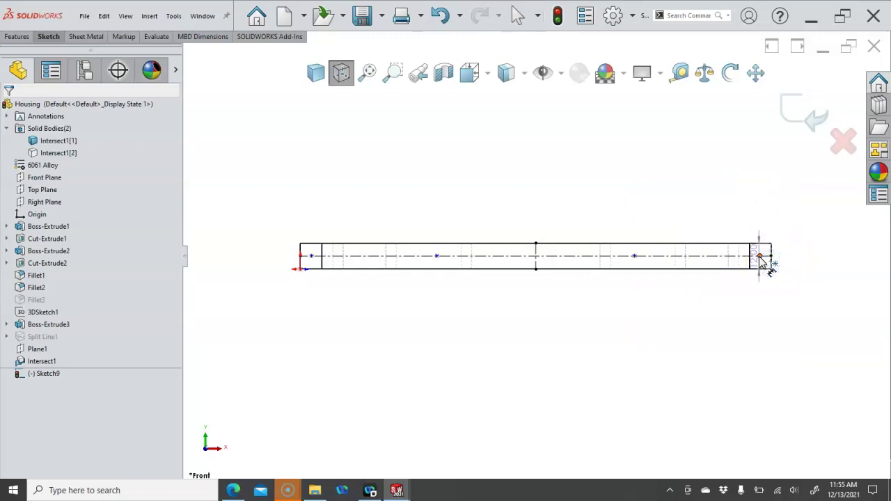
pyautogui.click(760, 256)
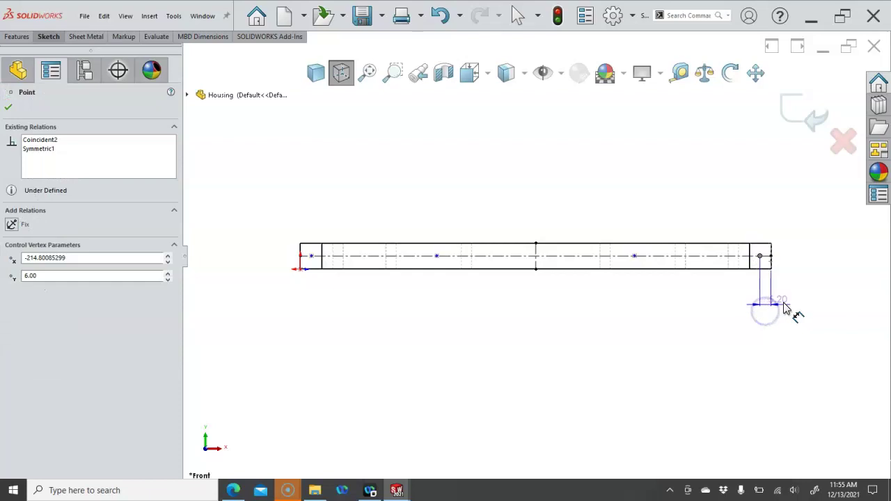
pyautogui.click(793, 307)
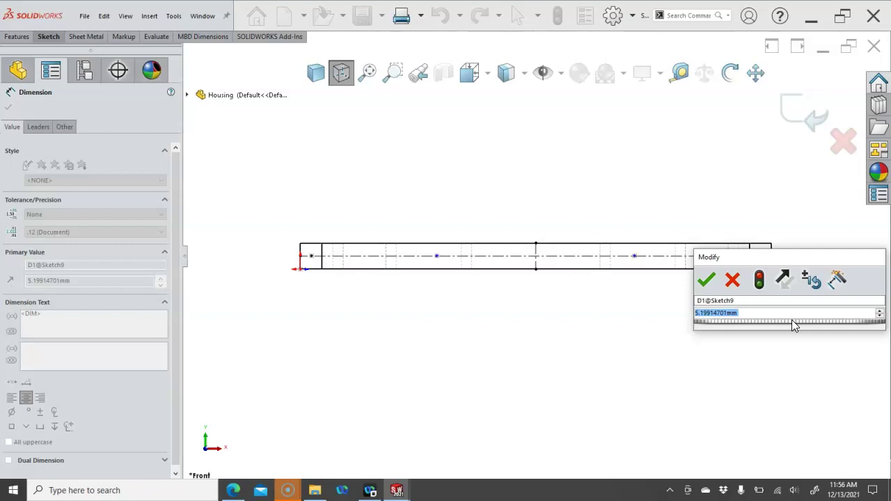
pyautogui.write('5.2')
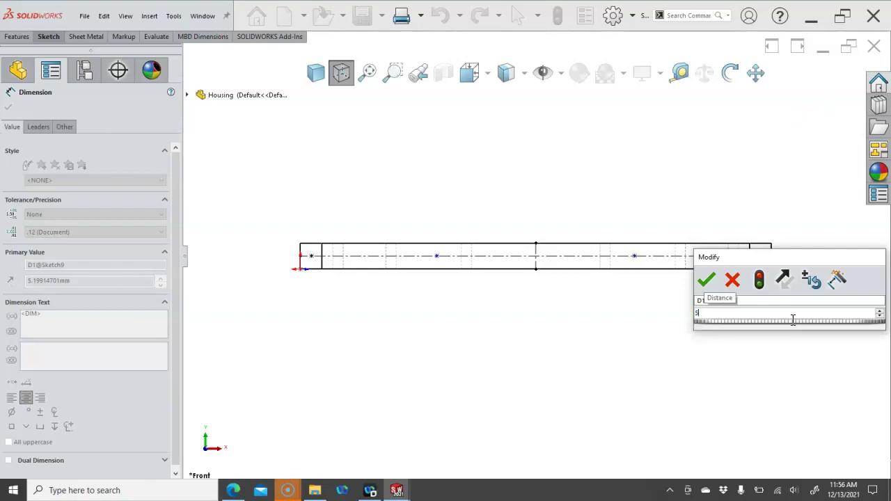
pyautogui.press('Return')
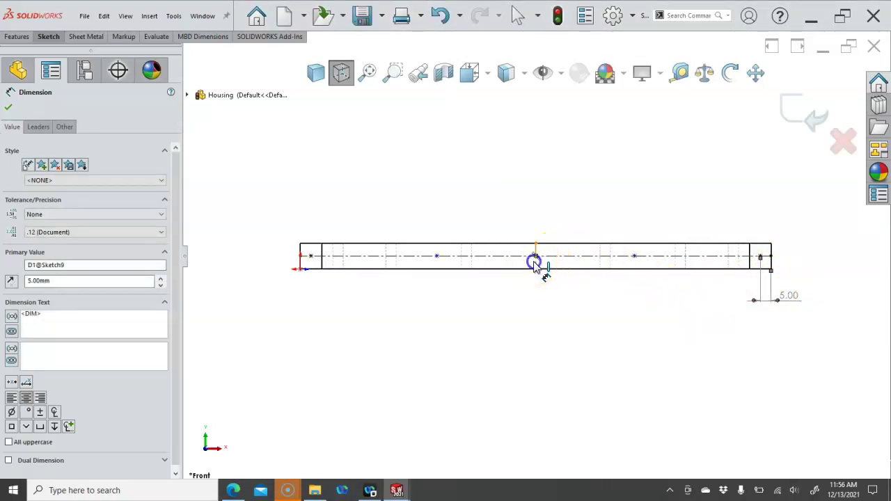
# Step: Add a trial 105.00 driven dimension from the right end to the centre
pyautogui.click(760, 258)
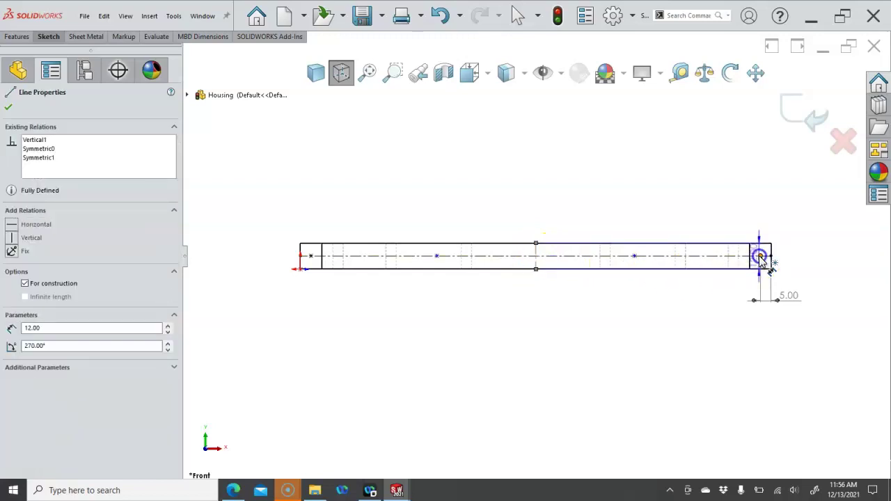
pyautogui.click(677, 312)
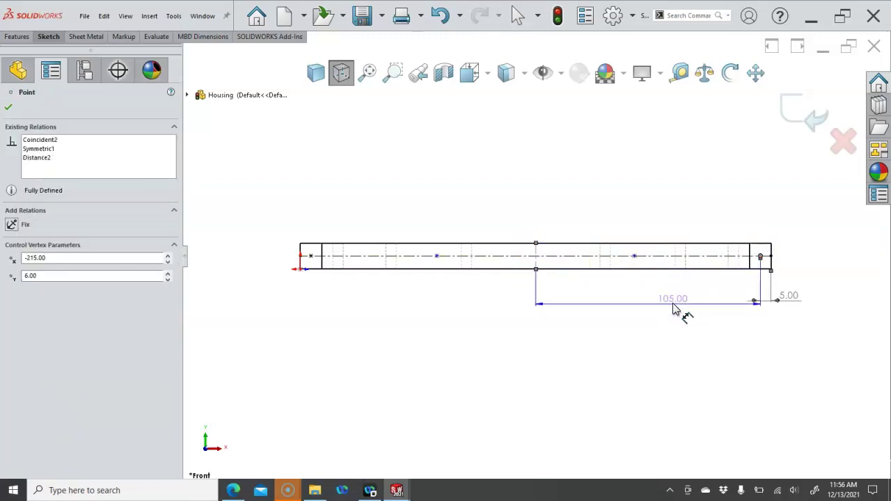
pyautogui.click(669, 310)
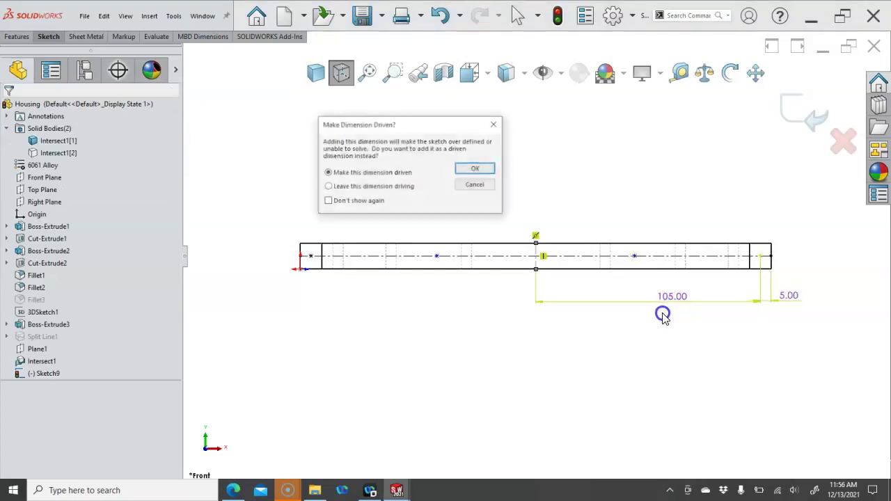
pyautogui.click(463, 173)
pyautogui.click(726, 260)
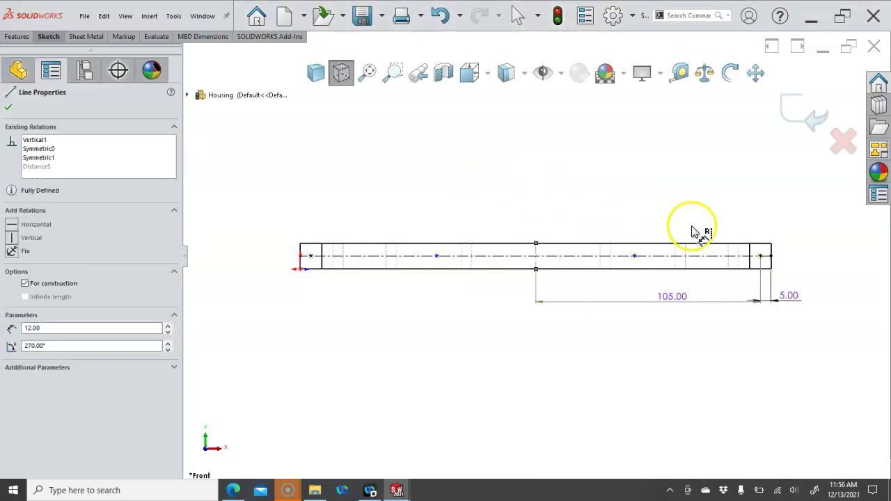
pyautogui.rightClick(791, 296)
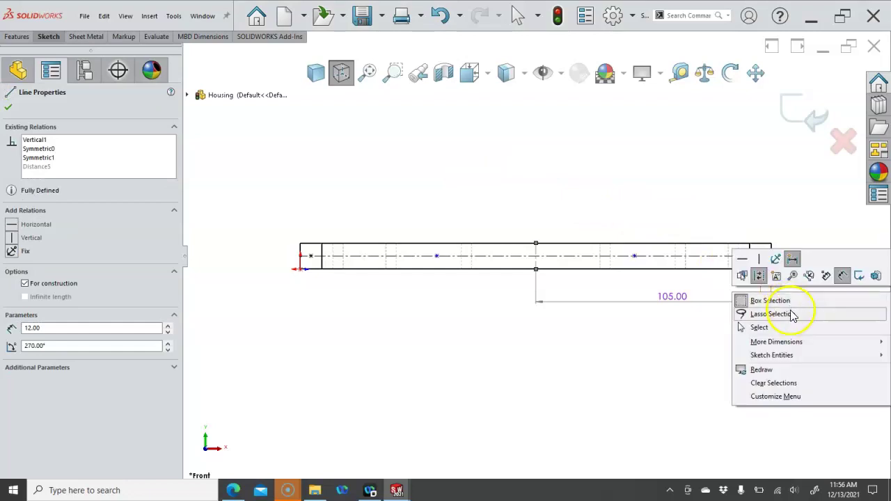
pyautogui.click(750, 327)
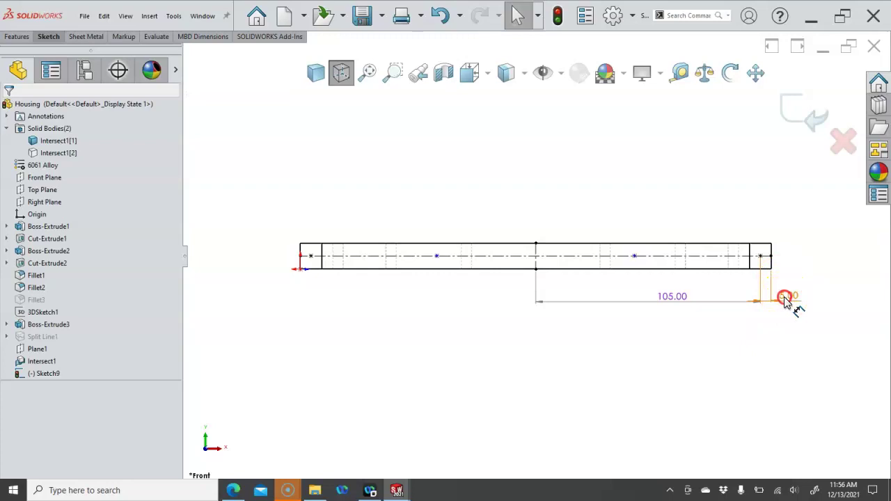
# Step: Delete the 105.00 driven dimension, keeping the 5.00 one
pyautogui.click(785, 299)
pyautogui.rightClick(786, 301)
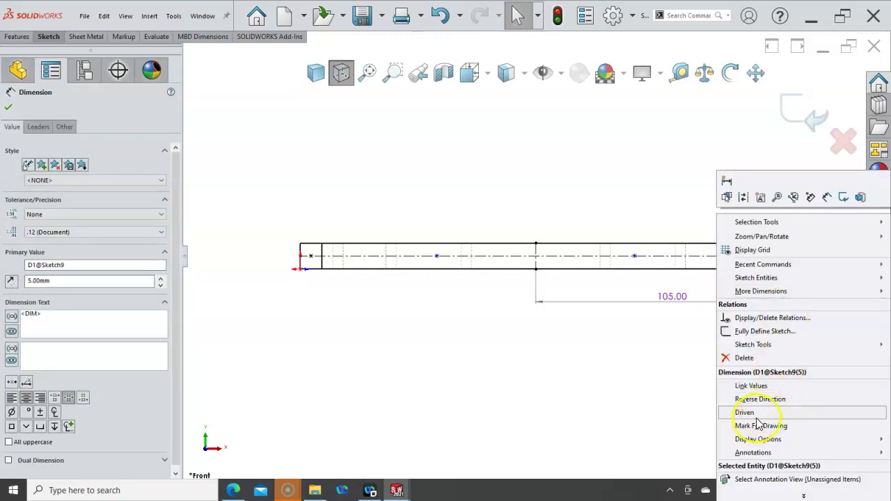
pyautogui.click(663, 304)
pyautogui.rightClick(663, 301)
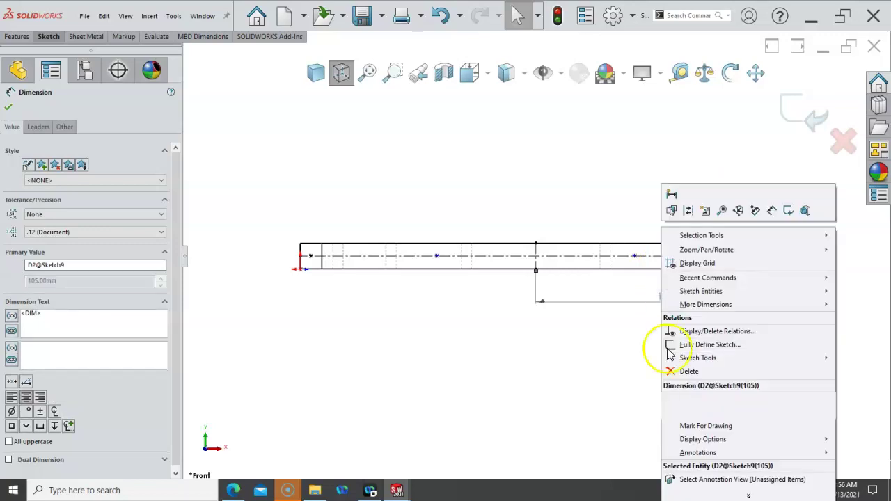
pyautogui.click(615, 351)
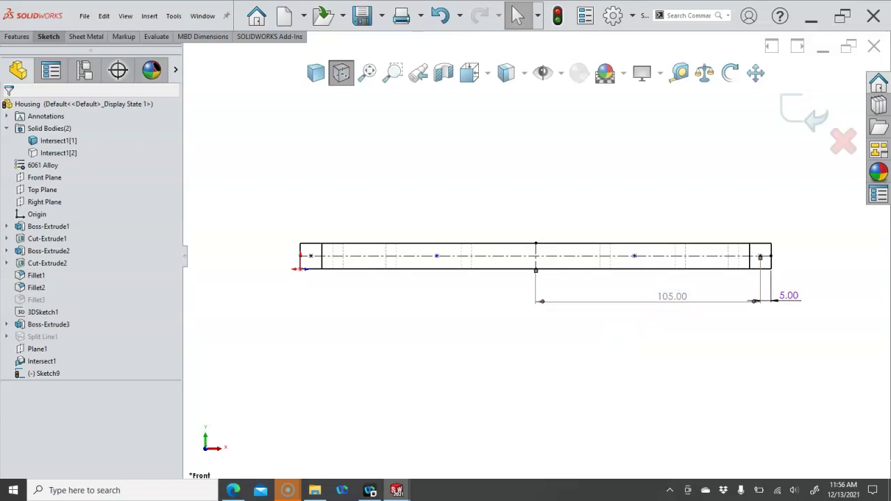
pyautogui.click(671, 298)
pyautogui.press('Delete')
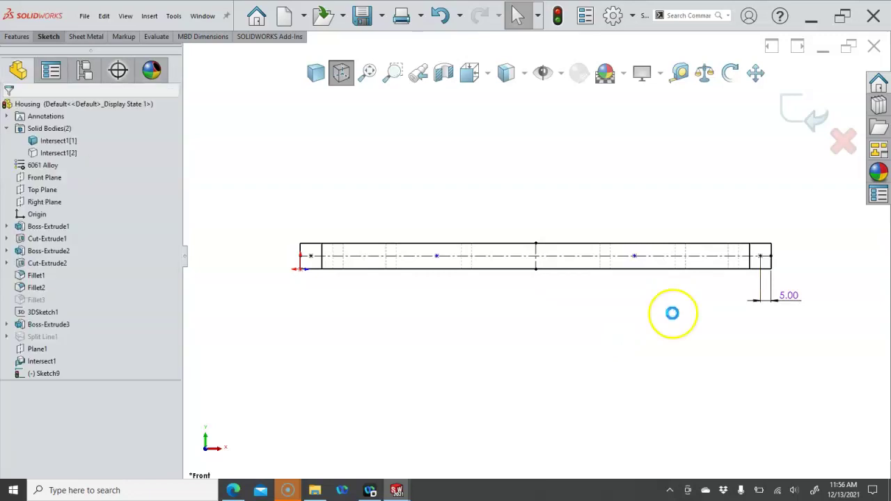
pyautogui.rightClick(673, 314)
# Step: Dimension the inner right hole point 65 mm from the right edge, then exit the sketch
pyautogui.click(786, 298)
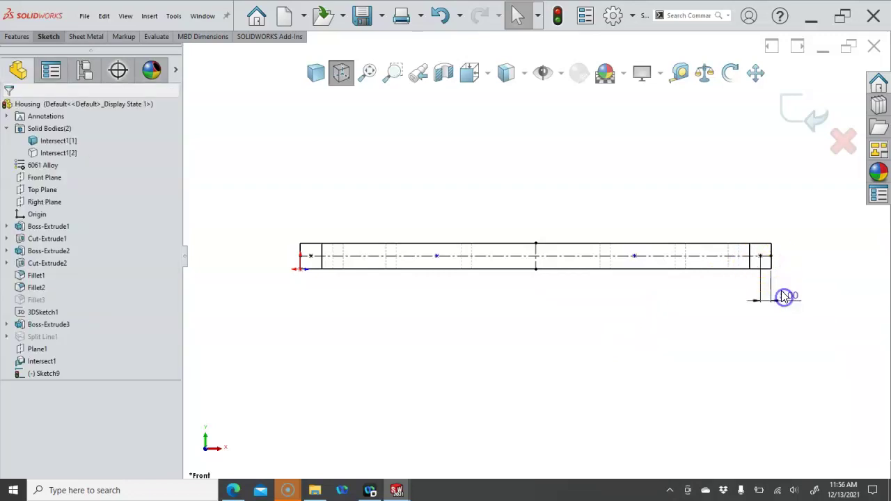
pyautogui.click(662, 258)
pyautogui.click(635, 256)
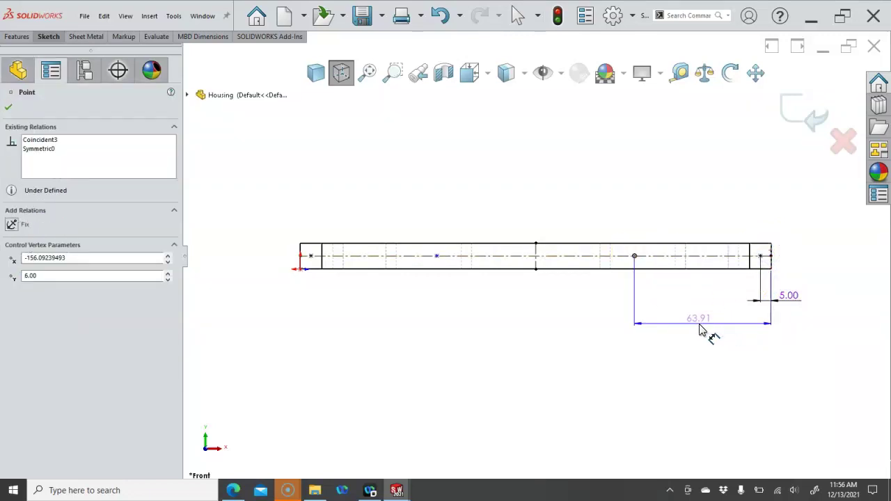
pyautogui.click(700, 324)
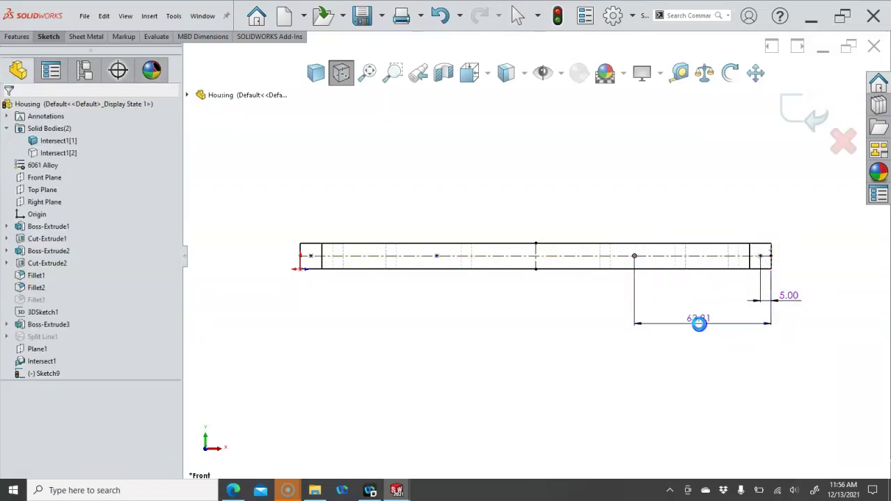
pyautogui.write('65')
pyautogui.click(617, 304)
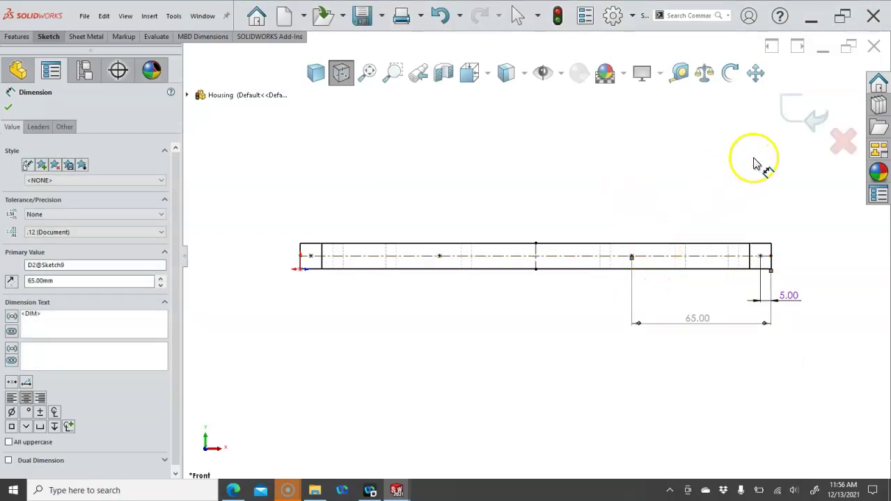
pyautogui.click(692, 161)
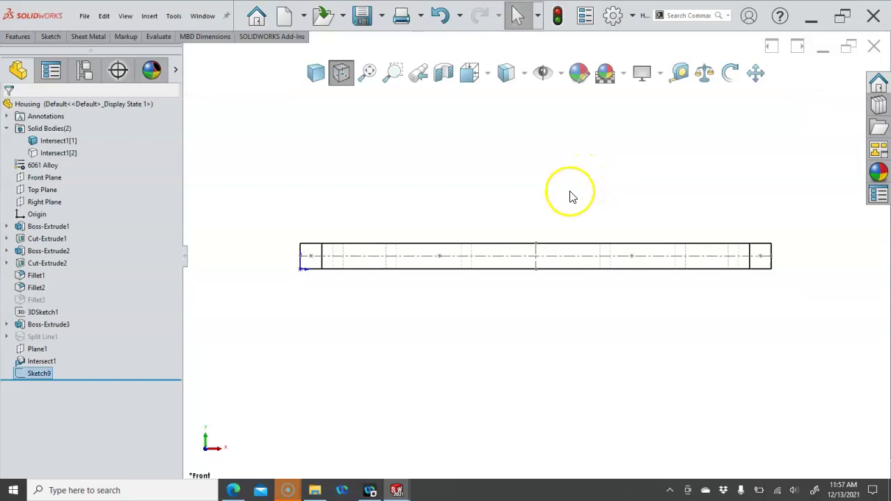
pyautogui.moveTo(569, 197); pyautogui.dragTo(553, 350, button='middle')
# Step: Rename Sketch9 to 'fast layout' in the FeatureManager tree
pyautogui.scroll(-2, 498, 202)
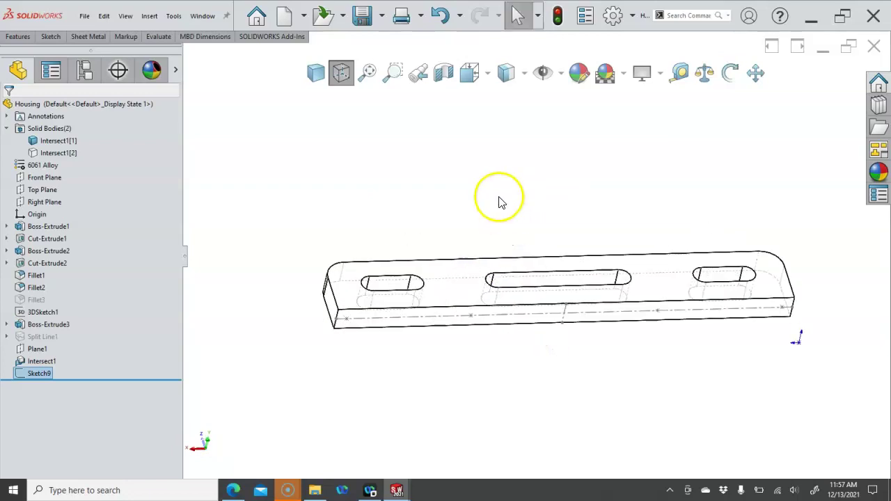
pyautogui.moveTo(445, 215); pyautogui.dragTo(449, 194, button='middle')
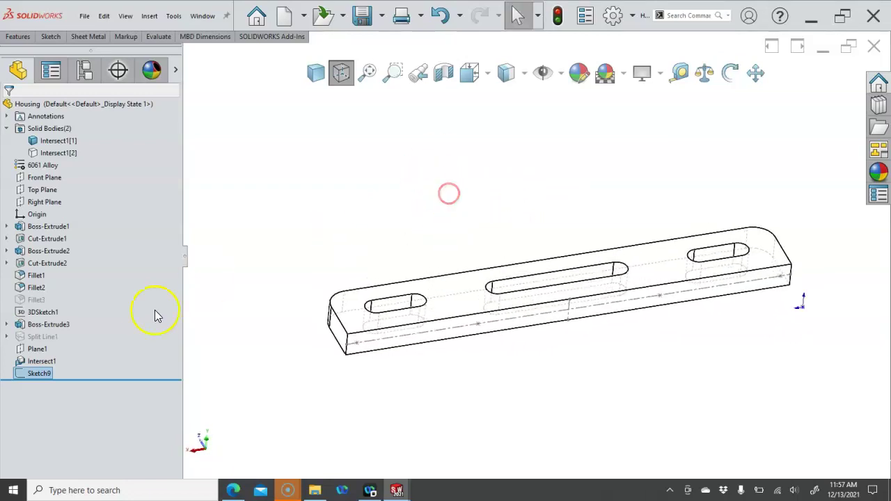
pyautogui.click(41, 373)
pyautogui.click(42, 373)
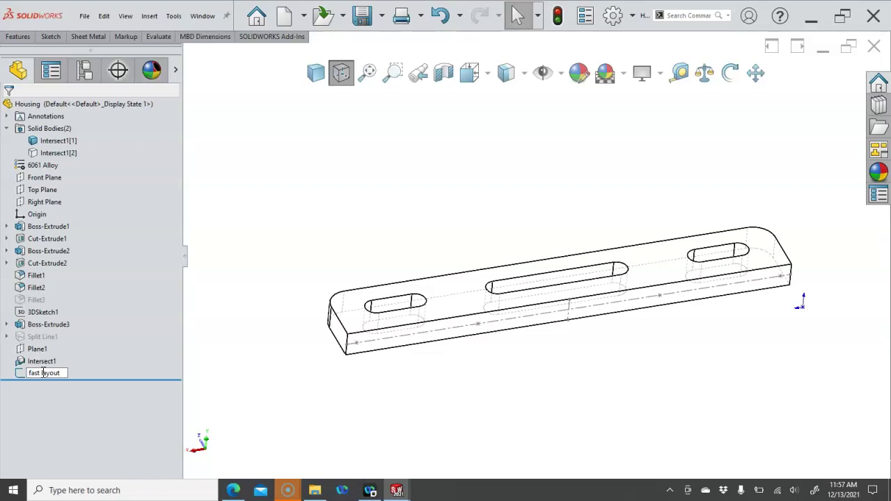
pyautogui.write('fast layout')
pyautogui.click(203, 365)
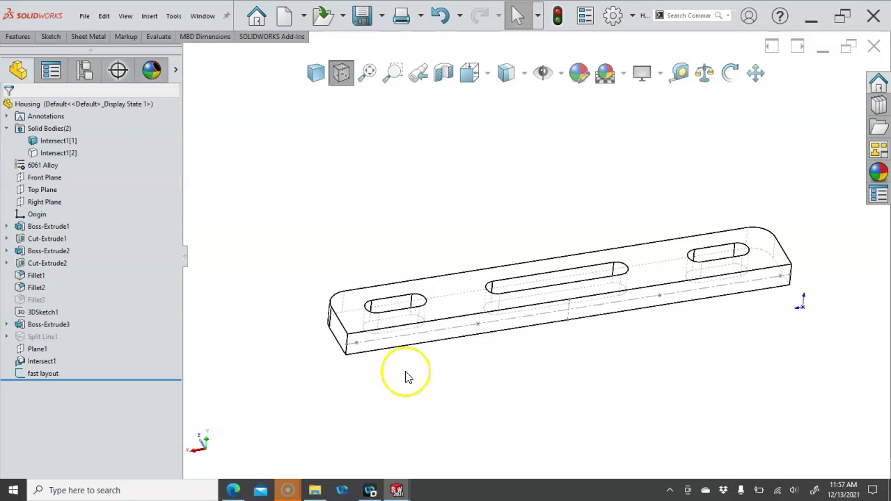
# Step: Start a Hole Wizard feature on the housing's lower body
pyautogui.click(365, 340)
pyautogui.rightClick(365, 336)
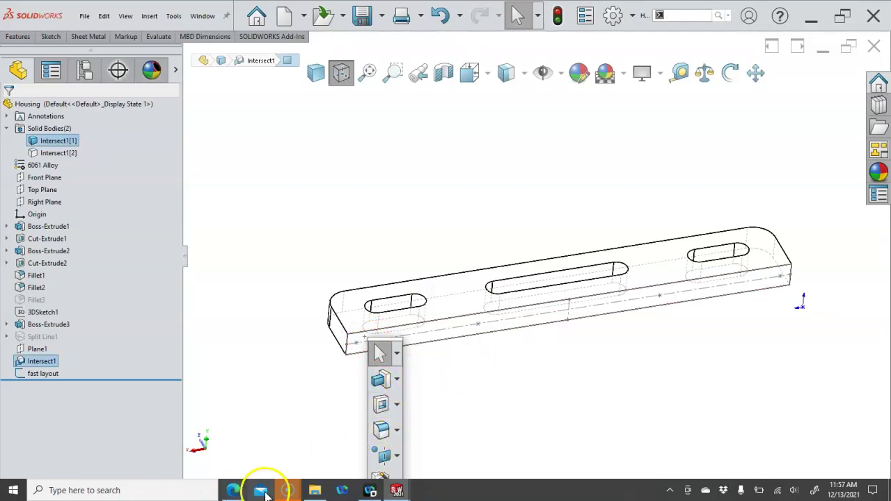
pyautogui.click(320, 452)
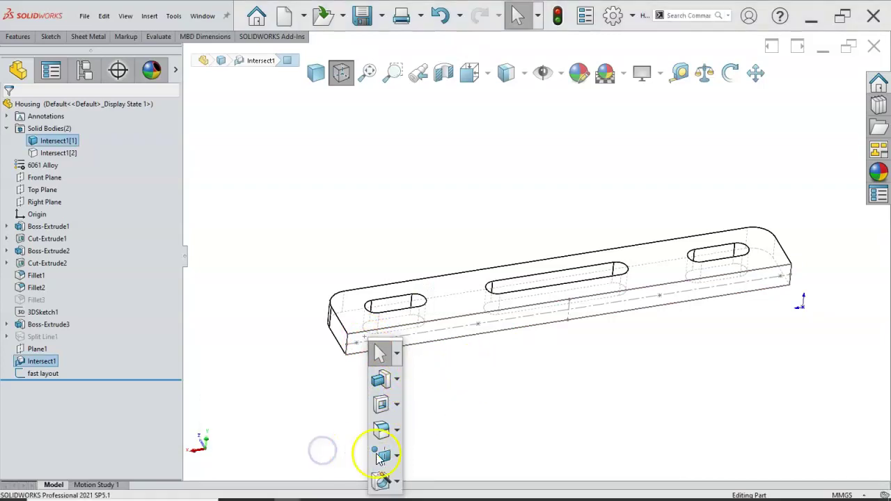
pyautogui.click(381, 479)
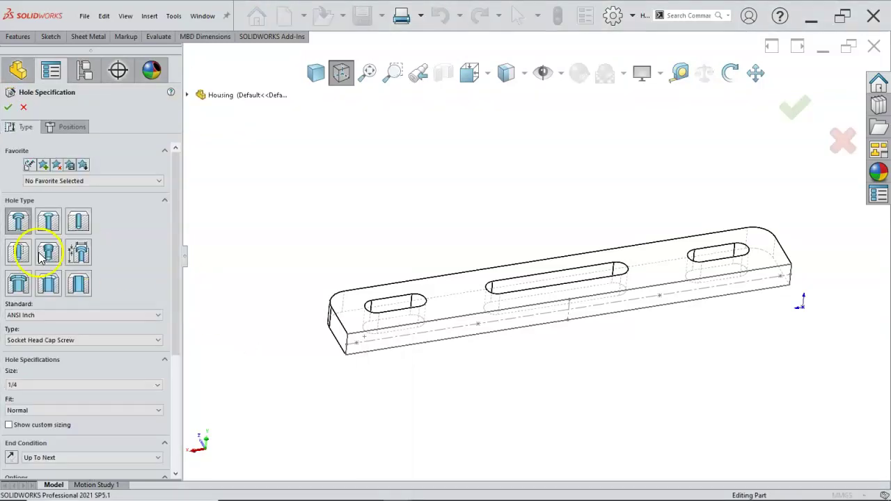
# Step: Set the tapped hole to ANSI Metric standard, size M6x1.0
pyautogui.click(42, 315)
pyautogui.click(42, 333)
pyautogui.click(79, 385)
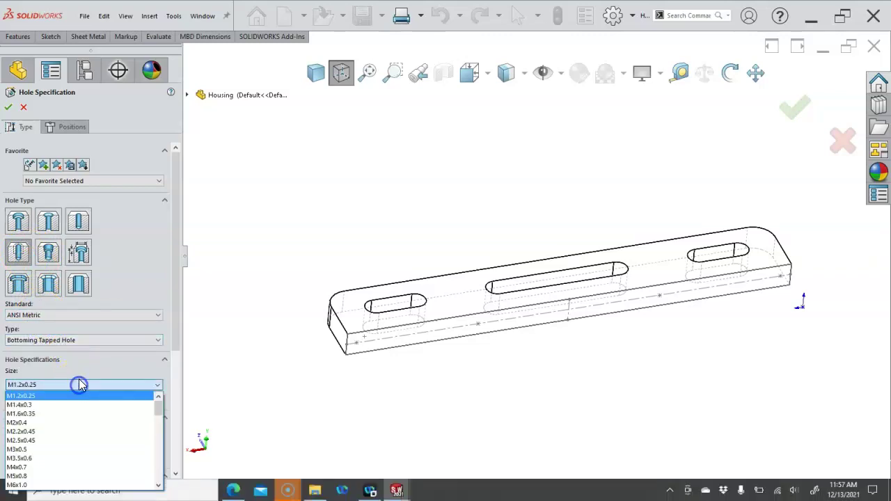
pyautogui.scroll(-6, 70, 409)
pyautogui.scroll(1, 70, 409)
pyautogui.scroll(8, 67, 413)
pyautogui.scroll(3, 68, 414)
pyautogui.click(66, 408)
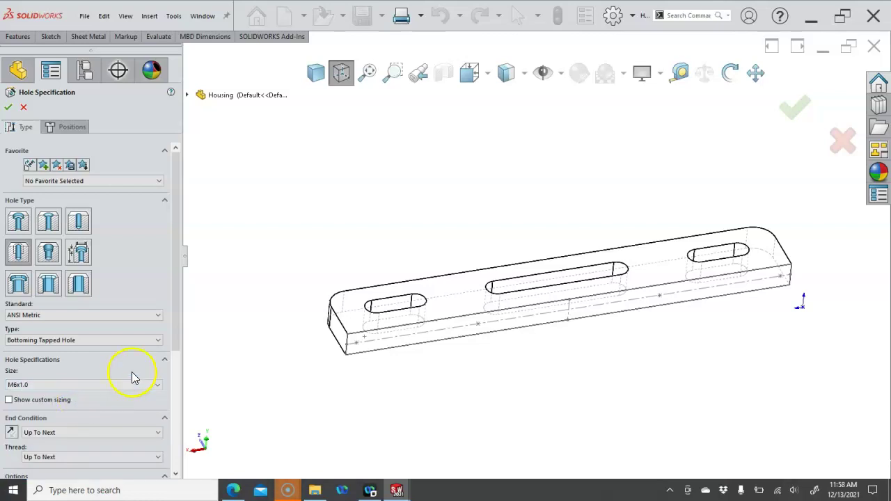
pyautogui.moveTo(176, 333); pyautogui.dragTo(175, 340)
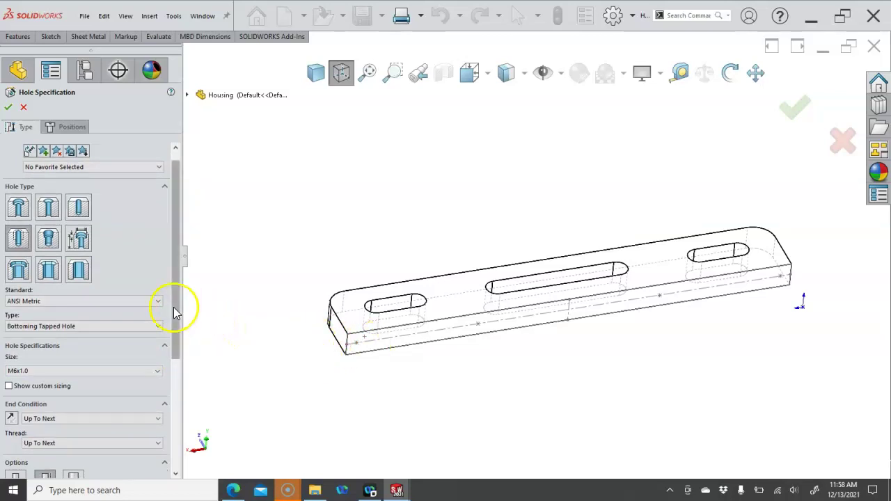
pyautogui.moveTo(175, 311); pyautogui.dragTo(175, 355)
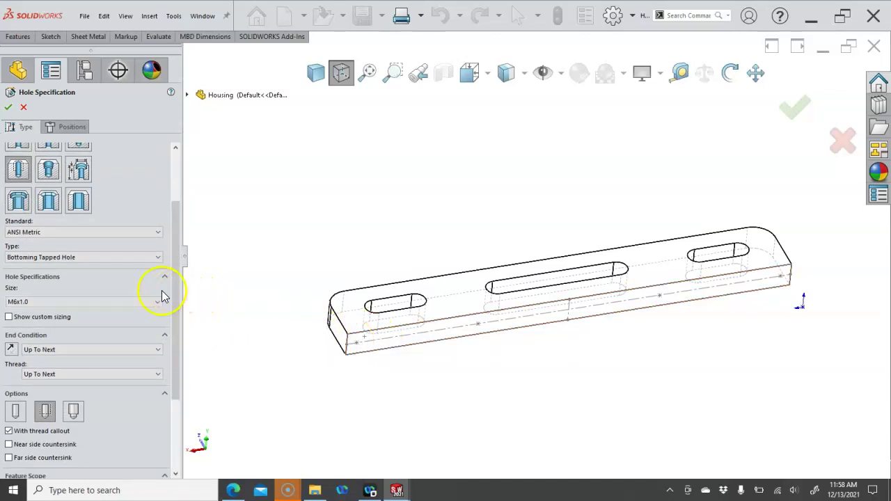
# Step: Make the hole blind, 15.00 mm deep with 12.00 mm thread
pyautogui.click(94, 350)
pyautogui.click(84, 359)
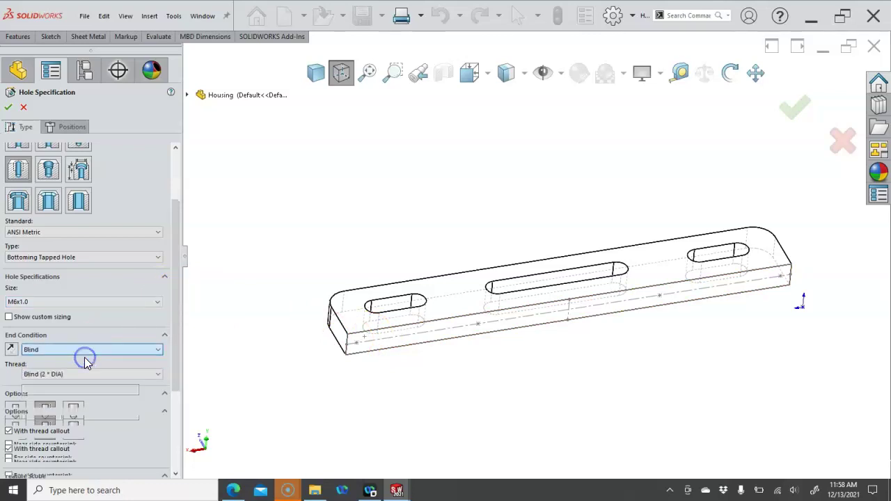
pyautogui.moveTo(175, 313); pyautogui.dragTo(174, 352)
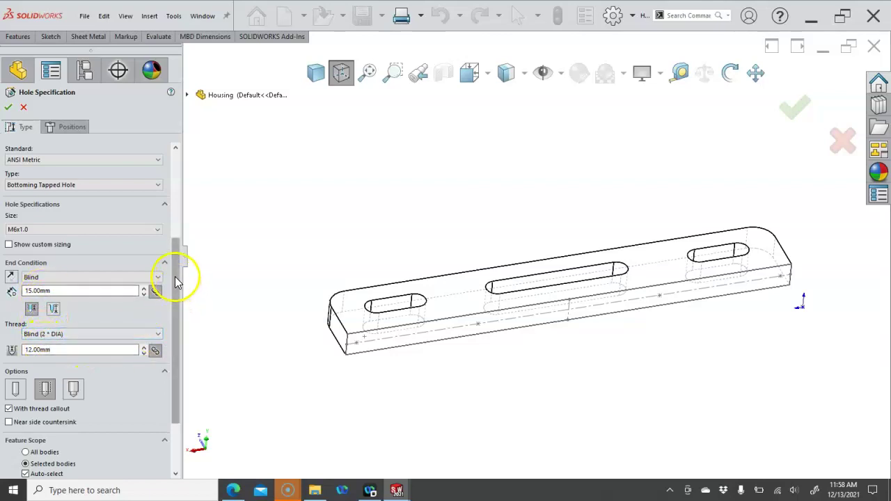
pyautogui.moveTo(178, 278); pyautogui.dragTo(177, 191)
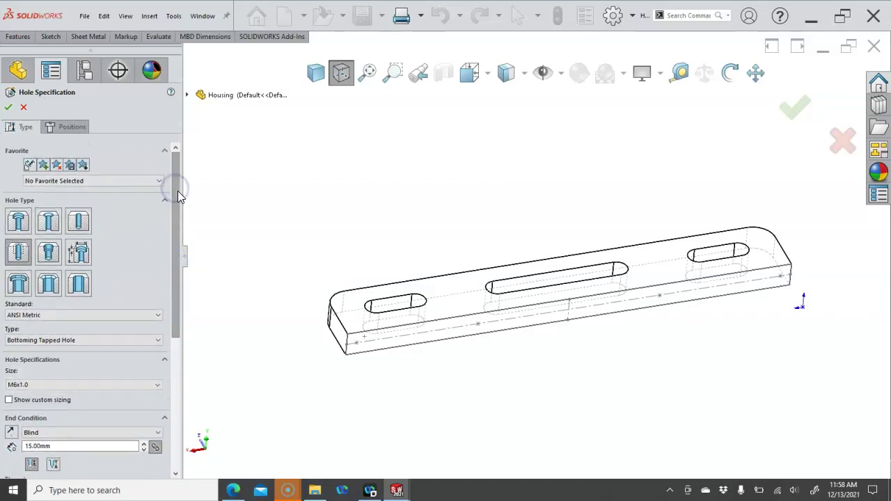
# Step: Place four hole points on the fast layout points along the bar and create M6x1.0 Tapped Hole1
pyautogui.click(63, 127)
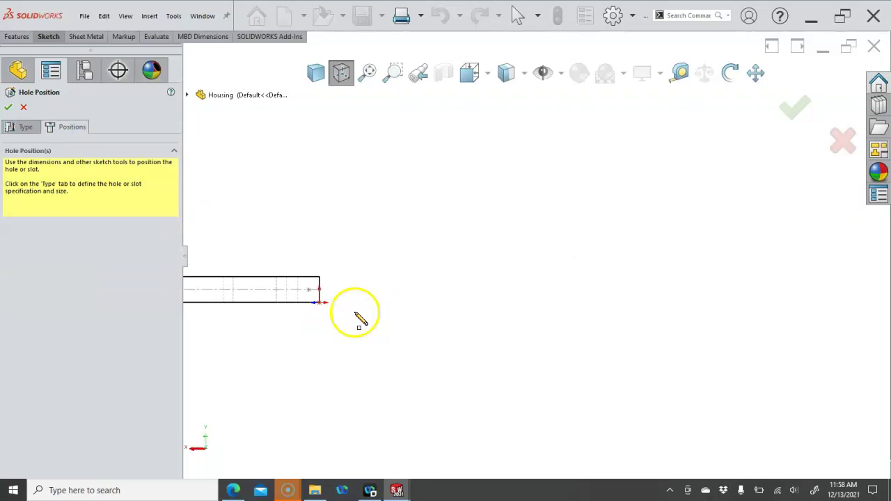
pyautogui.click(309, 292)
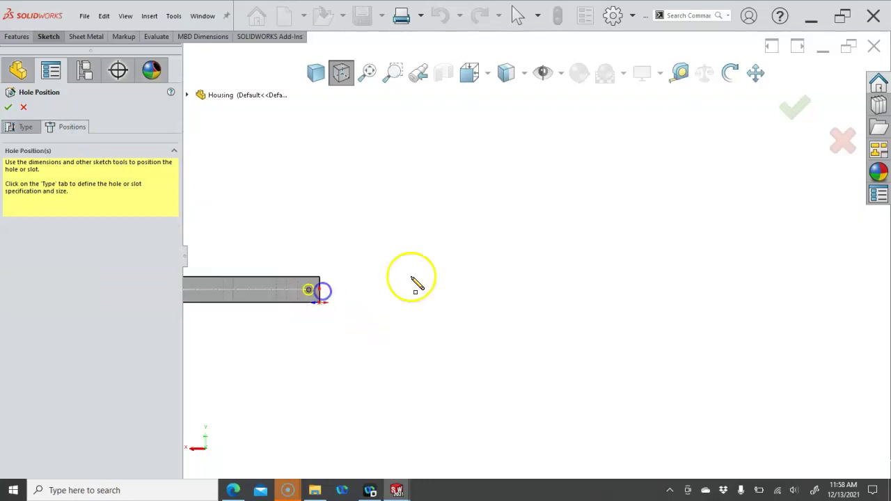
pyautogui.hotkey('ctrl', '1')
pyautogui.moveTo(422, 252); pyautogui.dragTo(440, 258)
pyautogui.click(440, 258)
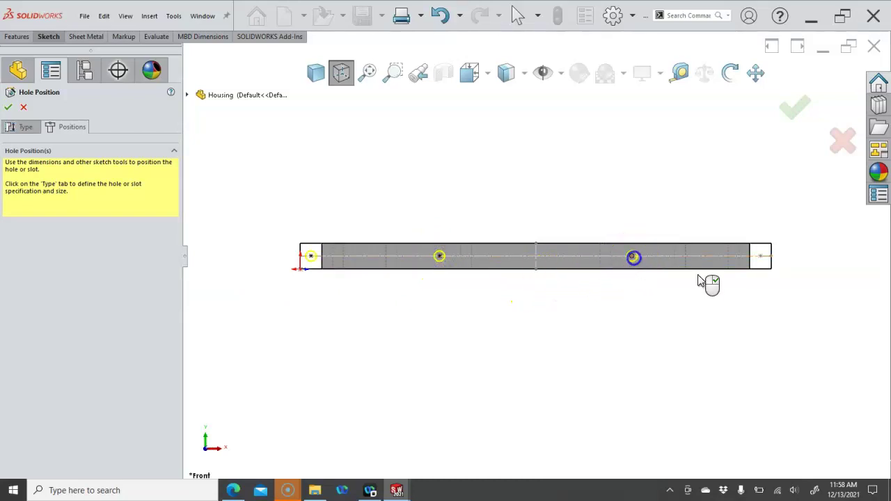
pyautogui.moveTo(700, 280)
pyautogui.mouseDown()
pyautogui.moveTo(746, 277)
pyautogui.moveTo(764, 262)
pyautogui.mouseUp()
pyautogui.click(761, 257)
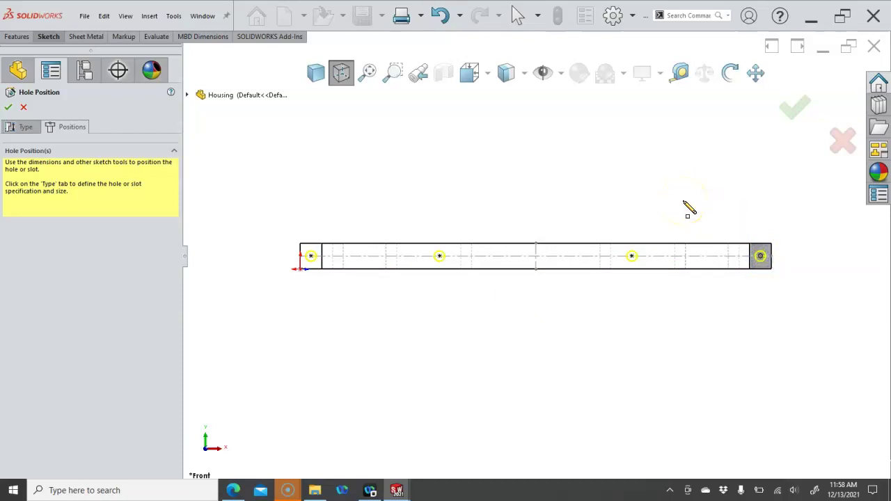
pyautogui.click(792, 111)
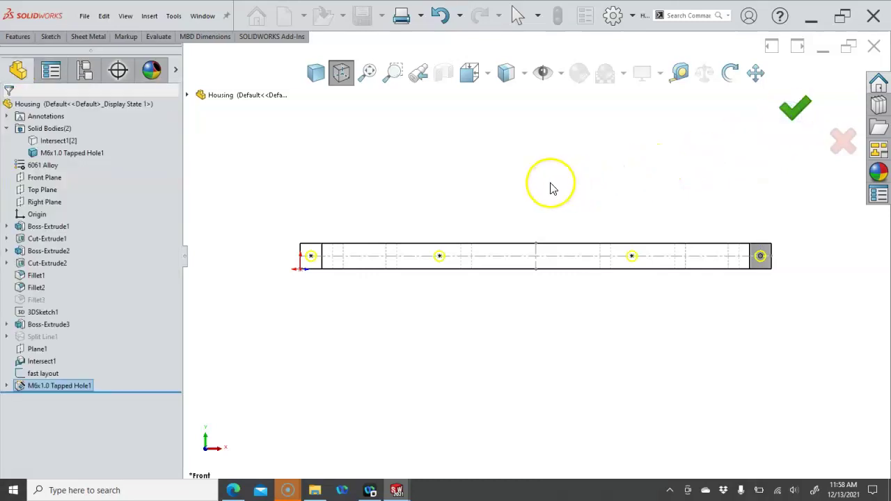
pyautogui.moveTo(529, 191); pyautogui.dragTo(386, 203, button='middle')
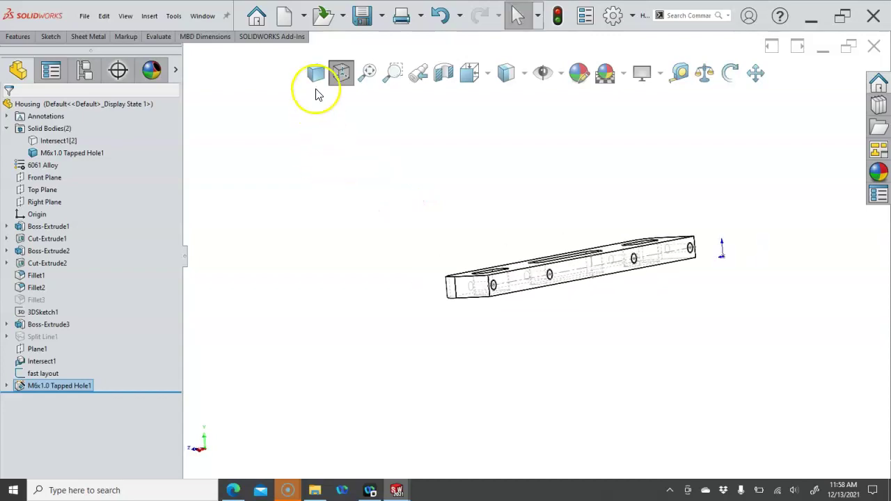
# Step: Set the part display to Shaded and orbit to inspect the new holes
pyautogui.click(315, 73)
pyautogui.moveTo(390, 223)
pyautogui.mouseDown(button='middle')
pyautogui.moveTo(374, 237)
pyautogui.moveTo(360, 286)
pyautogui.mouseUp(button='middle')
pyautogui.scroll(5, 439, 352)
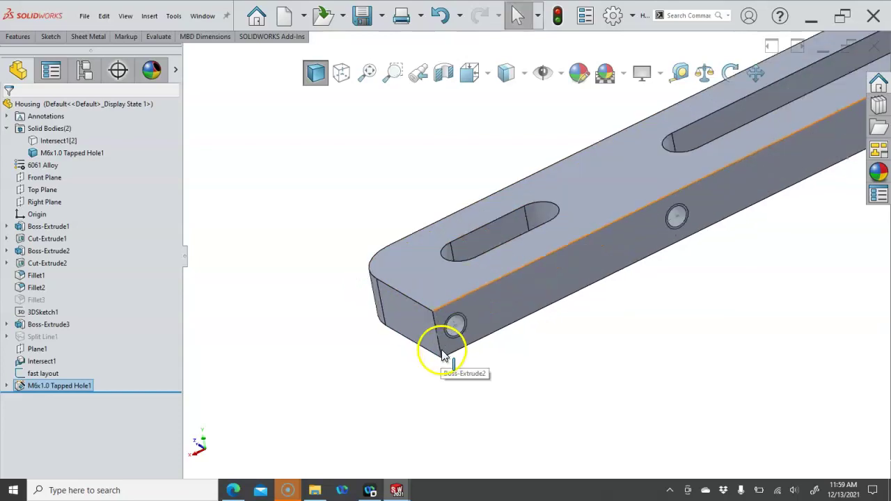
pyautogui.scroll(-5, 434, 252)
pyautogui.moveTo(487, 257); pyautogui.dragTo(631, 216, button='middle')
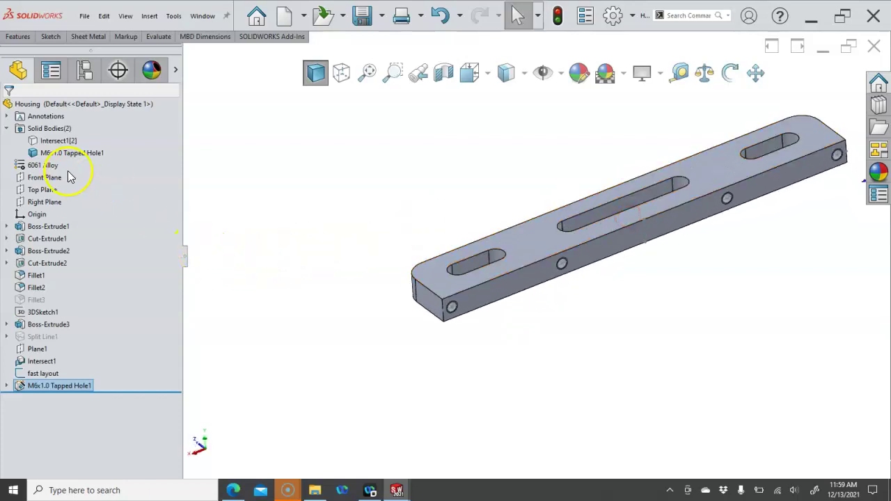
# Step: Show the Intersect1[2] body, hide the M6x1.0 Tapped Hole1 body, and select the plate's front face
pyautogui.rightClick(66, 142)
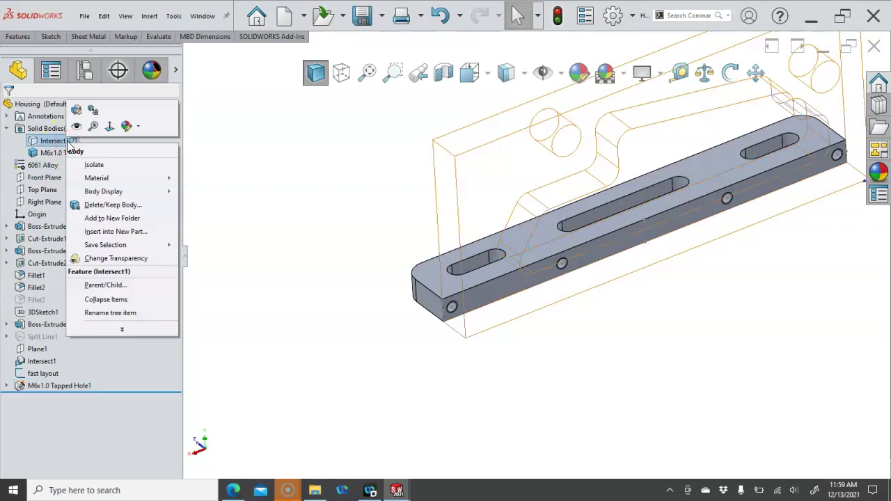
pyautogui.click(78, 130)
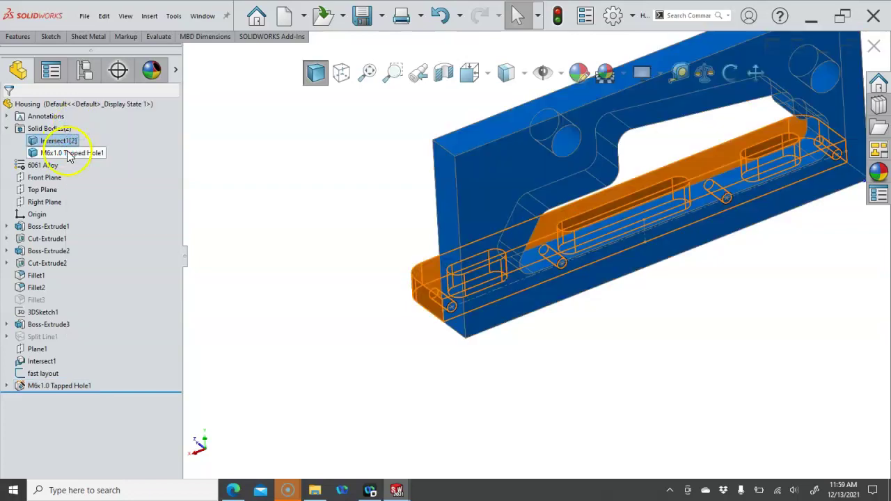
pyautogui.rightClick(68, 157)
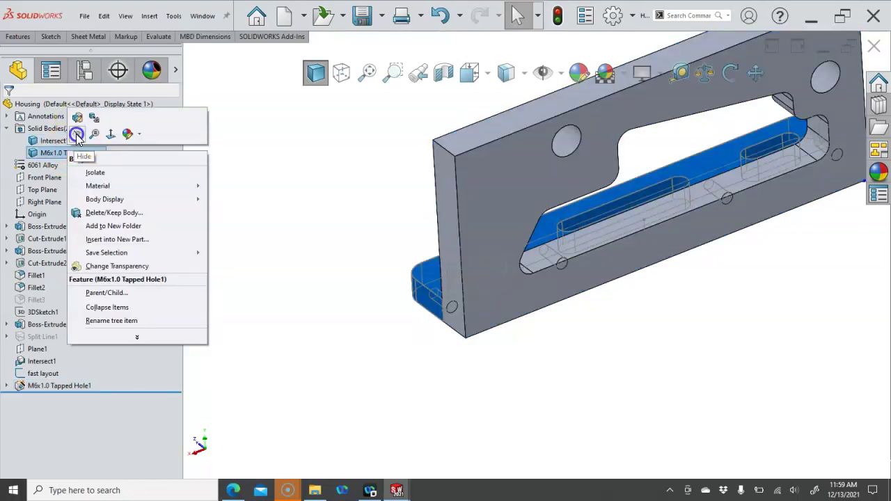
pyautogui.click(75, 133)
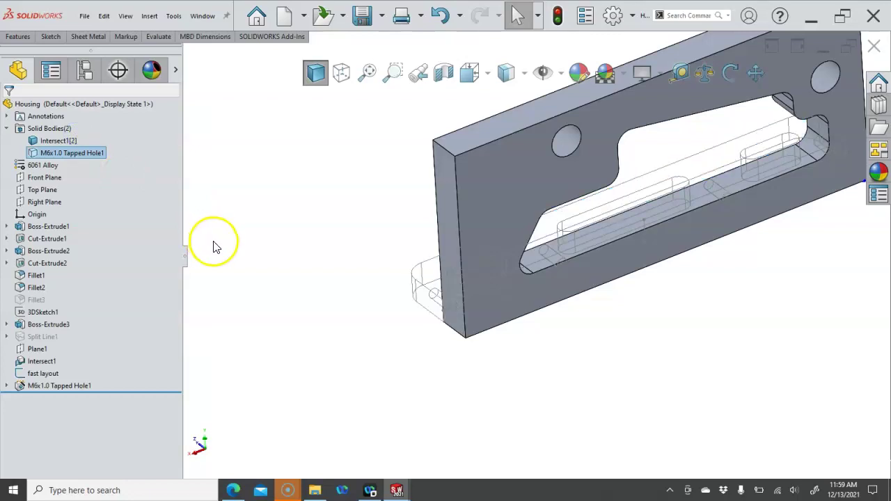
pyautogui.click(213, 242)
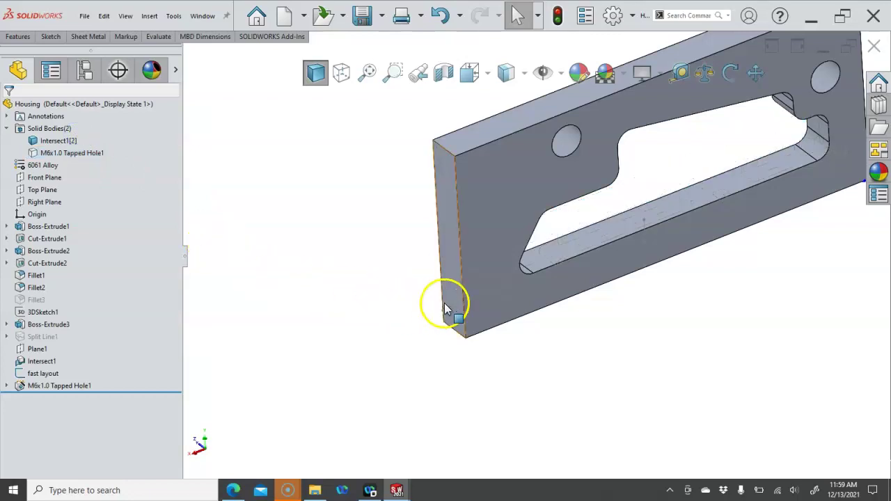
pyautogui.click(484, 270)
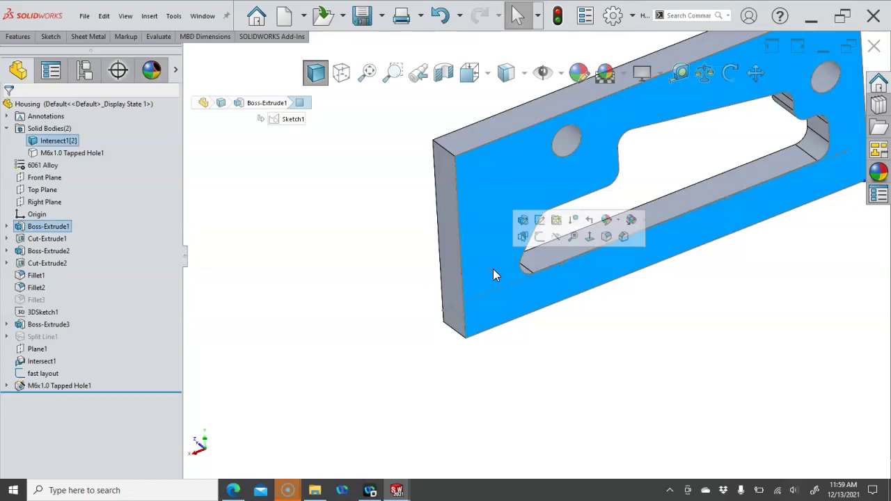
# Step: Begin an M6 counterbore hole on the plate face, limited to the Intersect1[2] body
pyautogui.rightClick(491, 277)
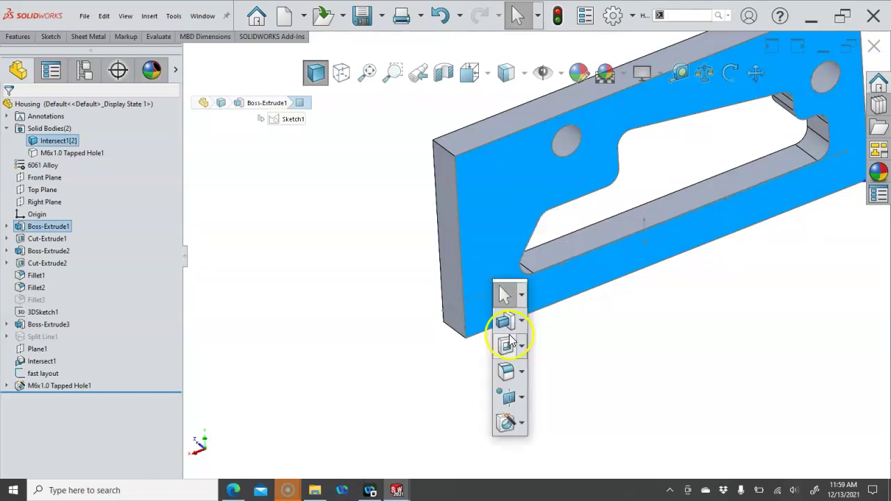
pyautogui.click(506, 422)
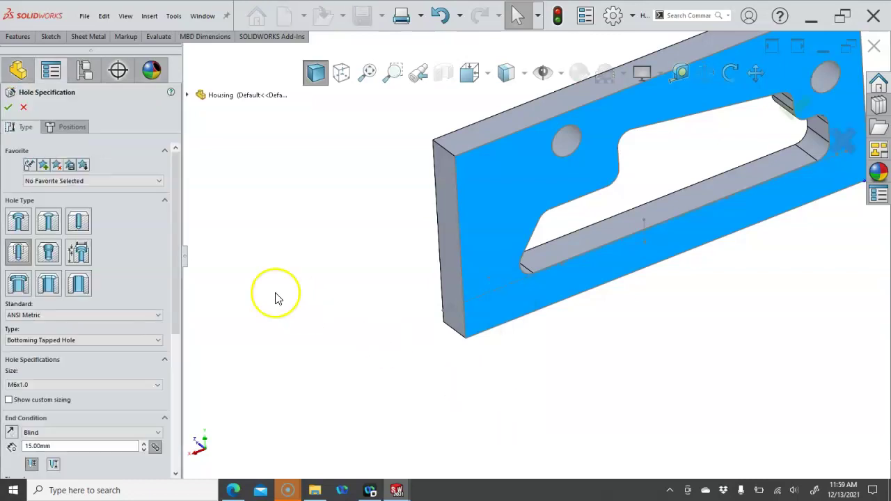
pyautogui.click(19, 220)
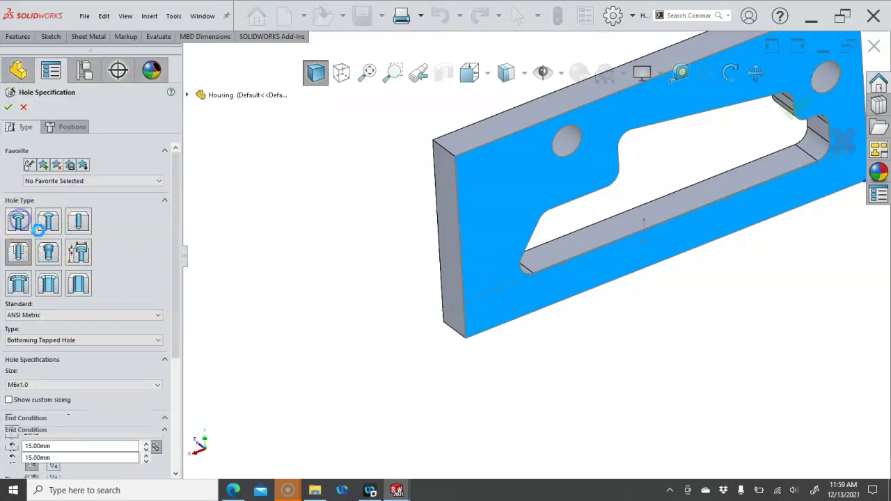
pyautogui.moveTo(173, 260); pyautogui.dragTo(174, 388)
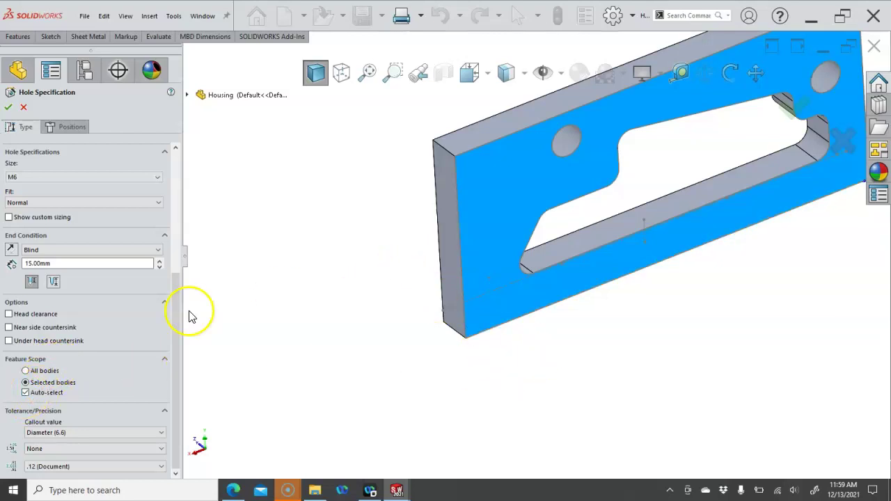
pyautogui.click(25, 393)
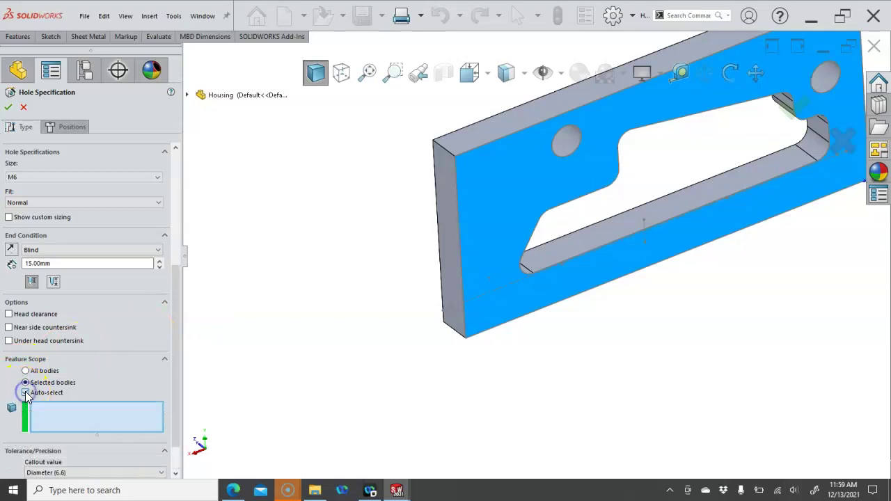
pyautogui.click(484, 259)
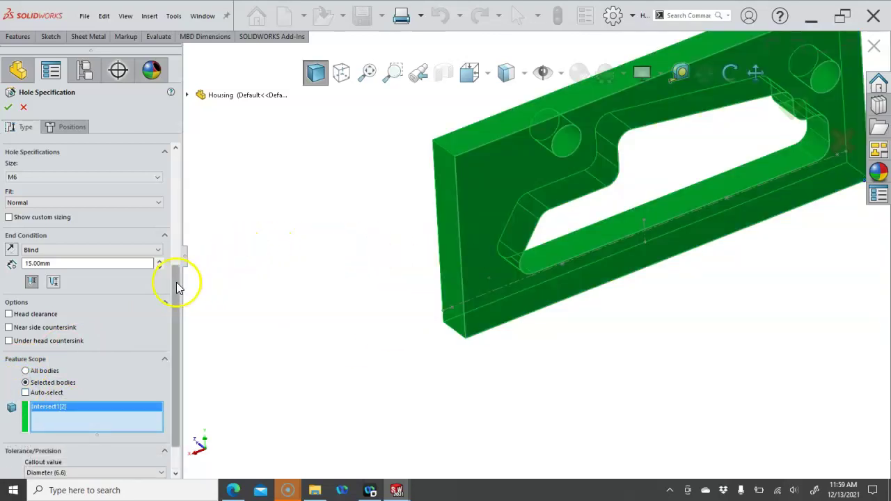
pyautogui.moveTo(183, 283); pyautogui.dragTo(185, 160)
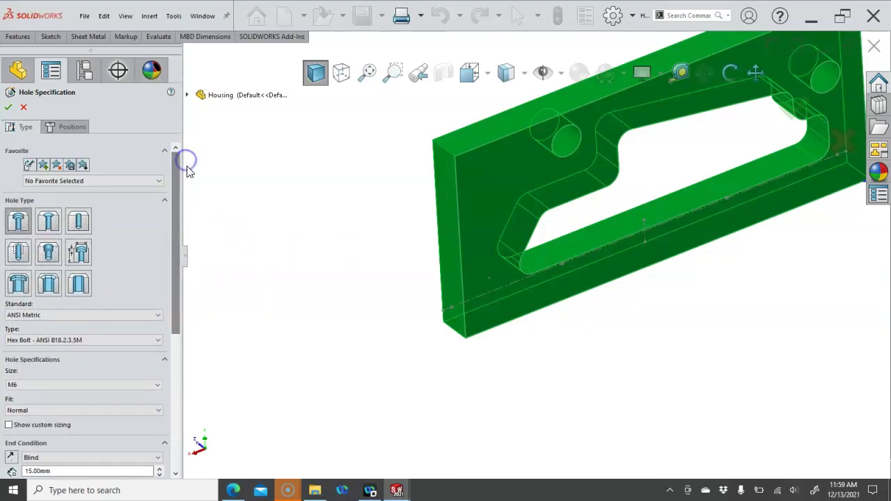
# Step: Set the counterbore to Socket Head Cap Screw ANSI B18.3.1M, size M6, Normal fit, Up To Next
pyautogui.click(18, 221)
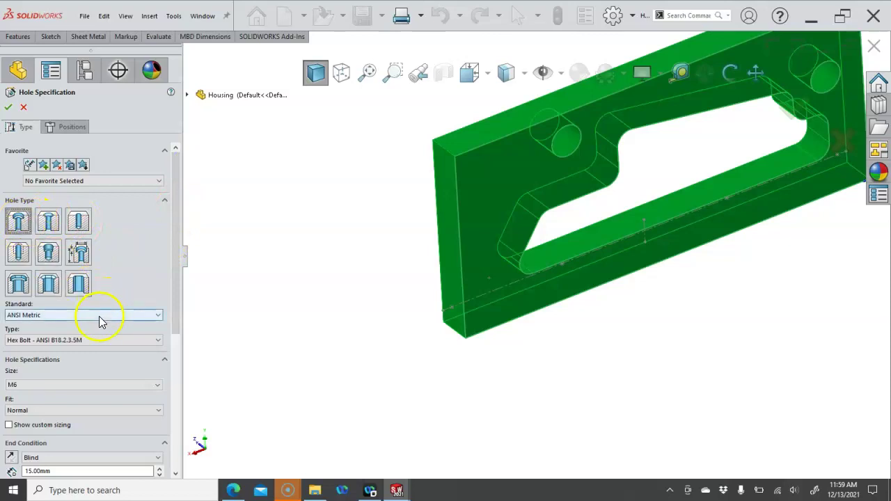
pyautogui.click(94, 341)
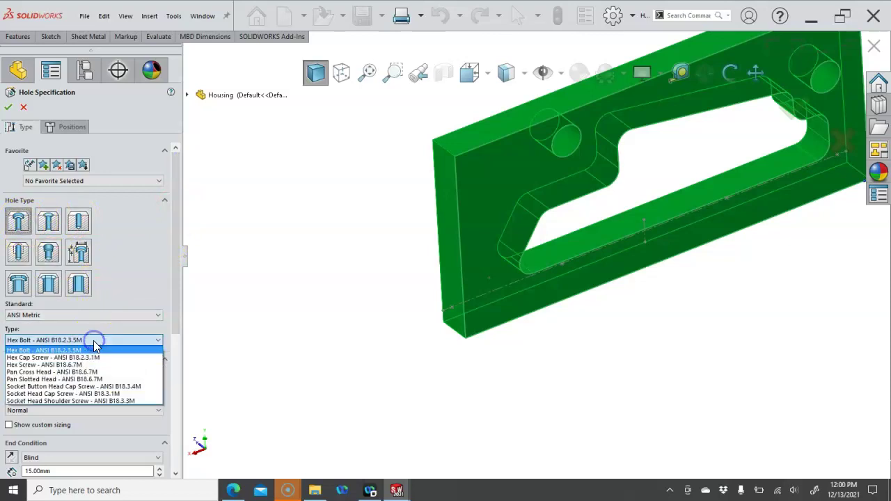
pyautogui.click(81, 387)
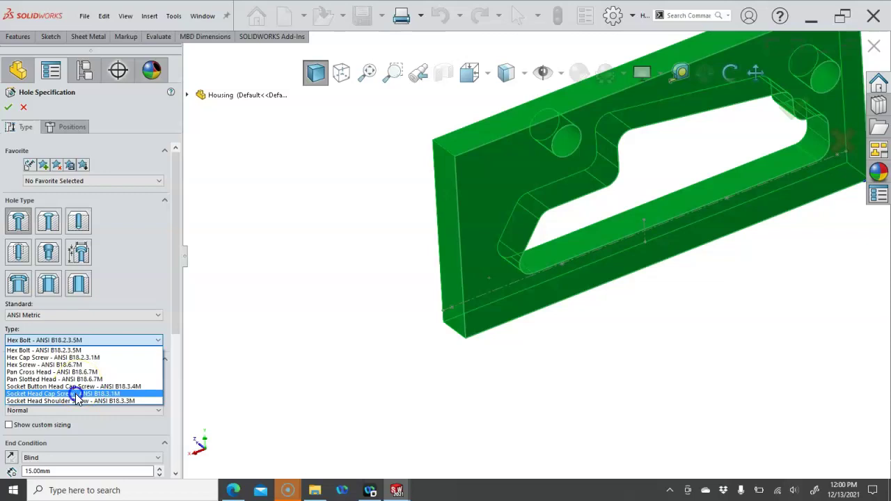
pyautogui.click(76, 394)
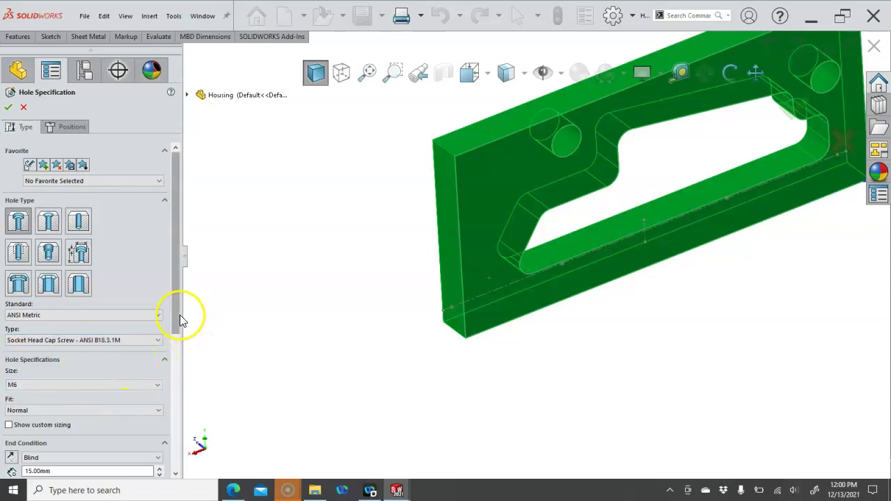
pyautogui.moveTo(179, 313); pyautogui.dragTo(183, 412)
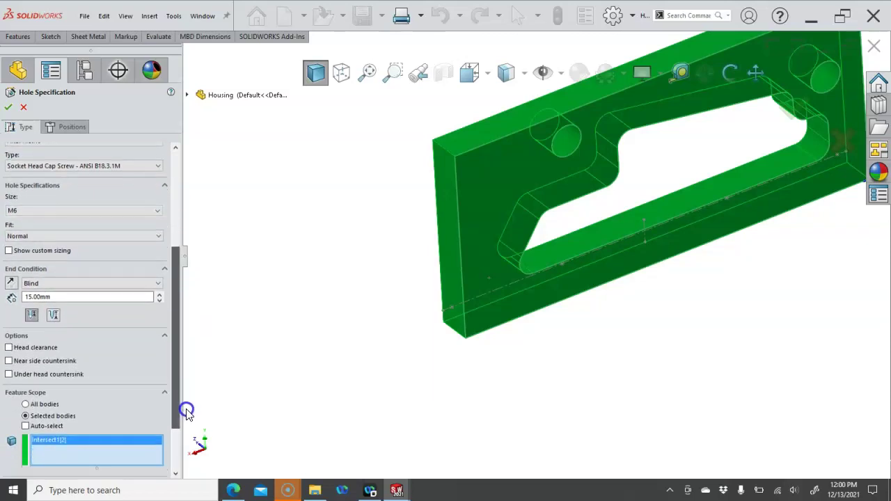
pyautogui.click(73, 237)
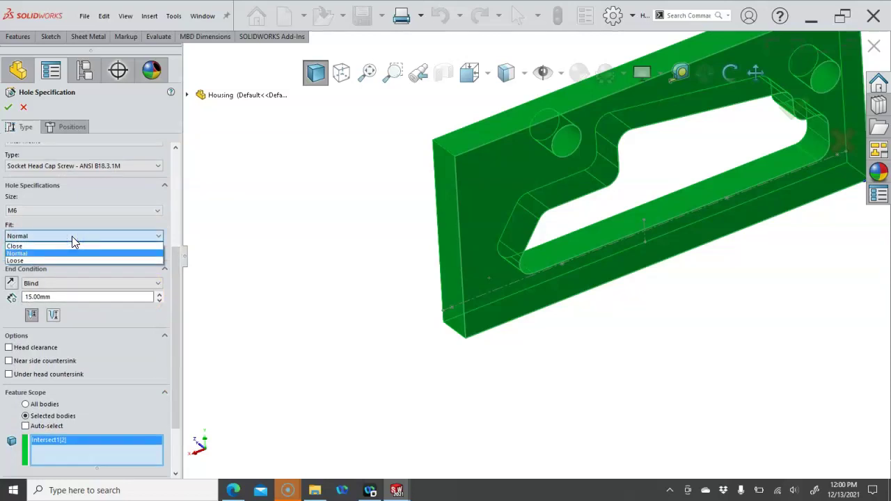
pyautogui.click(72, 236)
pyautogui.click(119, 273)
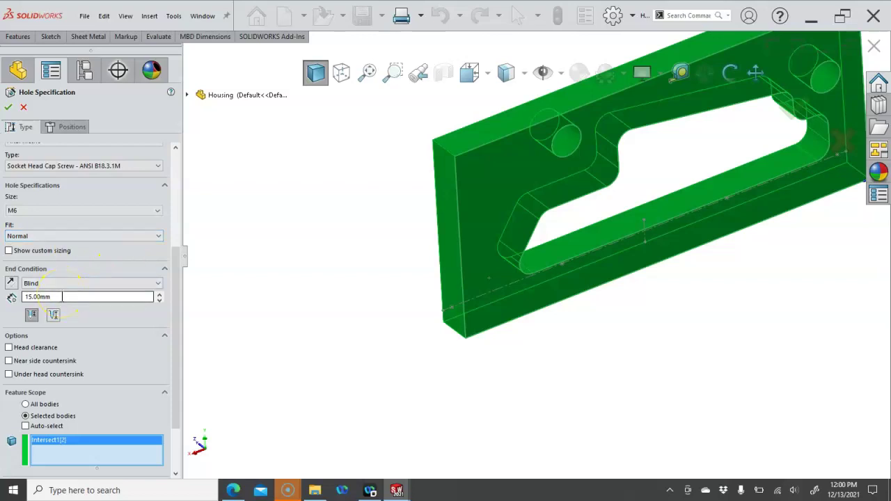
pyautogui.click(59, 288)
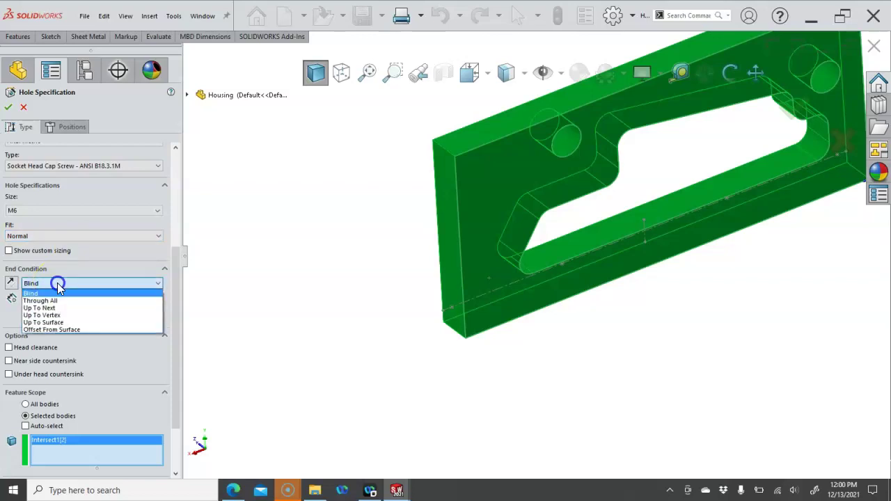
pyautogui.click(53, 307)
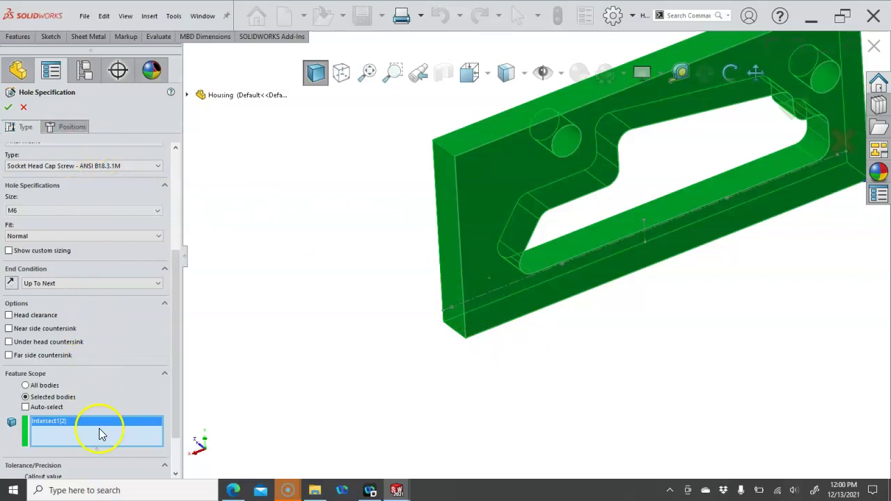
pyautogui.moveTo(173, 324); pyautogui.dragTo(171, 379)
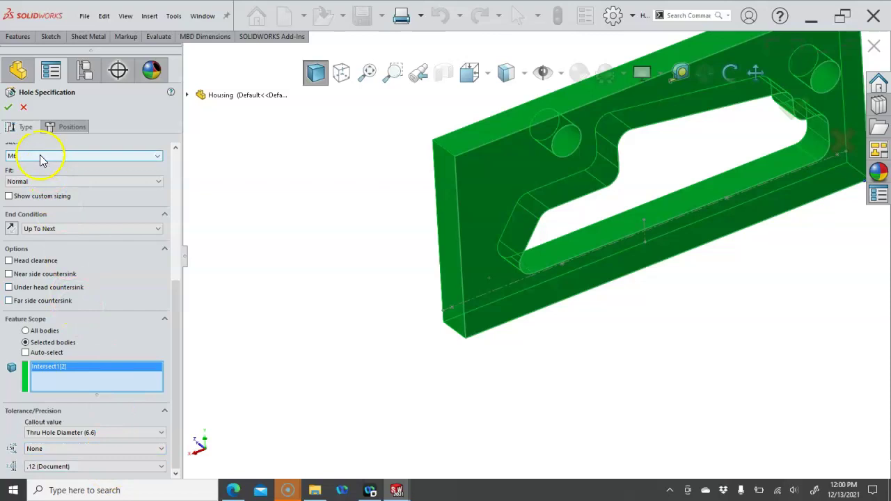
# Step: Place four M6 counterbore points along the plate's bottom construction line and finish the hole
pyautogui.click(61, 130)
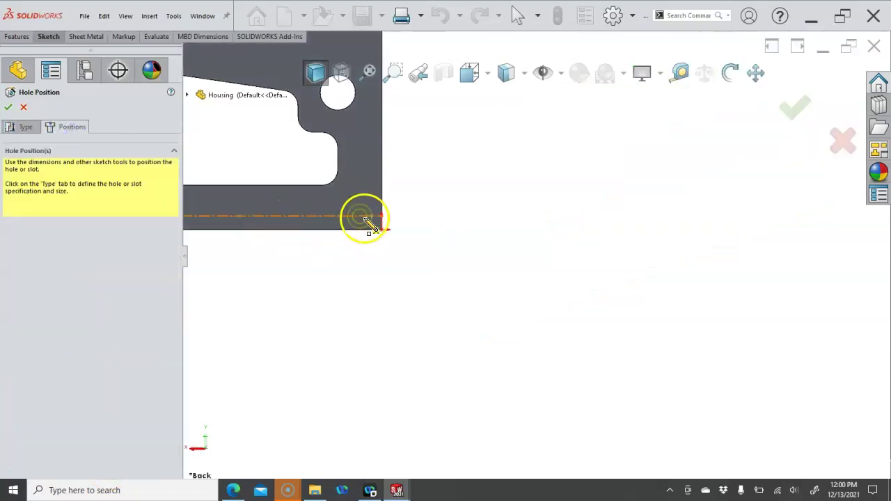
pyautogui.click(371, 218)
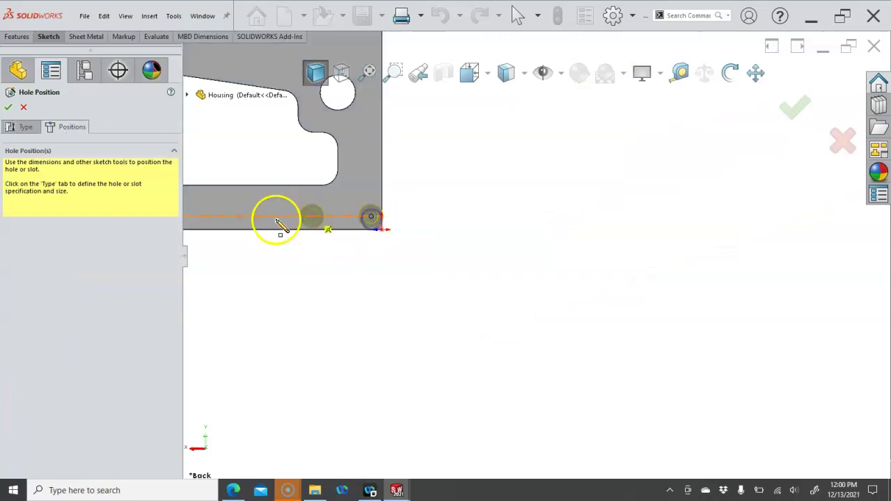
pyautogui.click(239, 216)
pyautogui.scroll(1, 306, 232)
pyautogui.scroll(2, 307, 232)
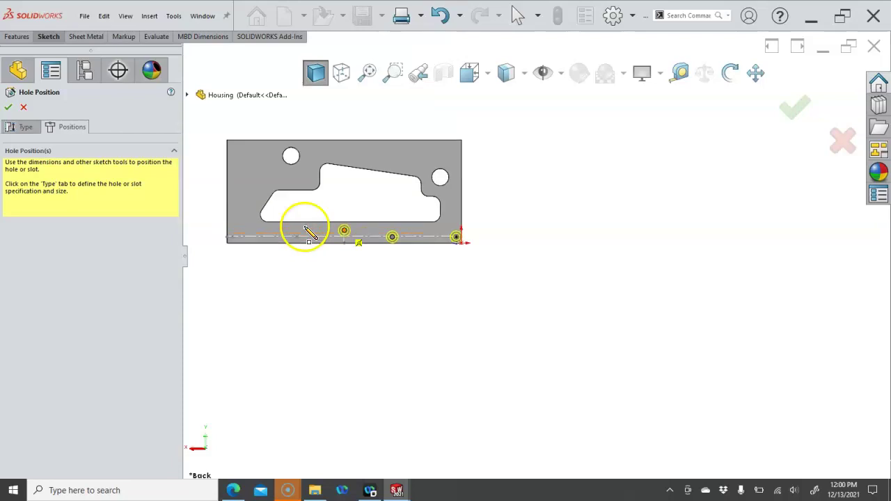
pyautogui.scroll(-3, 290, 234)
pyautogui.click(373, 252)
pyautogui.click(252, 252)
pyautogui.moveTo(252, 252); pyautogui.dragTo(241, 252)
pyautogui.rightClick(286, 281)
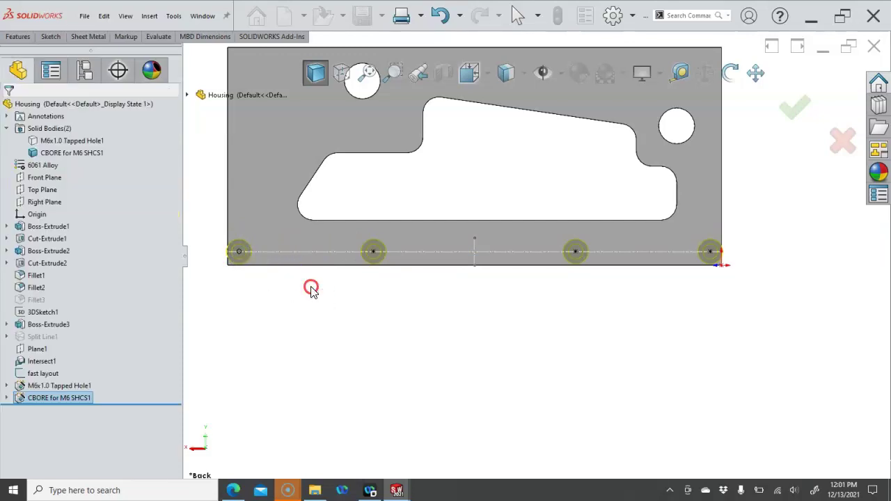
pyautogui.rightClick(311, 291)
pyautogui.click(291, 298)
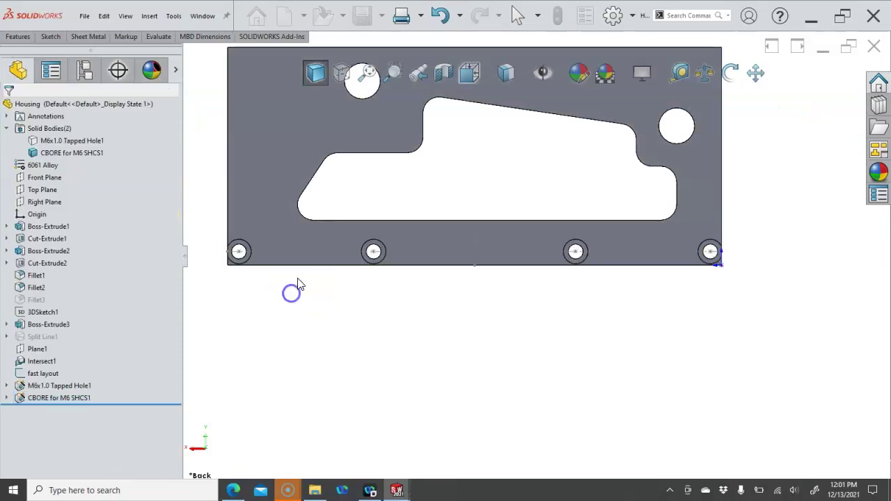
pyautogui.click(315, 286)
pyautogui.moveTo(315, 286); pyautogui.dragTo(351, 312, button='middle')
pyautogui.click(297, 275)
pyautogui.click(318, 305)
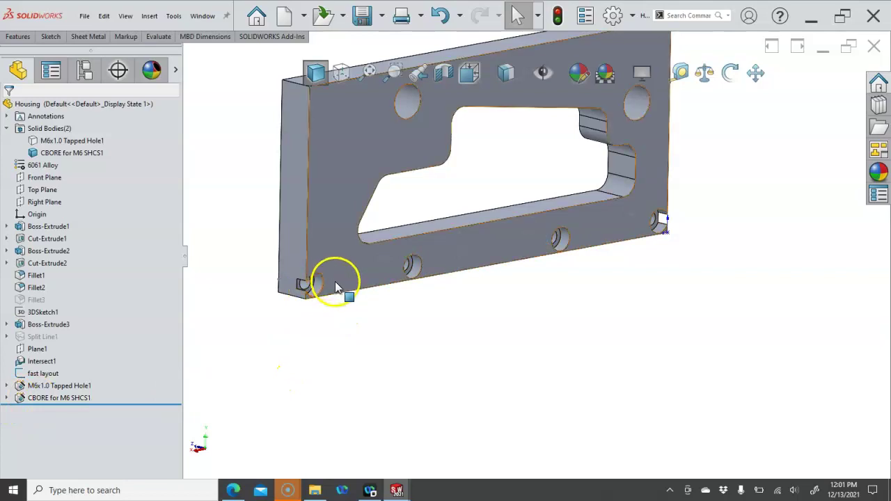
pyautogui.scroll(-2, 306, 280)
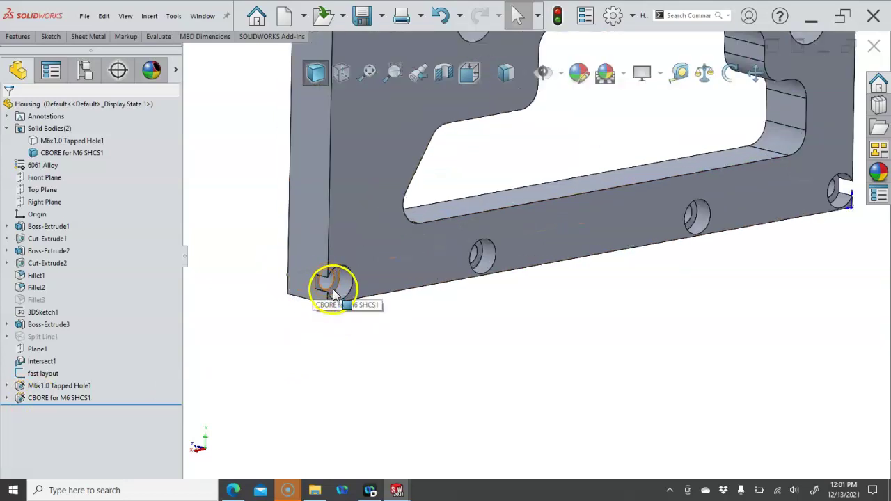
pyautogui.click(329, 287)
pyautogui.moveTo(295, 265); pyautogui.dragTo(316, 240, button='middle')
pyautogui.click(316, 239)
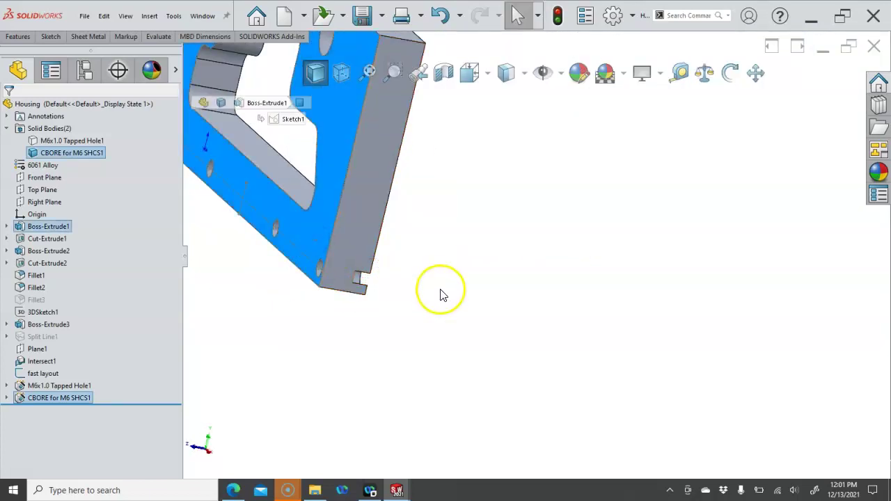
pyautogui.moveTo(287, 489)
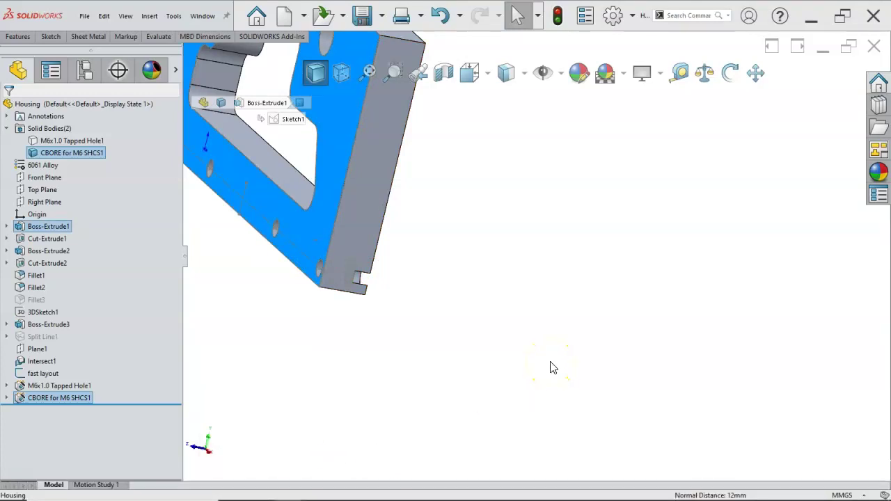
pyautogui.click(491, 354)
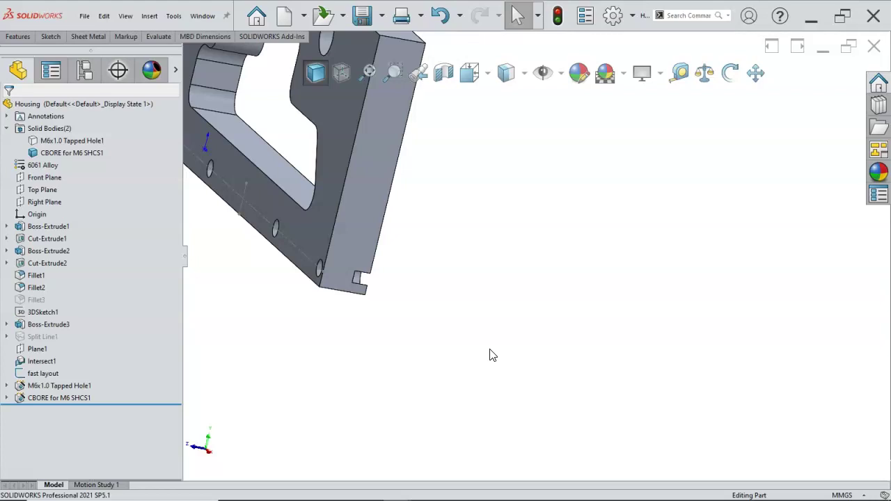
# Step: Roll the model back above M6x1.0 Tapped Hole1, before both hole features
pyautogui.click(491, 348)
pyautogui.hotkey('ctrl', '7')
pyautogui.moveTo(491, 348); pyautogui.dragTo(313, 289, button='middle')
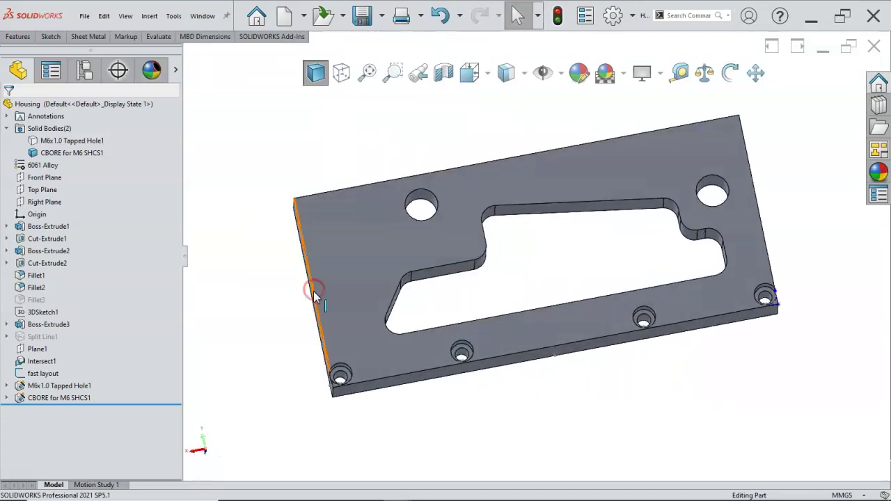
pyautogui.moveTo(404, 305); pyautogui.dragTo(515, 337, button='middle')
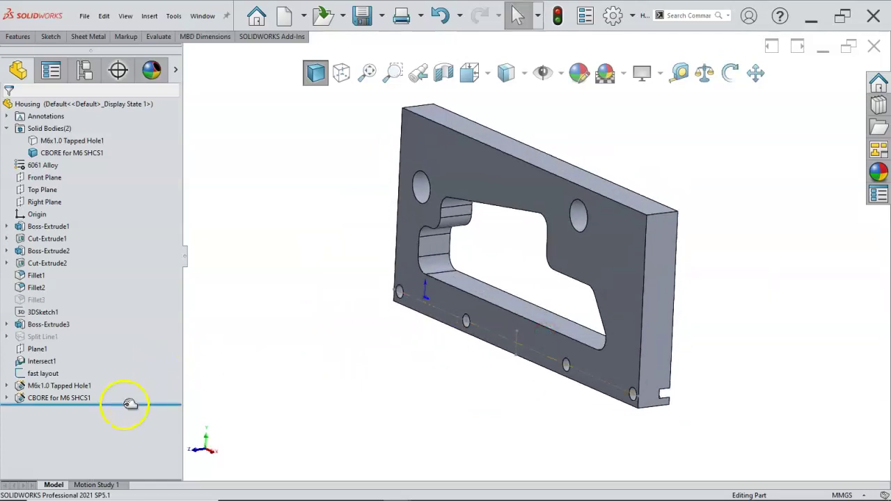
pyautogui.moveTo(131, 403); pyautogui.dragTo(237, 390)
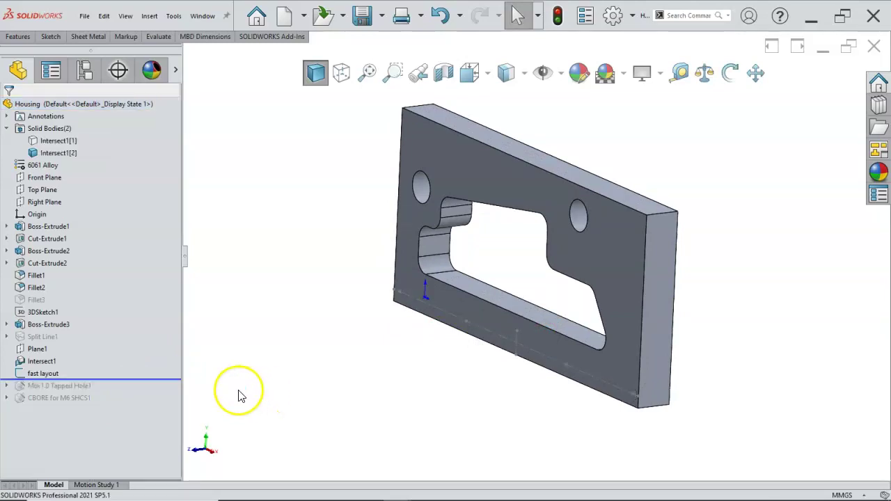
pyautogui.moveTo(336, 362); pyautogui.dragTo(329, 376, button='middle')
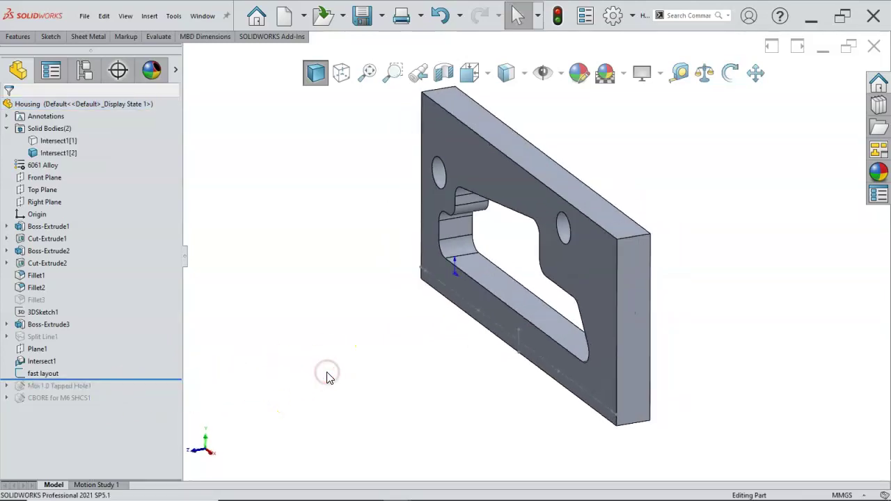
pyautogui.click(36, 375)
pyautogui.rightClick(38, 377)
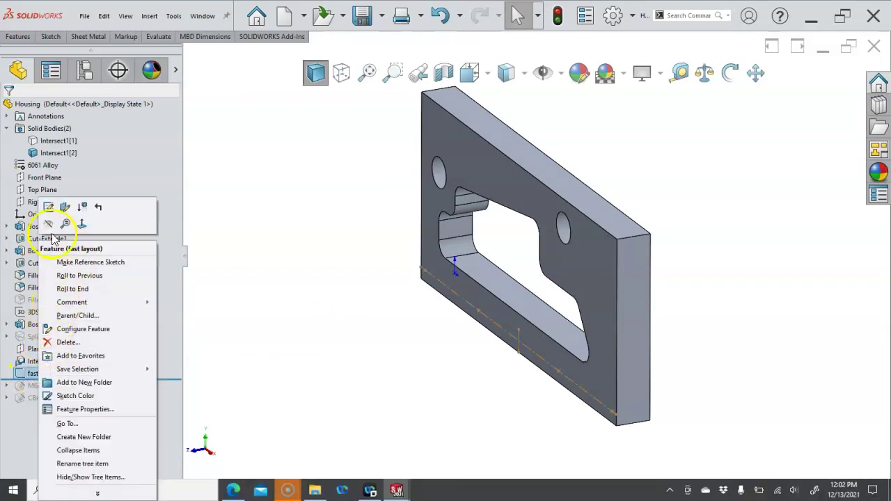
pyautogui.press('Escape')
pyautogui.click(450, 358)
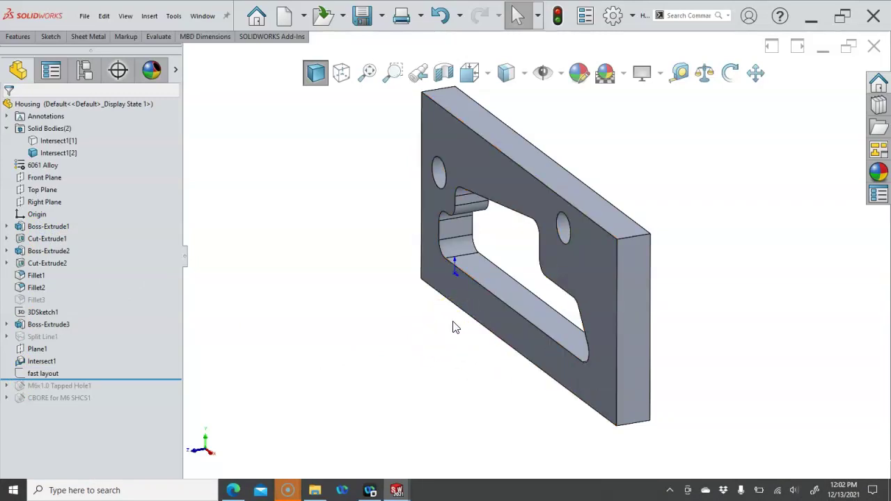
# Step: Briefly show Intersect1[1], hide it again, and start Sketch14 on the housing's flat face
pyautogui.click(472, 311)
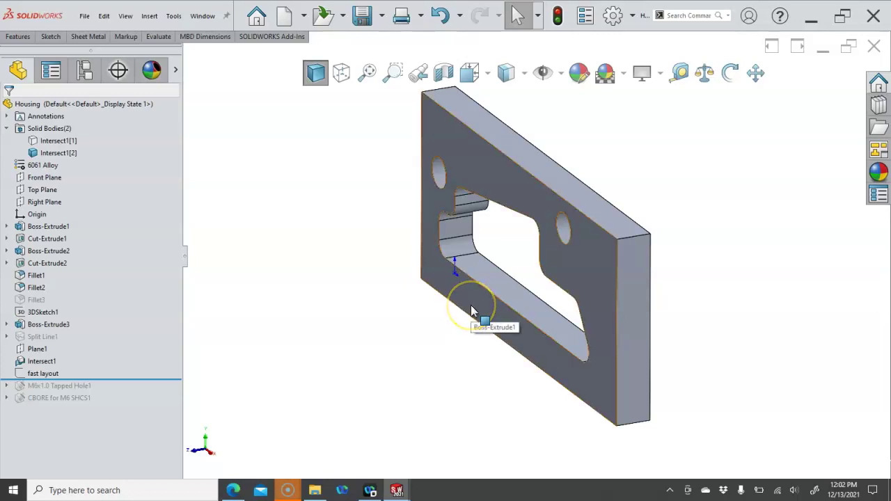
pyautogui.click(297, 318)
pyautogui.click(110, 308)
pyautogui.click(56, 141)
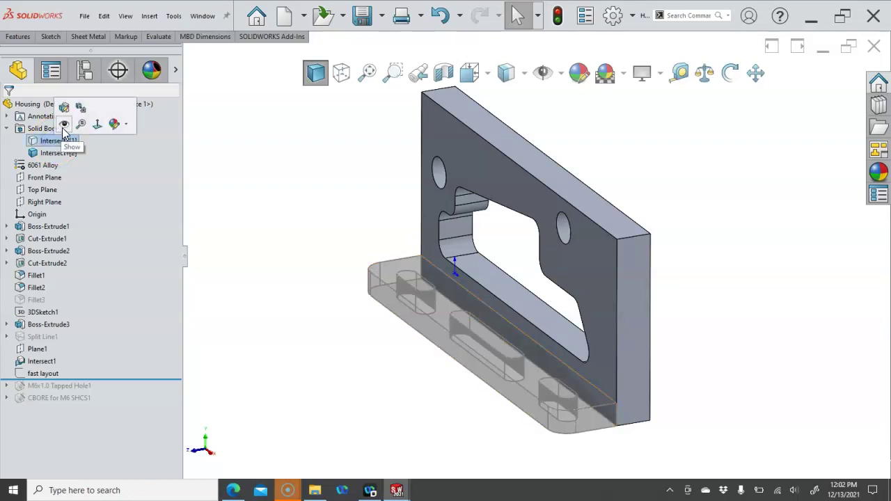
pyautogui.click(64, 129)
pyautogui.click(373, 329)
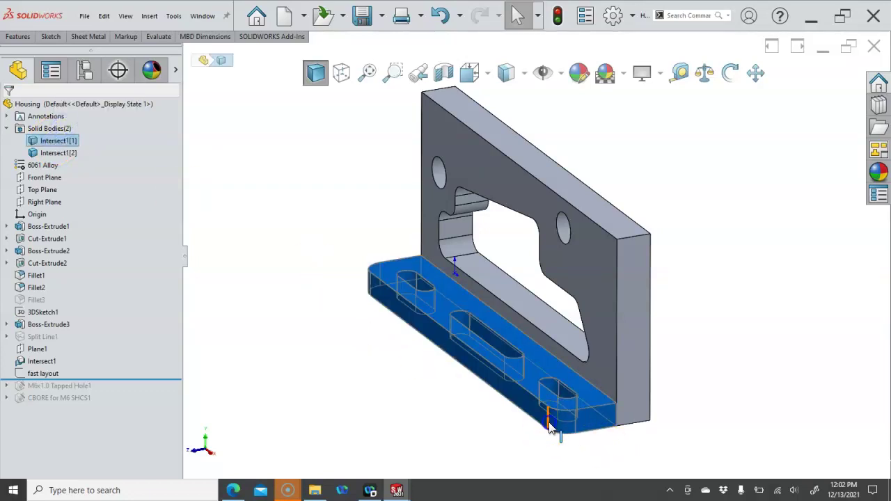
pyautogui.click(411, 435)
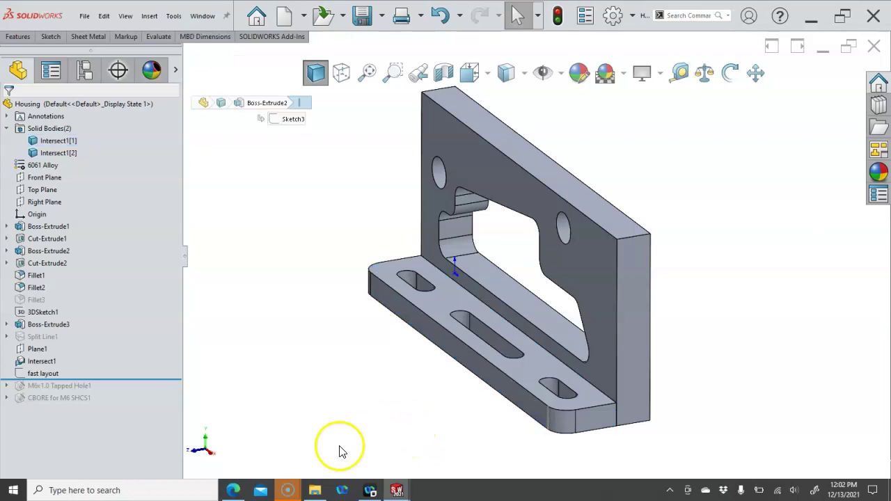
pyautogui.click(359, 388)
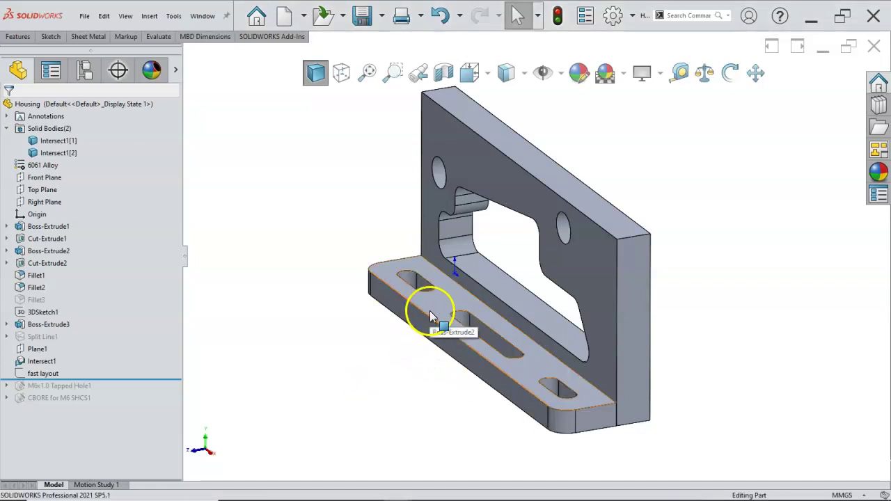
pyautogui.press('Tab')
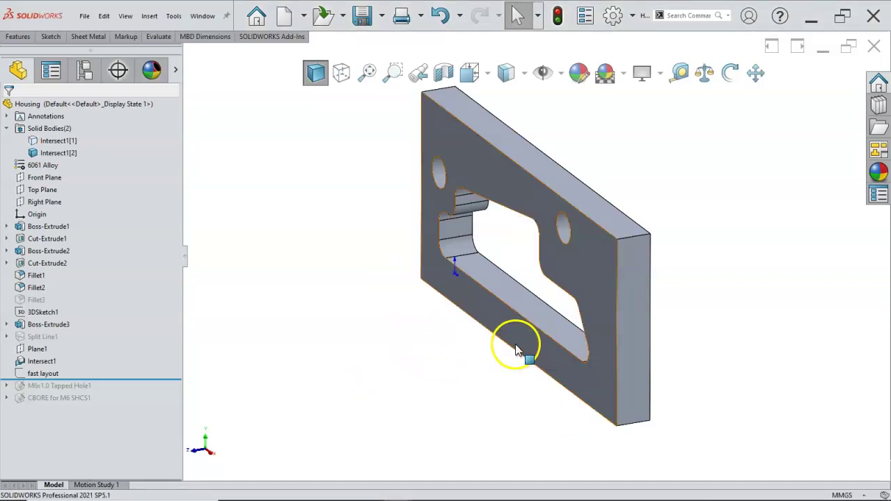
pyautogui.click(534, 330)
pyautogui.click(563, 308)
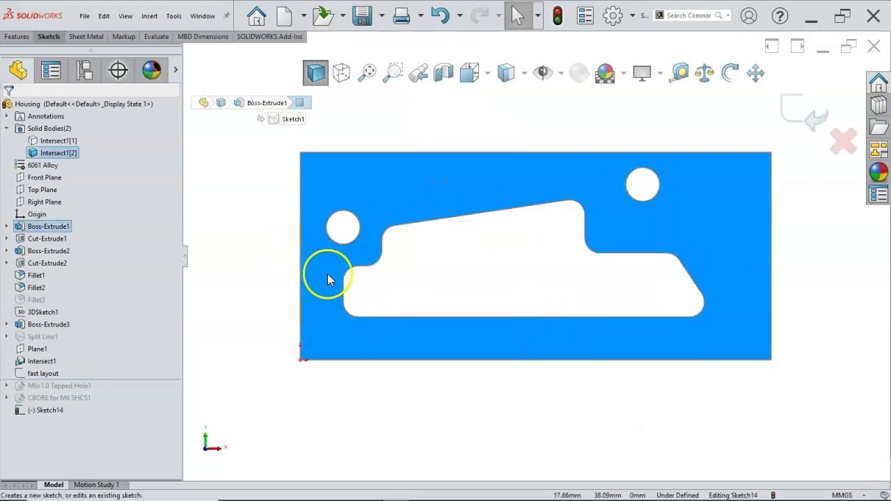
pyautogui.rightClick(40, 361)
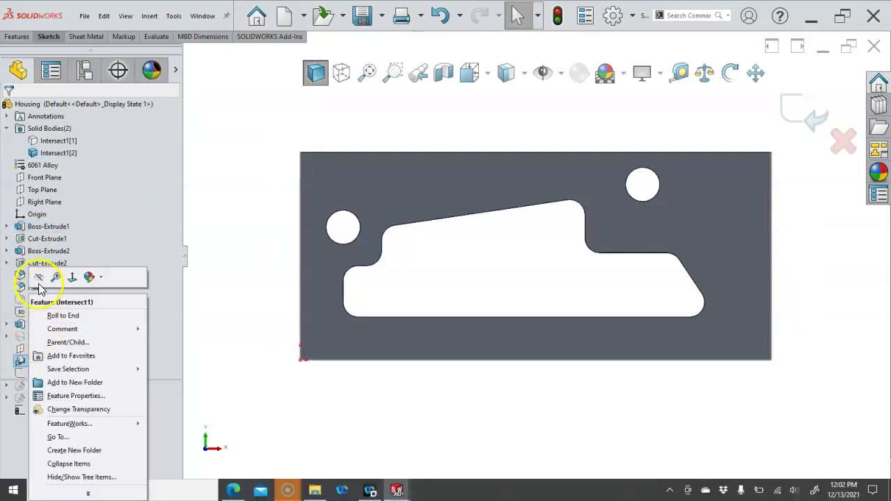
pyautogui.click(38, 278)
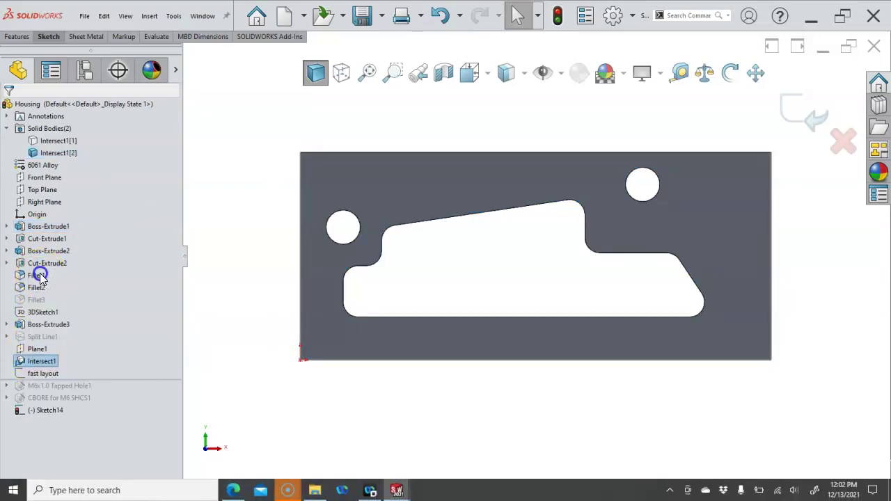
pyautogui.click(223, 352)
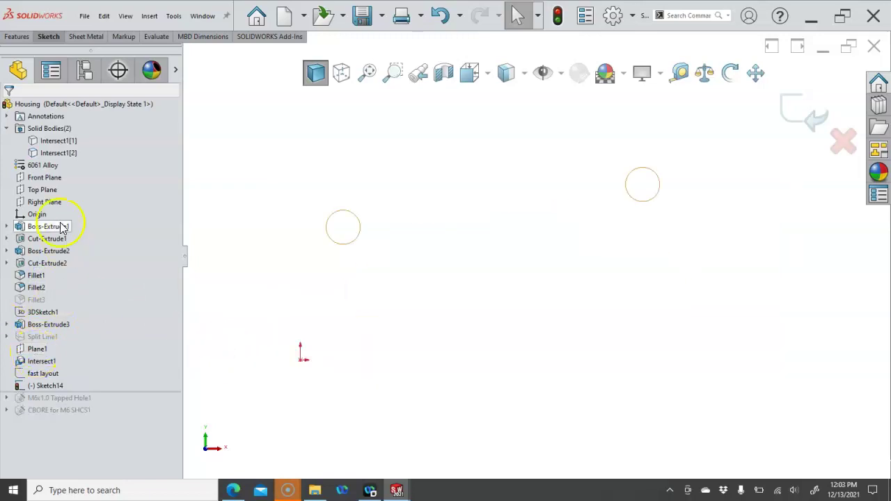
pyautogui.rightClick(60, 141)
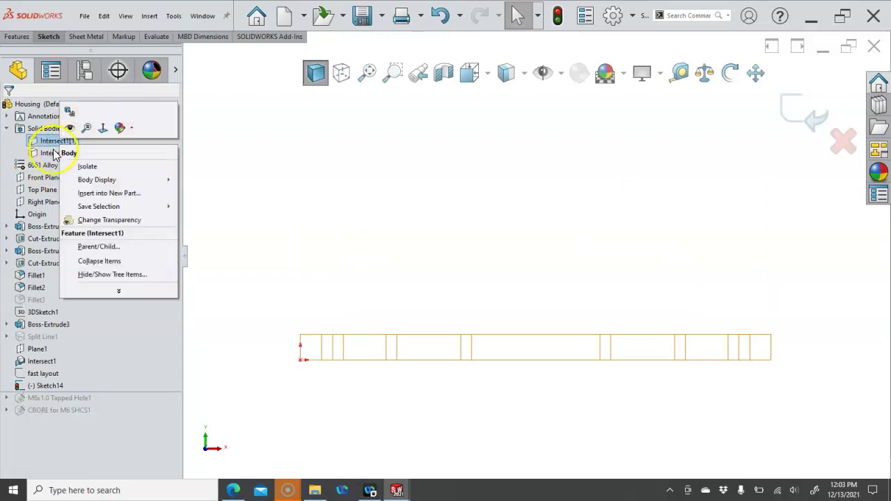
pyautogui.rightClick(46, 147)
pyautogui.click(58, 142)
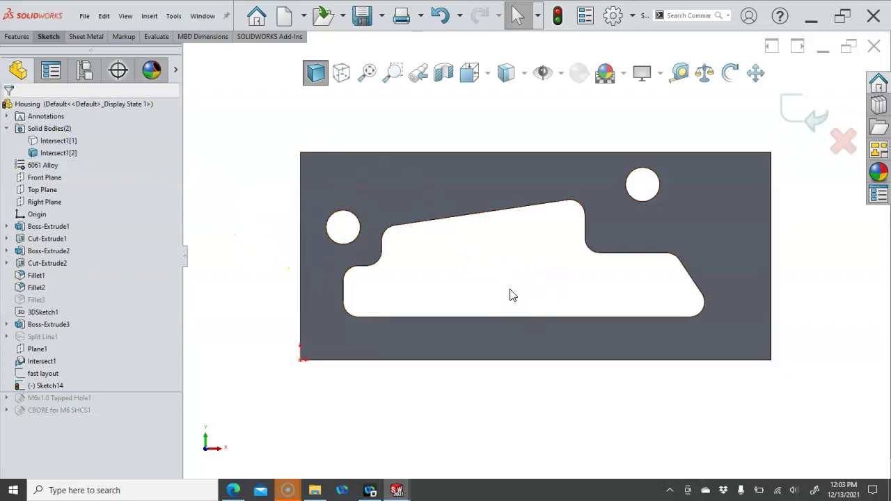
pyautogui.click(453, 340)
pyautogui.rightClick(453, 340)
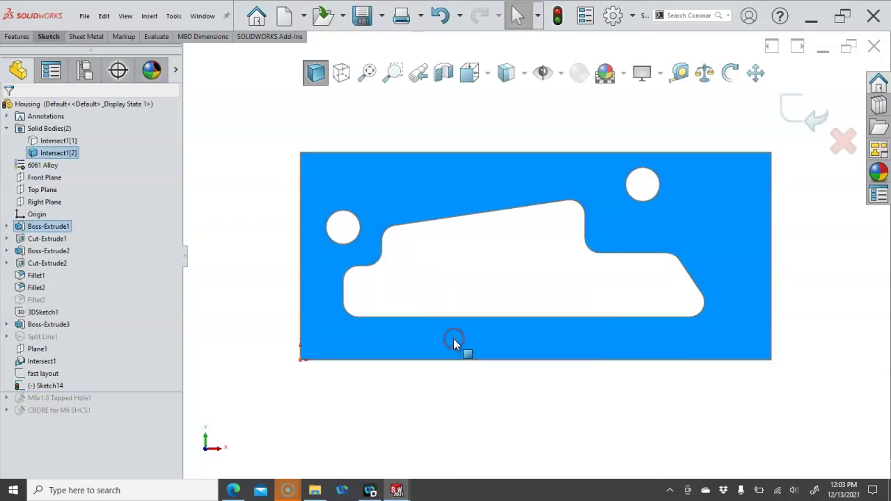
pyautogui.click(413, 337)
pyautogui.click(467, 289)
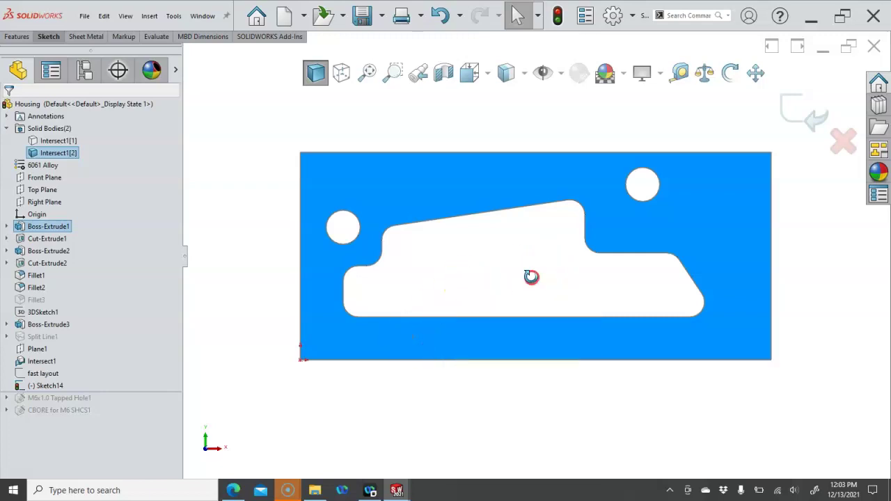
pyautogui.moveTo(523, 280); pyautogui.dragTo(505, 300, button='middle')
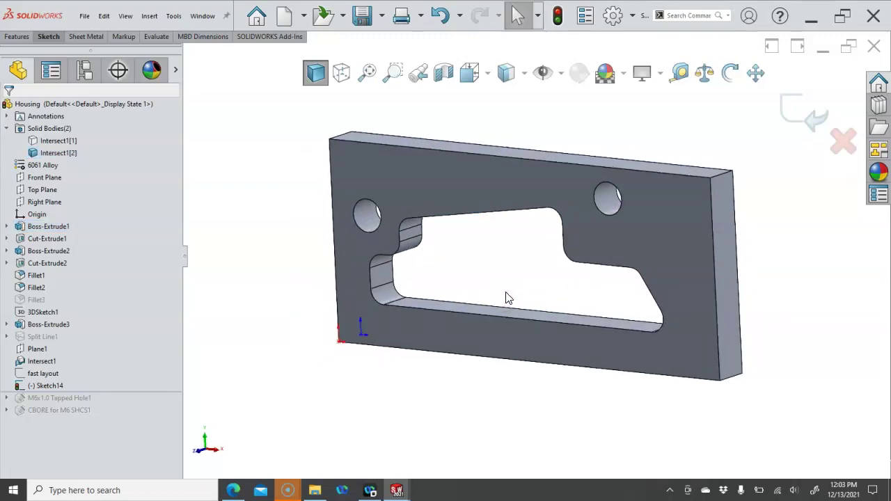
pyautogui.hotkey('ctrl', '1')
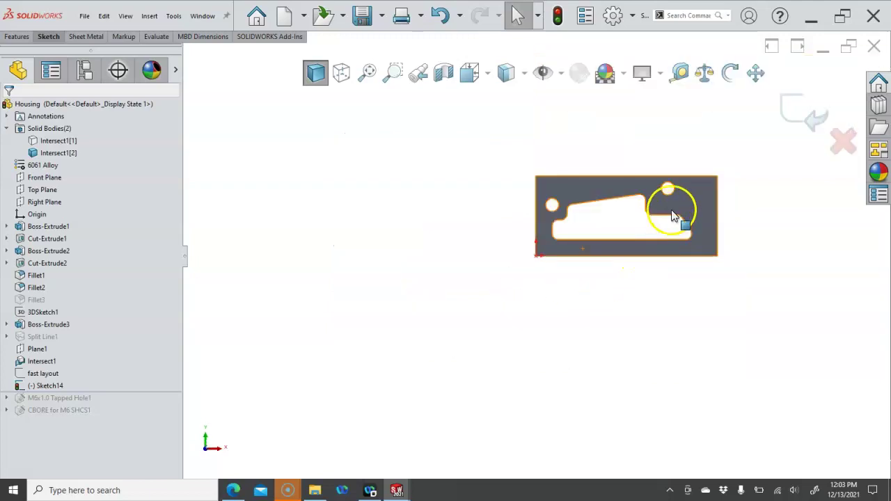
# Step: Sketch a horizontal line across the lower part of the plate
pyautogui.scroll(-5, 627, 236)
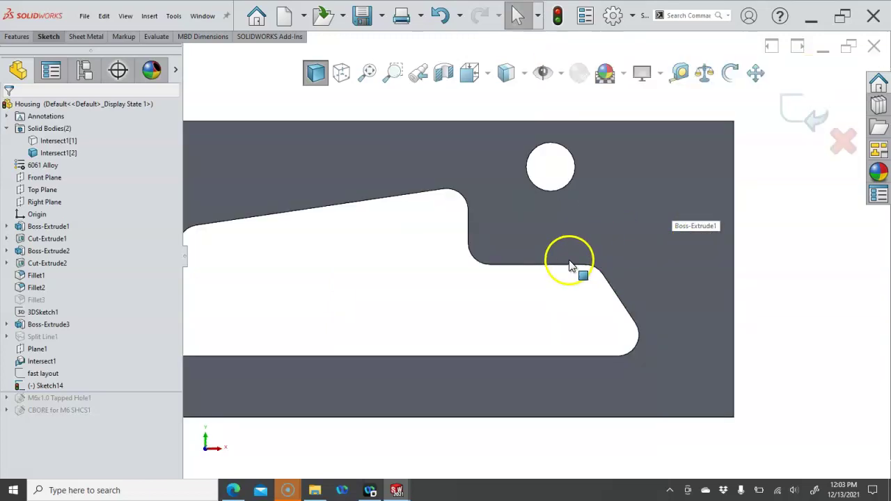
pyautogui.press('l')
pyautogui.scroll(4, 571, 267)
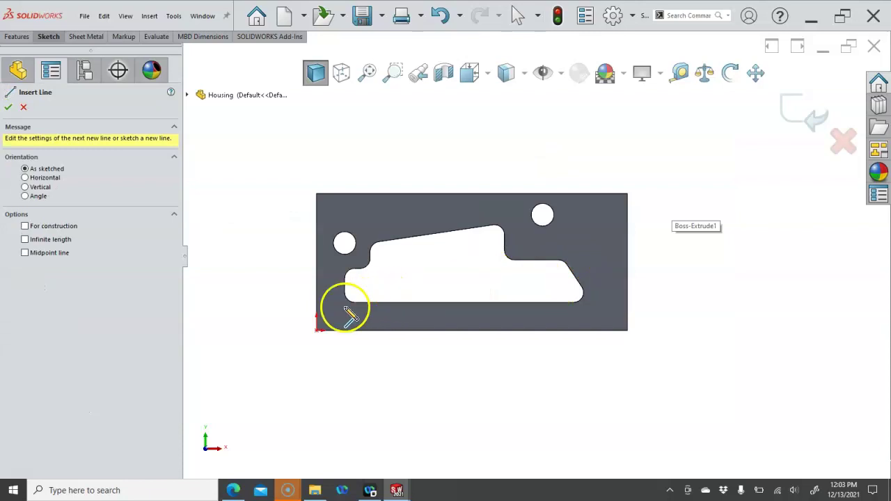
pyautogui.click(318, 311)
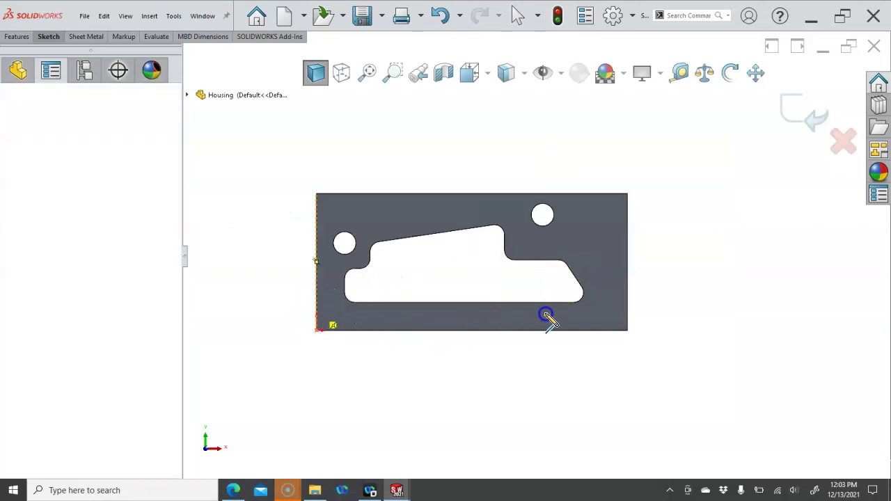
pyautogui.click(628, 312)
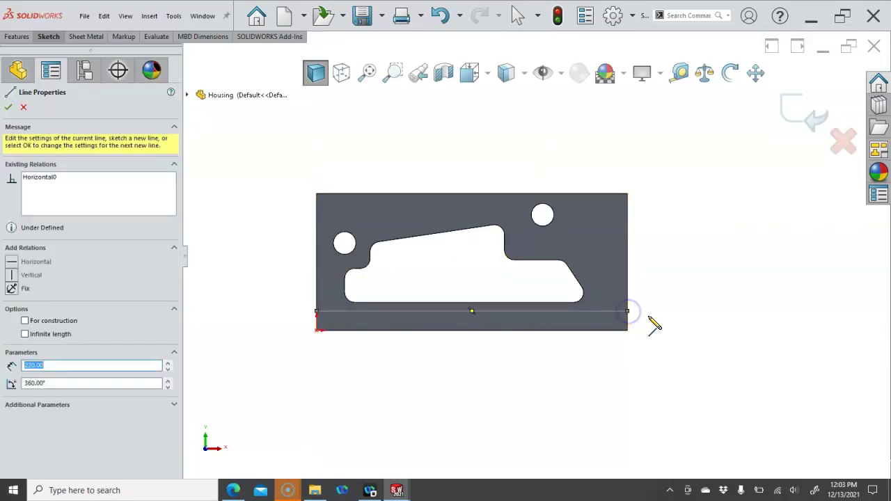
pyautogui.rightClick(647, 285)
pyautogui.click(675, 284)
pyautogui.click(603, 317)
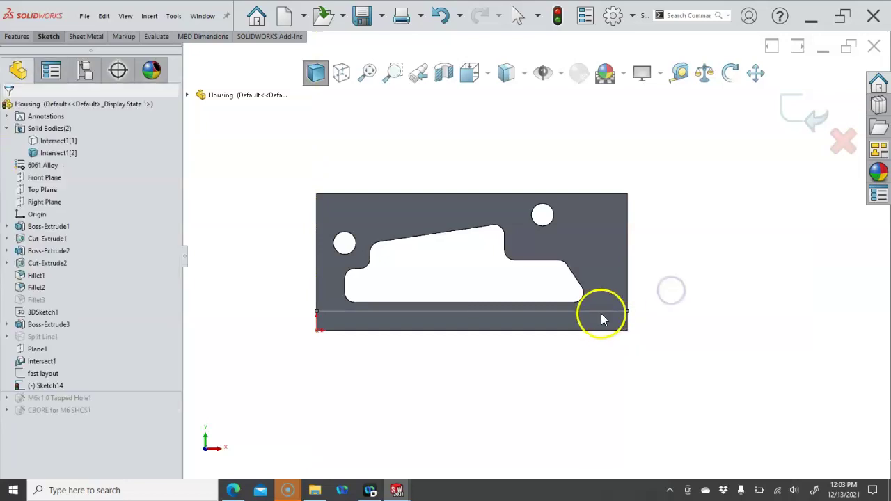
pyautogui.scroll(2, 600, 315)
pyautogui.rightClick(669, 276)
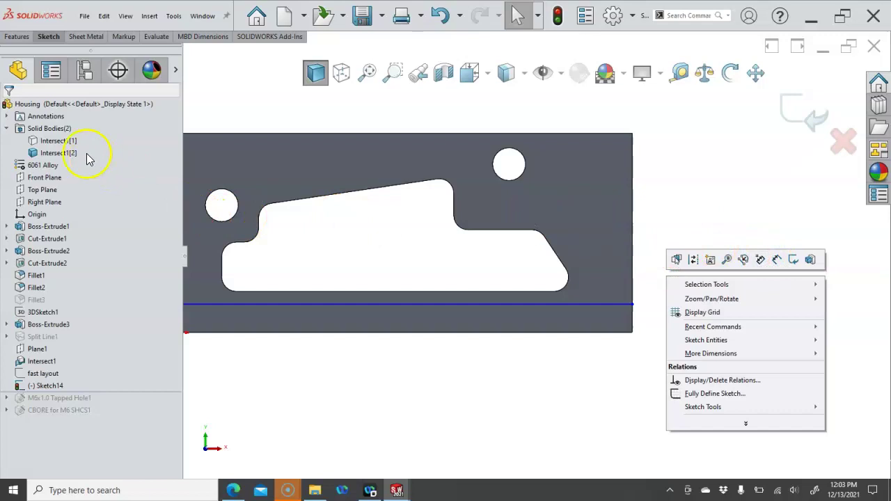
# Step: Make the line's right endpoint coincident with the body's corner vertex to fully define it
pyautogui.click(66, 141)
pyautogui.rightClick(66, 141)
pyautogui.click(75, 125)
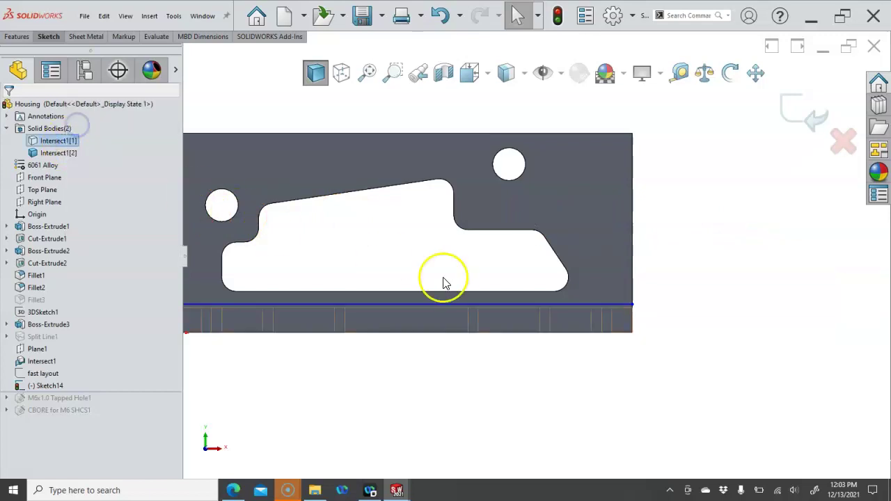
pyautogui.click(495, 292)
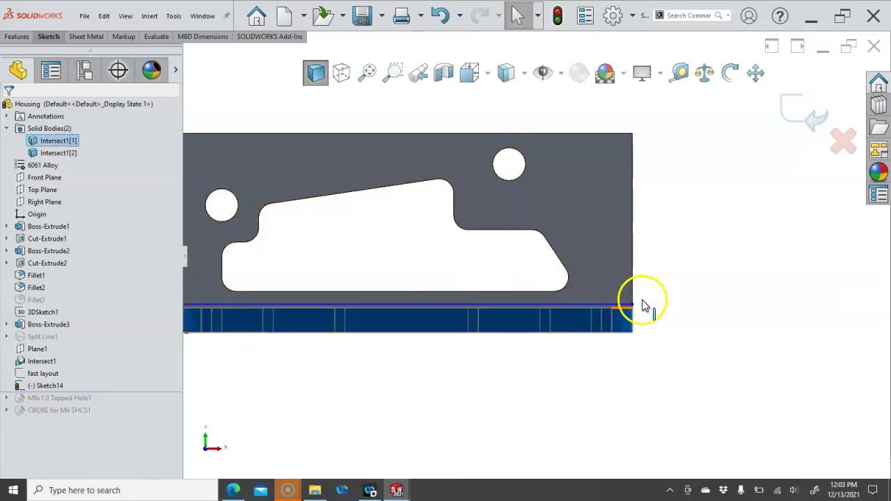
pyautogui.scroll(3, 642, 299)
pyautogui.moveTo(642, 298); pyautogui.dragTo(601, 330, button='middle')
pyautogui.scroll(-5, 592, 320)
pyautogui.scroll(-2, 566, 275)
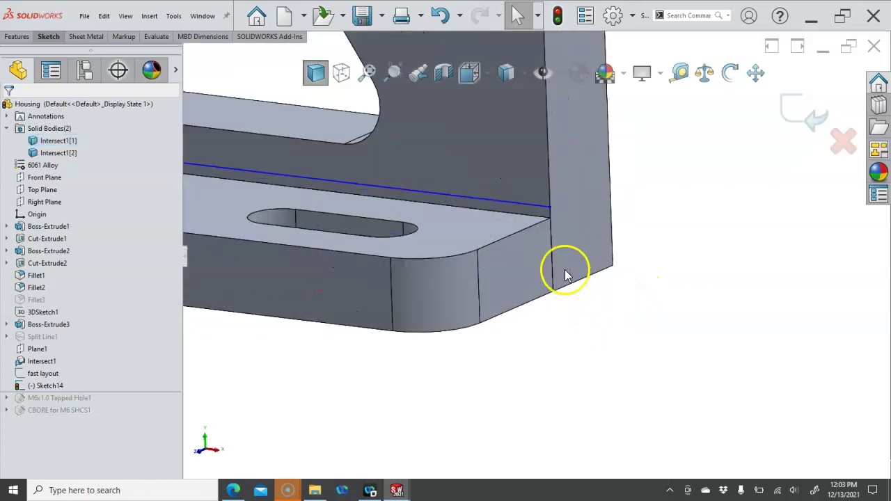
pyautogui.click(551, 207)
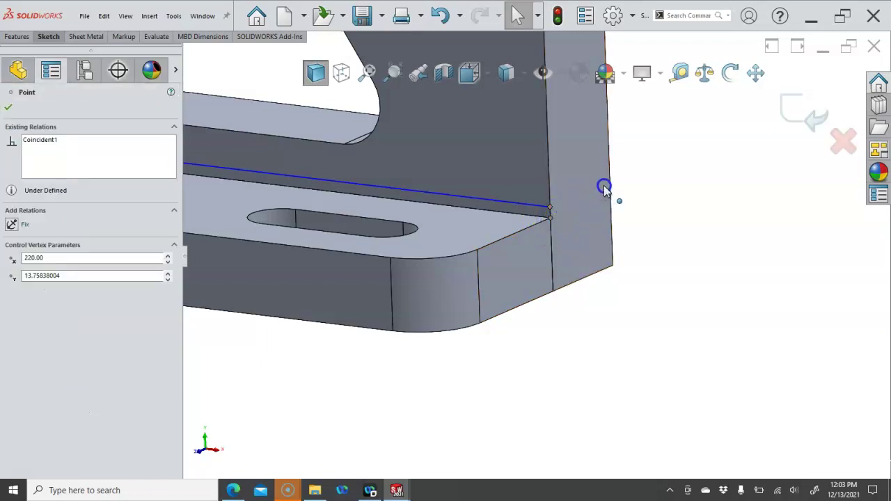
pyautogui.click(164, 218)
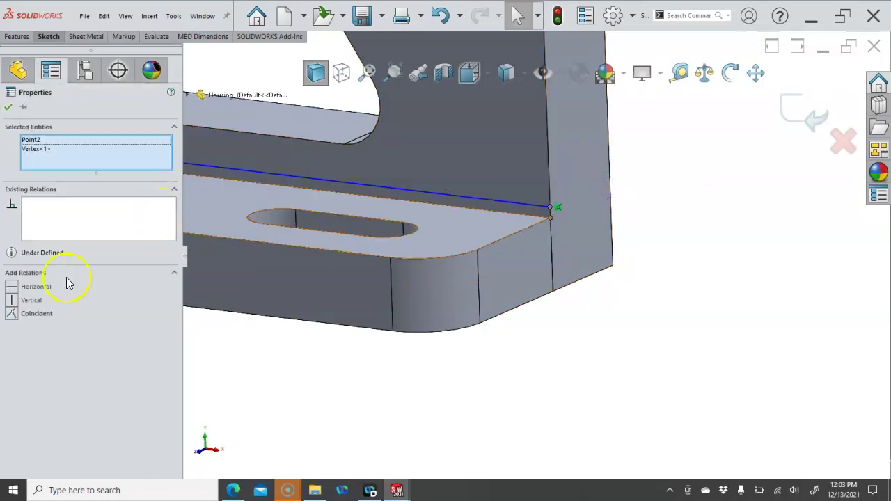
pyautogui.click(10, 317)
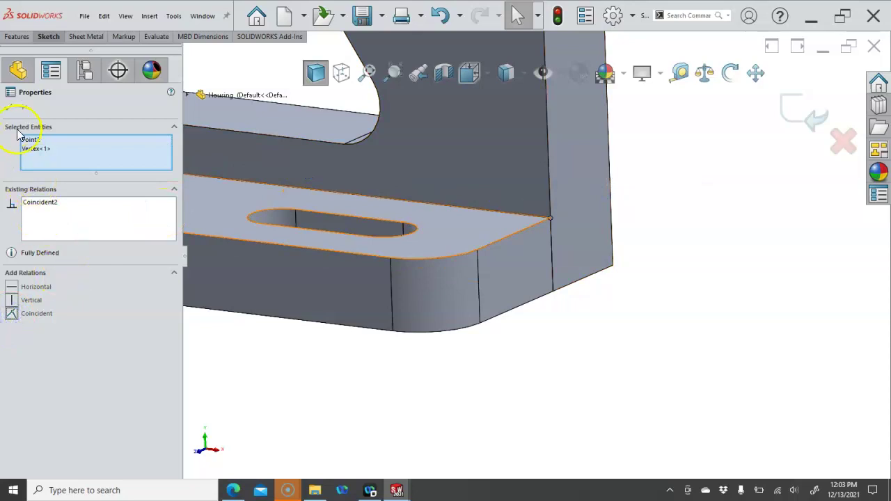
pyautogui.click(10, 105)
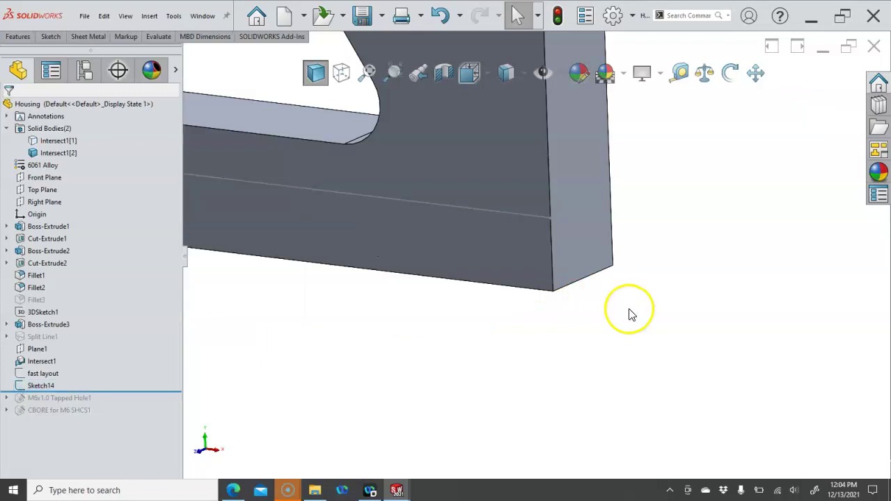
# Step: Project the sketch line onto the plate's front face as Split Line2
pyautogui.hotkey('ctrl', '1')
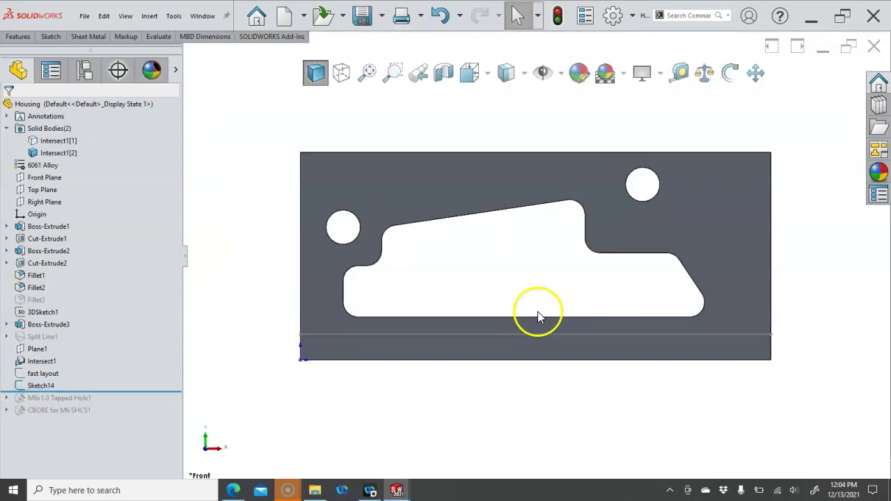
pyautogui.click(504, 335)
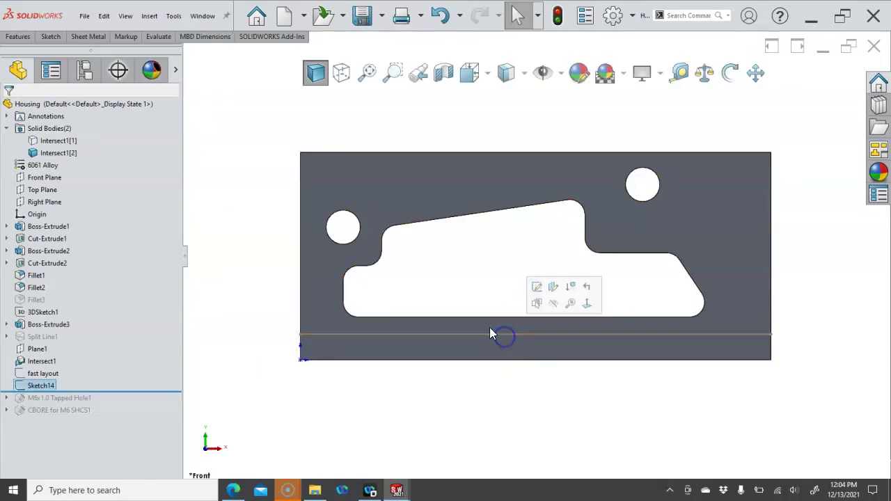
pyautogui.click(17, 36)
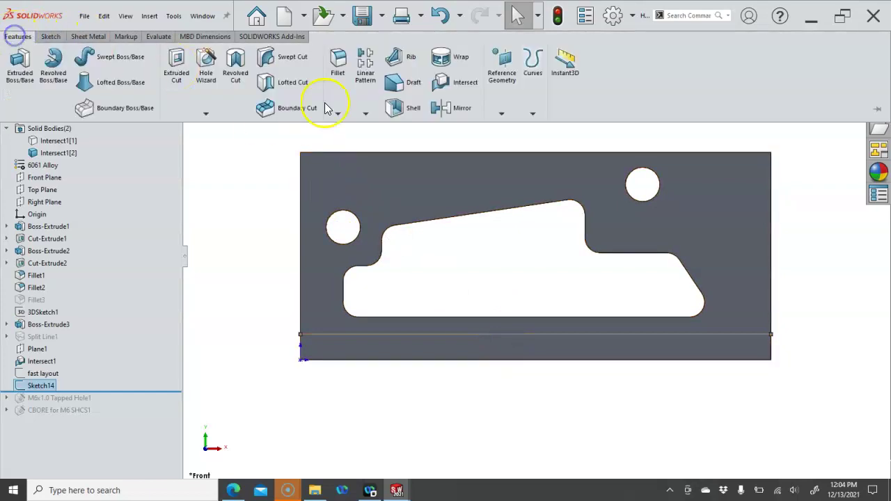
pyautogui.click(529, 114)
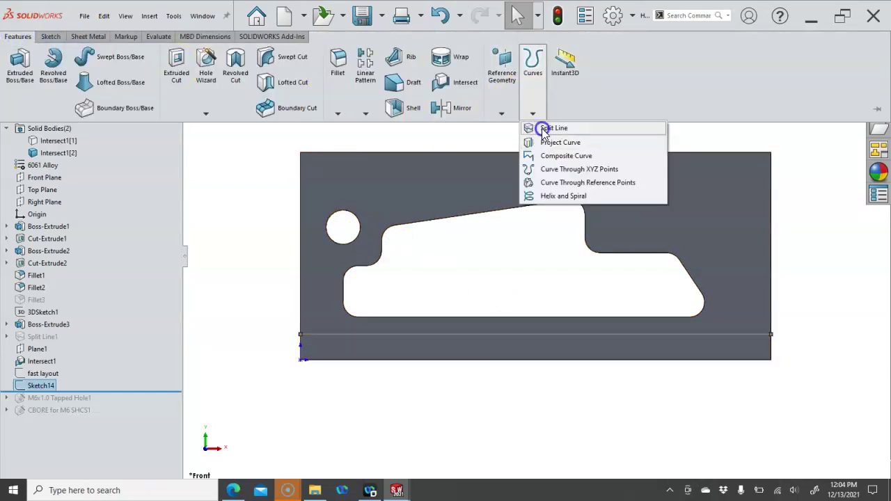
pyautogui.click(546, 127)
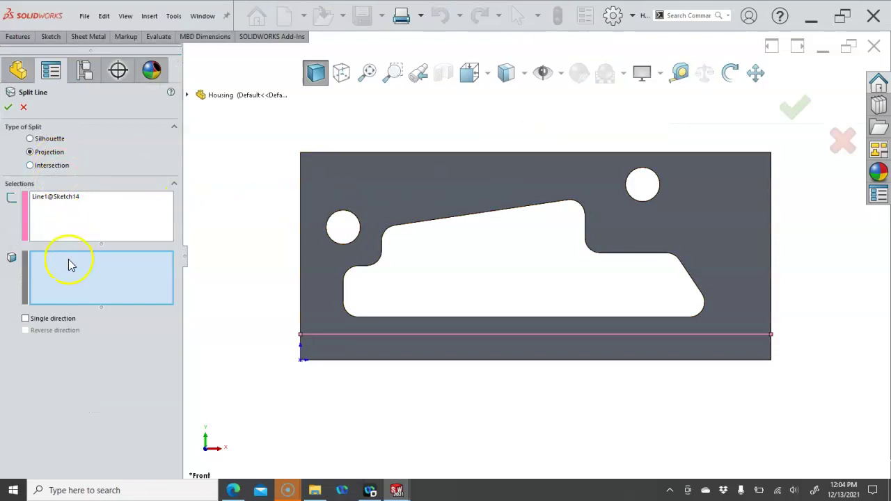
pyautogui.click(100, 272)
pyautogui.click(336, 233)
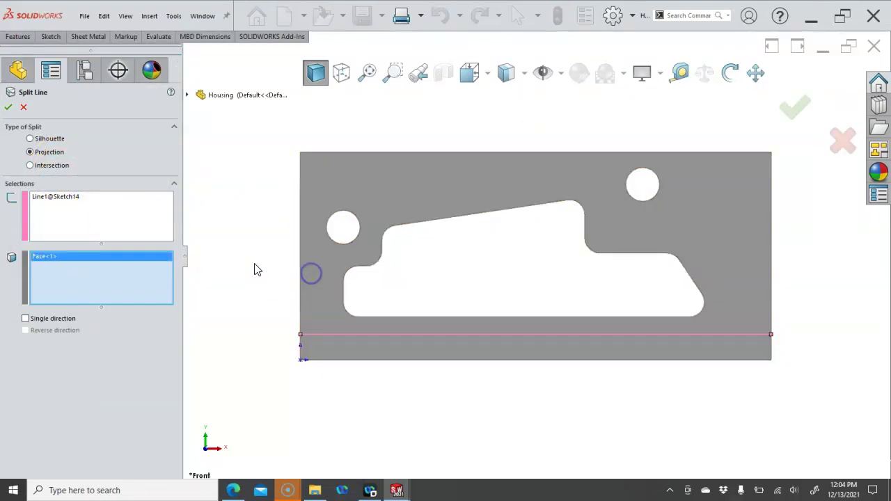
pyautogui.click(9, 108)
# Step: Orbit the part to inspect the new narrow bottom strip face
pyautogui.click(396, 356)
pyautogui.moveTo(587, 420); pyautogui.dragTo(537, 447, button='middle')
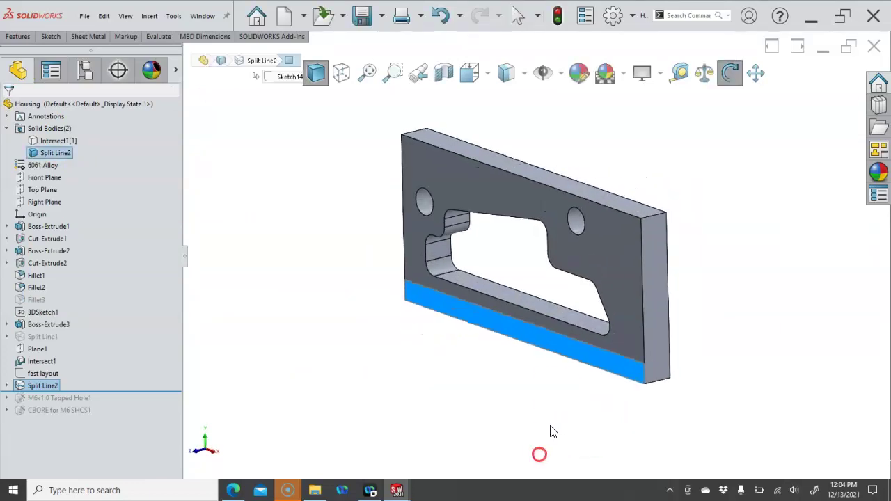
pyautogui.scroll(-3, 553, 390)
pyautogui.moveTo(553, 390); pyautogui.dragTo(547, 373, button='middle')
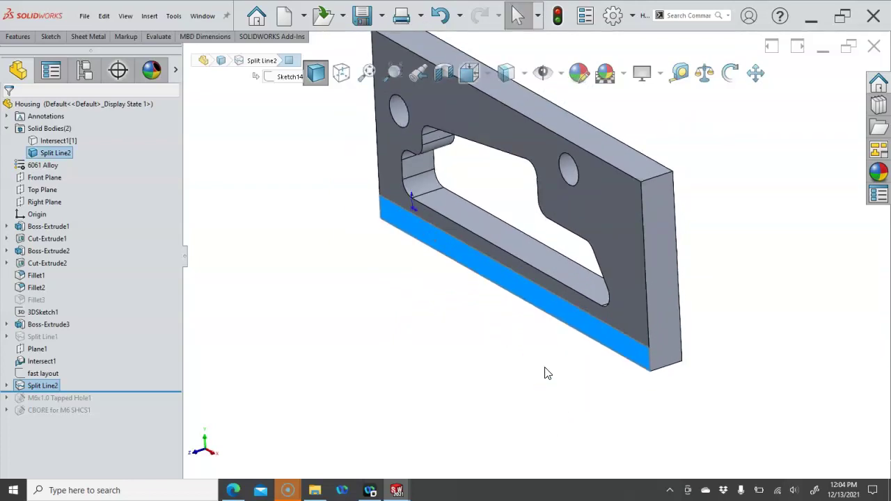
pyautogui.moveTo(553, 358); pyautogui.dragTo(556, 354, button='middle')
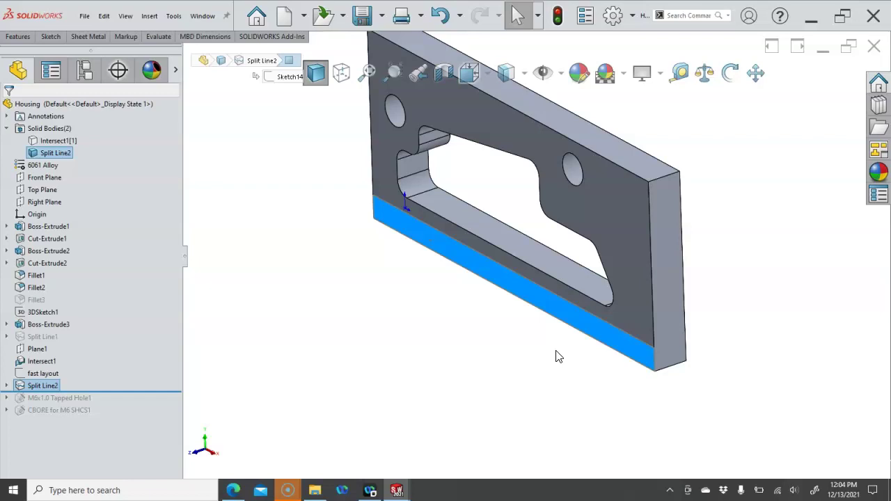
pyautogui.click(558, 344)
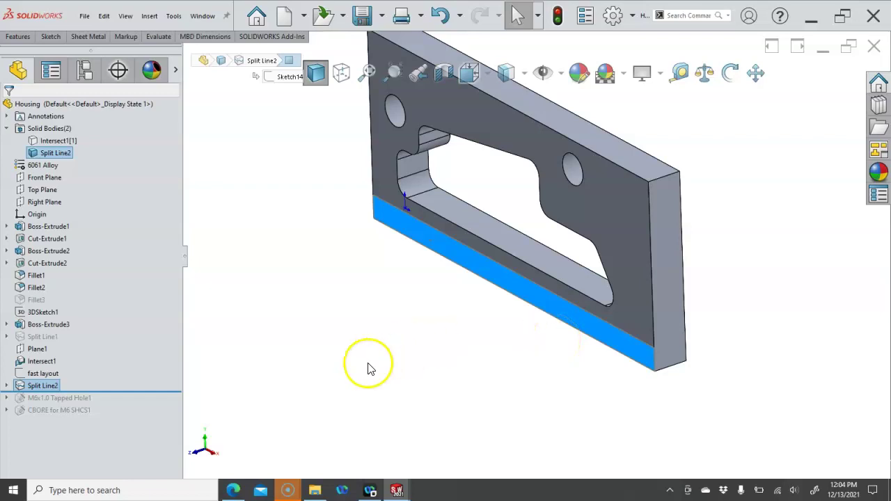
pyautogui.moveTo(46, 375)
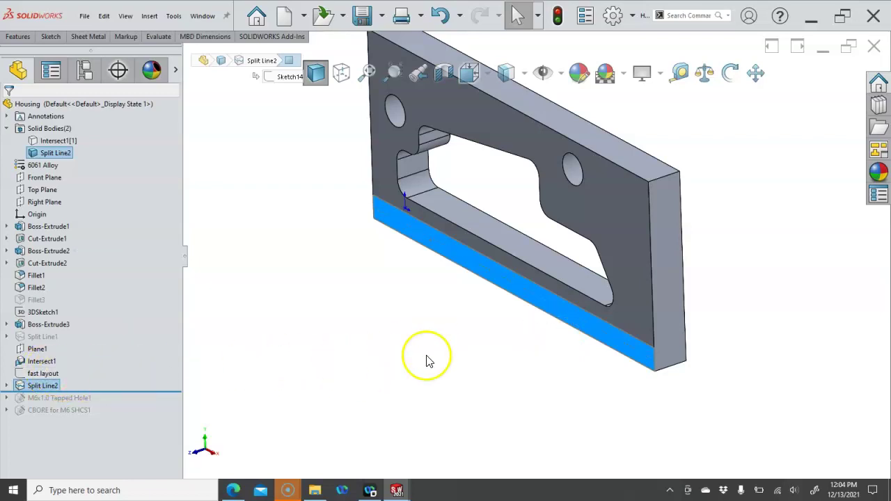
pyautogui.moveTo(74, 412)
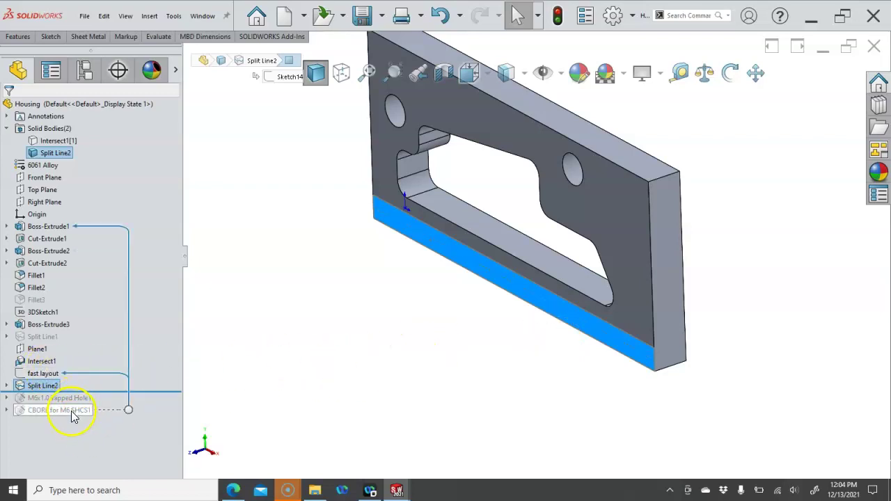
# Step: Add the Direct Editing tab to the CommandManager
pyautogui.click(394, 373)
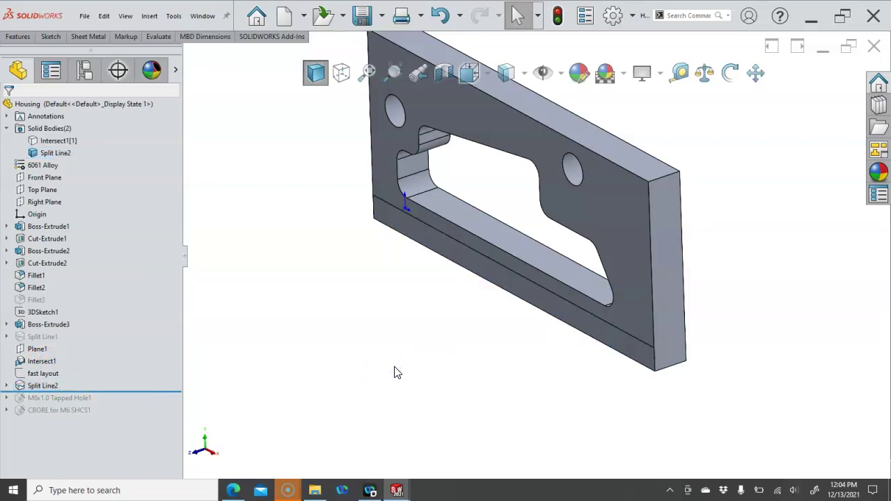
pyautogui.click(485, 266)
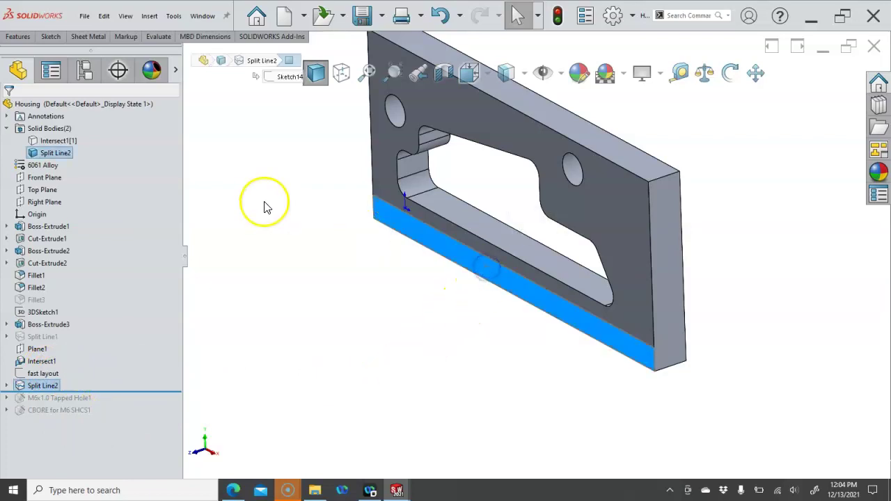
pyautogui.rightClick(159, 38)
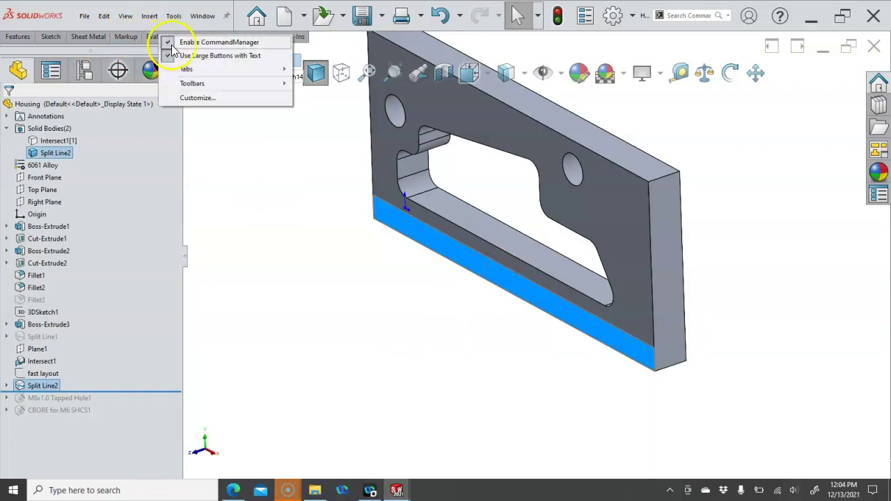
pyautogui.moveTo(200, 70)
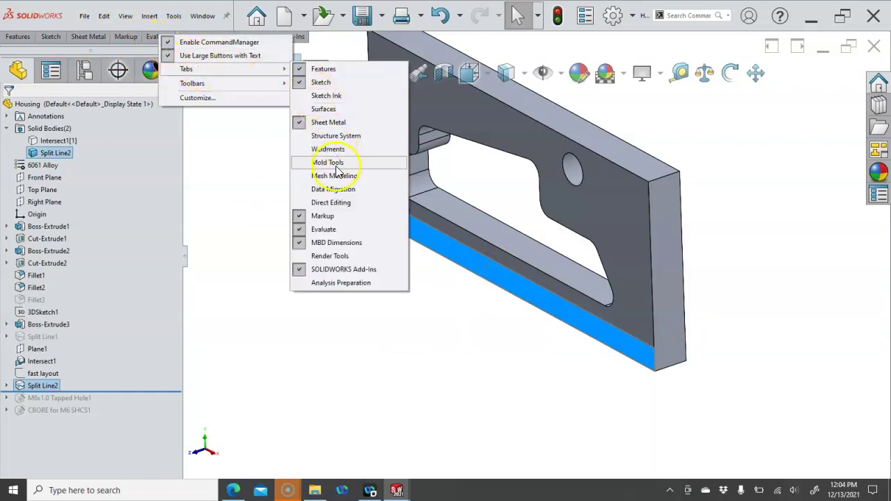
pyautogui.click(330, 204)
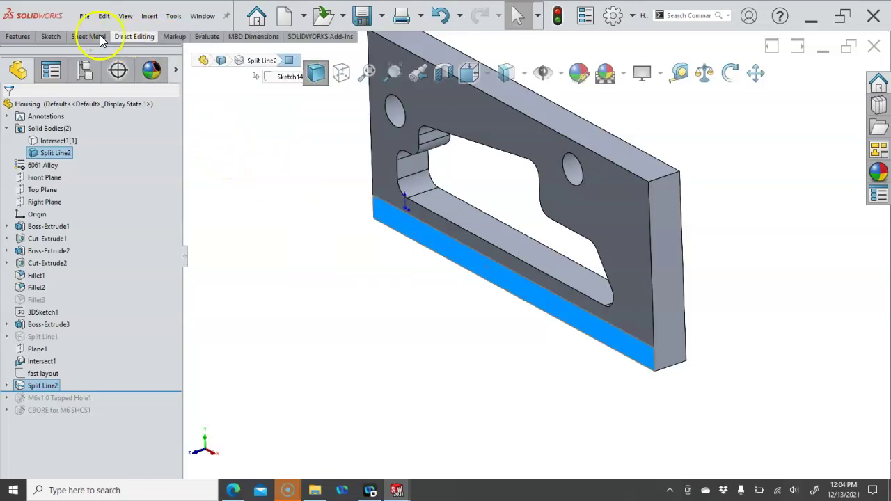
# Step: Remove the Sheet Metal tab from the CommandManager
pyautogui.rightClick(137, 42)
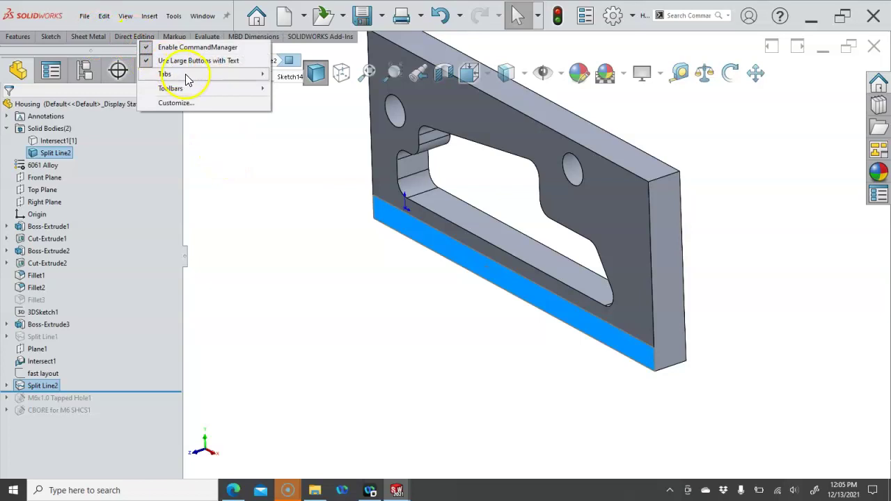
pyautogui.moveTo(223, 74)
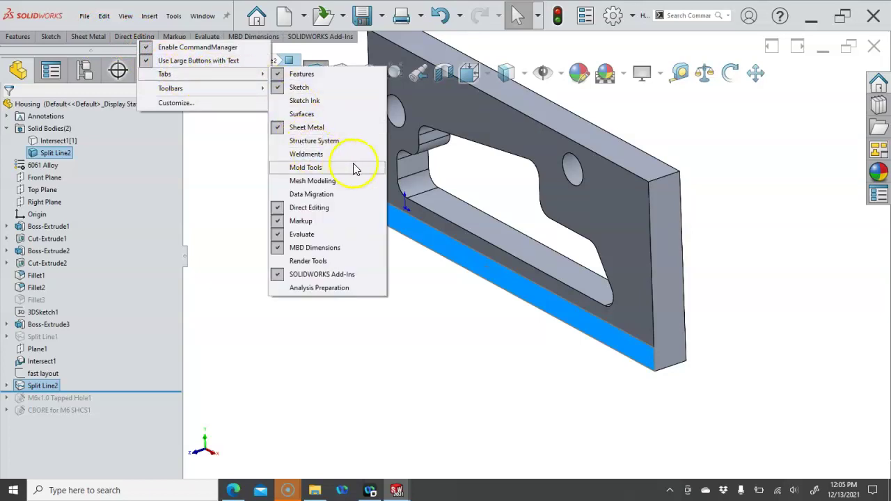
pyautogui.click(310, 128)
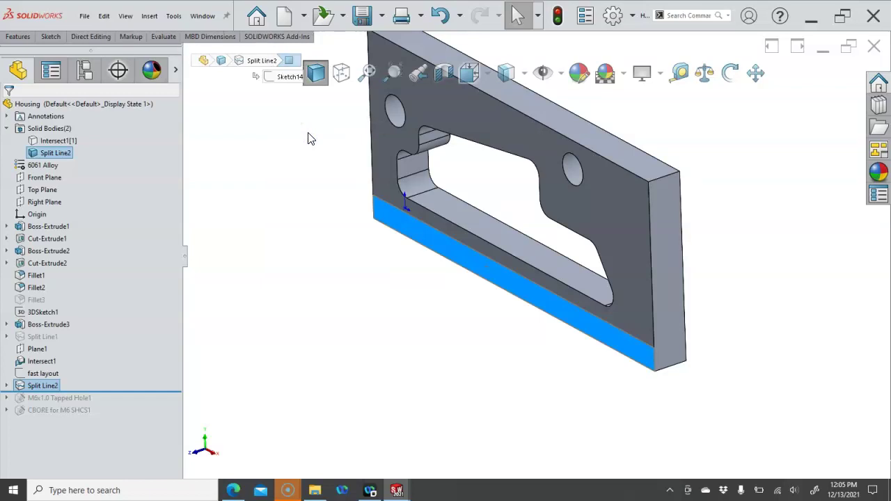
pyautogui.click(271, 152)
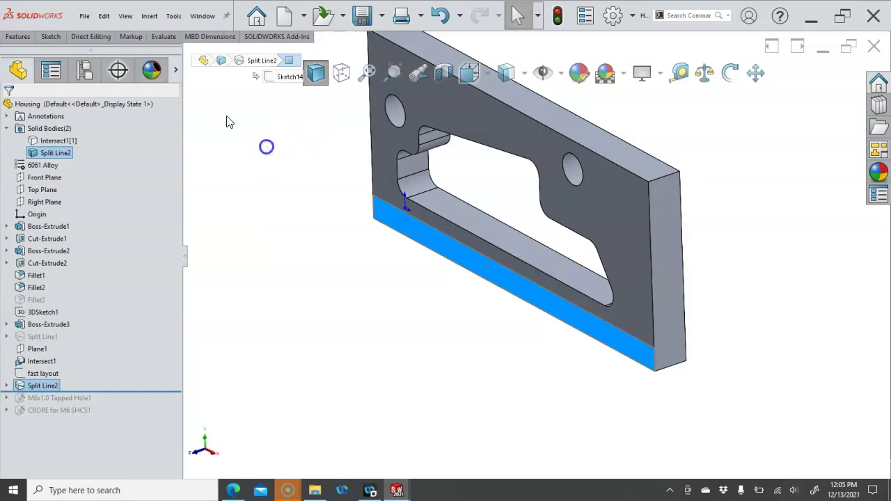
pyautogui.click(89, 41)
pyautogui.click(21, 76)
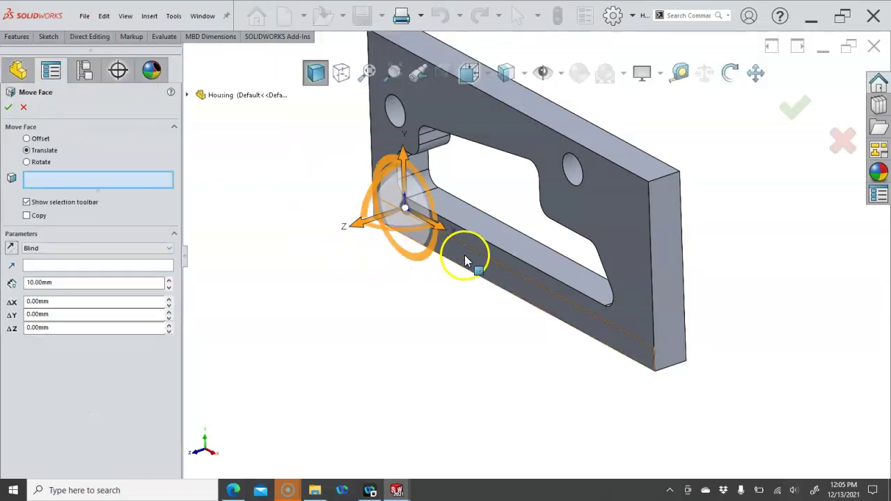
pyautogui.click(465, 259)
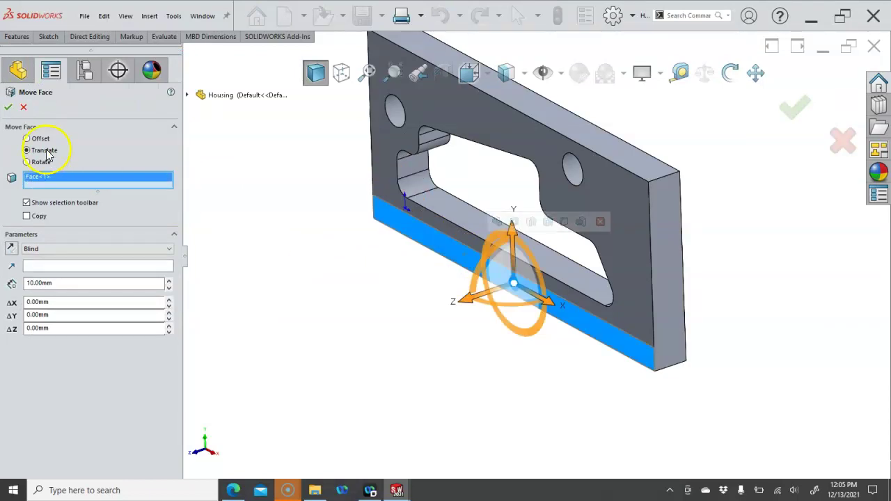
pyautogui.click(40, 142)
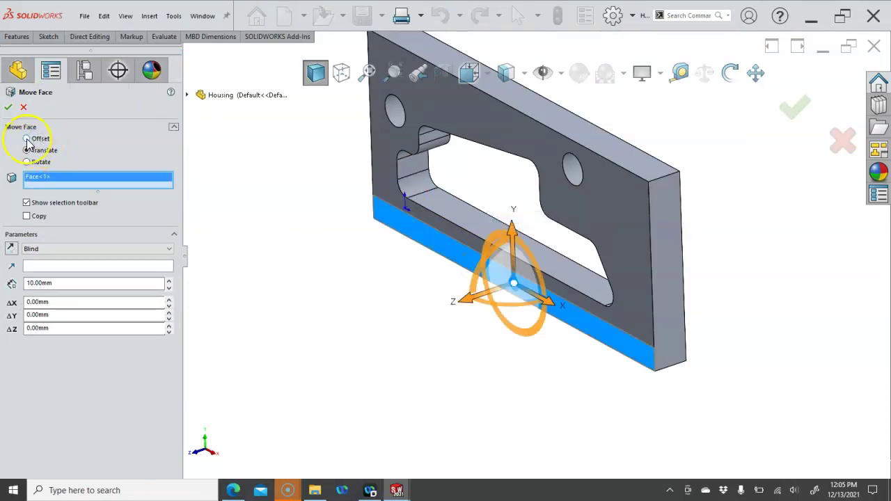
pyautogui.click(28, 141)
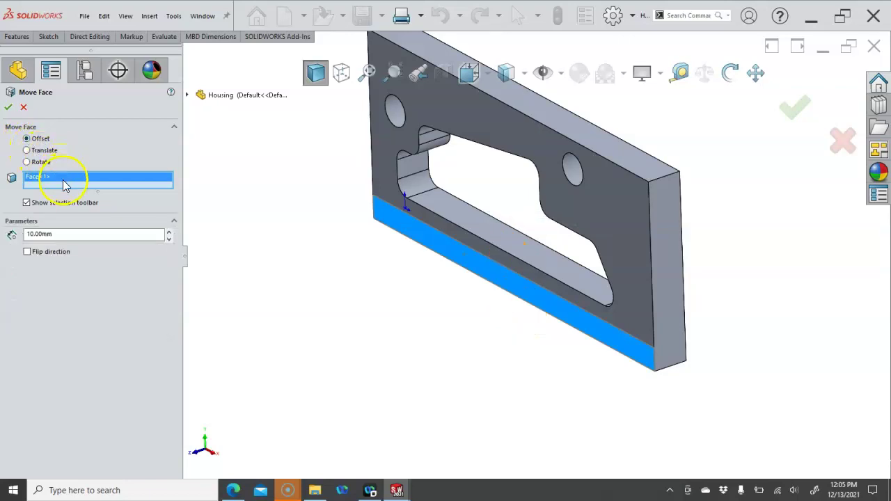
pyautogui.doubleClick(62, 235)
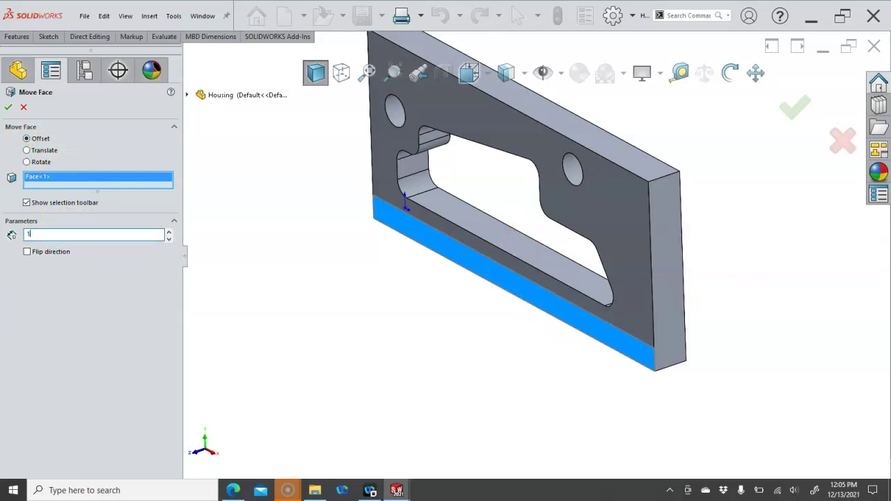
pyautogui.write('1')
pyautogui.press('Tab')
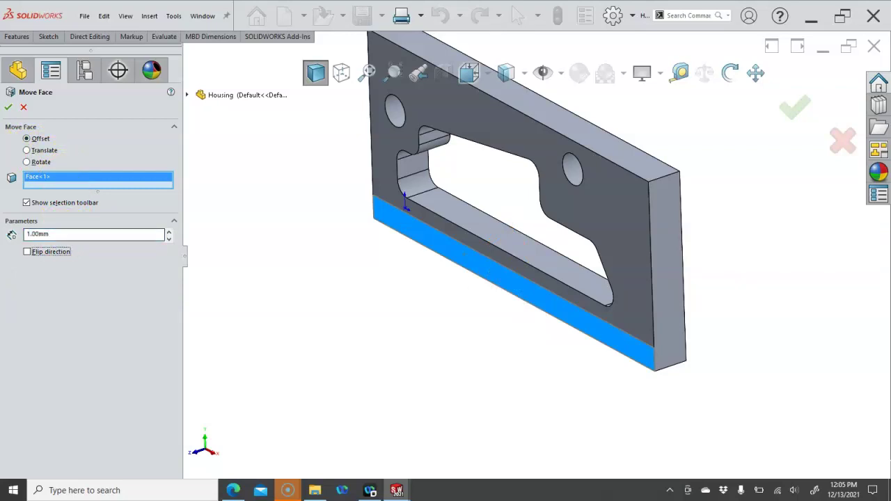
pyautogui.click(27, 253)
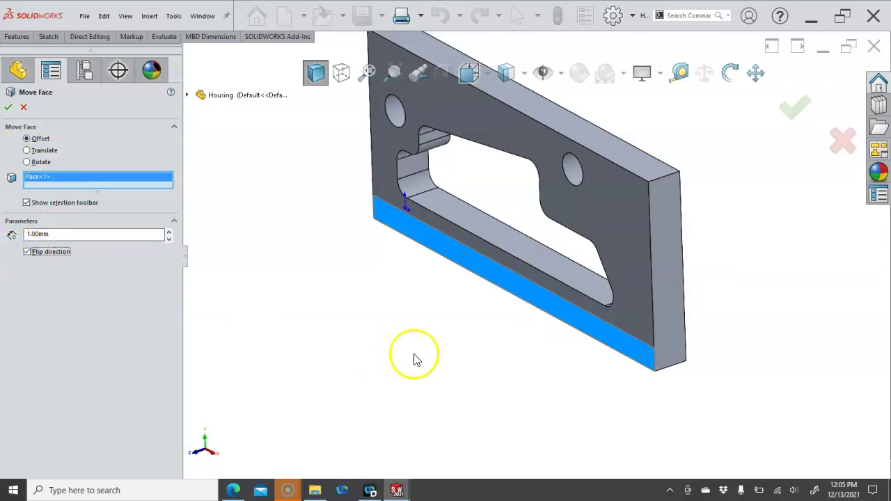
pyautogui.scroll(-2, 566, 361)
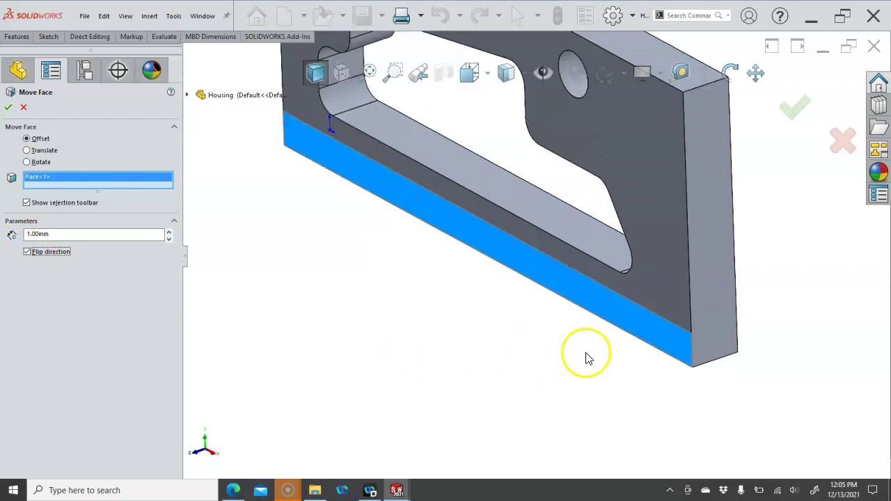
pyautogui.scroll(-1, 745, 362)
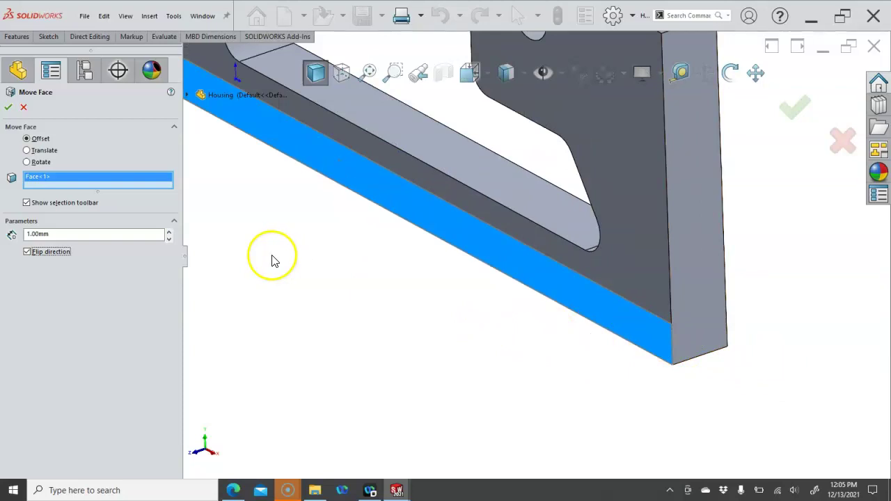
pyautogui.click(29, 252)
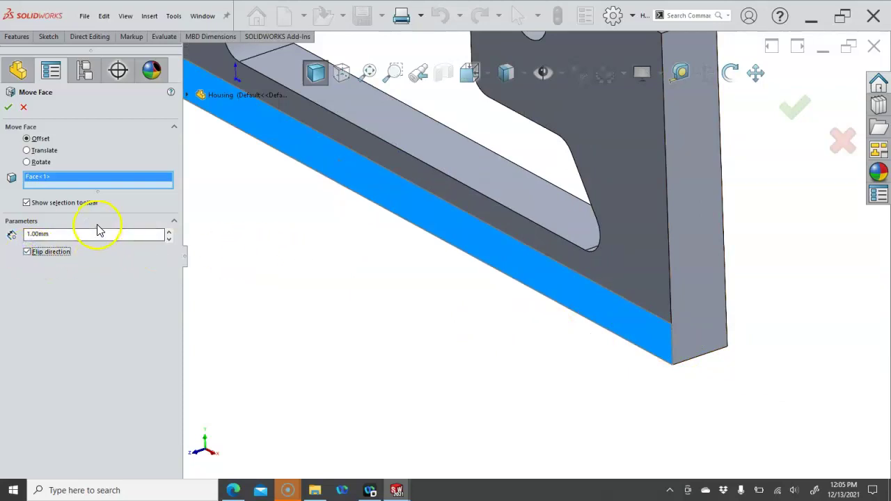
pyautogui.click(9, 108)
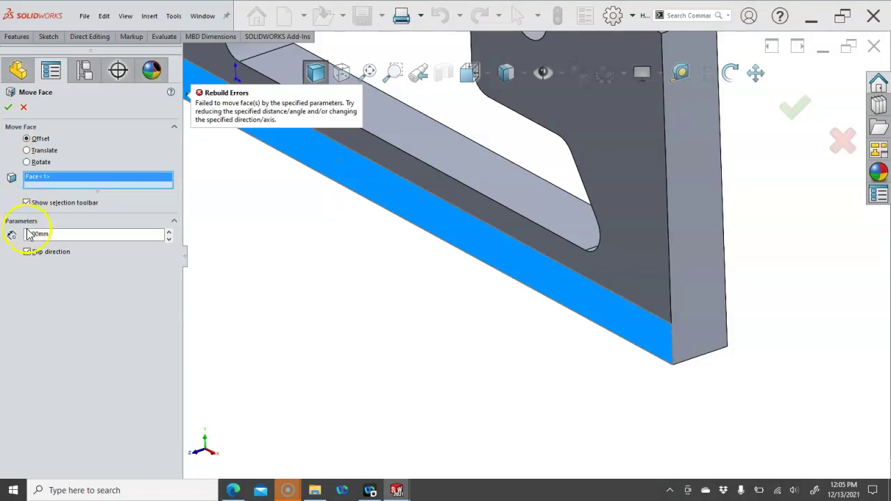
pyautogui.click(27, 251)
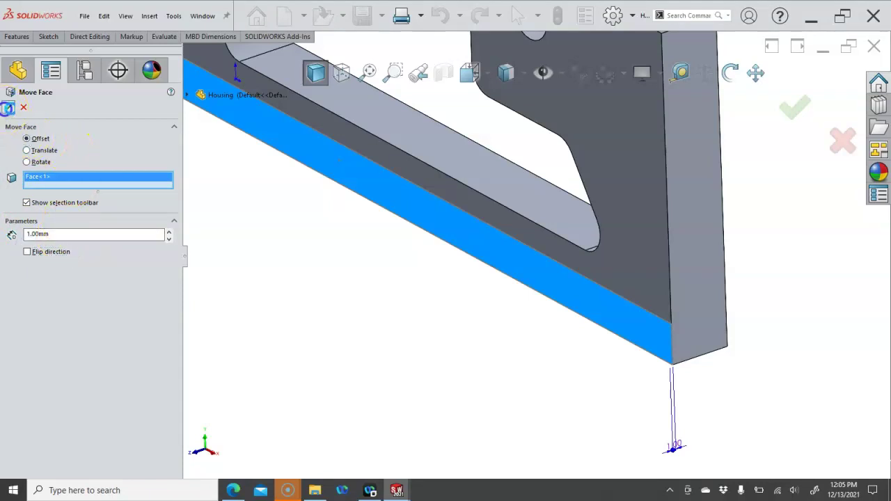
pyautogui.click(8, 107)
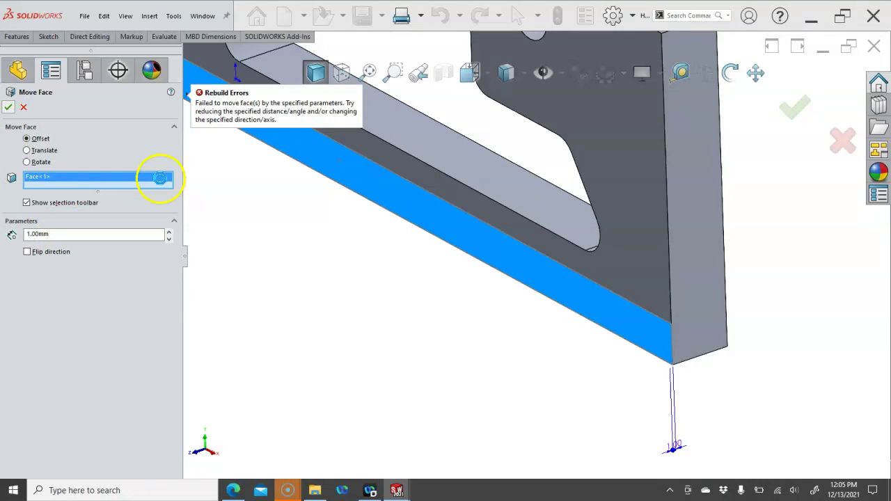
pyautogui.click(21, 106)
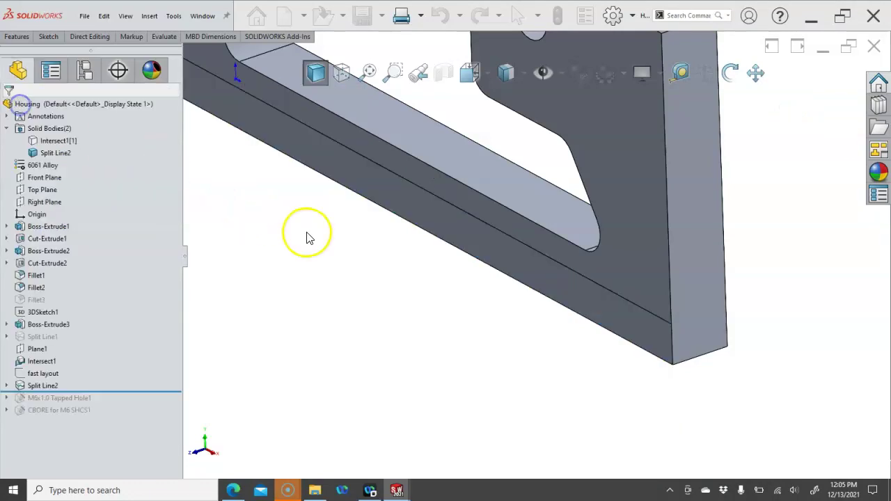
# Step: Delete the Split Line2 feature from the FeatureManager tree, confirming with Yes
pyautogui.press('f')
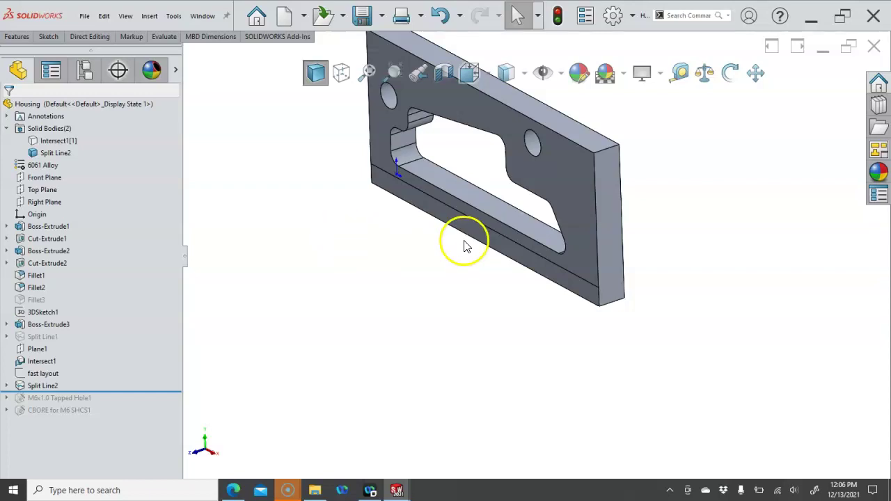
pyautogui.scroll(-1, 465, 245)
pyautogui.moveTo(294, 490)
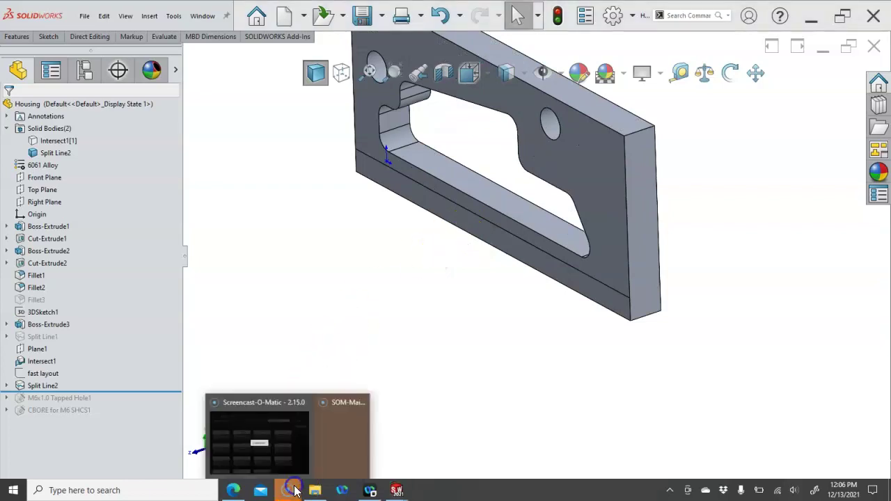
pyautogui.click(342, 452)
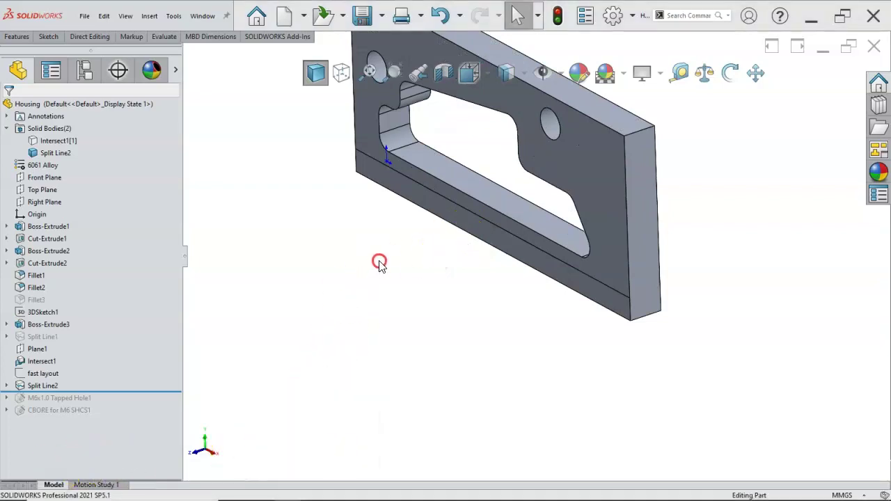
pyautogui.moveTo(437, 281); pyautogui.dragTo(354, 328, button='middle')
pyautogui.click(284, 313)
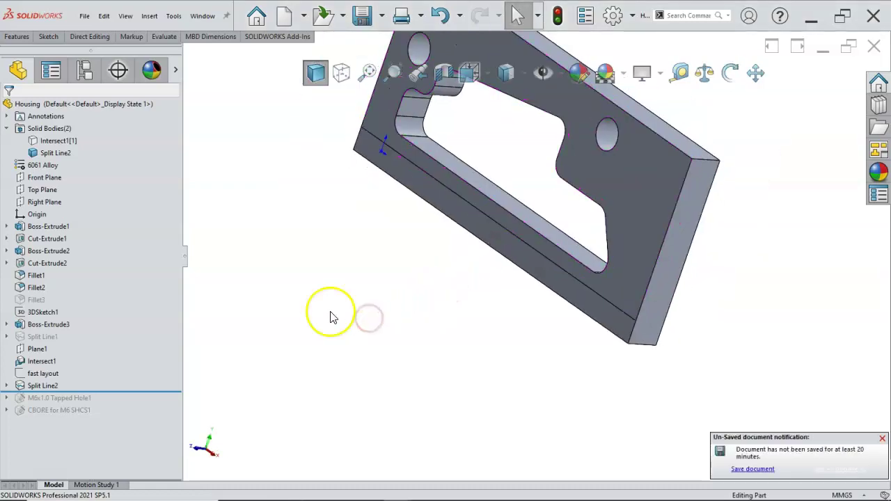
pyautogui.click(176, 337)
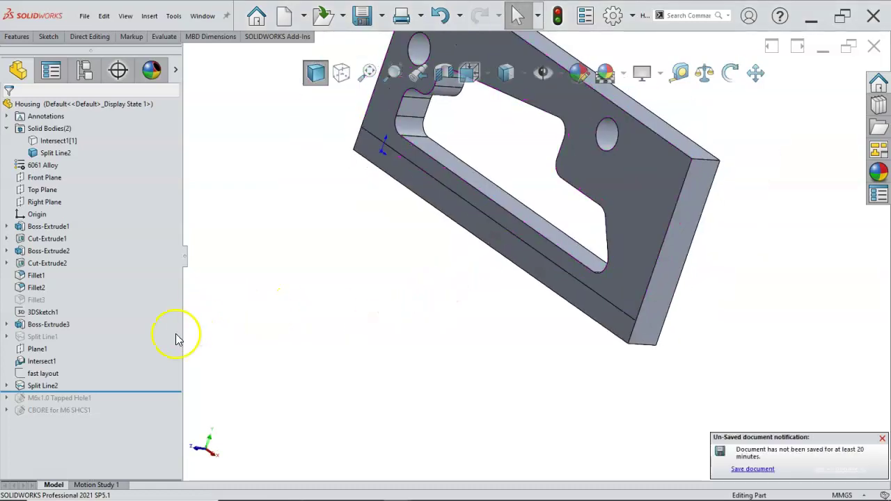
pyautogui.click(50, 388)
pyautogui.rightClick(50, 388)
pyautogui.click(139, 330)
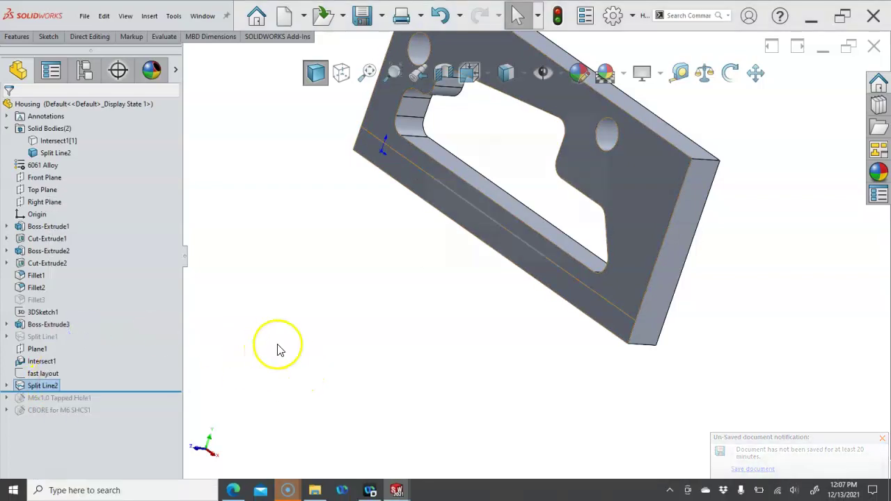
pyautogui.click(578, 137)
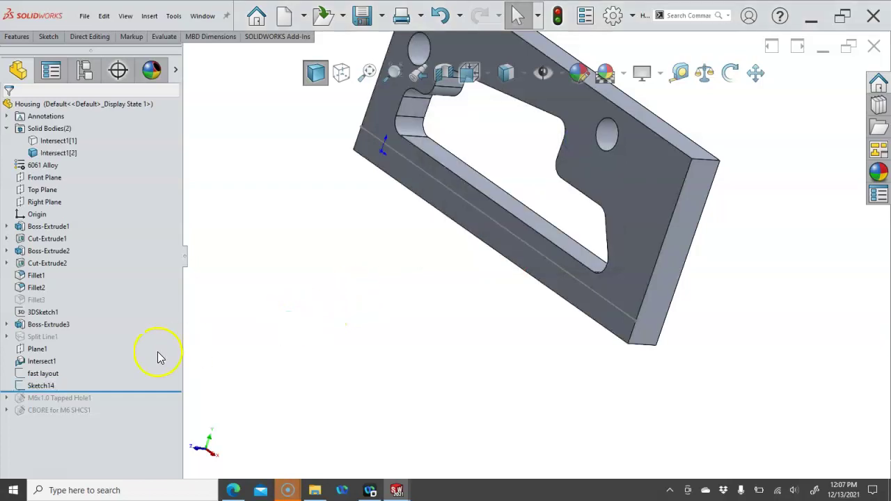
# Step: In Sketch14, draw lines along the bottom edge and up to the horizontal line, closing the strip
pyautogui.rightClick(29, 387)
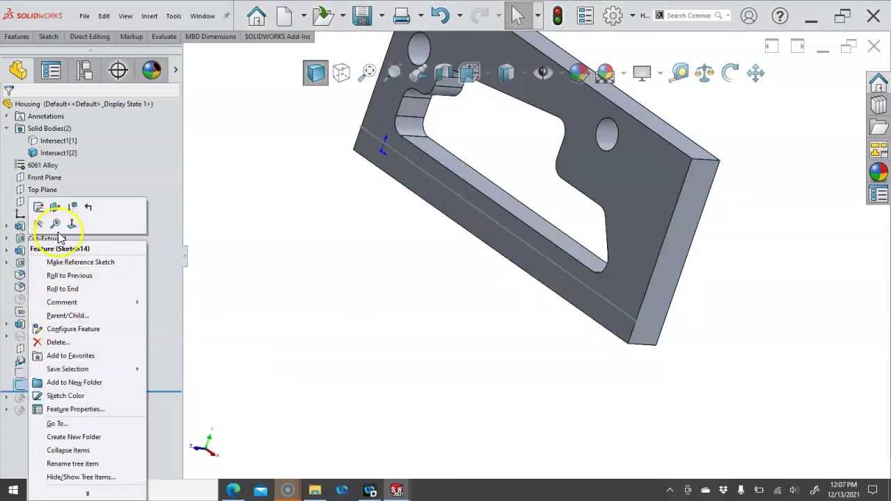
pyautogui.click(36, 206)
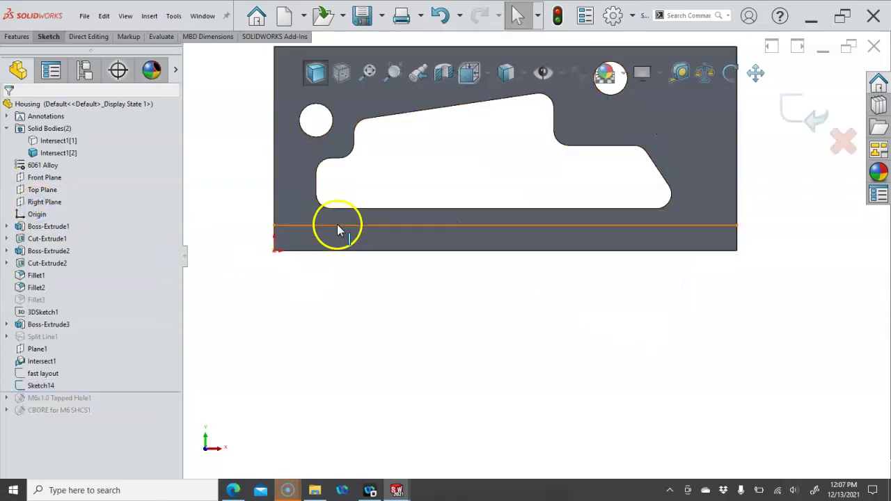
pyautogui.press('l')
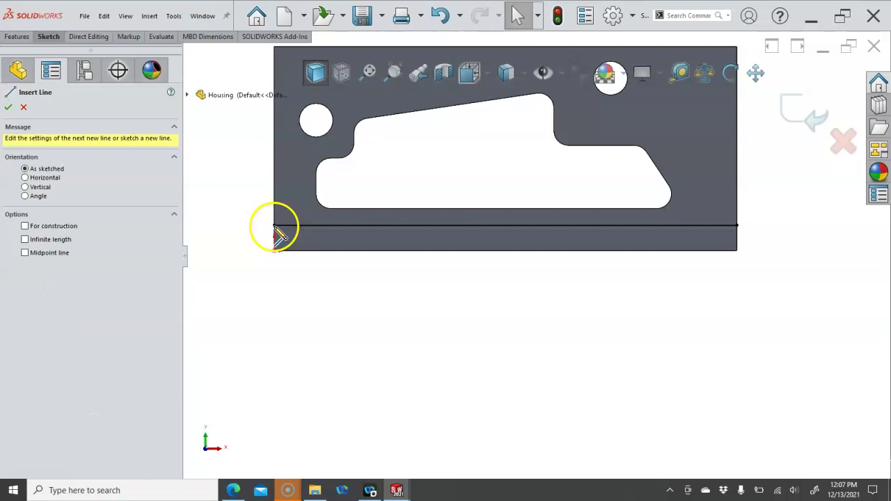
pyautogui.moveTo(274, 226); pyautogui.dragTo(275, 251)
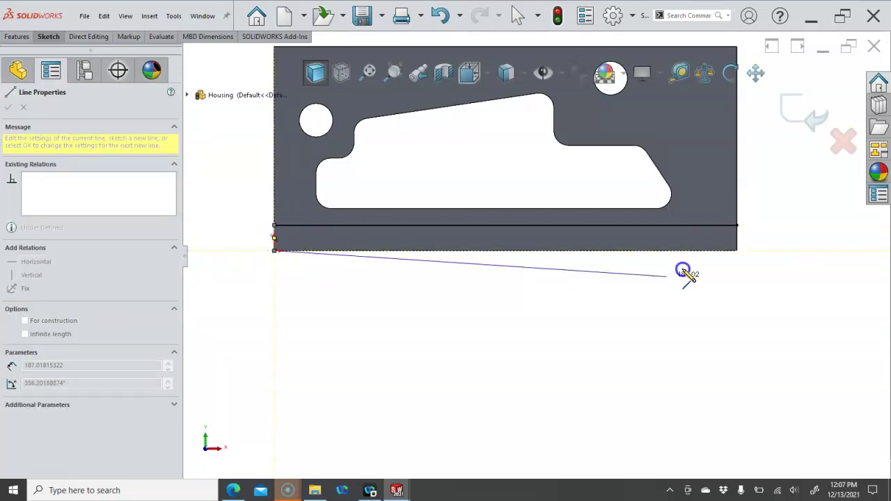
pyautogui.click(738, 250)
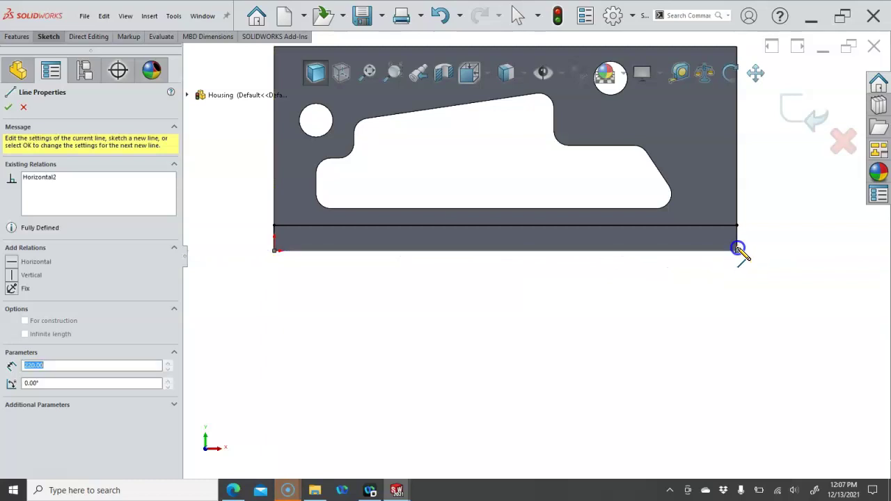
pyautogui.click(738, 225)
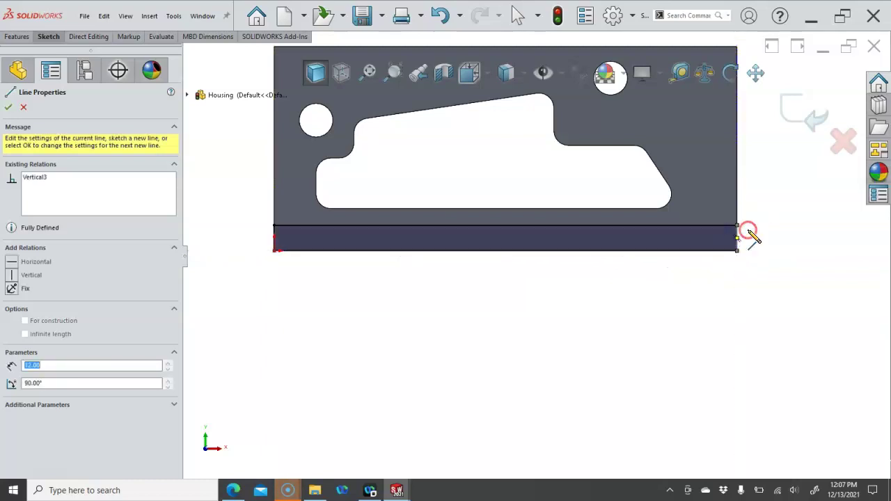
pyautogui.rightClick(748, 235)
pyautogui.click(778, 239)
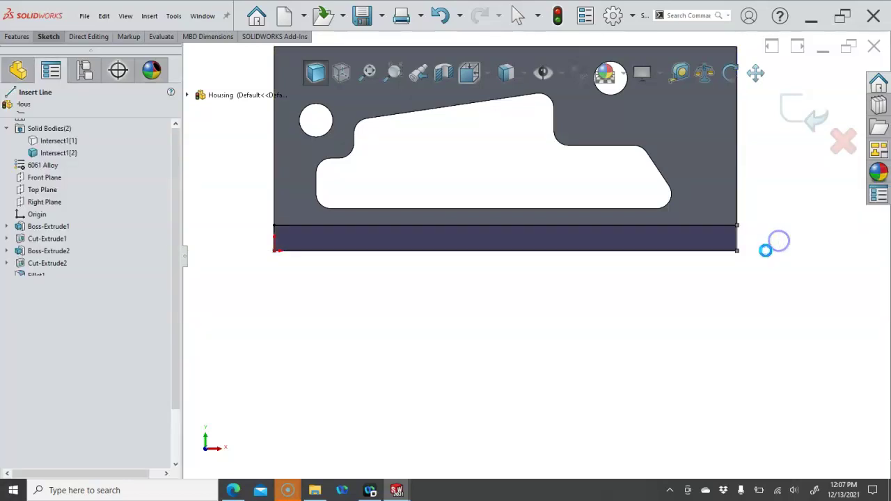
pyautogui.click(794, 116)
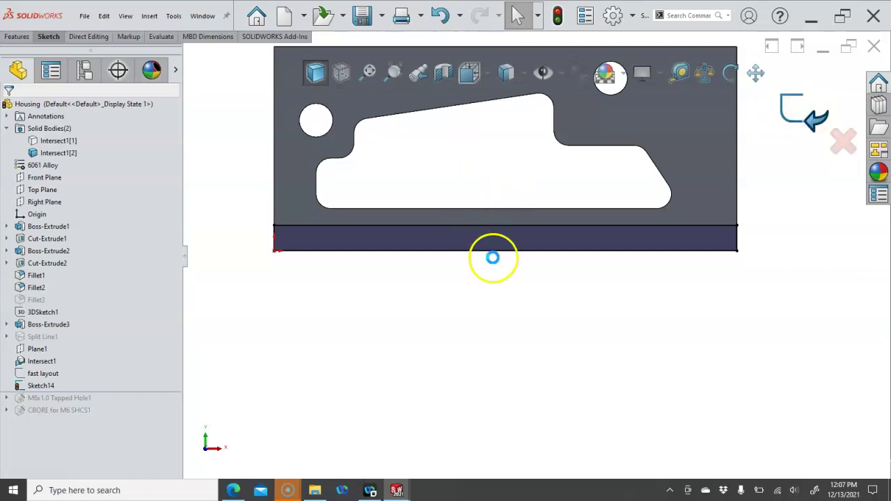
pyautogui.hotkey('ctrl', '7')
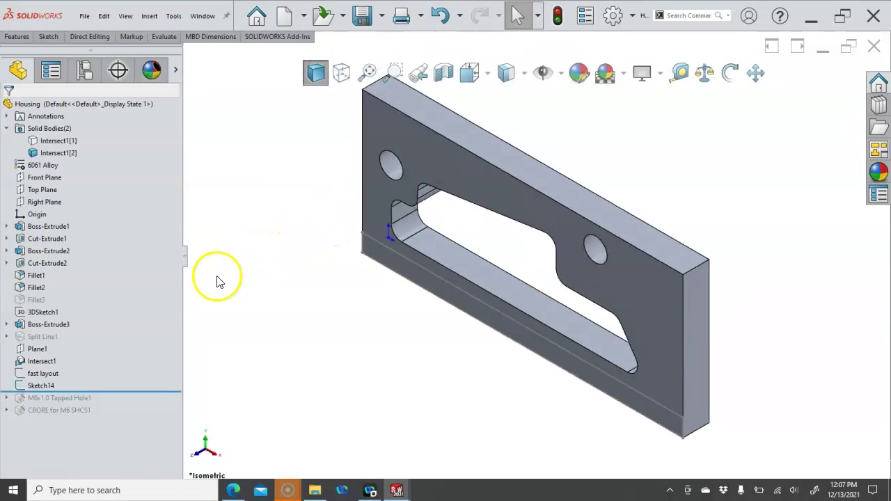
# Step: Extrude-cut Sketch14's strip Blind to a depth of 1 mm
pyautogui.rightClick(39, 388)
pyautogui.click(35, 390)
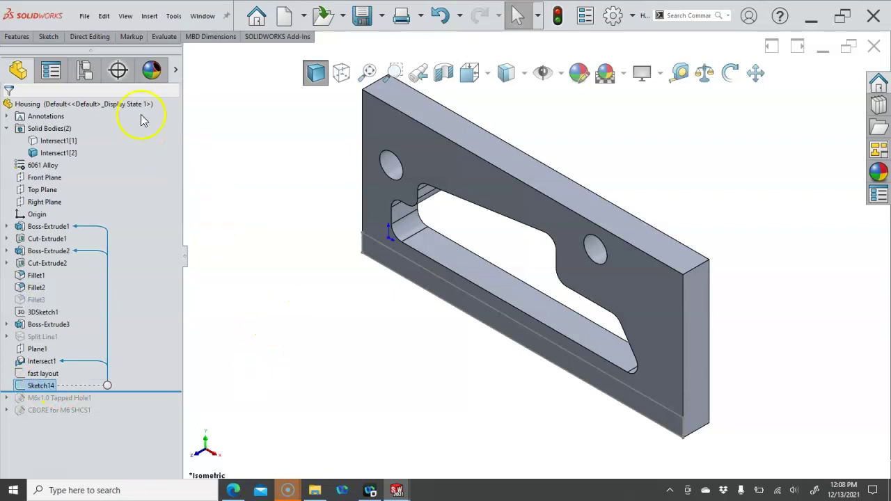
pyautogui.click(15, 37)
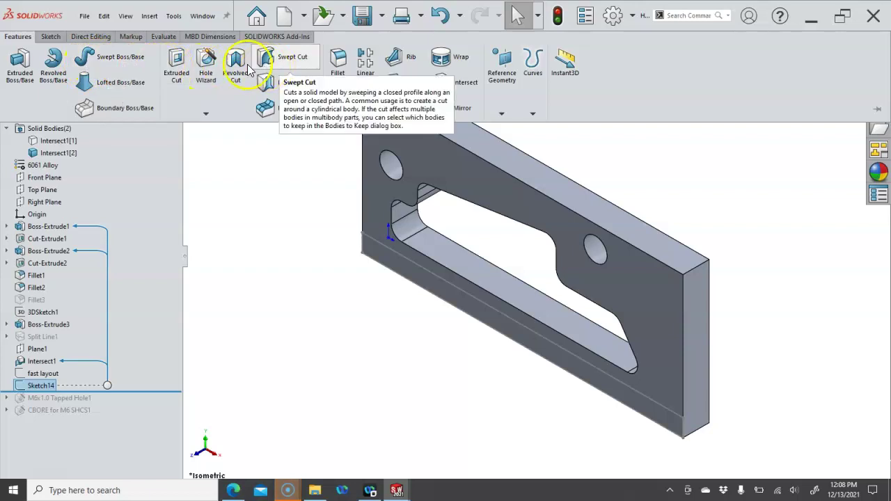
pyautogui.click(214, 174)
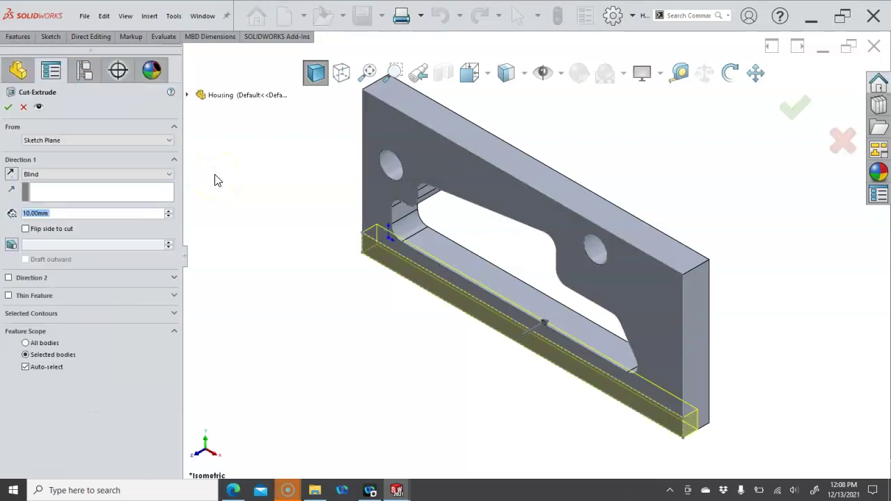
pyautogui.write('1')
pyautogui.click(97, 154)
pyautogui.press('Return')
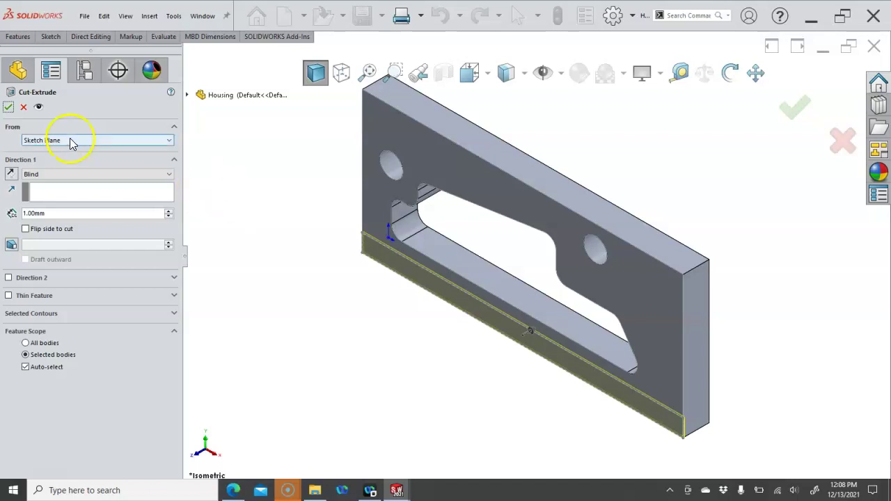
pyautogui.click(8, 112)
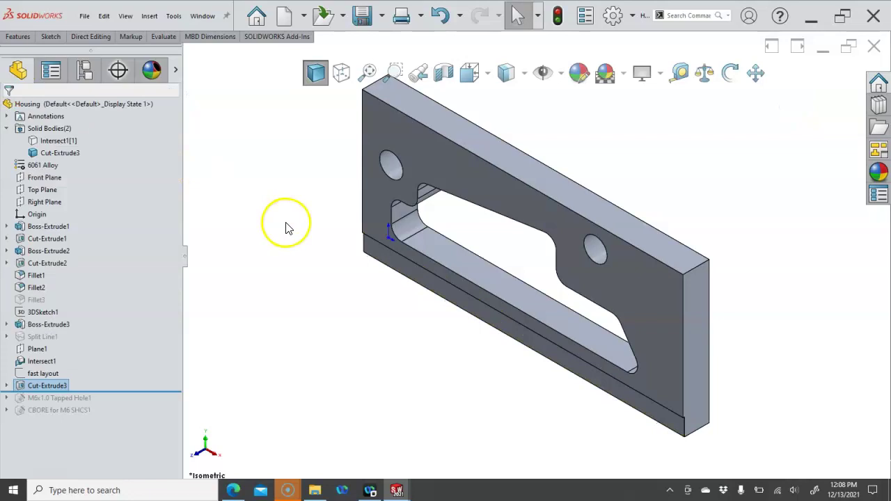
# Step: Hide the Cut-Extrude3 body, show Intersect1[1], and select the bar's long side face
pyautogui.rightClick(77, 155)
pyautogui.click(87, 135)
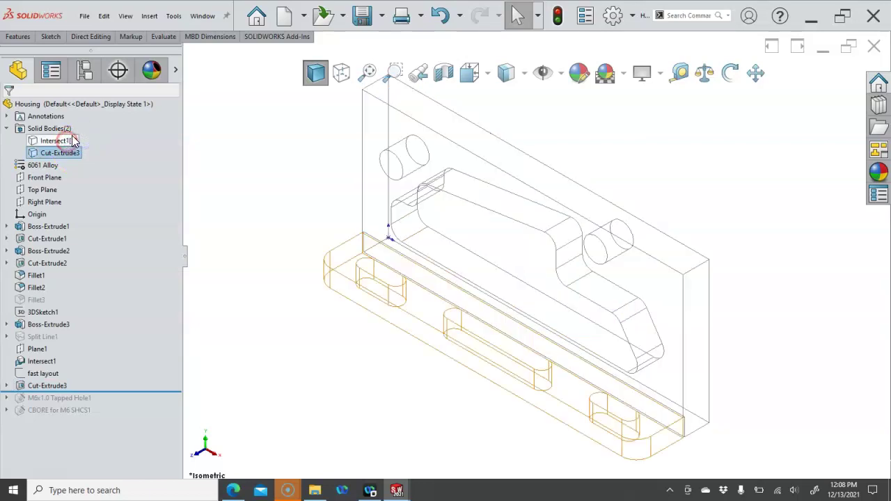
pyautogui.rightClick(72, 142)
pyautogui.click(77, 125)
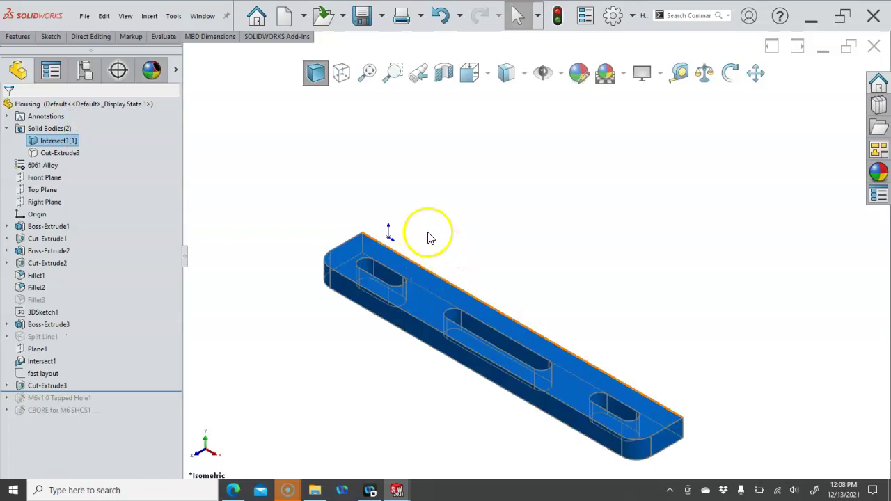
pyautogui.moveTo(447, 259); pyautogui.dragTo(367, 283, button='middle')
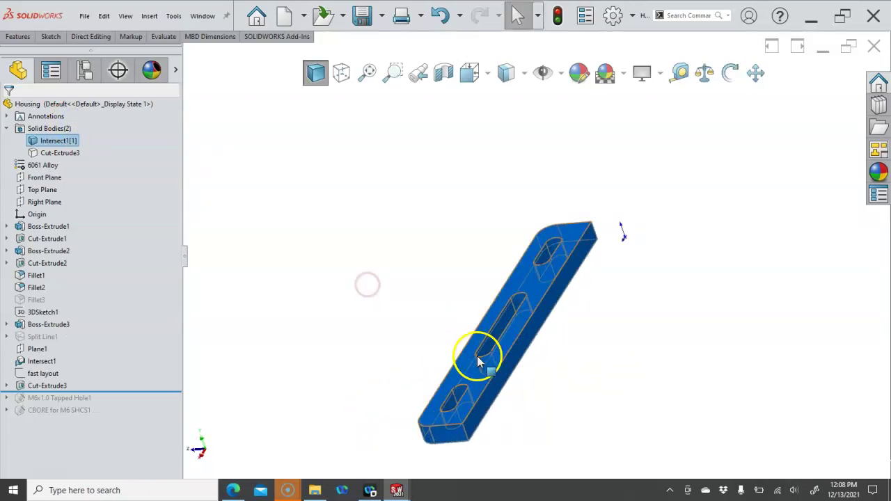
pyautogui.click(504, 375)
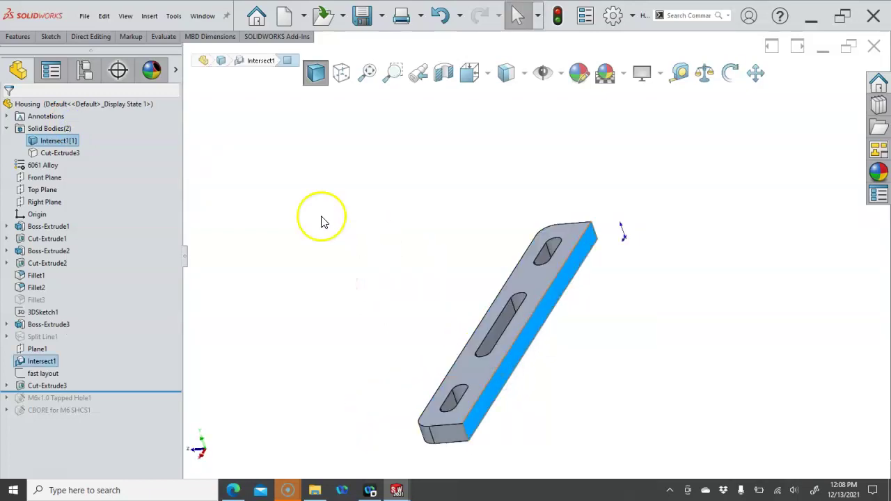
pyautogui.click(79, 40)
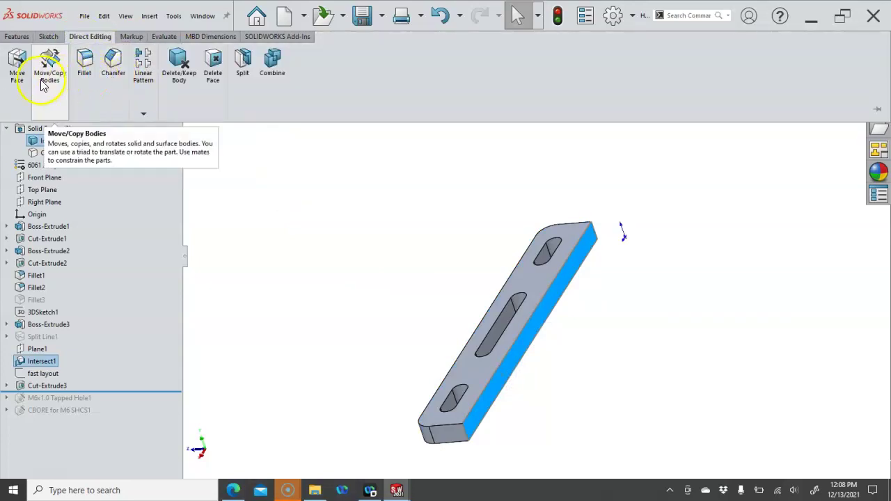
# Step: Offset the base bar's long side face by 1.00 mm with Move Face
pyautogui.click(17, 66)
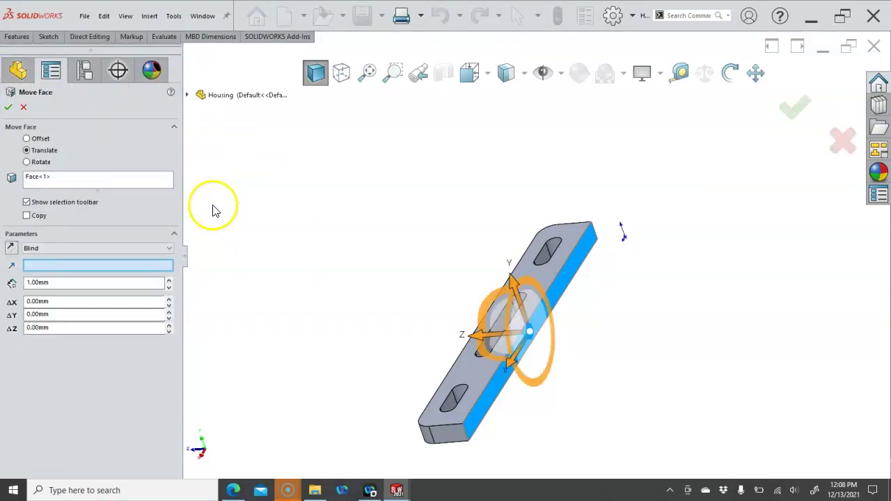
pyautogui.click(27, 140)
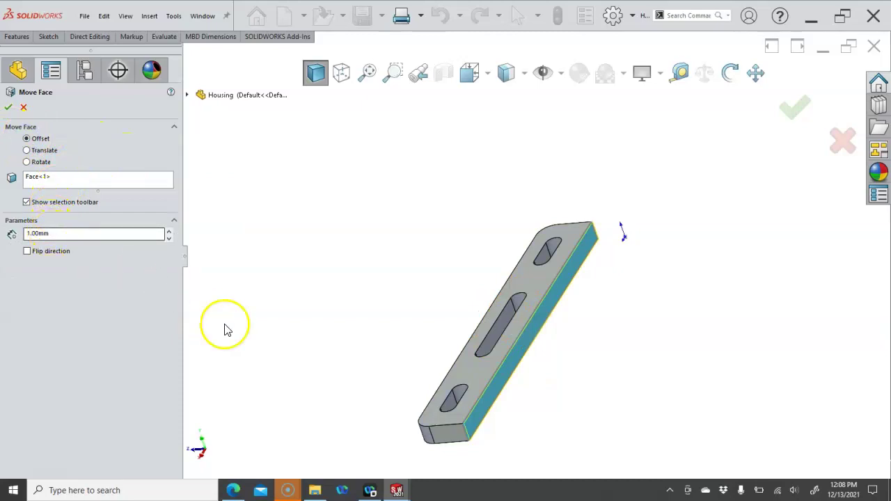
pyautogui.scroll(-5, 473, 454)
pyautogui.scroll(-1, 450, 410)
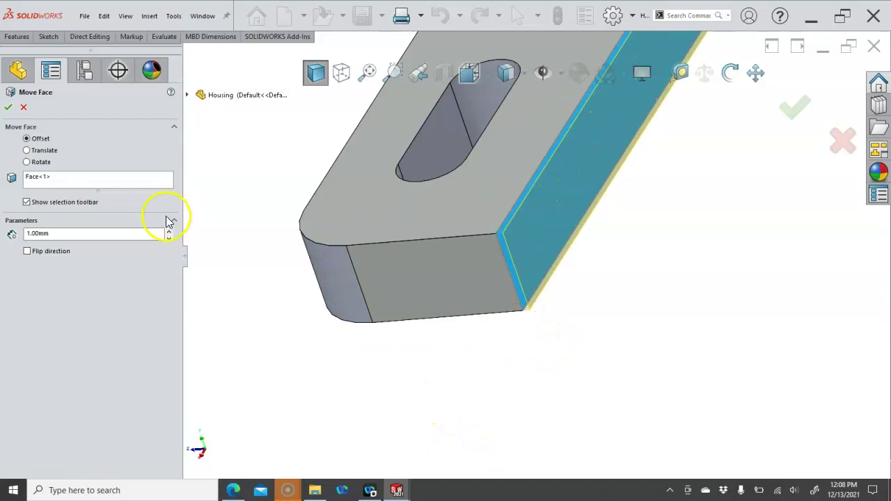
pyautogui.click(7, 107)
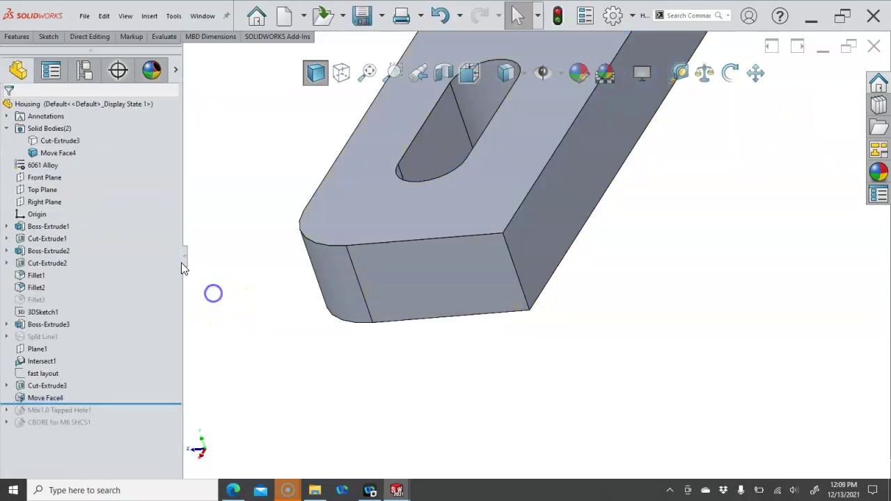
# Step: Show the hidden Cut-Extrude3 body again and orbit to inspect the bar and back wall
pyautogui.click(70, 140)
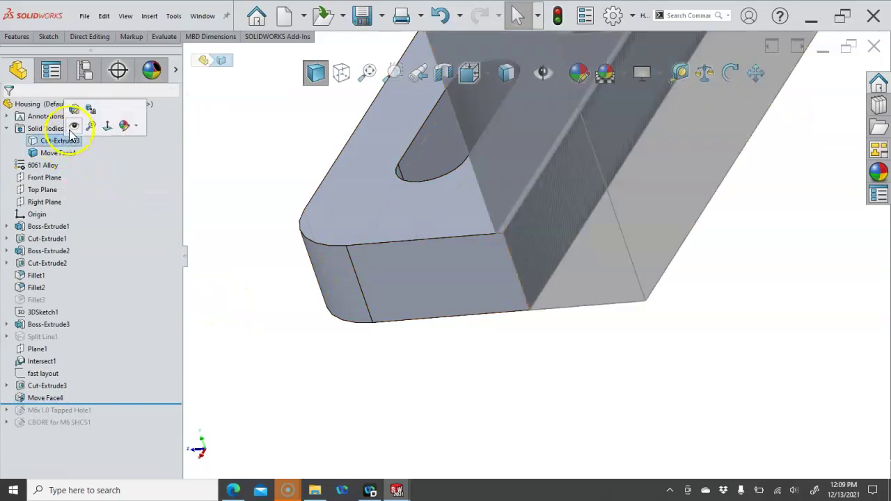
pyautogui.click(74, 126)
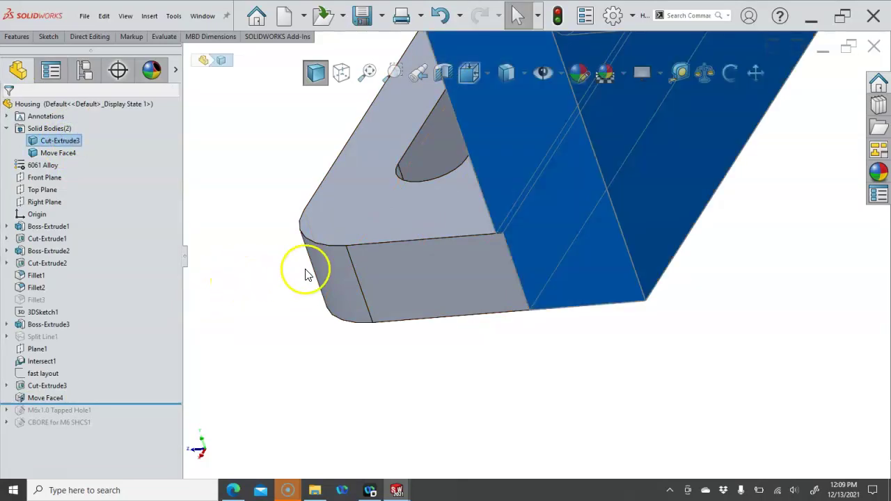
pyautogui.moveTo(305, 274); pyautogui.dragTo(346, 225, button='middle')
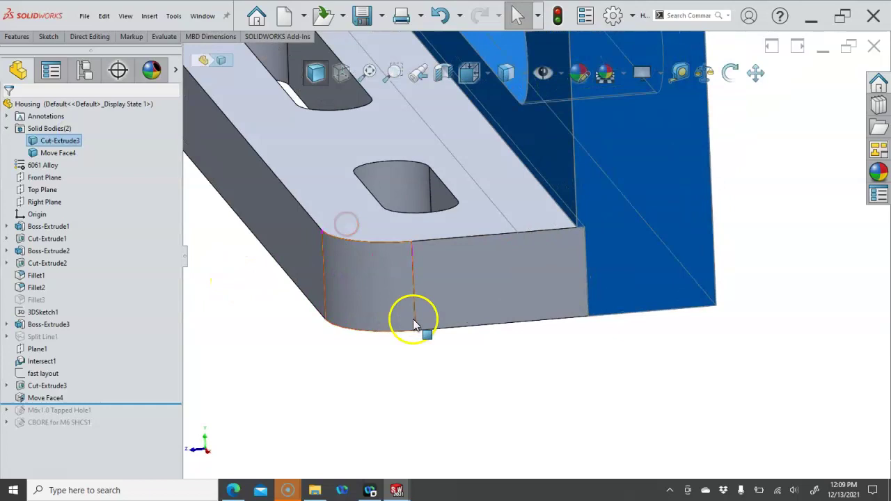
pyautogui.click(523, 312)
pyautogui.click(570, 322)
pyautogui.moveTo(570, 322); pyautogui.dragTo(573, 281, button='middle')
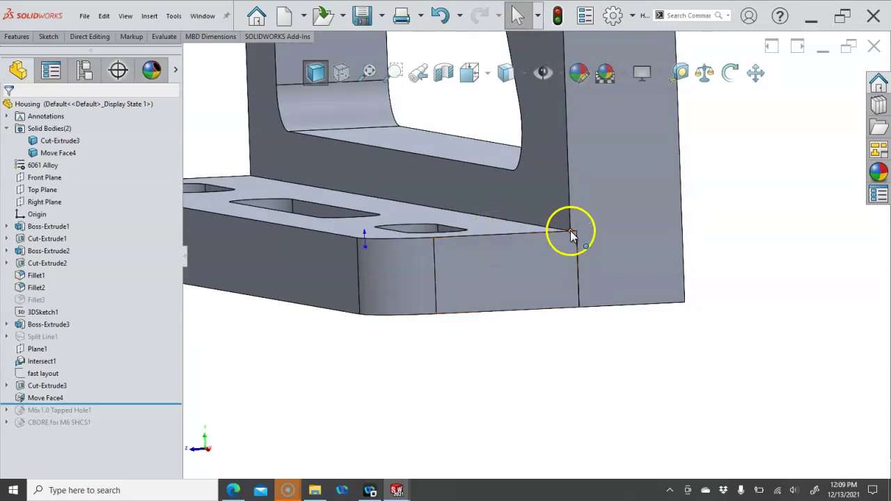
pyautogui.moveTo(628, 280); pyautogui.dragTo(639, 302, button='middle')
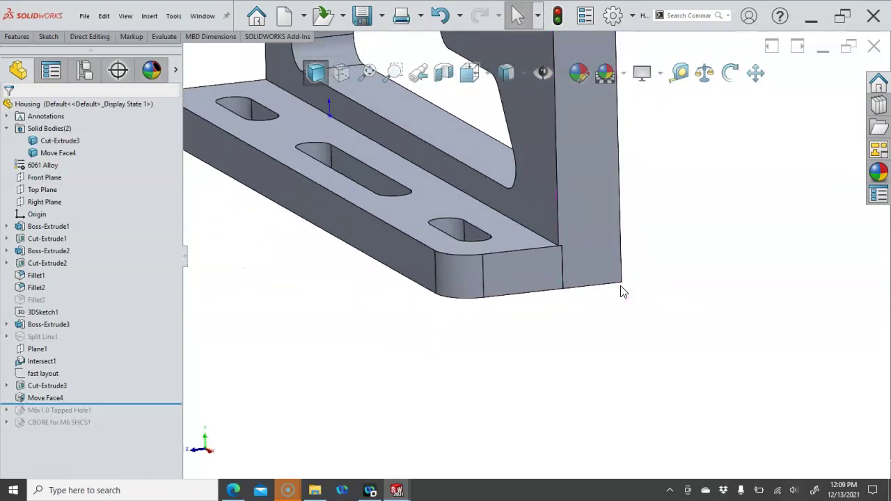
# Step: Review the shortcut menus for the vertical wall face and narrow cut face without changes
pyautogui.rightClick(600, 237)
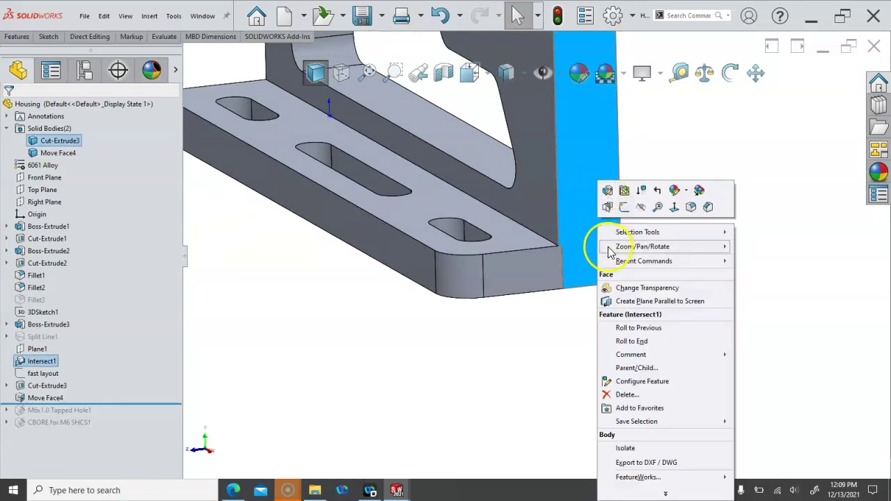
pyautogui.click(502, 263)
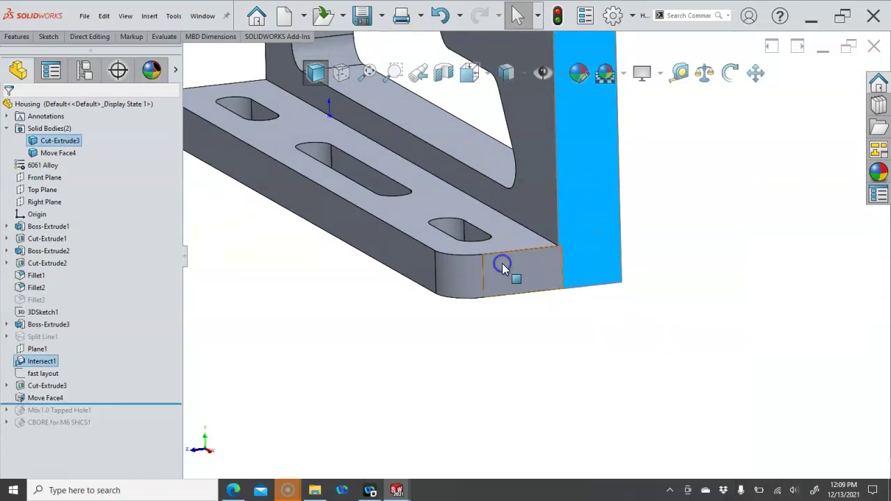
pyautogui.moveTo(502, 263); pyautogui.dragTo(509, 272)
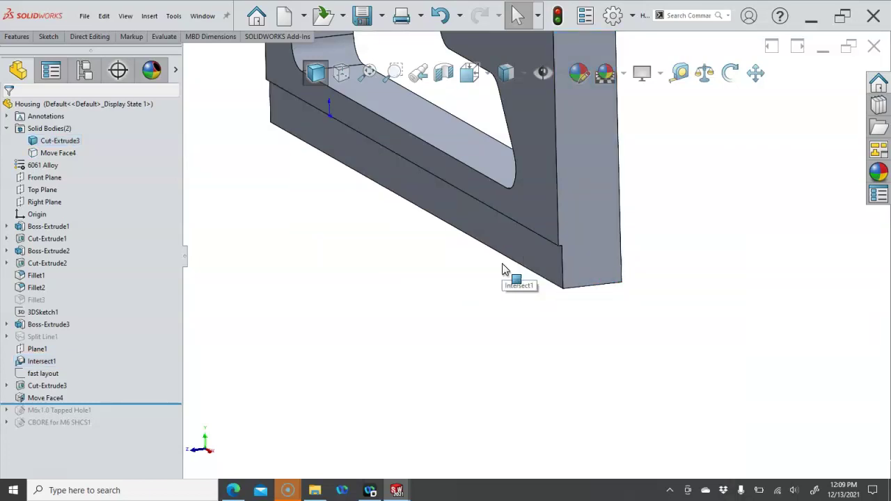
pyautogui.moveTo(578, 235); pyautogui.dragTo(596, 199)
pyautogui.press('Escape')
pyautogui.scroll(-6, 529, 251)
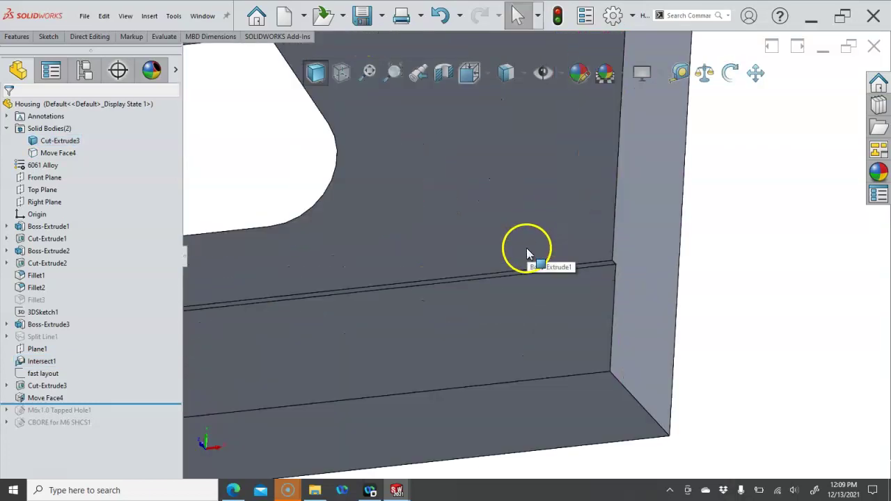
pyautogui.rightClick(535, 301)
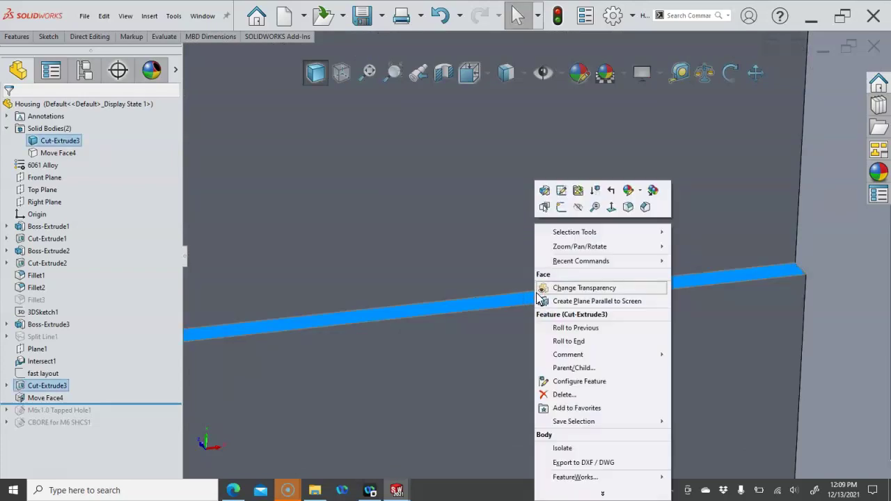
pyautogui.click(559, 265)
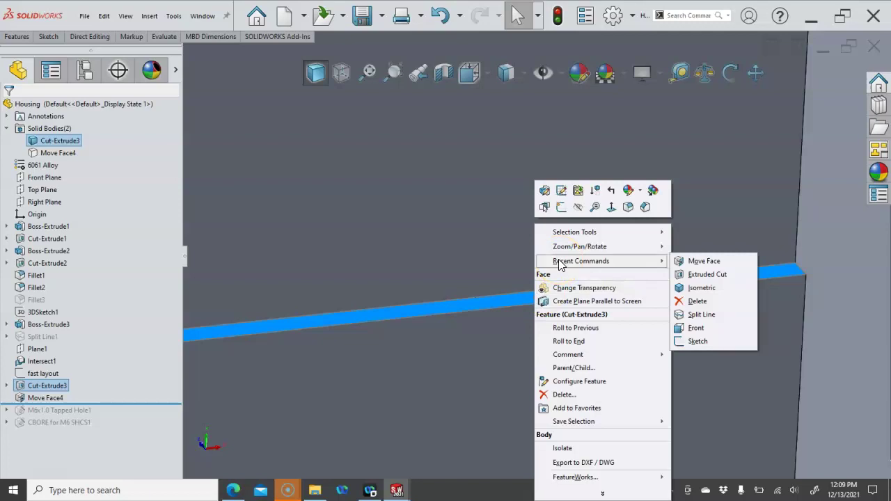
pyautogui.click(418, 209)
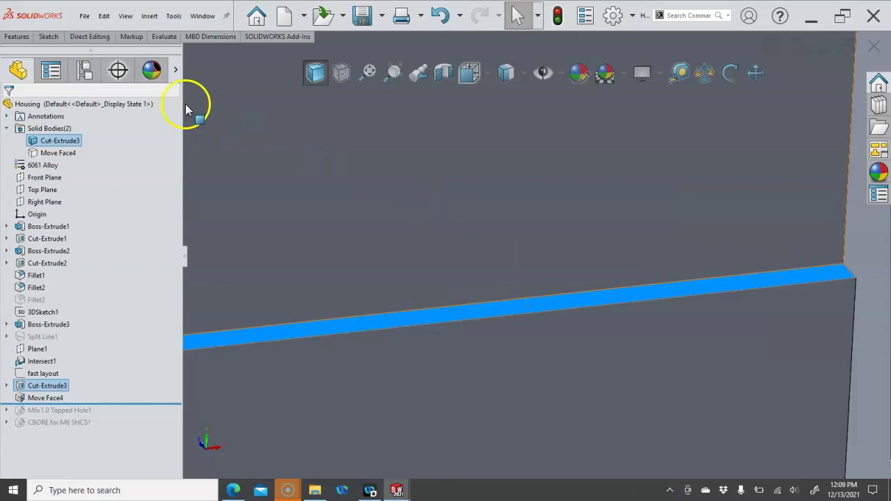
# Step: Offset the plate's narrow cut face 0.20 mm in the flipped direction with Move Face
pyautogui.click(91, 37)
pyautogui.click(16, 63)
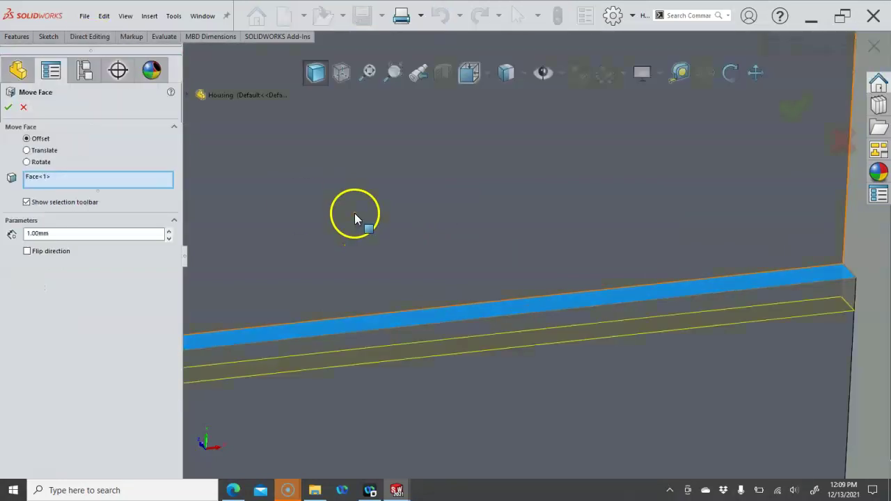
pyautogui.doubleClick(69, 235)
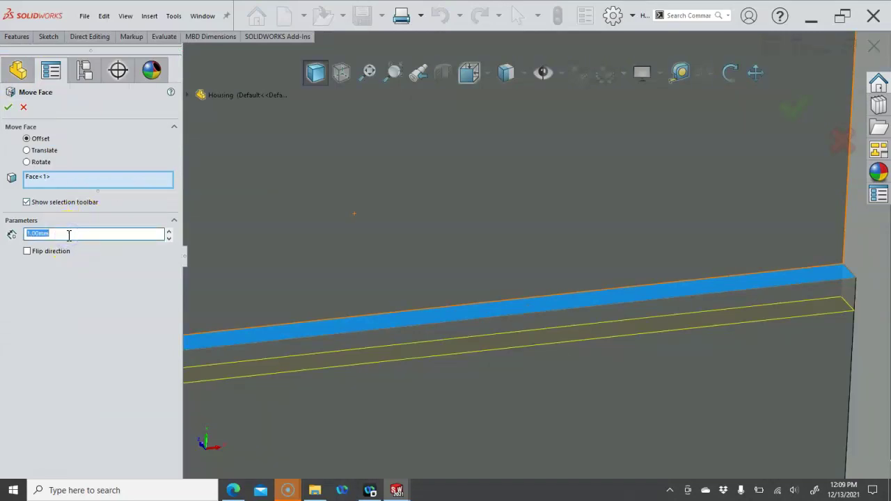
pyautogui.press('Tab')
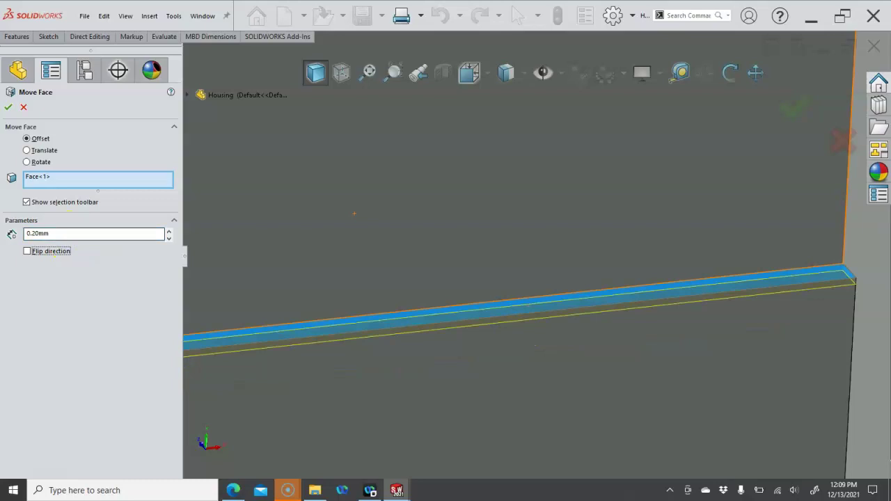
pyautogui.click(27, 253)
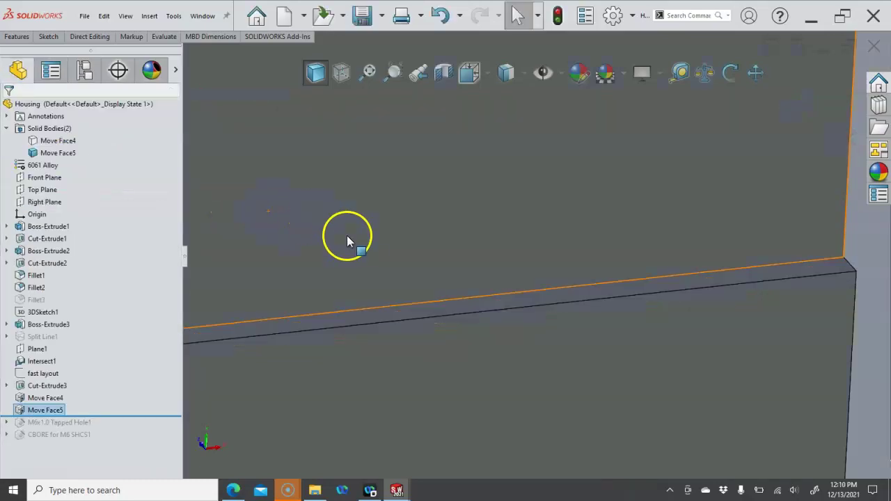
# Step: Roll the model forward below CBORE for M6 SHCS1 so both M6 hole features rebuild
pyautogui.scroll(5, 343, 240)
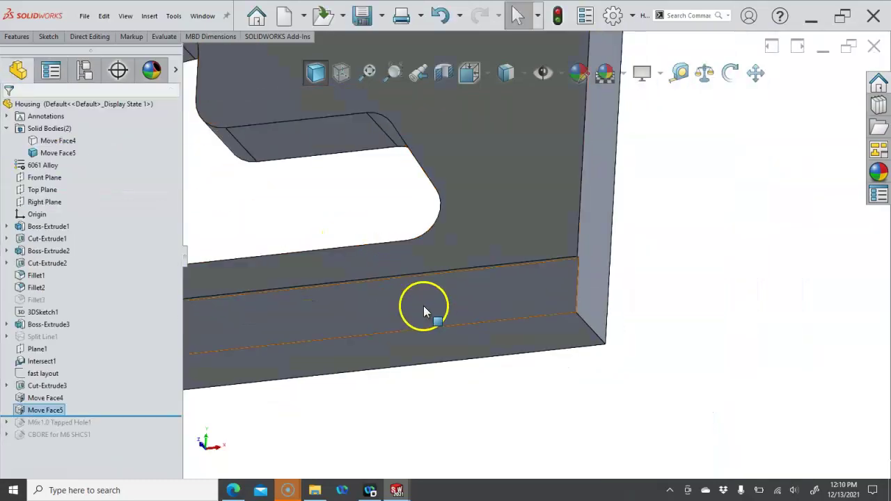
pyautogui.moveTo(527, 350); pyautogui.dragTo(487, 327, button='middle')
pyautogui.moveTo(553, 311); pyautogui.dragTo(428, 284, button='middle')
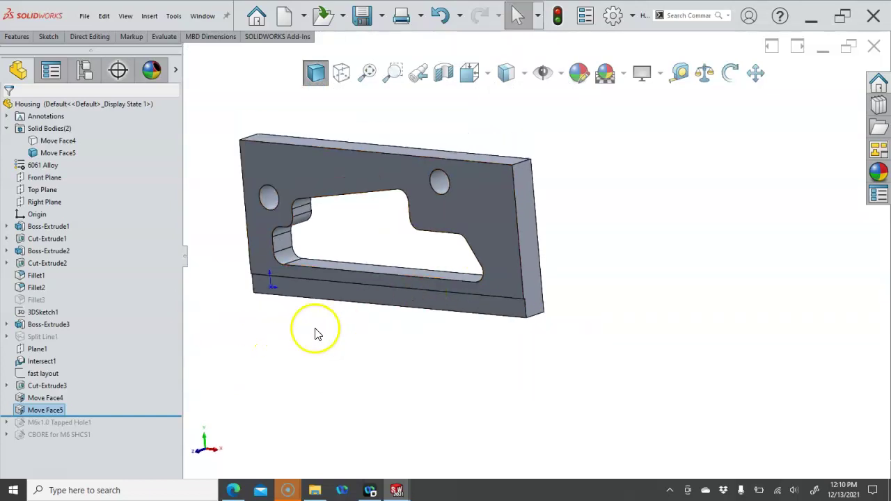
pyautogui.moveTo(138, 415); pyautogui.dragTo(132, 439)
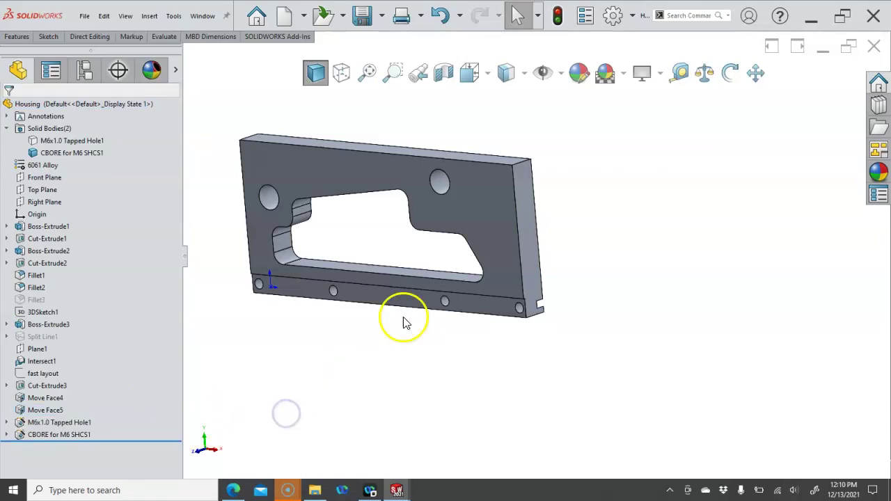
pyautogui.moveTo(408, 355); pyautogui.dragTo(411, 360, button='middle')
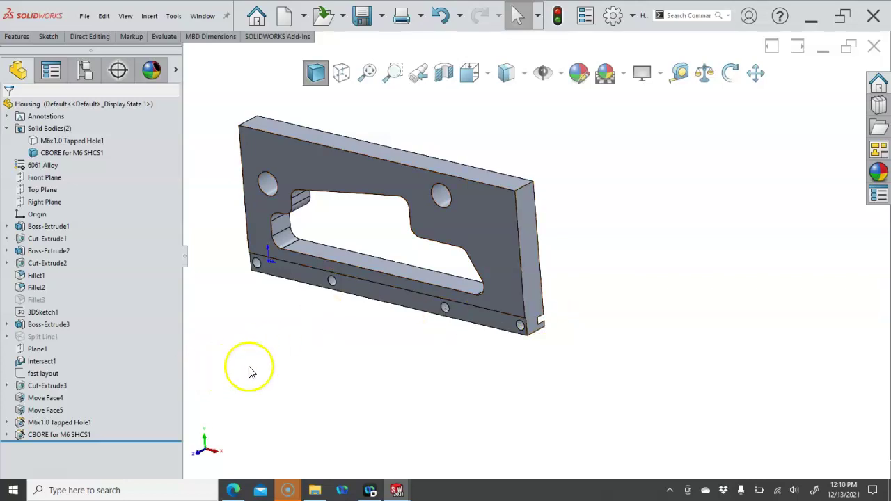
# Step: Show the hidden M6x1.0 Tapped Hole1 base body again
pyautogui.click(67, 141)
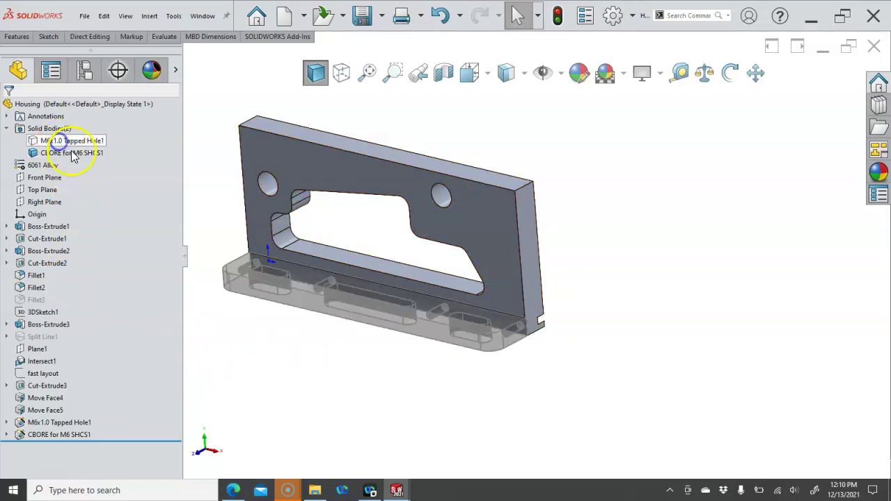
pyautogui.click(325, 326)
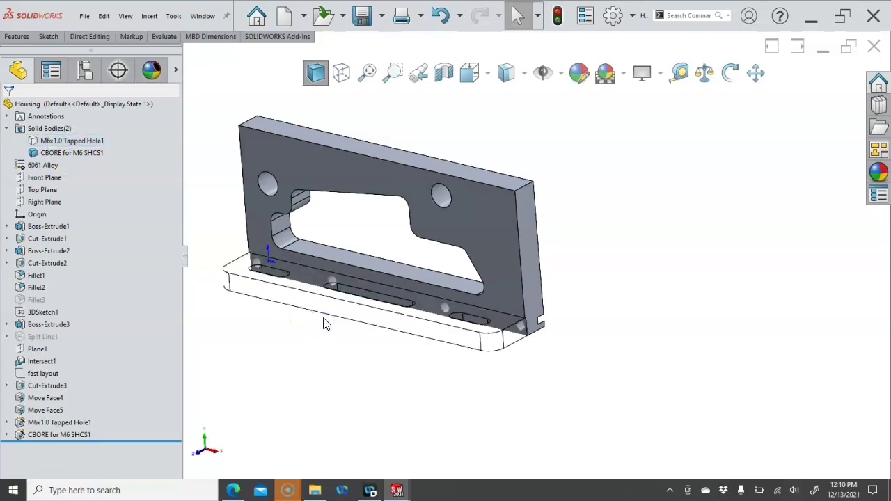
pyautogui.click(63, 141)
pyautogui.rightClick(65, 142)
pyautogui.click(70, 125)
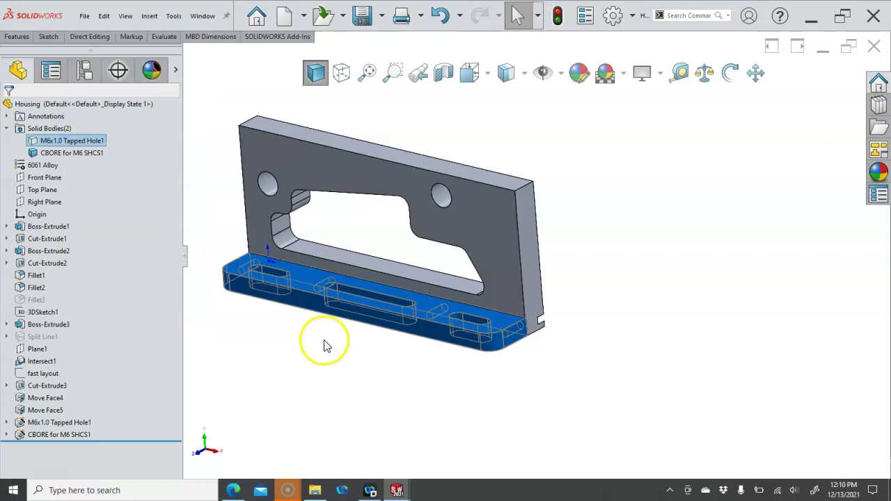
pyautogui.click(325, 339)
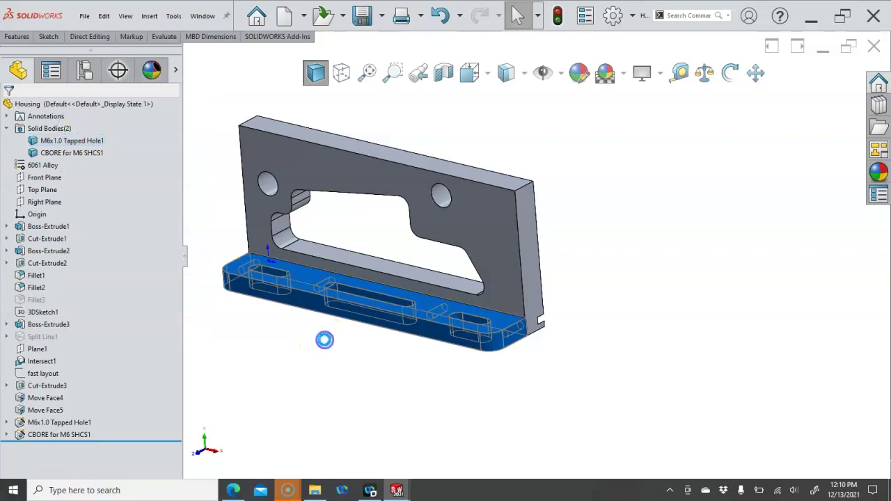
# Step: Switch the display to Hidden Lines Visible and rotate to view the holes
pyautogui.click(341, 73)
pyautogui.moveTo(596, 250); pyautogui.dragTo(481, 308, button='middle')
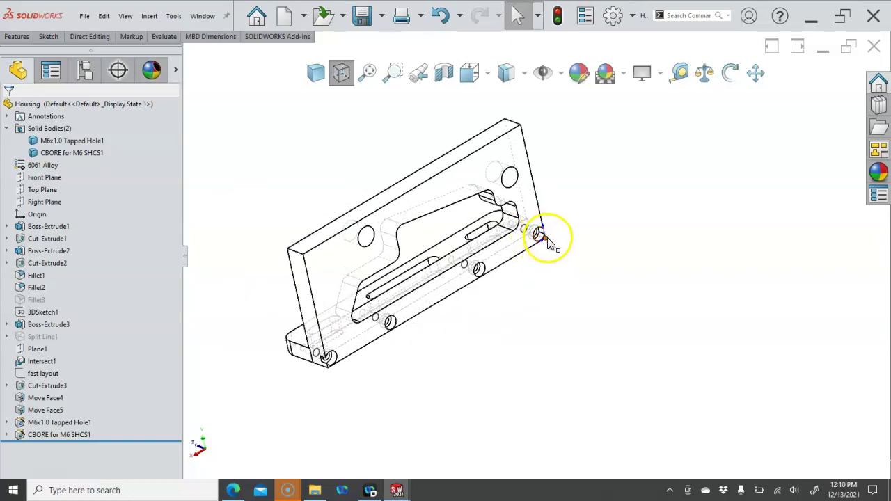
pyautogui.moveTo(559, 230); pyautogui.dragTo(469, 285, button='middle')
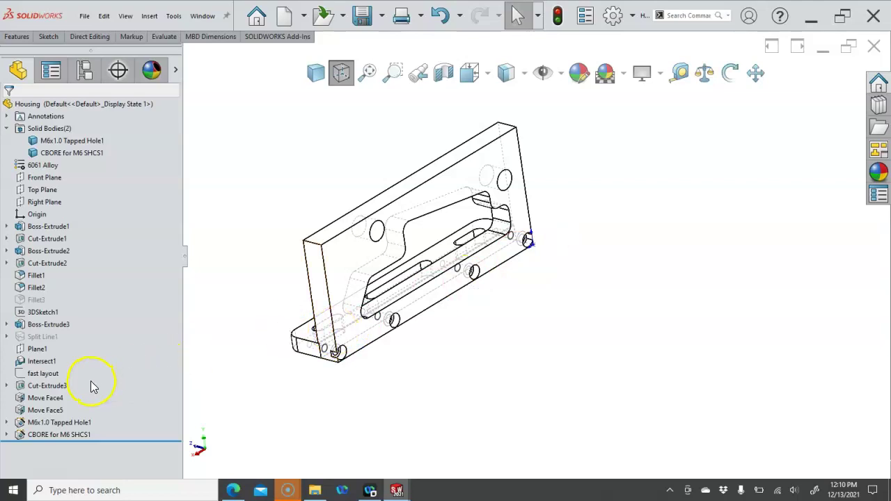
pyautogui.rightClick(63, 416)
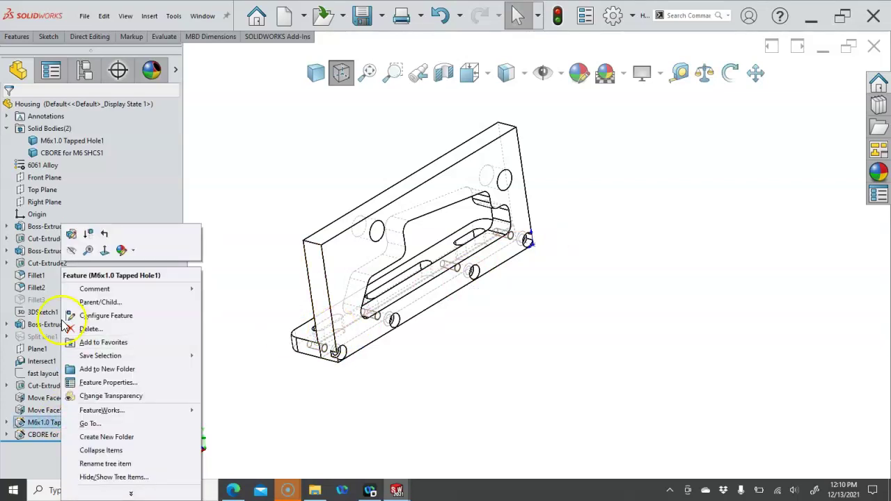
pyautogui.click(71, 234)
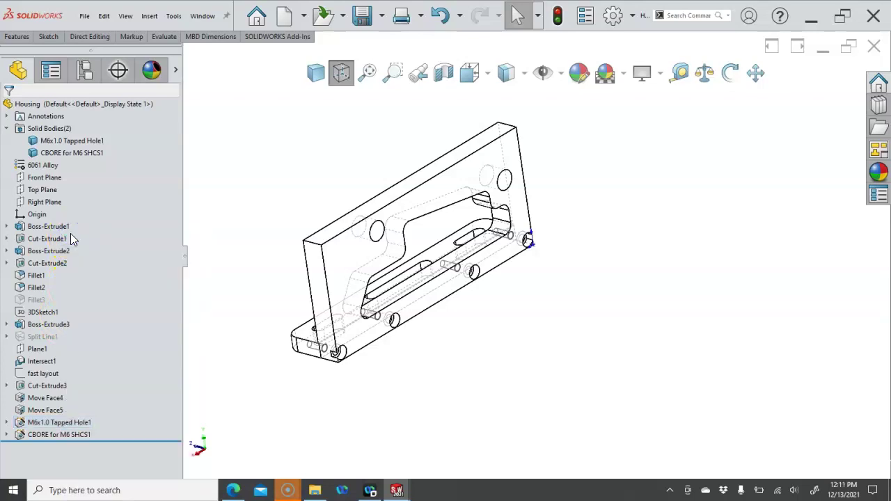
pyautogui.click(61, 352)
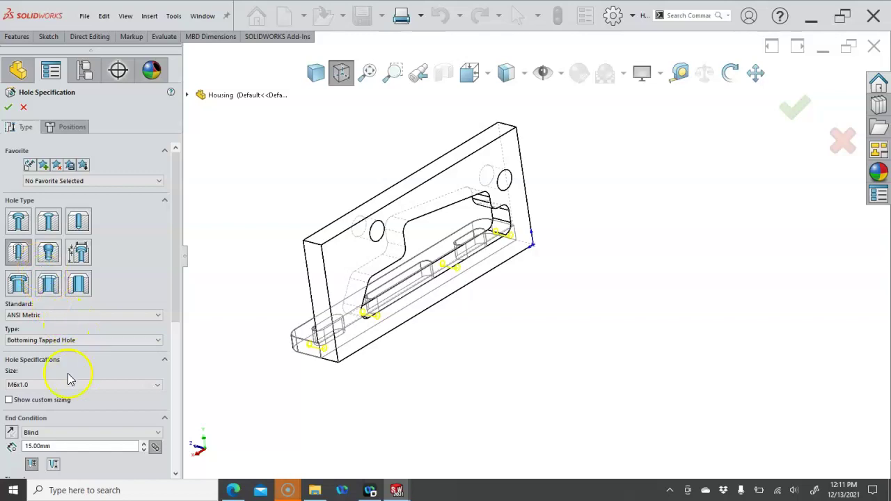
pyautogui.click(155, 344)
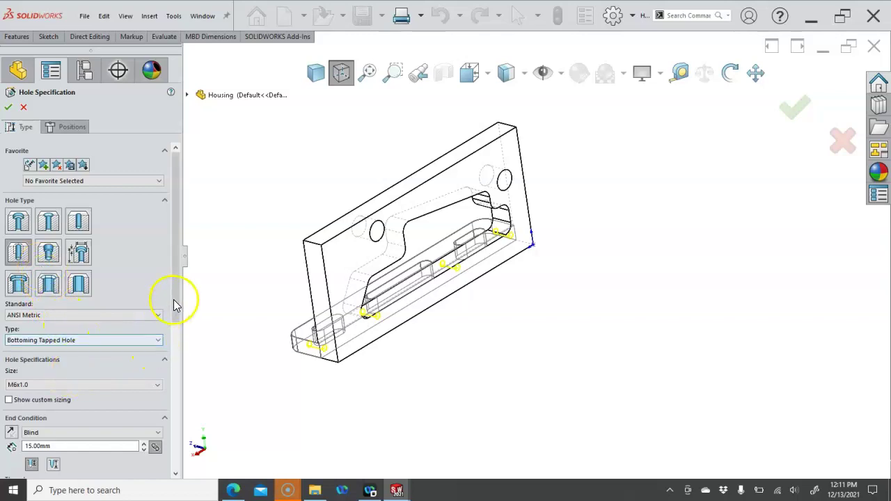
pyautogui.click(23, 109)
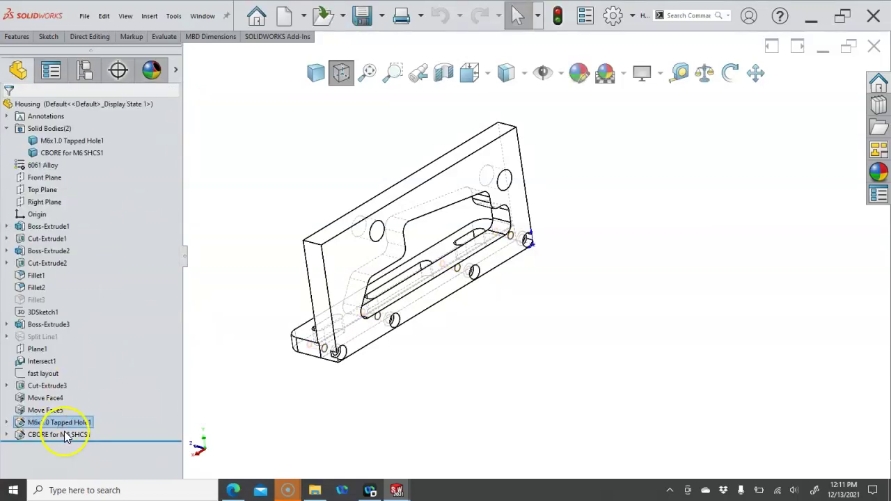
# Step: Edit CBORE for M6 SHCS1 with custom sizing, reducing the counterbore diameter from 11 mm to 10 mm
pyautogui.rightClick(65, 433)
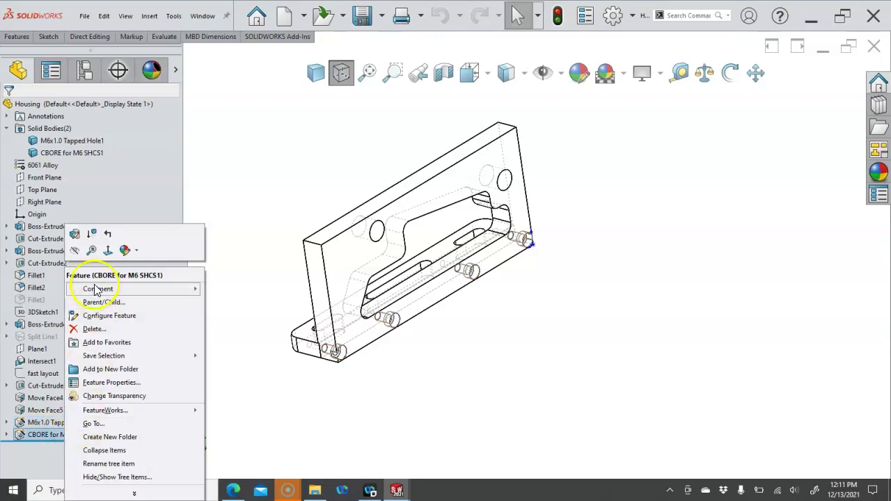
pyautogui.click(74, 234)
pyautogui.click(66, 265)
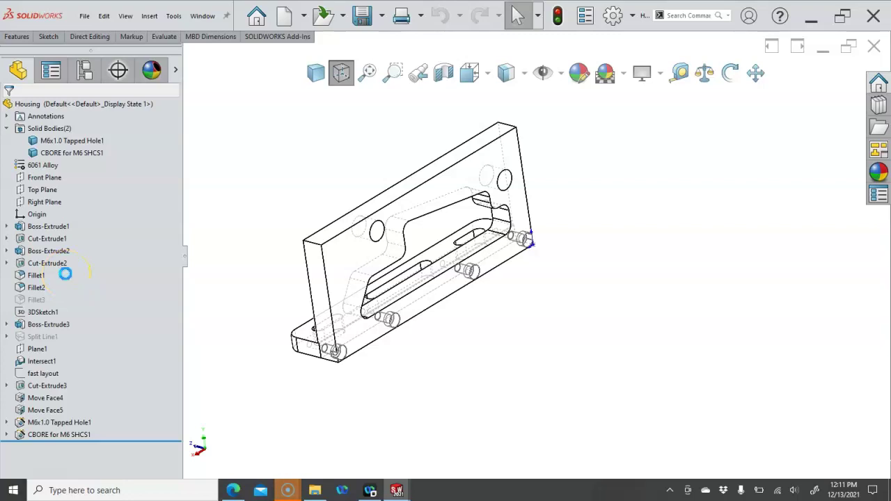
pyautogui.click(107, 327)
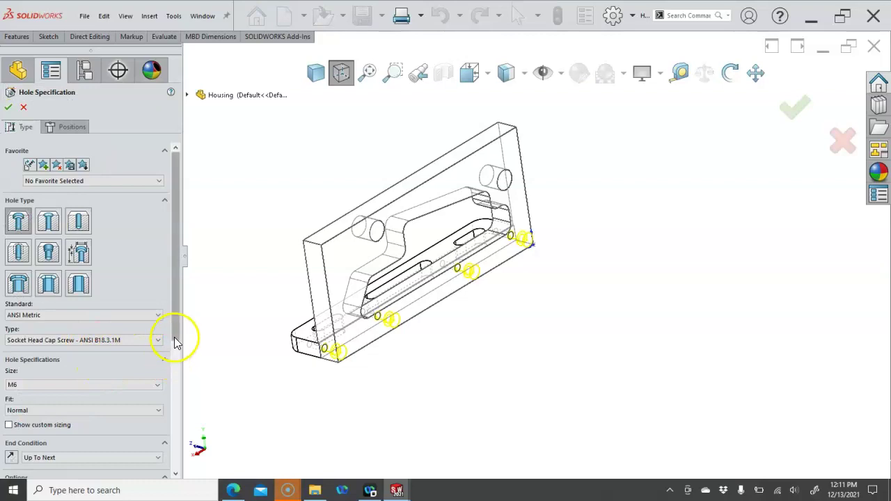
pyautogui.moveTo(174, 339); pyautogui.dragTo(177, 430)
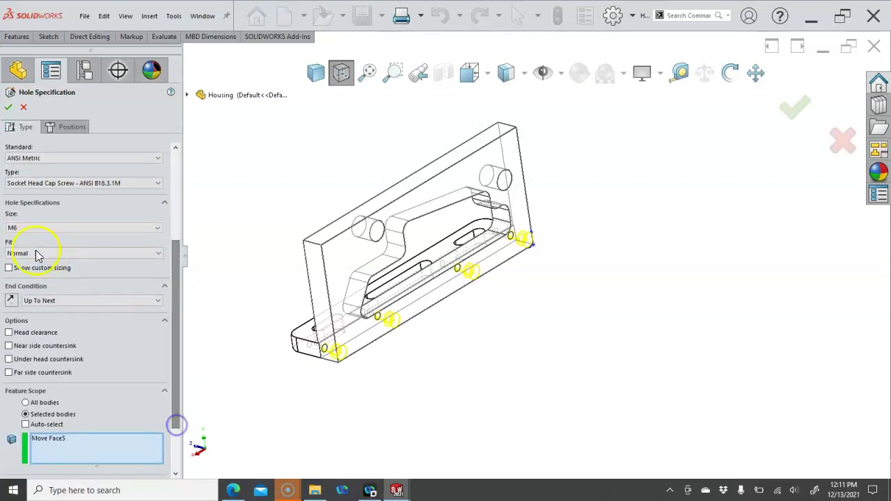
pyautogui.click(38, 273)
pyautogui.click(70, 282)
pyautogui.click(72, 300)
pyautogui.doubleClick(73, 298)
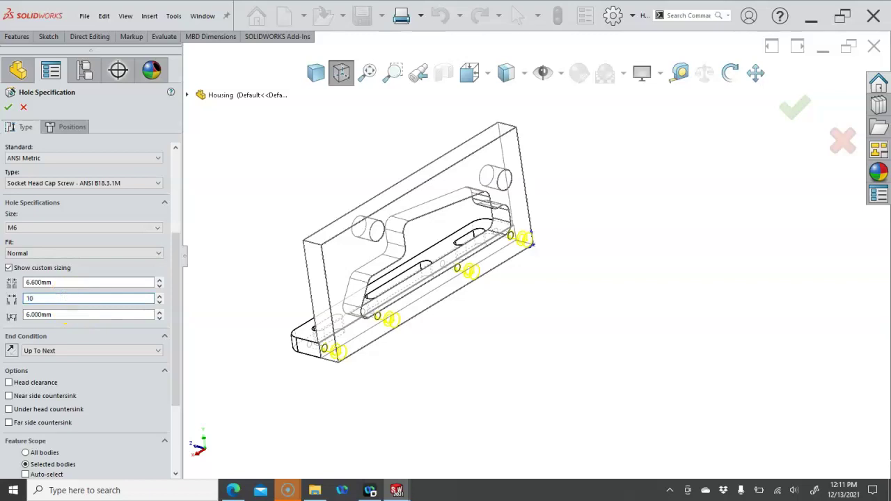
pyautogui.click(8, 108)
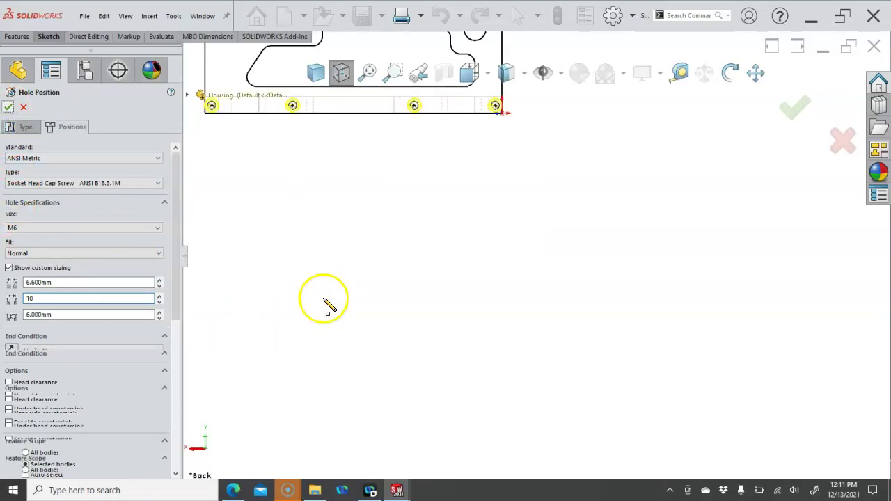
# Step: After the zero-thickness error, change the counterbore diameter to 9.8 mm and accept the hole feature
pyautogui.click(9, 108)
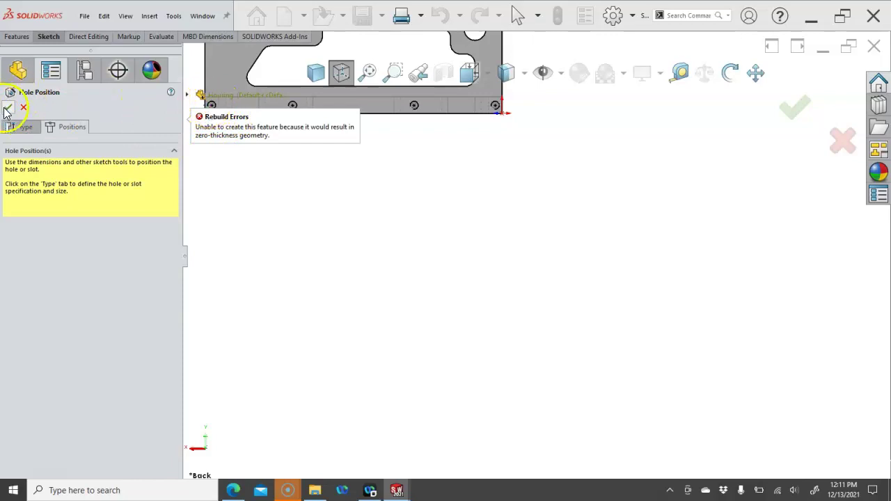
pyautogui.click(25, 128)
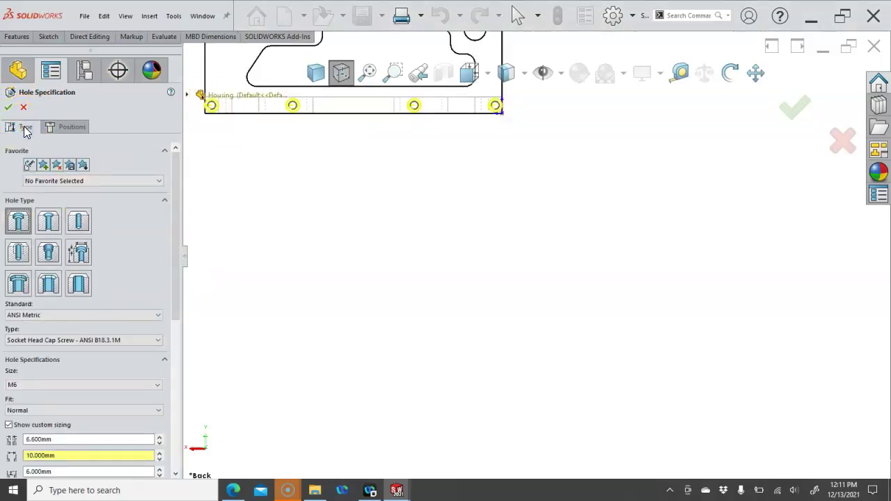
pyautogui.moveTo(173, 310); pyautogui.dragTo(179, 378)
pyautogui.moveTo(61, 314); pyautogui.dragTo(23, 309)
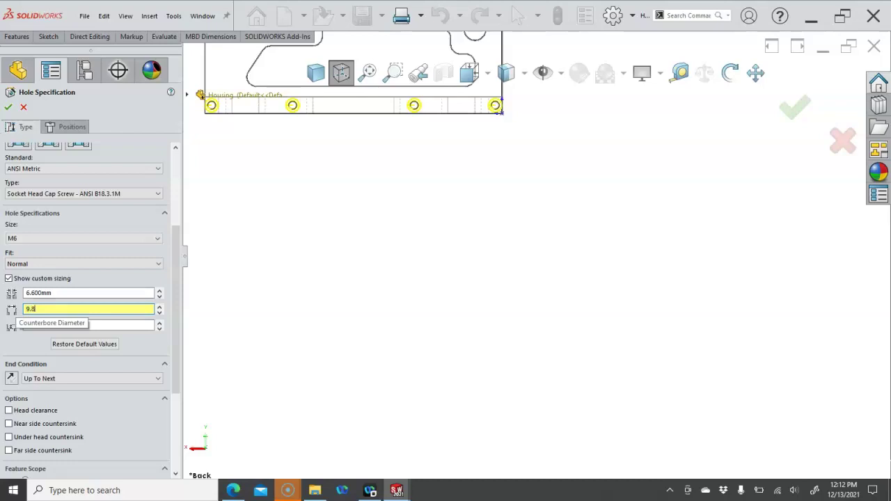
pyautogui.click(7, 103)
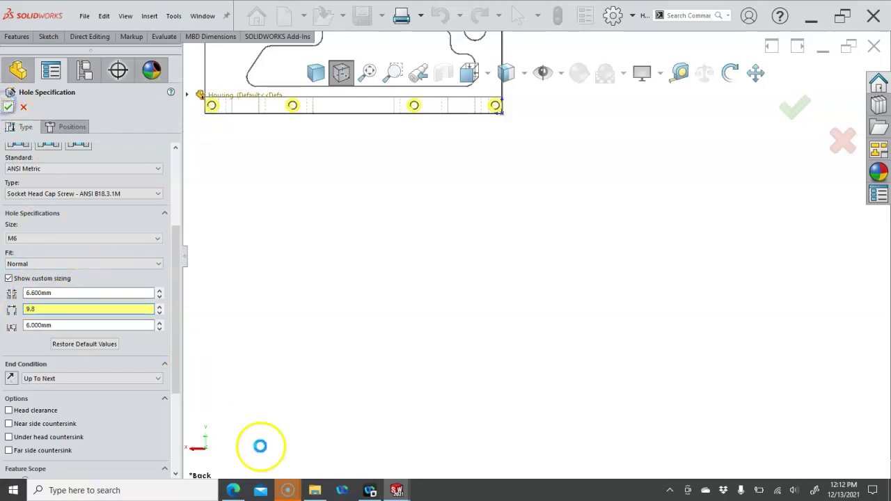
# Step: In McMaster-Carr, browse Screws & Bolts socket head screws filtered to Metric sizes
pyautogui.click(231, 490)
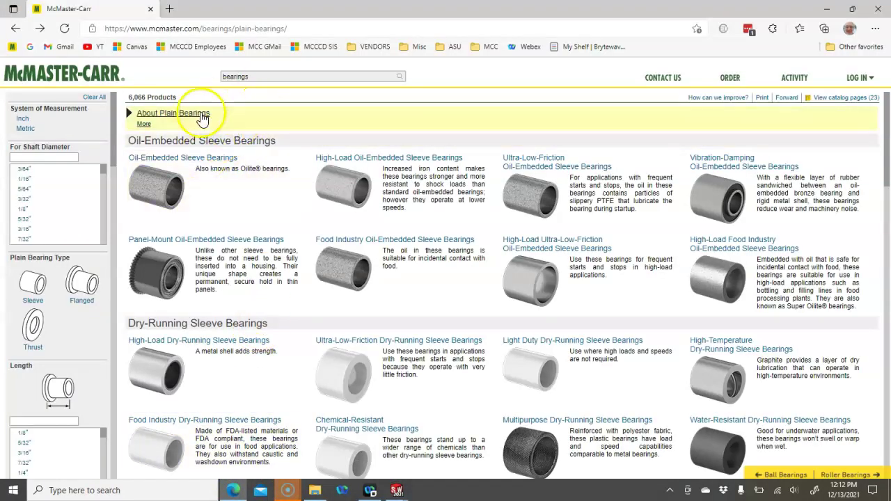
pyautogui.rightClick(101, 14)
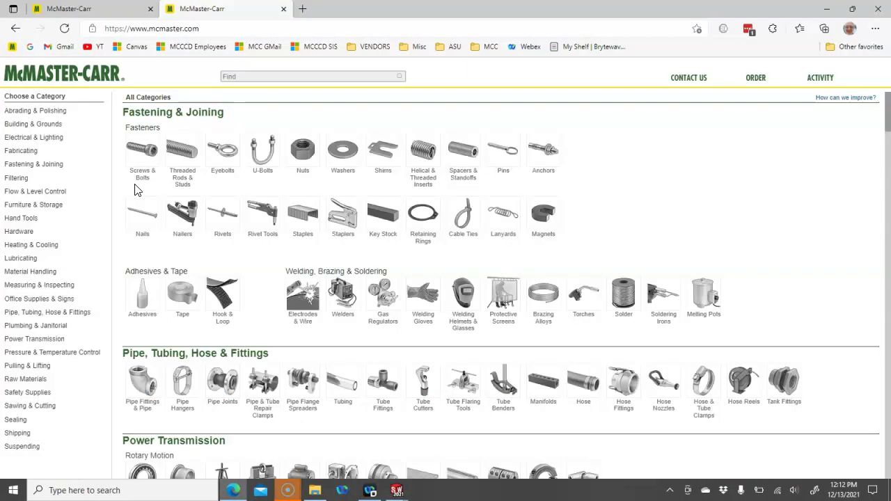
pyautogui.click(136, 139)
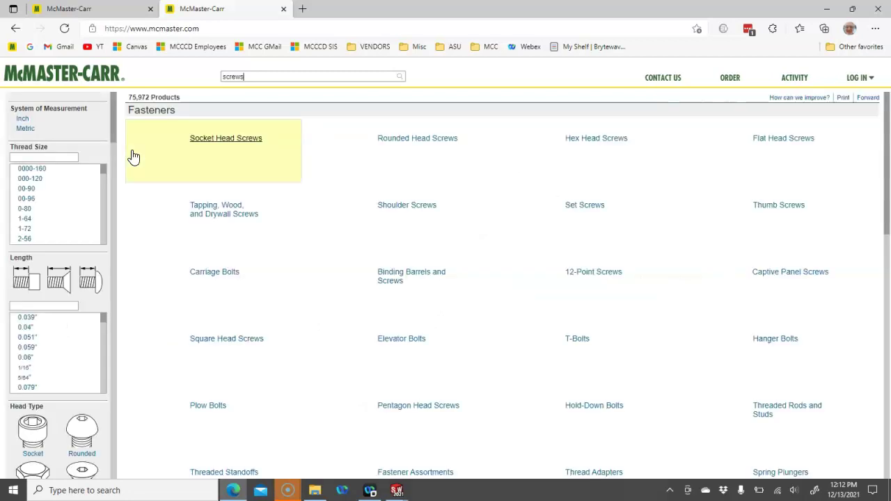
pyautogui.click(28, 129)
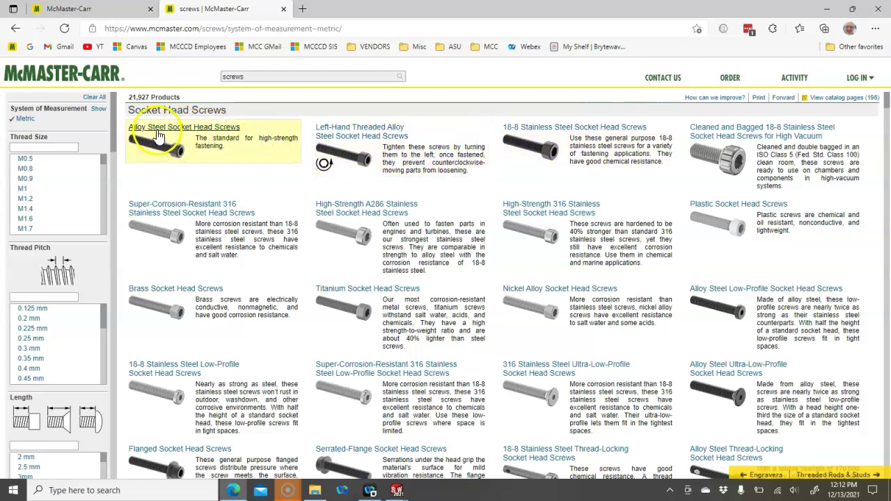
# Step: Open the Alloy Steel Socket Head Screws listing filtered to M6 thread size
pyautogui.click(158, 136)
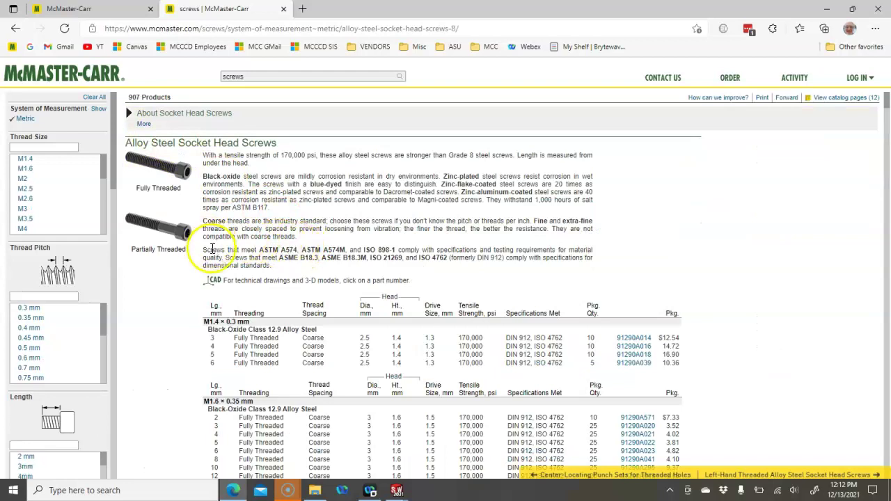
pyautogui.scroll(-1, 58, 213)
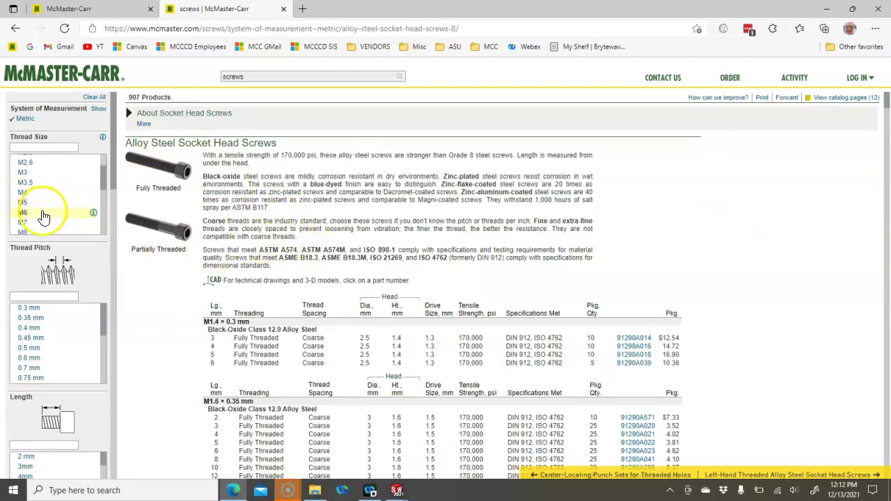
pyautogui.click(60, 214)
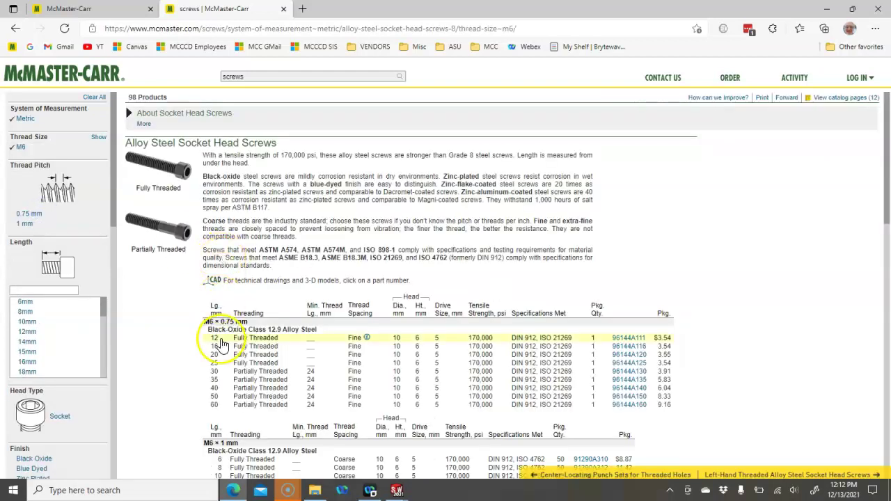
pyautogui.scroll(-1, 183, 359)
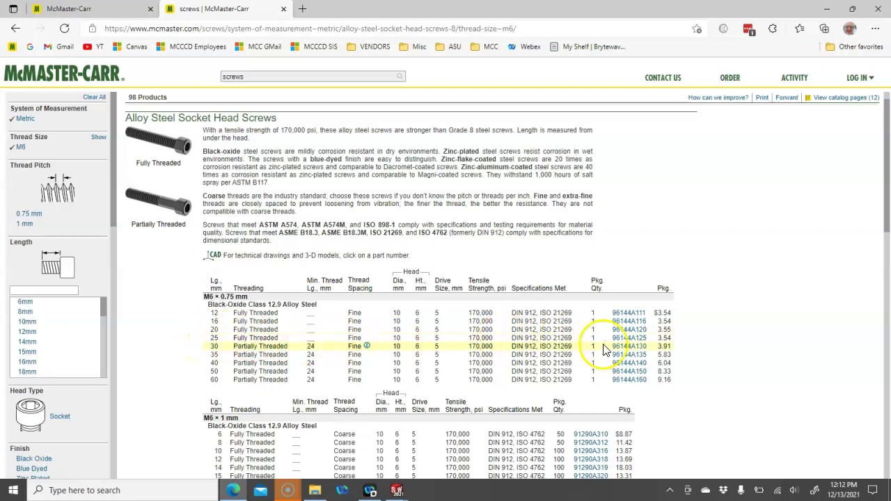
# Step: View the enlarged drawing of the M6 x 0.75 mm, 25 mm screw showing its 10 mm head
pyautogui.click(620, 340)
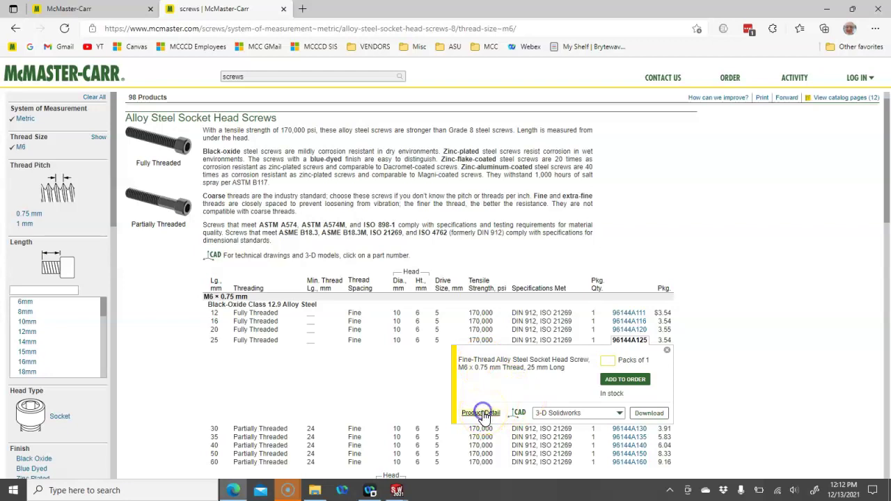
pyautogui.click(481, 413)
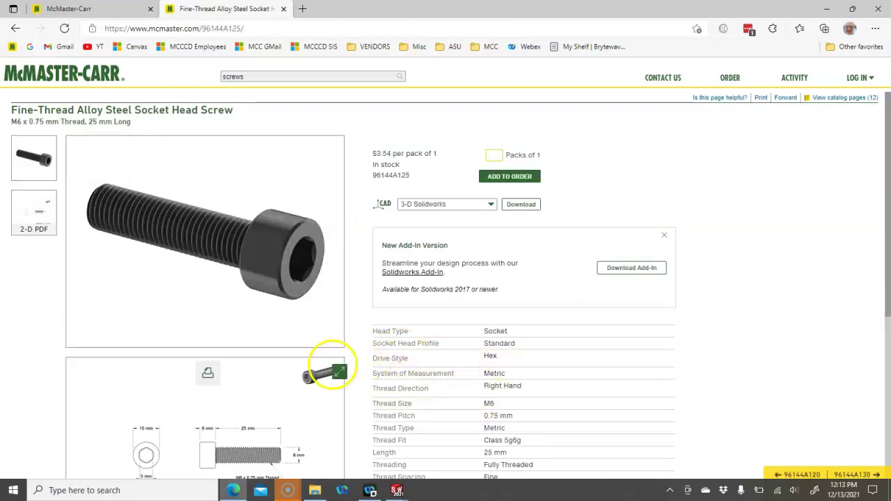
pyautogui.click(339, 372)
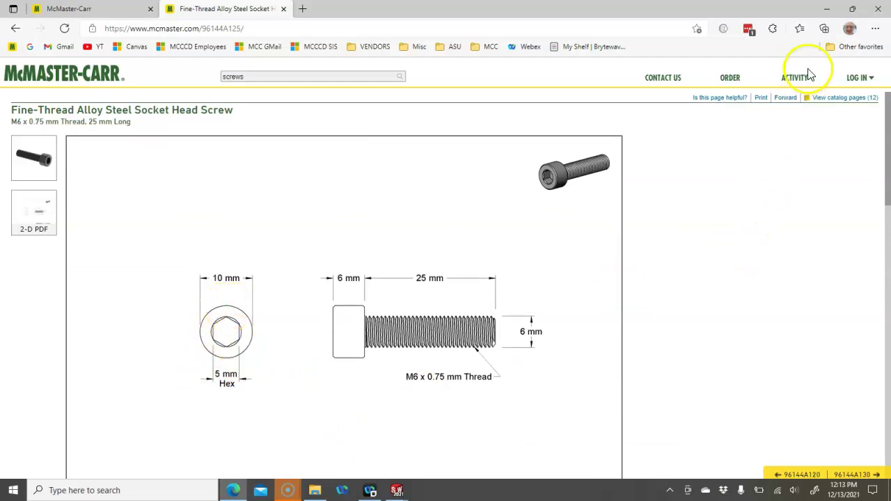
pyautogui.click(827, 15)
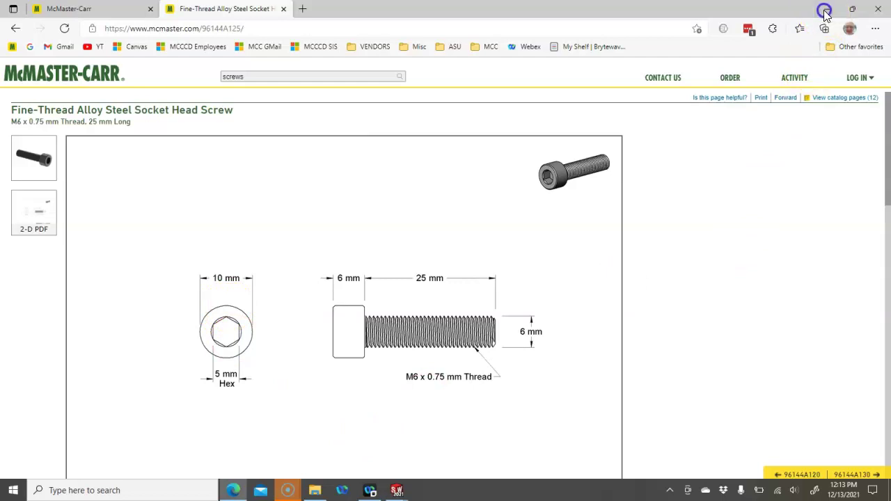
# Step: Change the fast layout sketch's 5.00 edge-to-first-hole dimension to 6 and rebuild the model
pyautogui.scroll(-8, 416, 122)
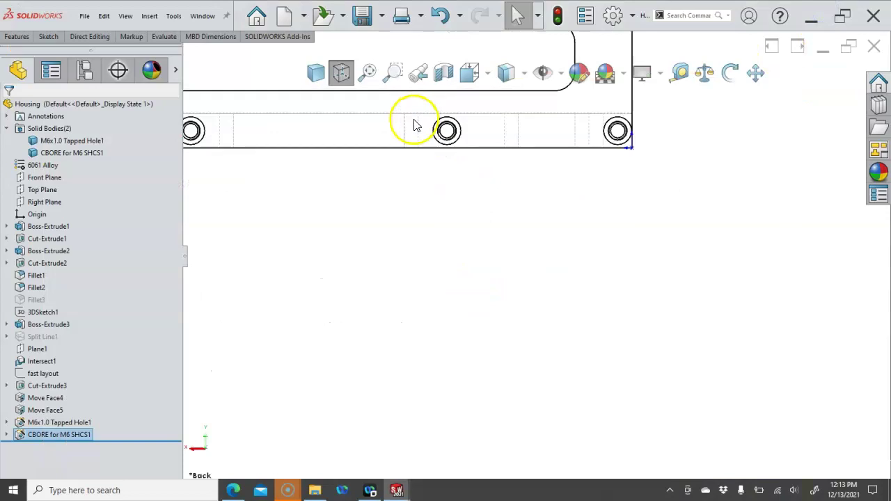
pyautogui.scroll(5, 517, 211)
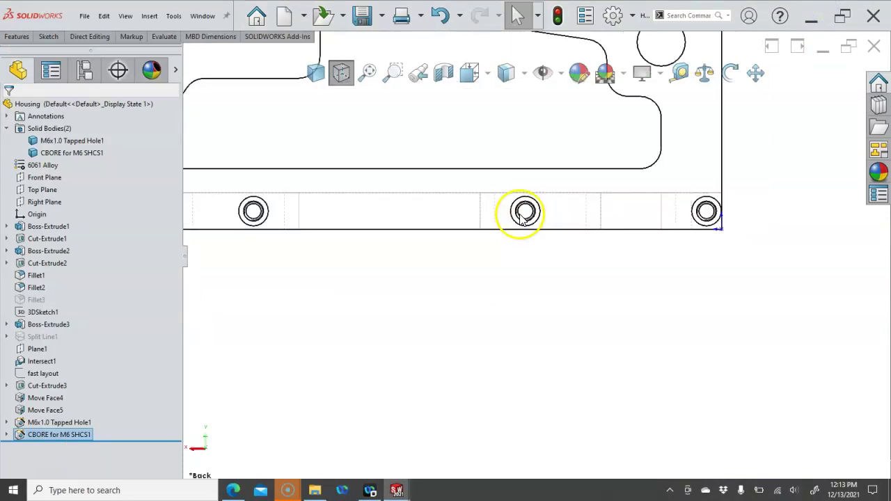
pyautogui.scroll(2, 473, 251)
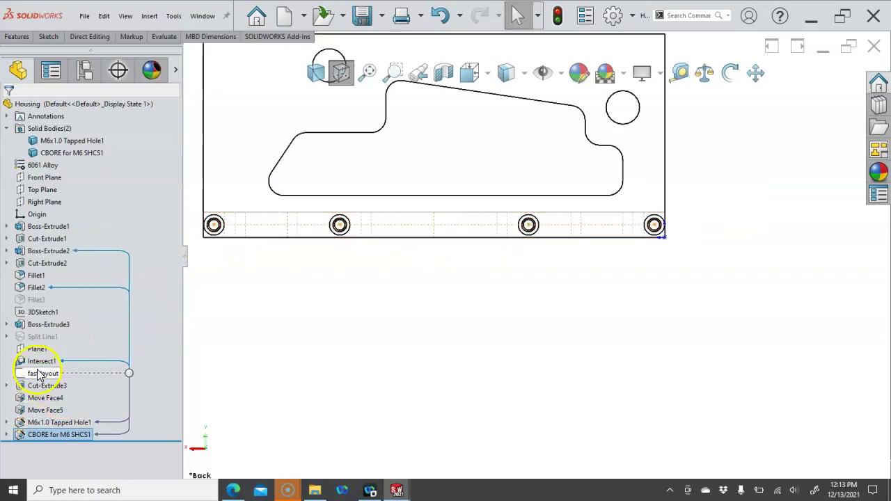
pyautogui.click(38, 374)
pyautogui.press('z')
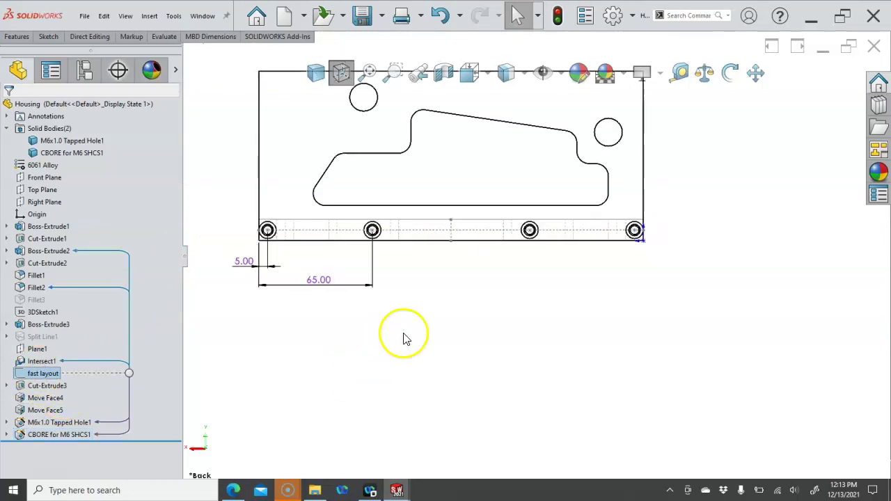
pyautogui.doubleClick(244, 262)
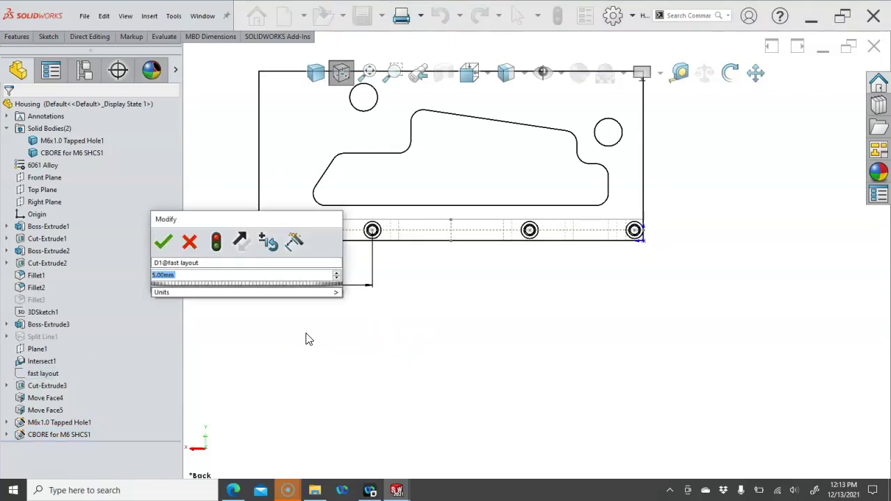
pyautogui.write('6')
pyautogui.press('Escape')
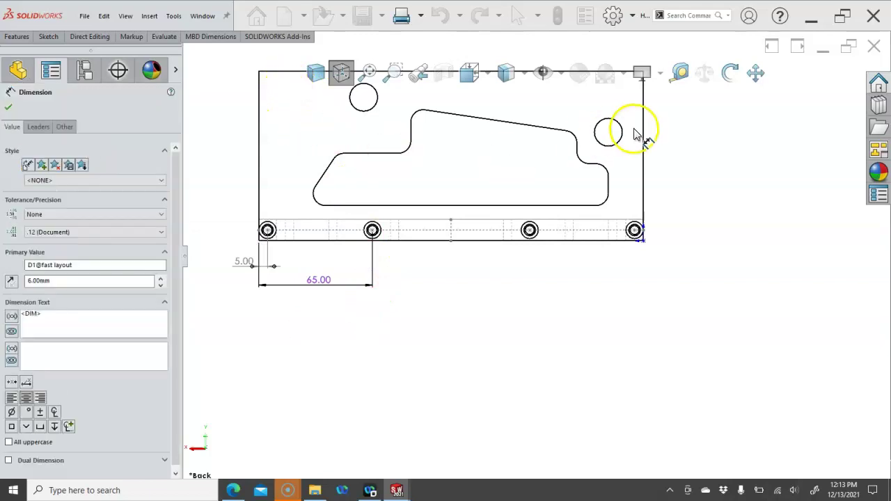
pyautogui.click(557, 15)
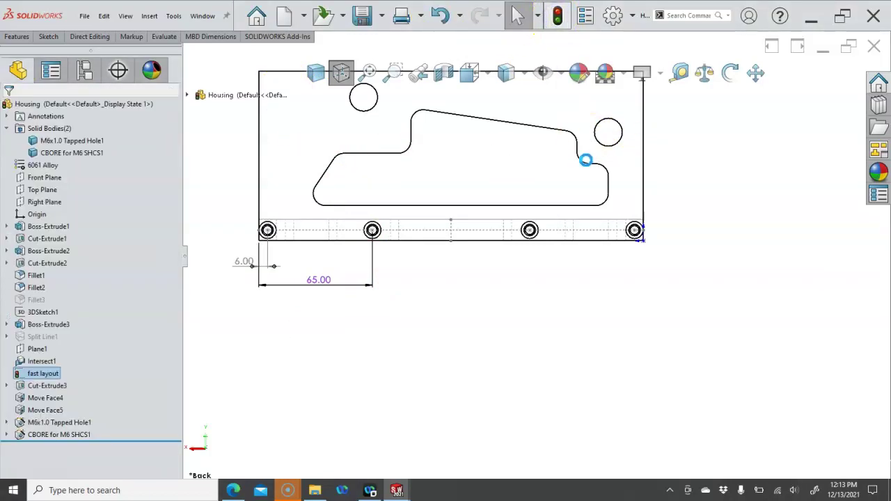
pyautogui.click(296, 251)
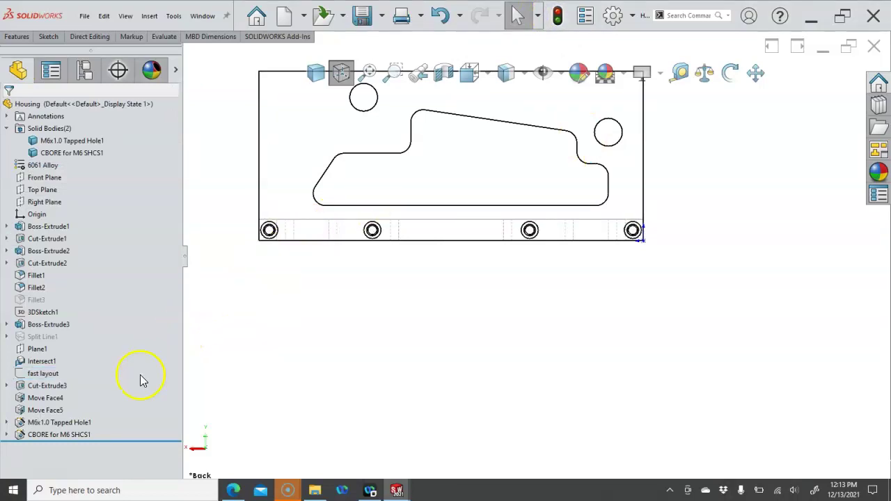
# Step: Edit the CBORE for M6 SHCS1 hole, enlarging its counterbore diameter from 9.800 mm to 10.5 mm
pyautogui.rightClick(53, 433)
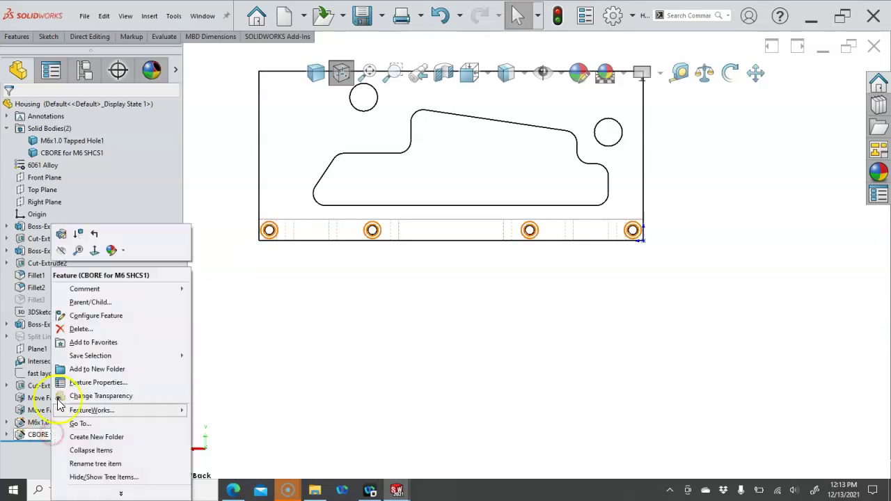
pyautogui.click(61, 233)
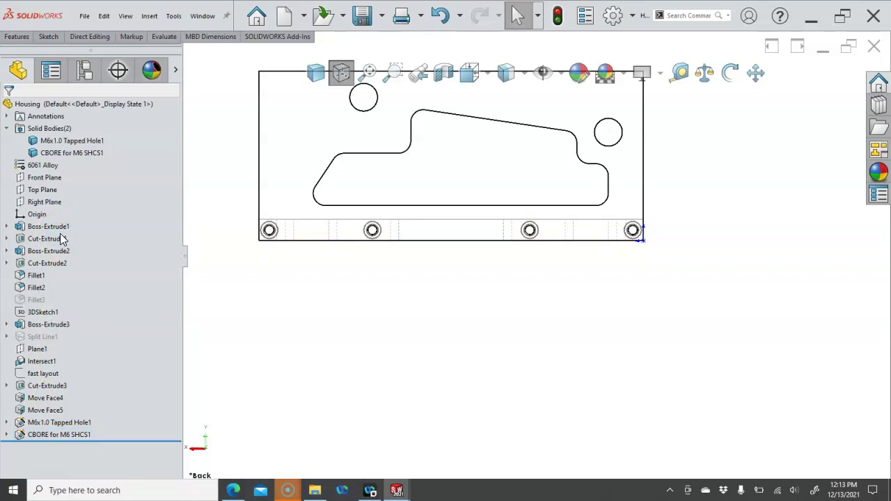
pyautogui.click(138, 328)
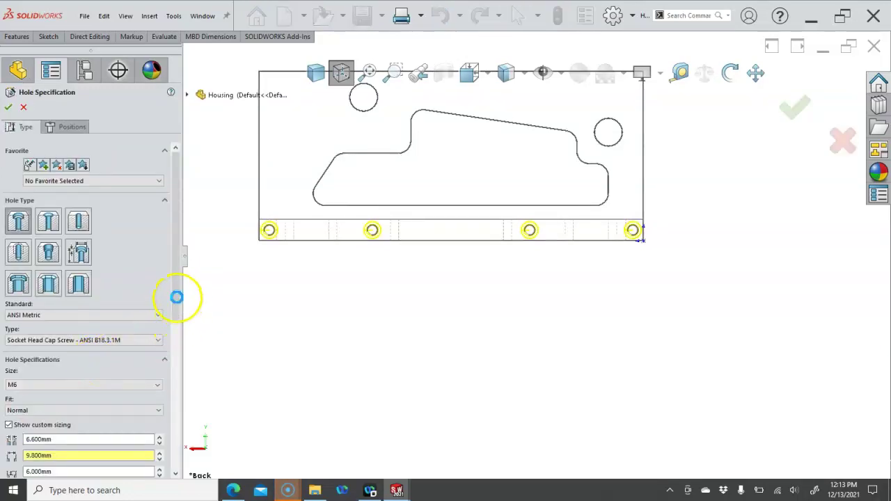
pyautogui.moveTo(179, 302); pyautogui.dragTo(174, 358)
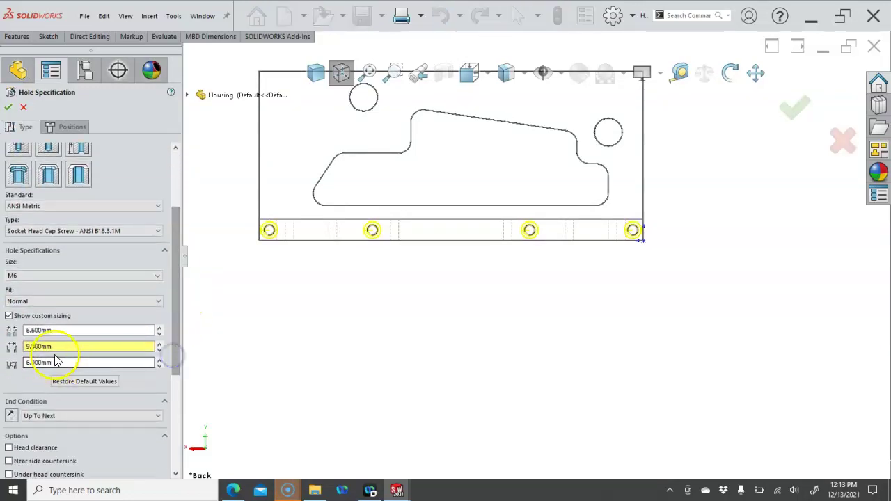
pyautogui.moveTo(55, 346); pyautogui.dragTo(22, 352)
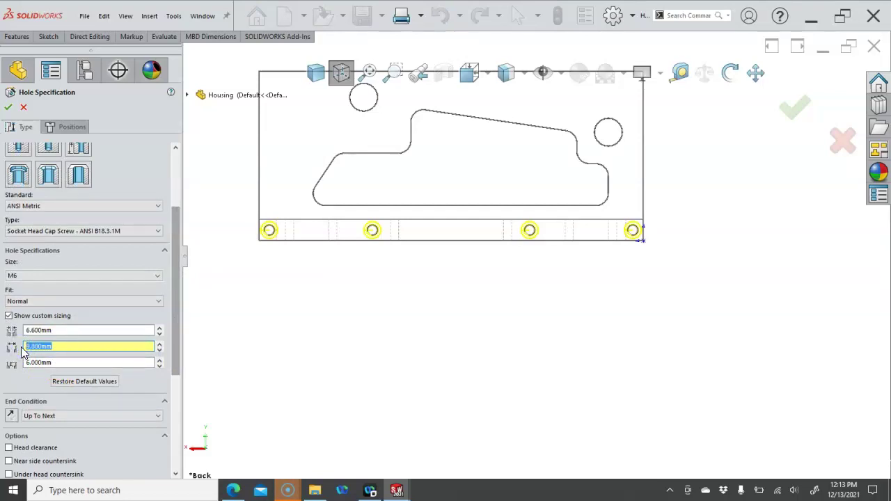
pyautogui.write('10.5')
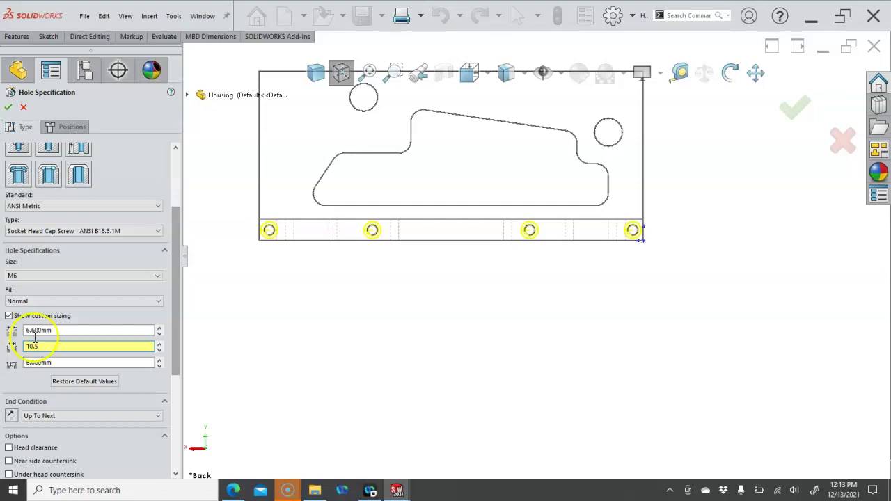
pyautogui.click(10, 108)
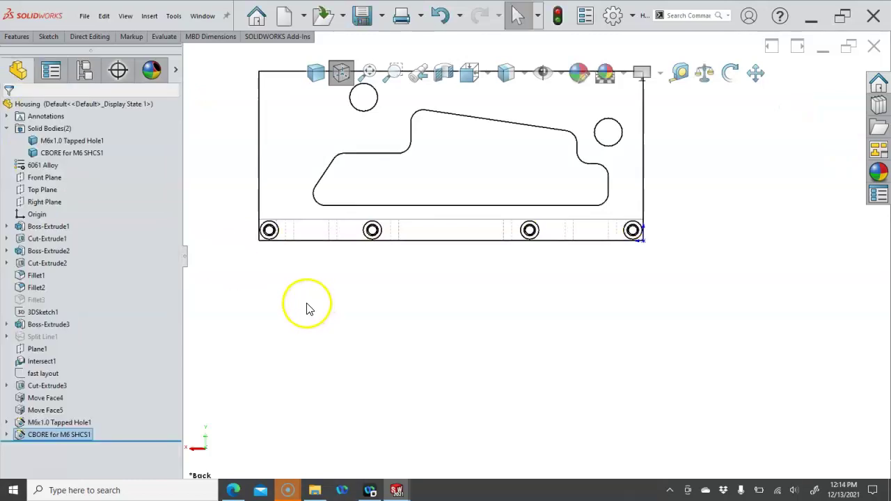
pyautogui.click(309, 309)
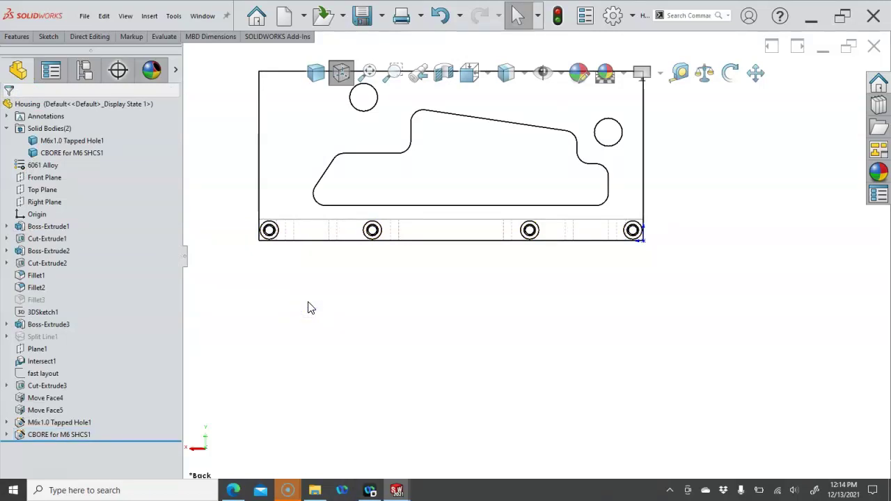
pyautogui.hotkey('ctrl', '7')
pyautogui.click(306, 321)
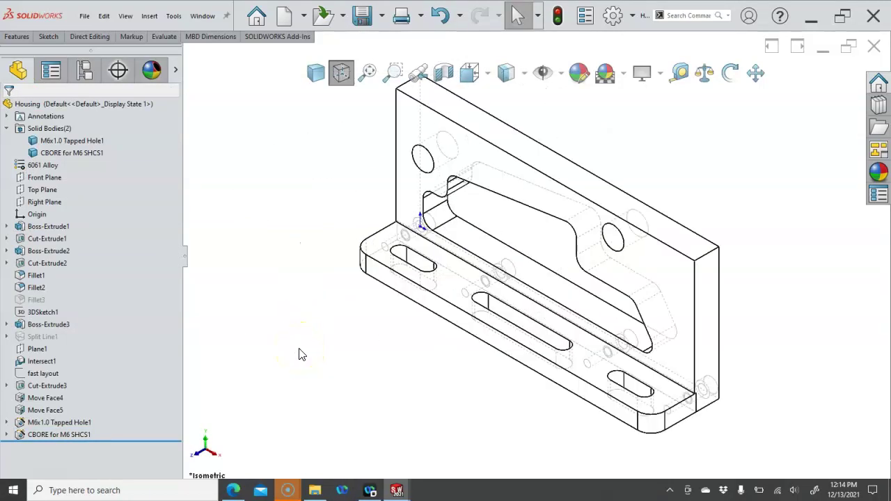
pyautogui.press('z')
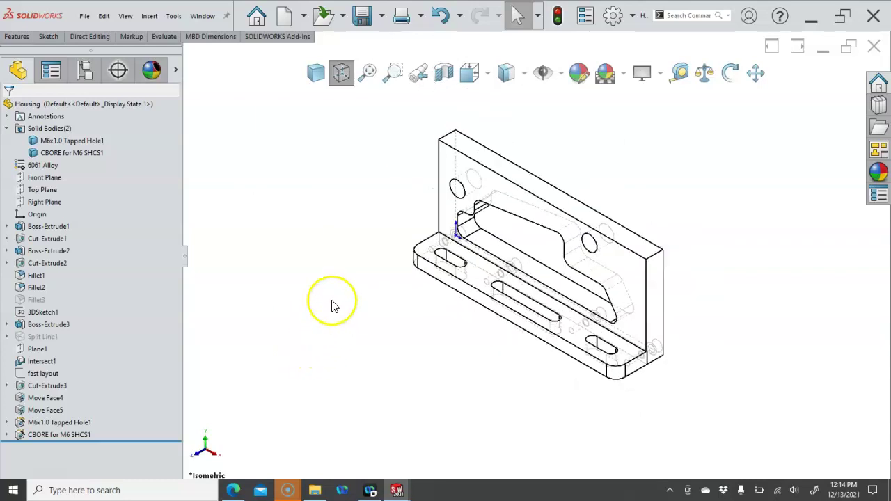